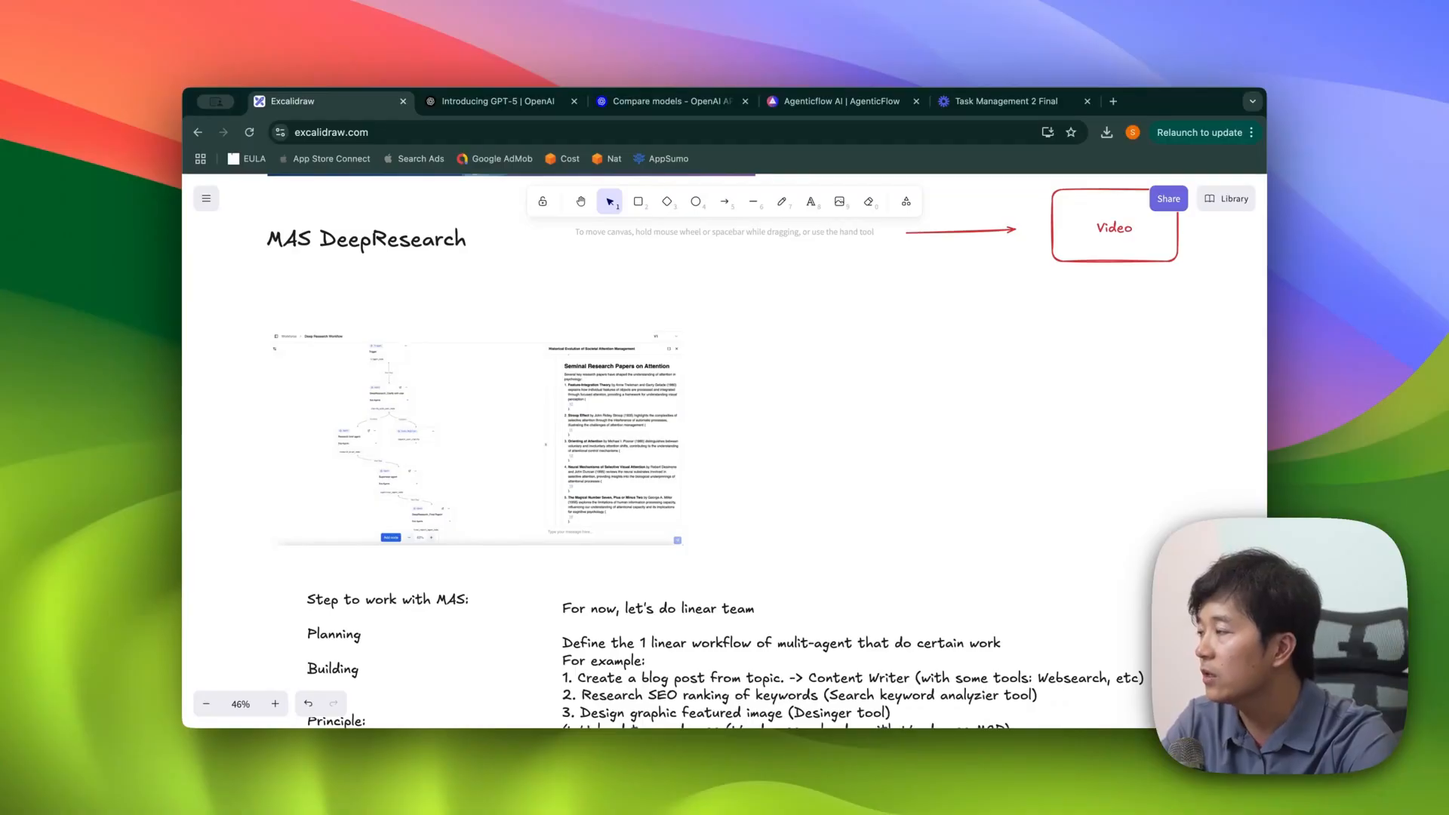
scroll(361, 510, down, 3)
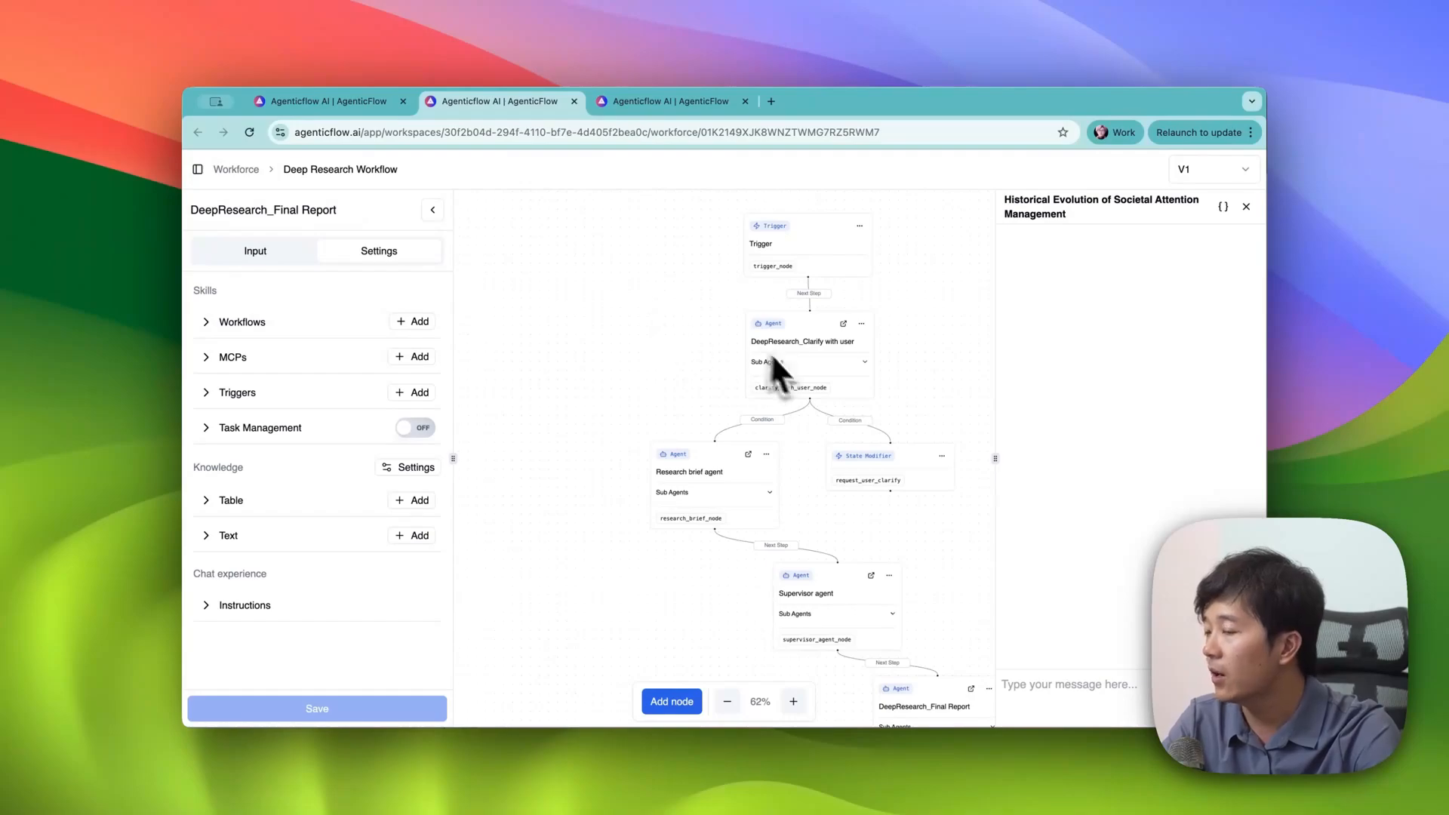
Step: Close the current run and the node settings, and open the first "Historical Evolution of Societal Attention Management" run listed under Yesterday
click(1246, 207)
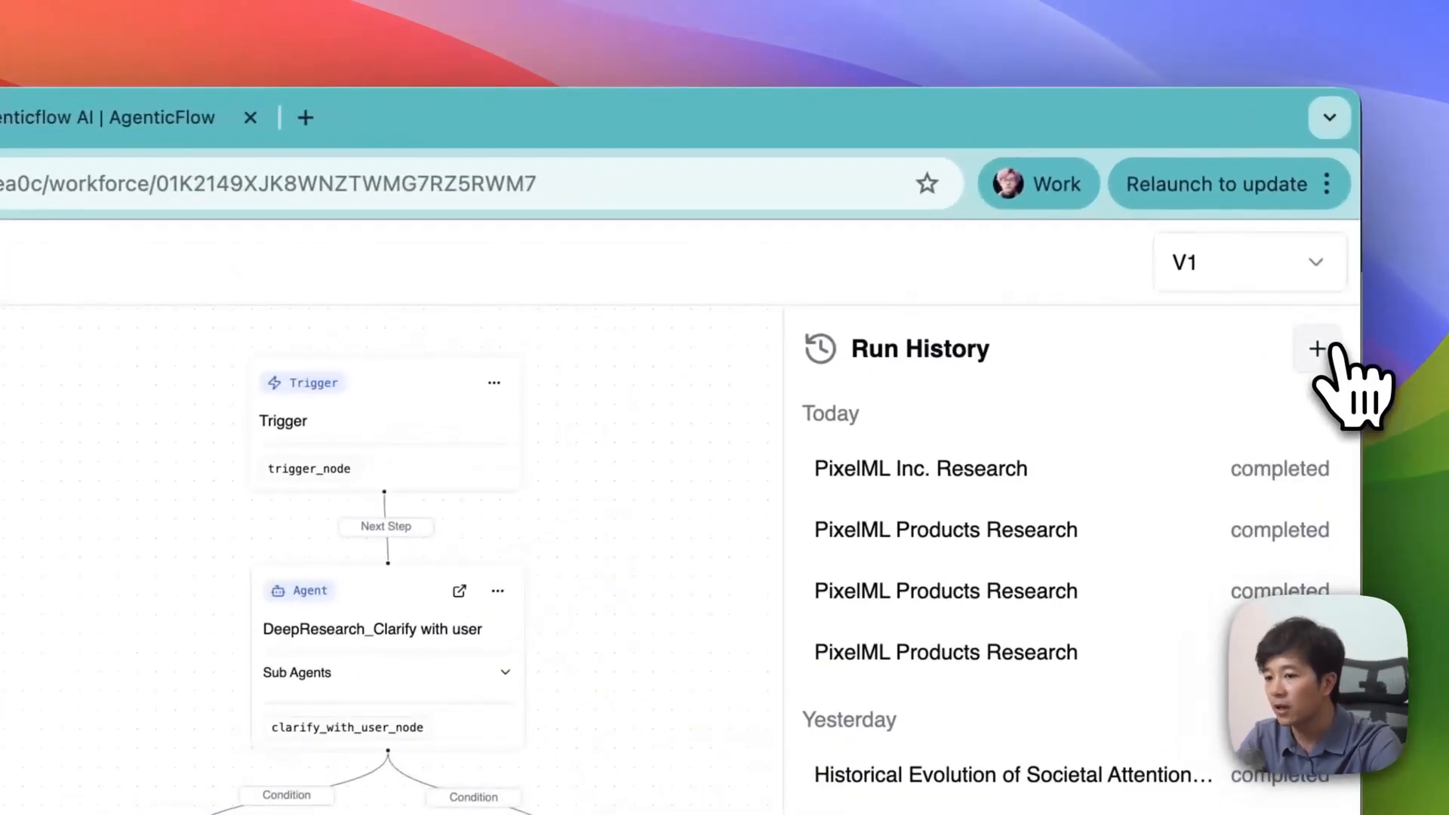
click(422, 348)
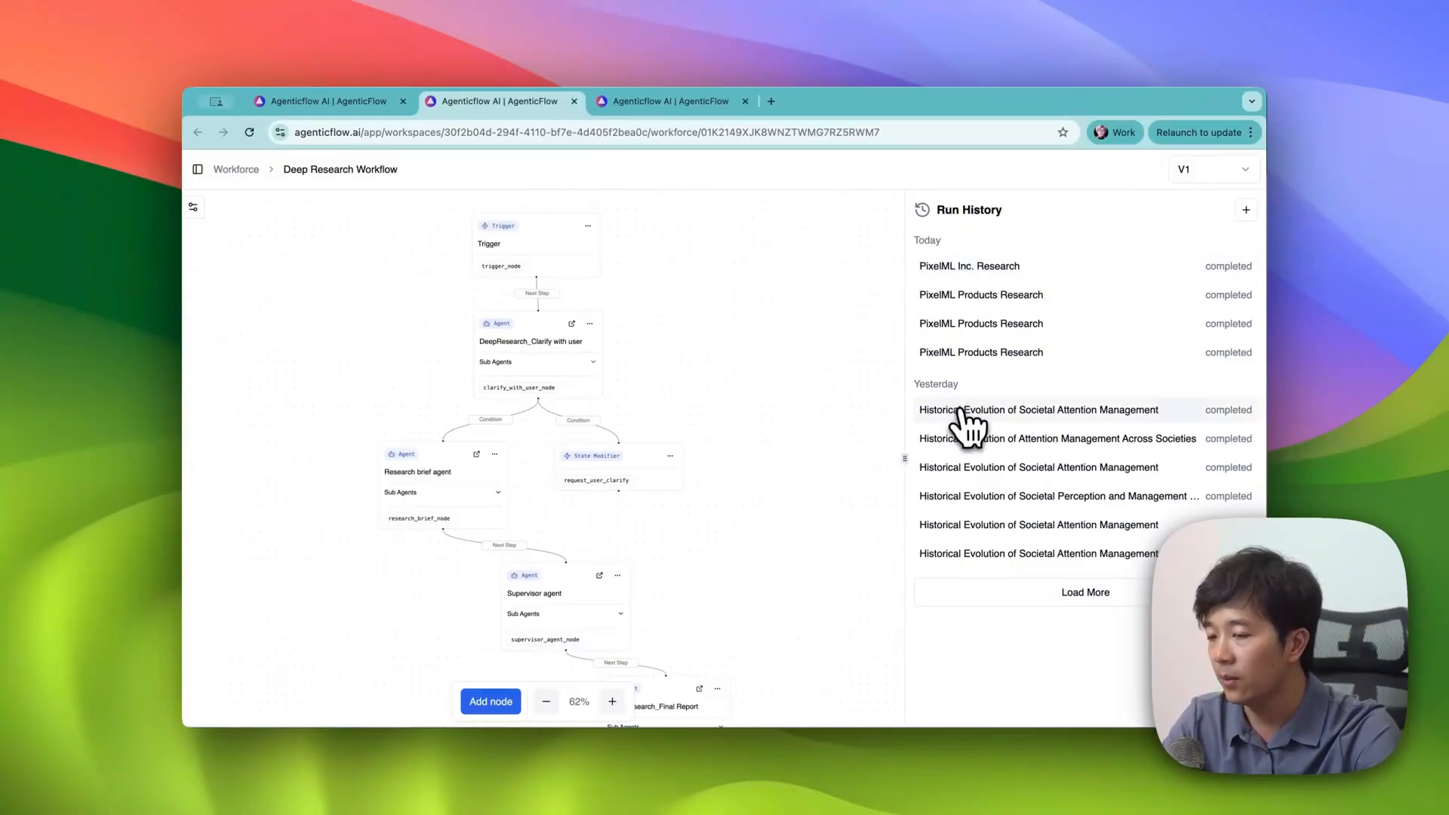
click(1006, 408)
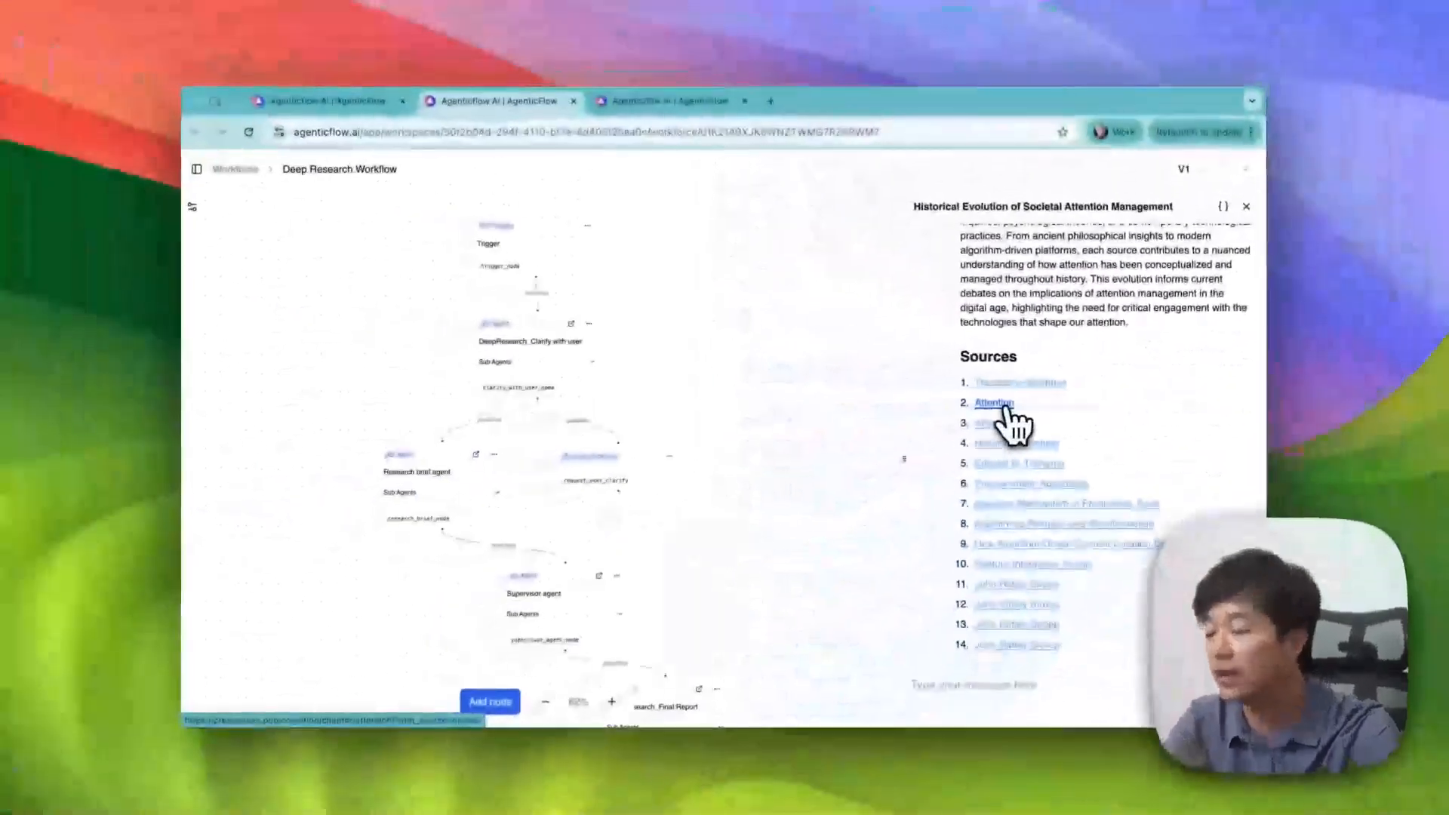
Step: Go back to the start of the run and read the trigger prompt, highlighting its research topic on how societies perceived attention
scroll(805, 413, up, 10)
scroll(1010, 417, up, 15)
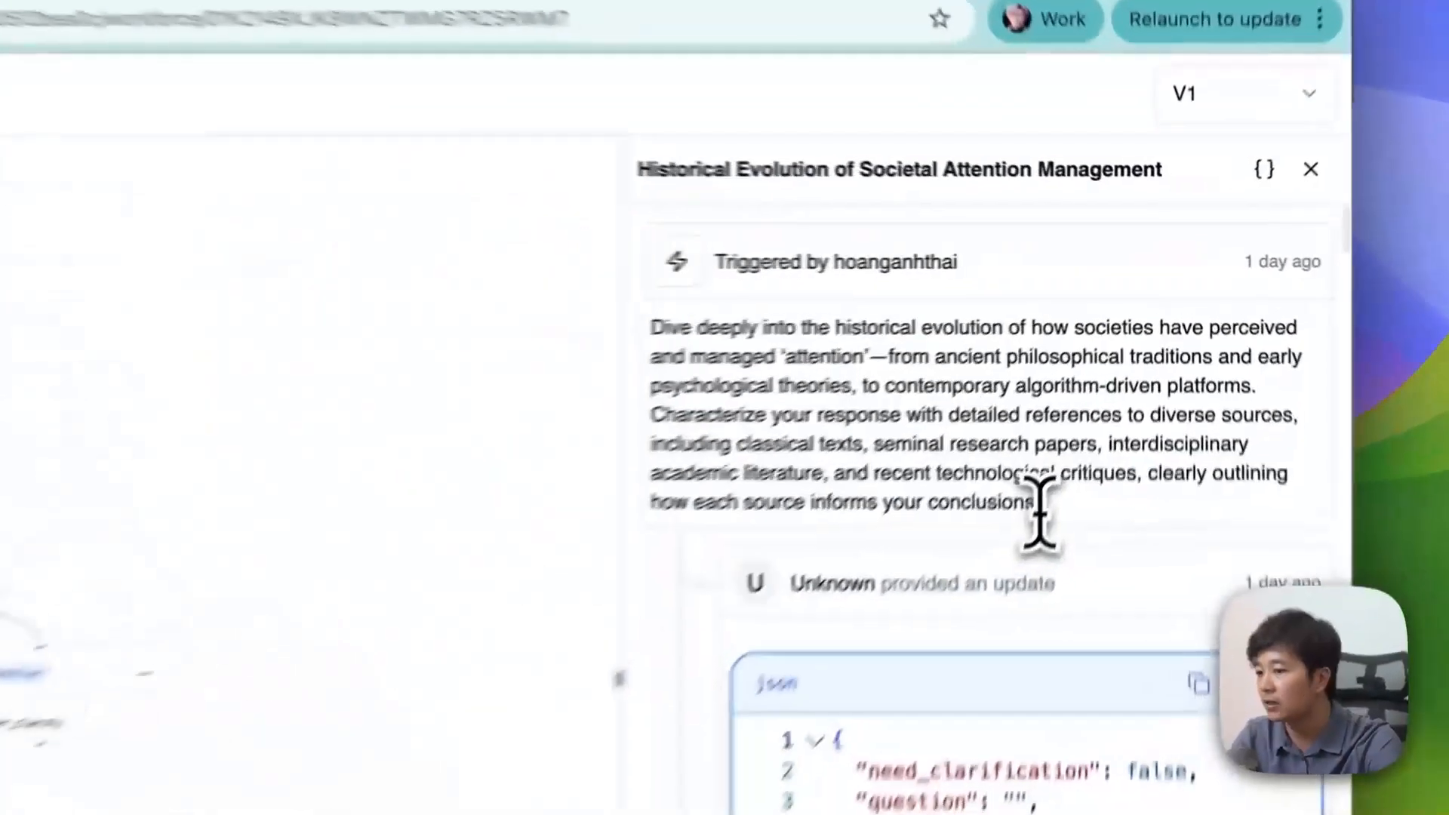
drag(1114, 371, 928, 290)
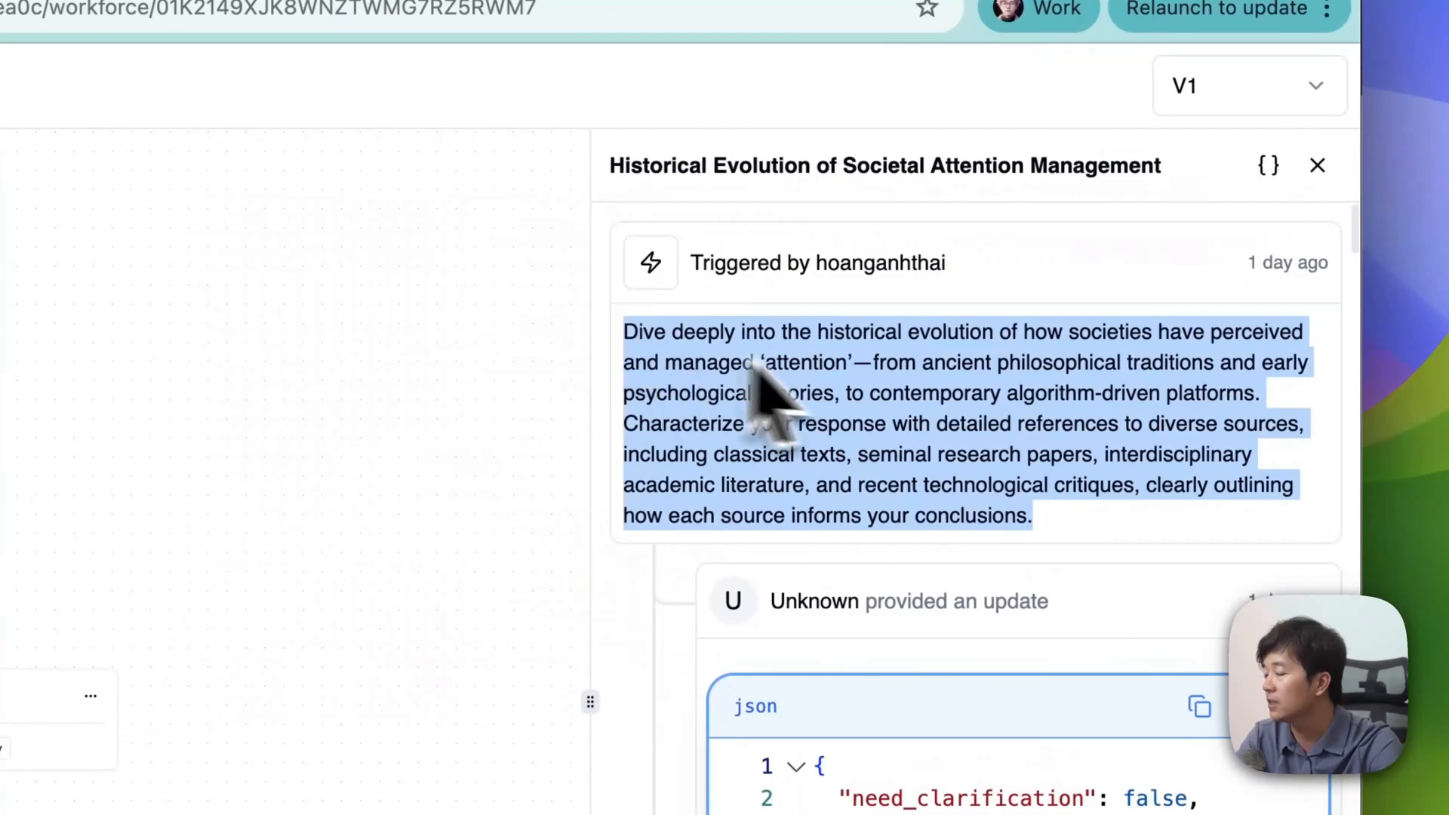
click(896, 343)
drag(818, 330, 871, 362)
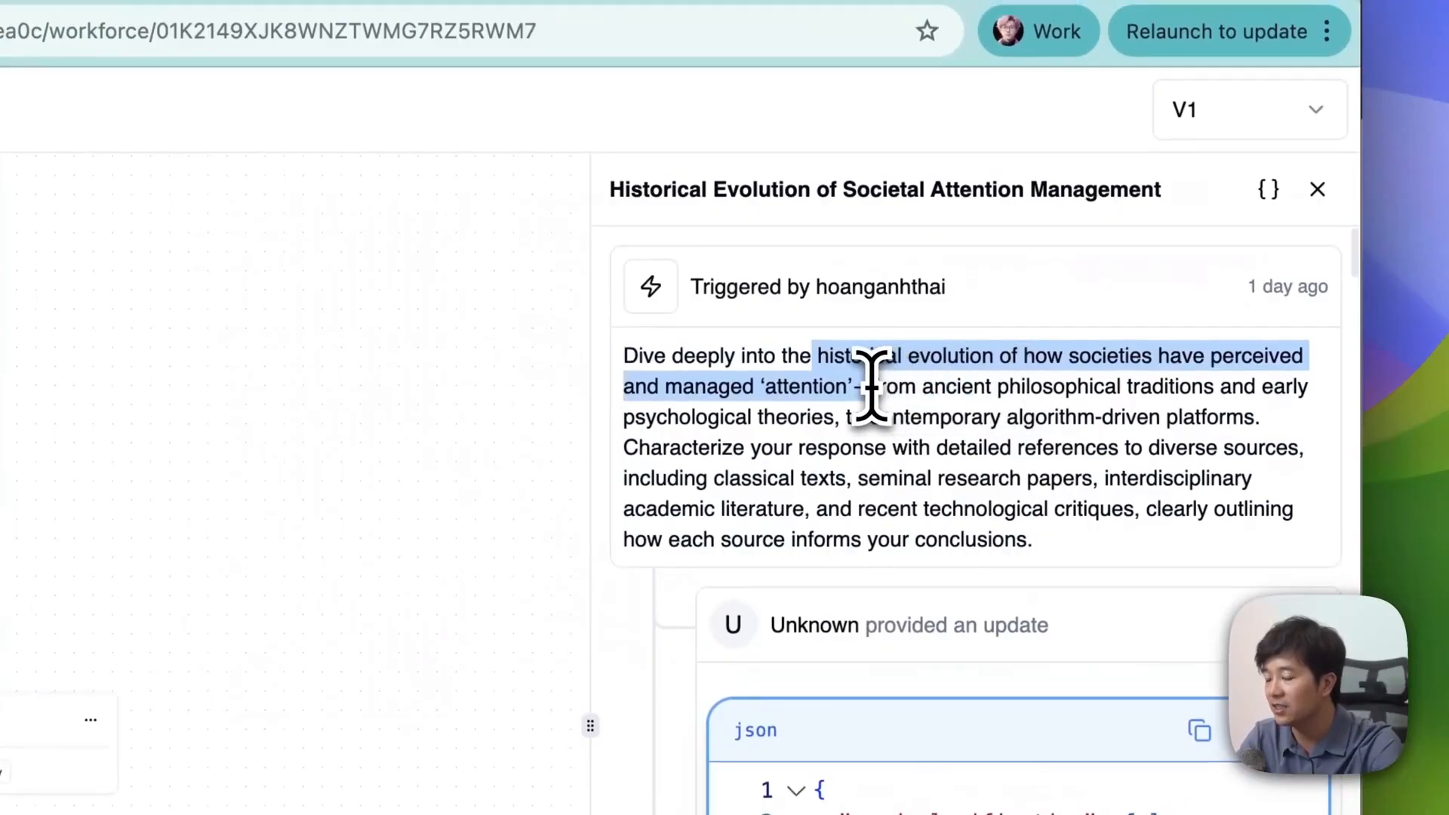
click(866, 504)
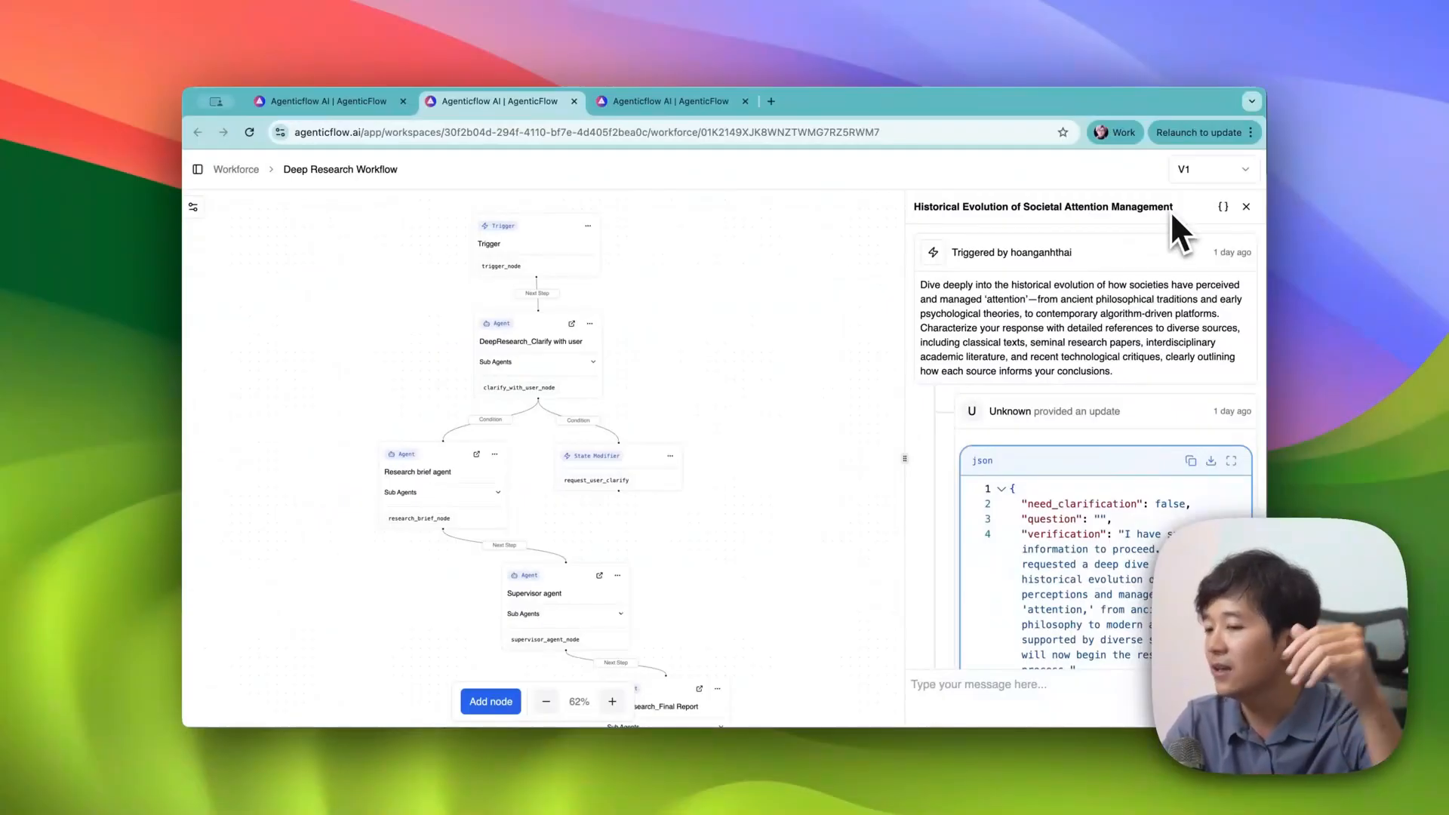
Step: Examine the clarification agent's JSON output and the research question produced by the research brief agent
scroll(1028, 299, down, 2)
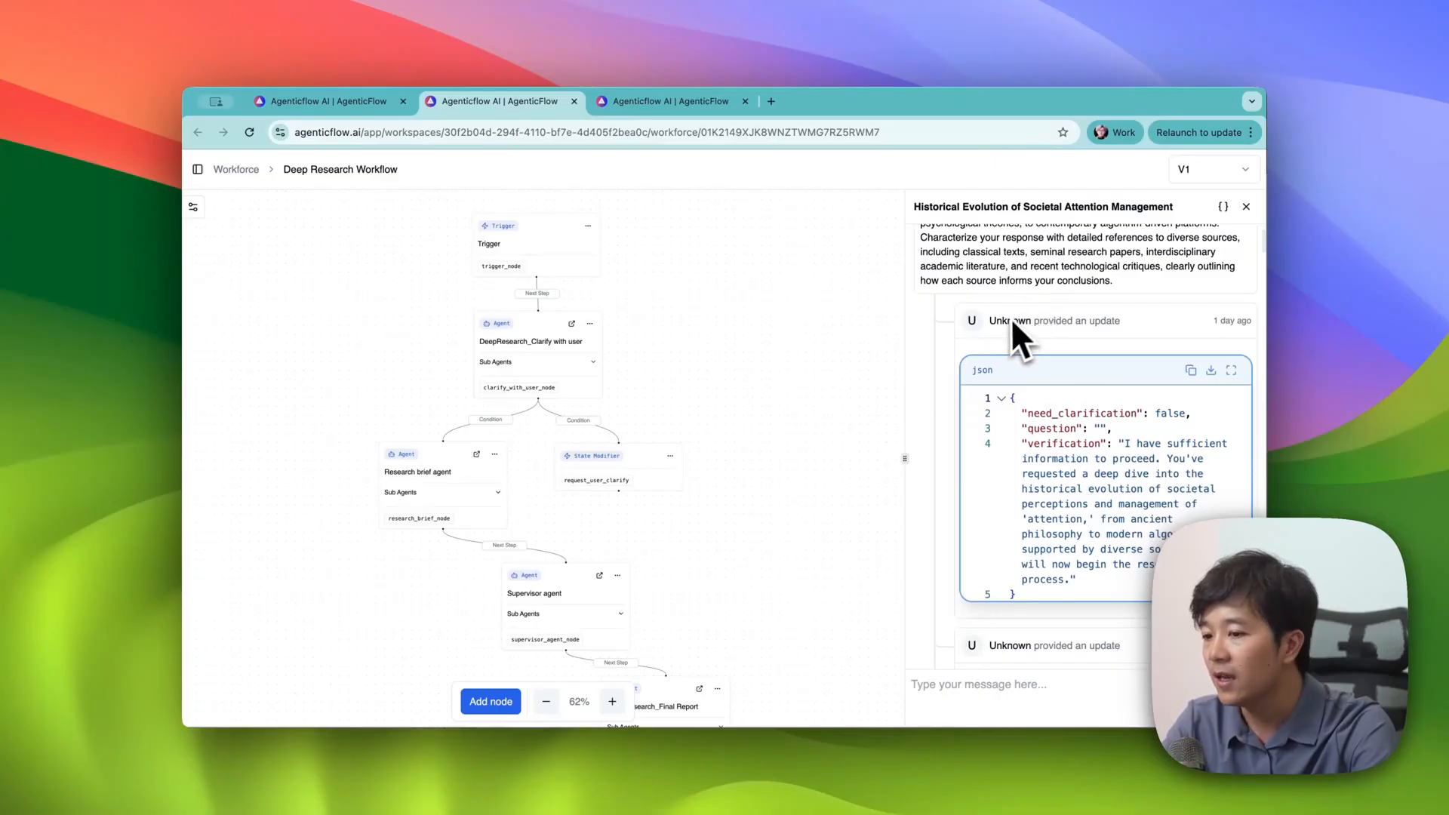
scroll(1018, 325, down, 1)
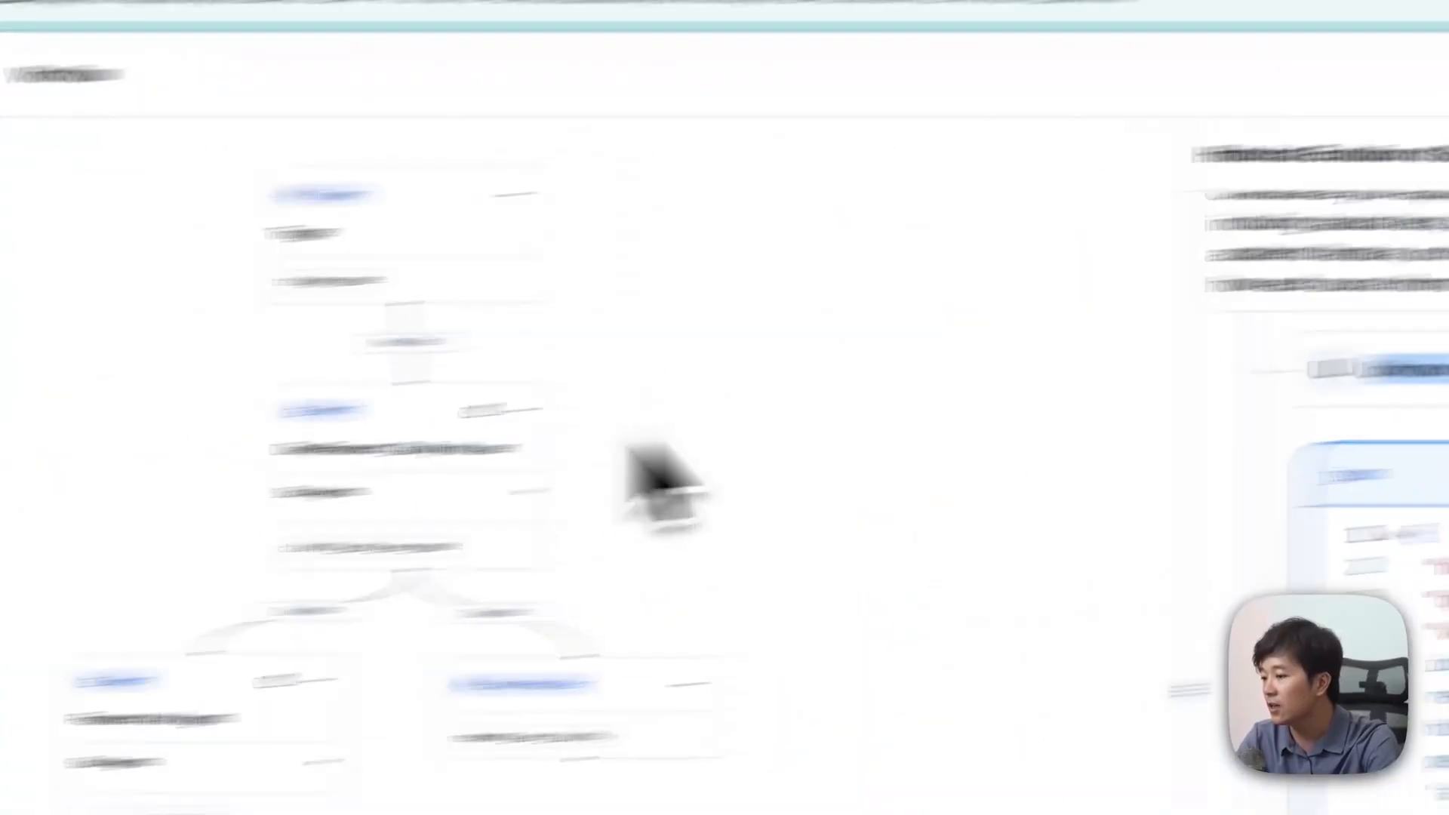
scroll(922, 441, down, 3)
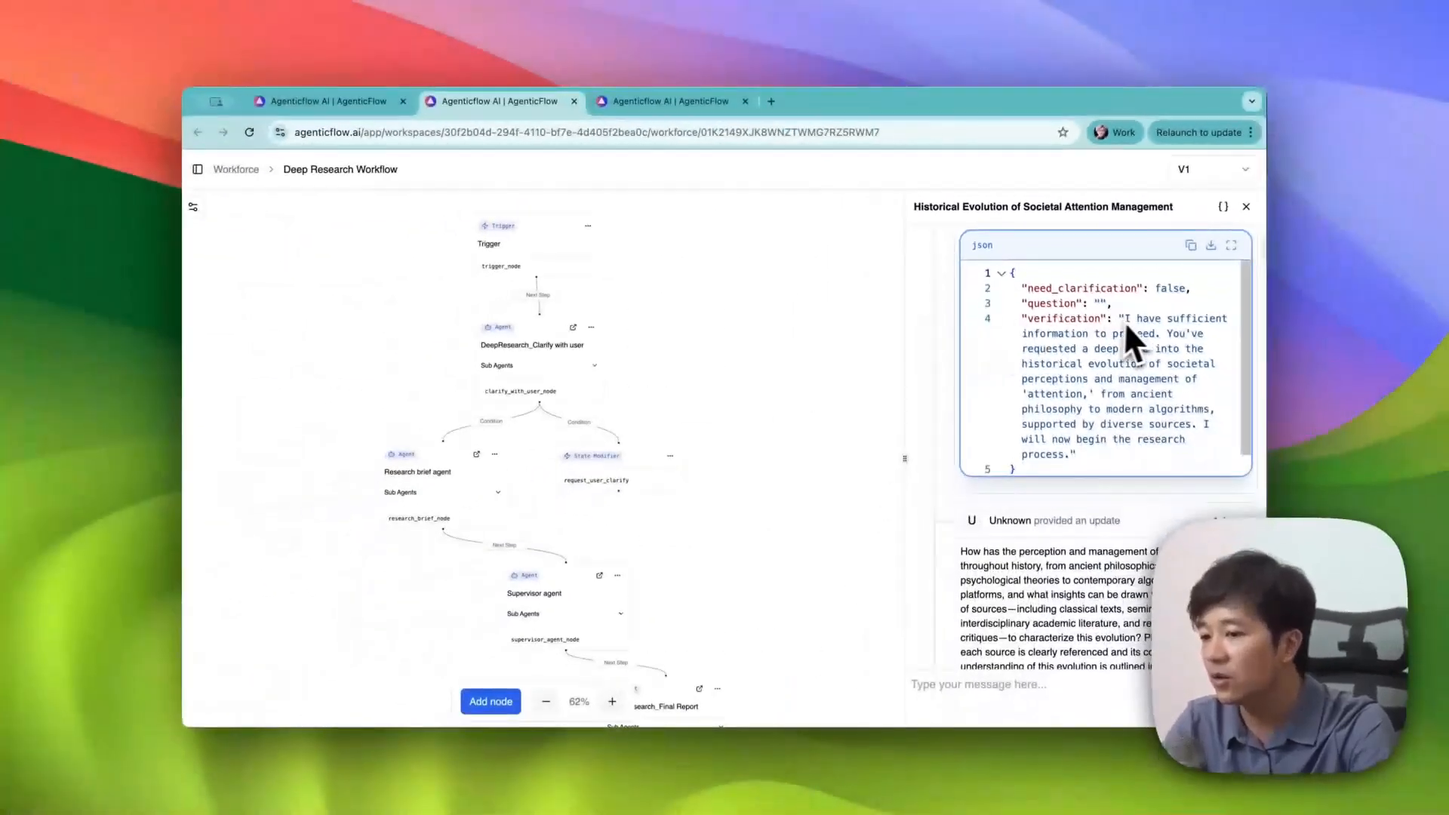
scroll(1134, 323, down, 2)
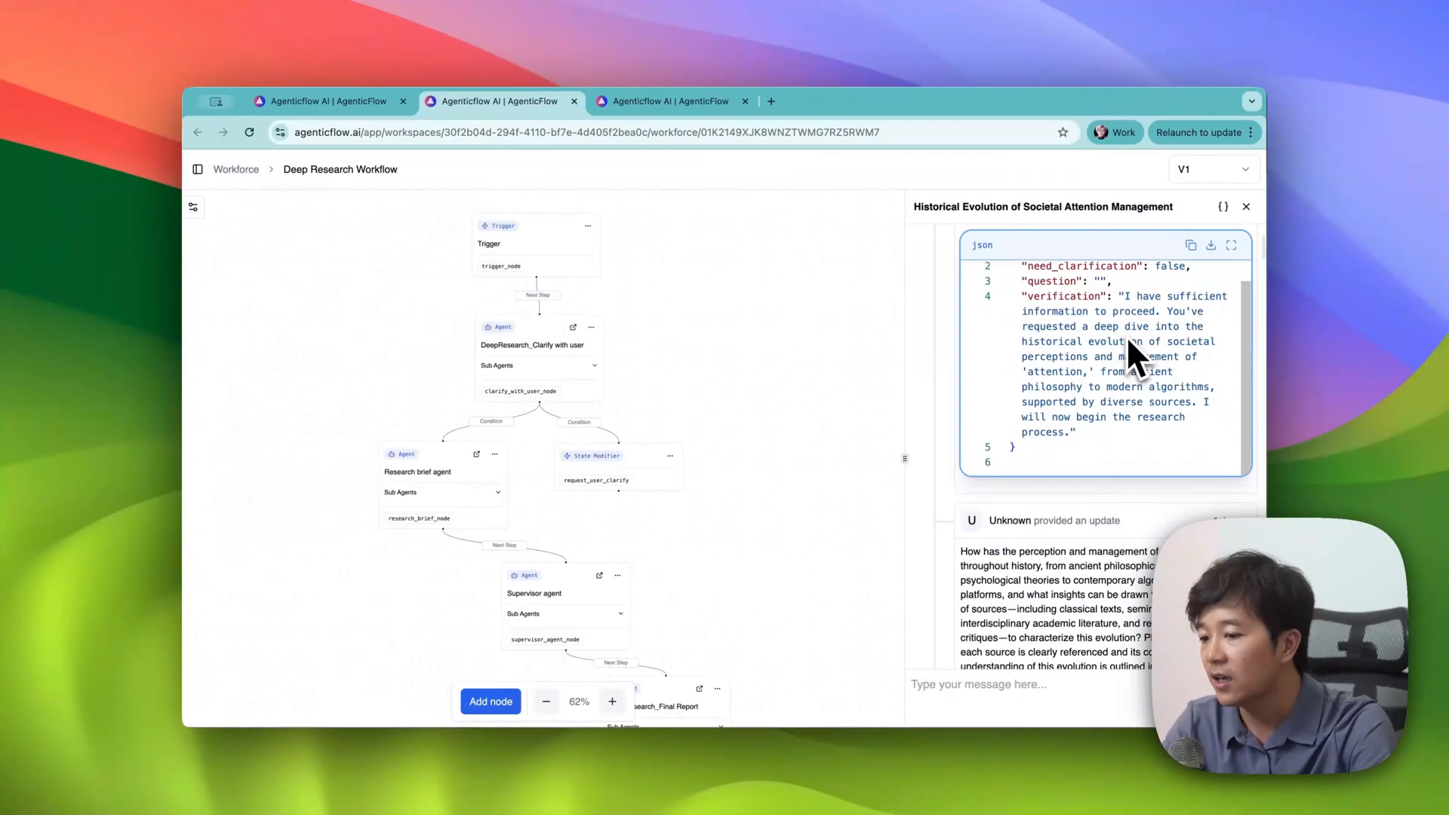
scroll(1117, 361, up, 1)
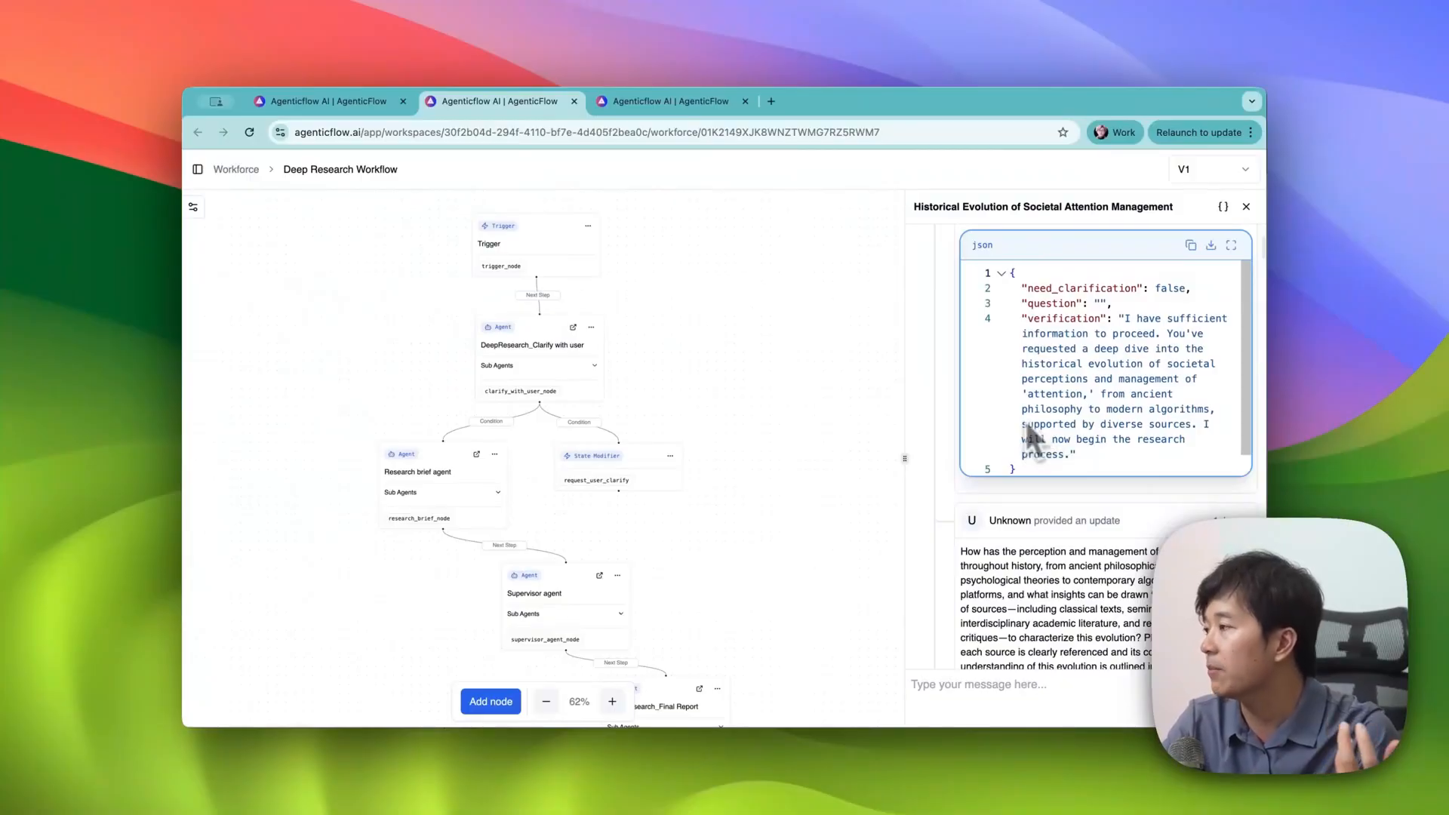
scroll(992, 502, down, 3)
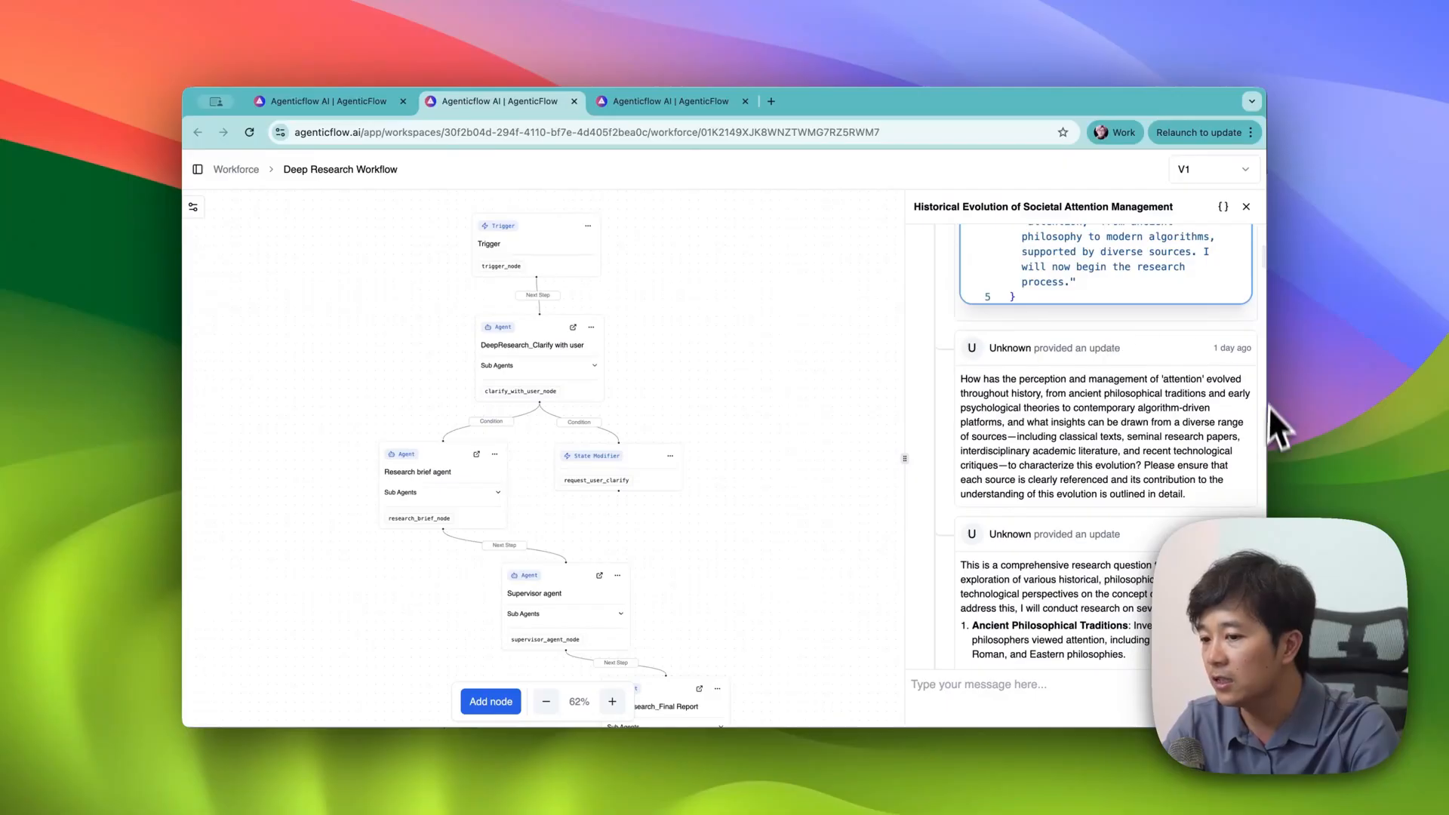
scroll(1007, 373, down, 1)
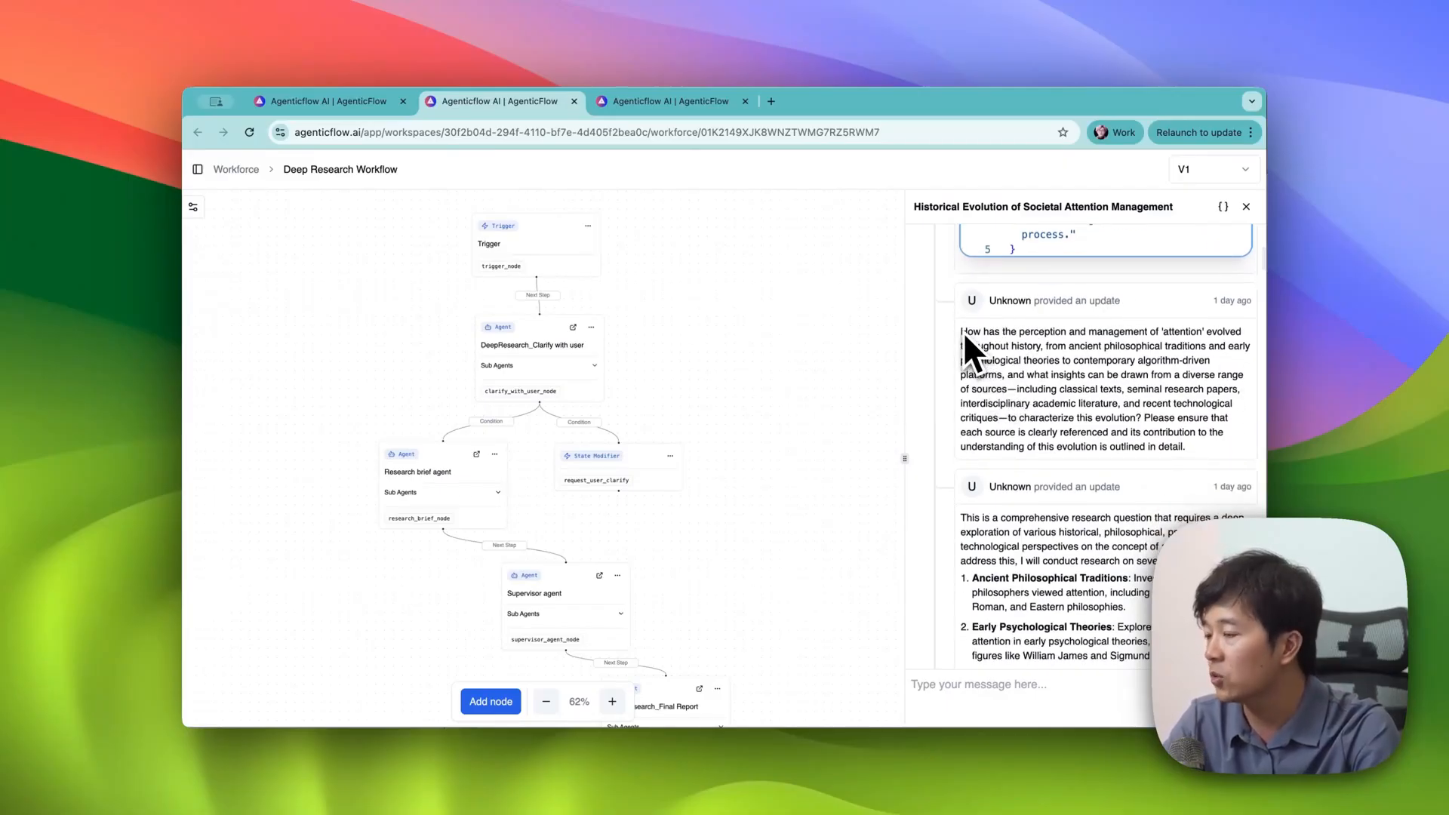
Step: Review the supervisor agent's research plan, highlighting the descriptions of its first and second research calls
scroll(1026, 453, down, 3)
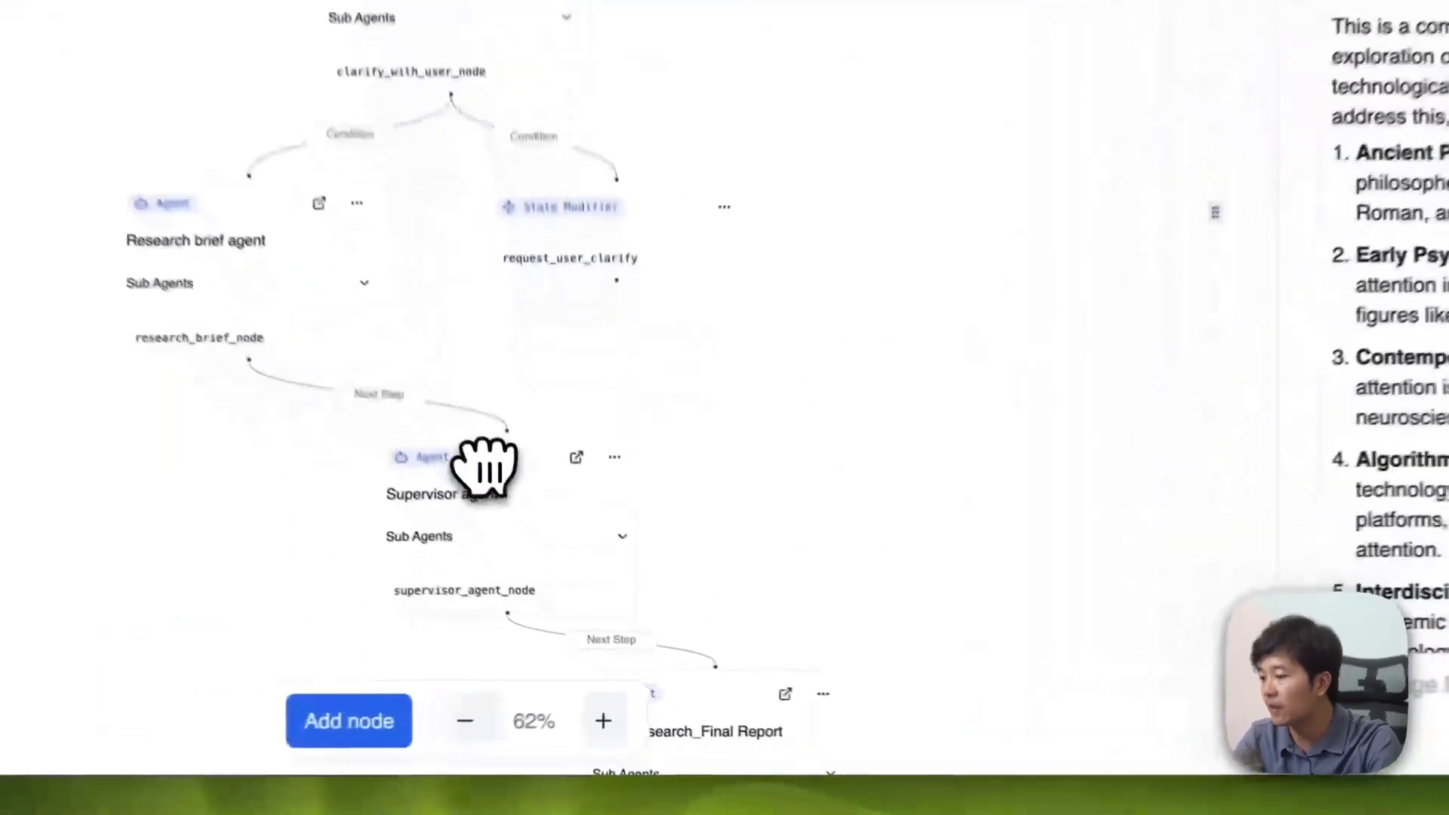
scroll(898, 268, down, 3)
scroll(898, 268, down, 10)
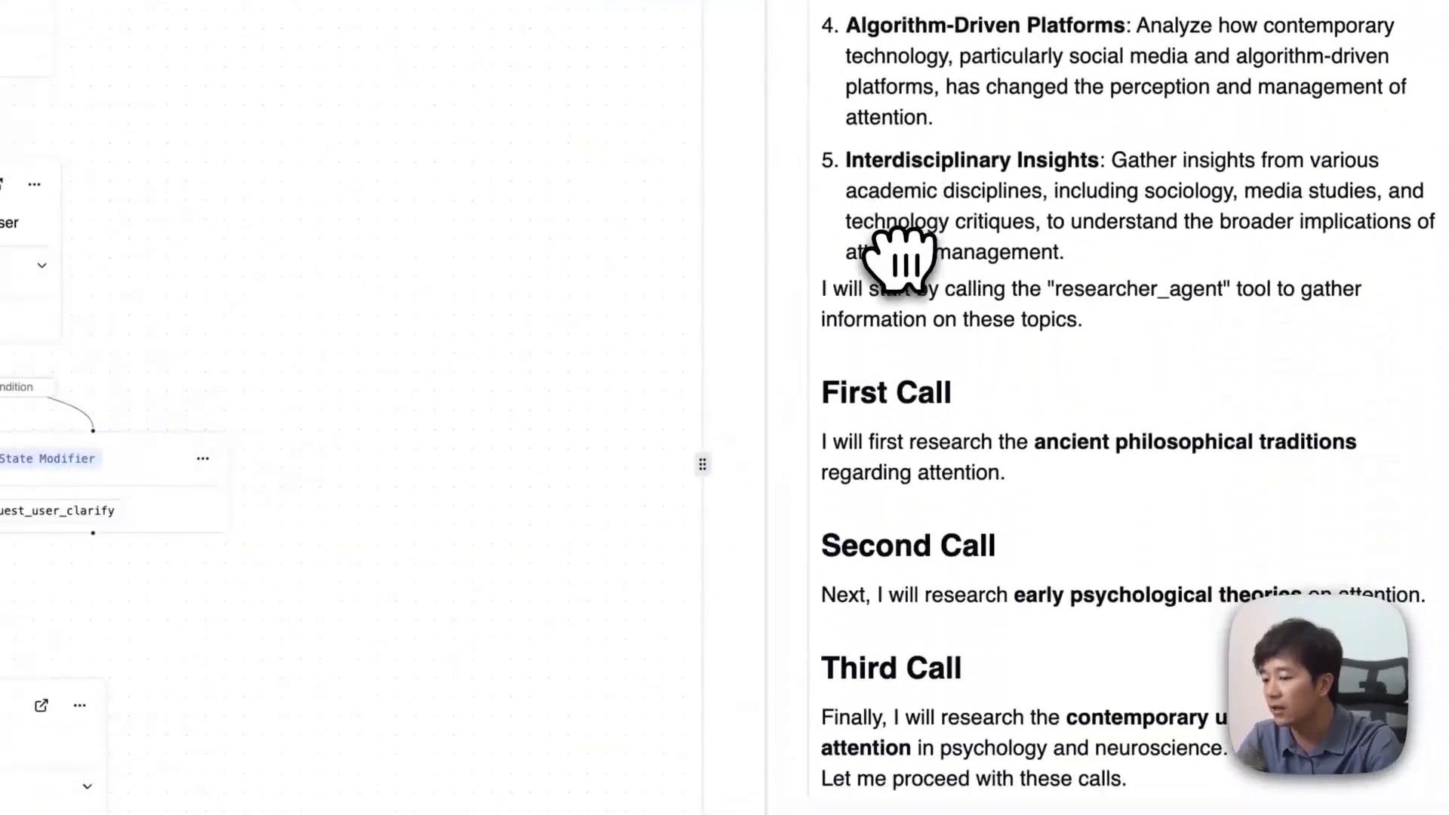
drag(1012, 345, 845, 320)
scroll(847, 324, down, 3)
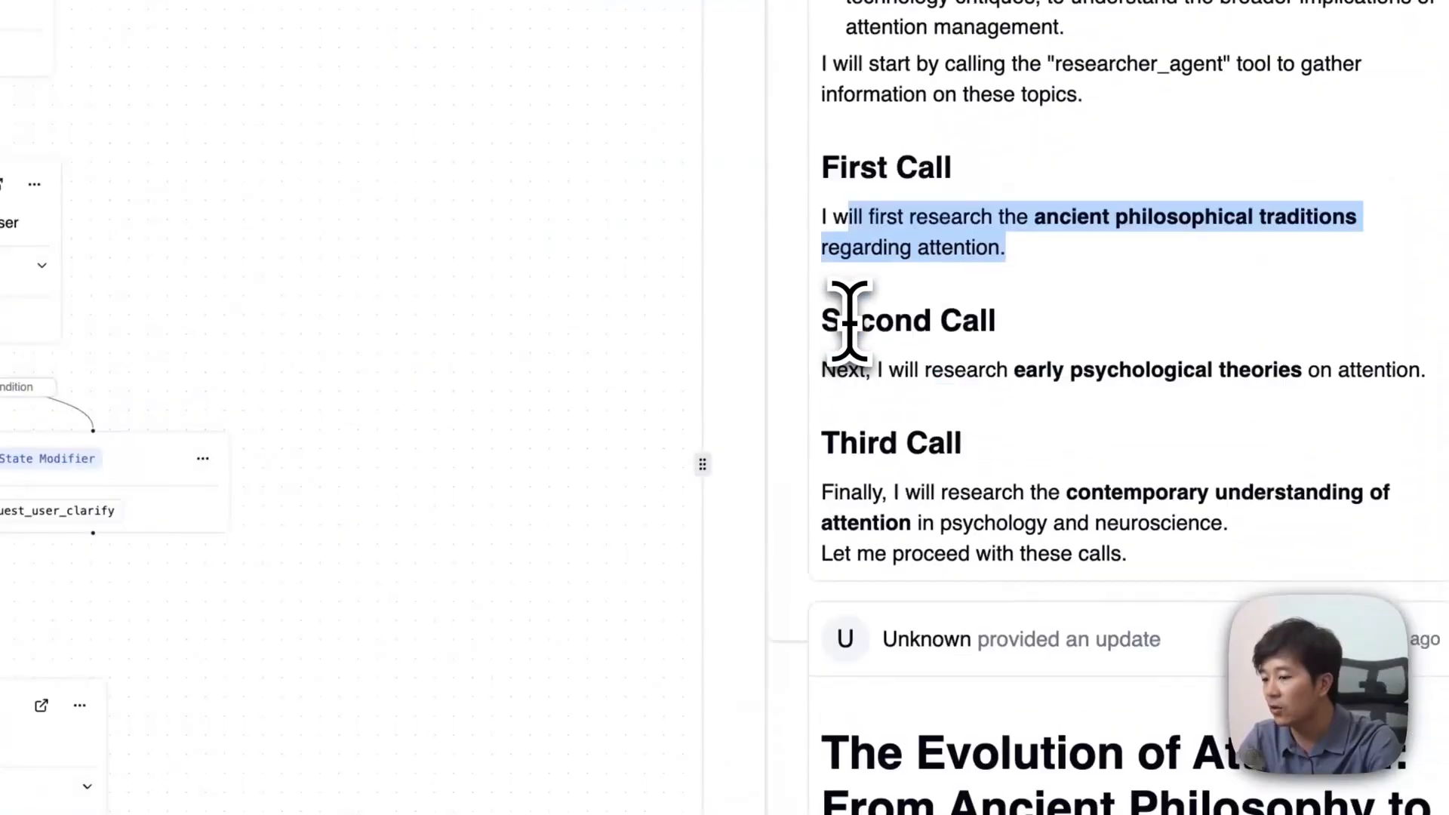
drag(1425, 261, 989, 263)
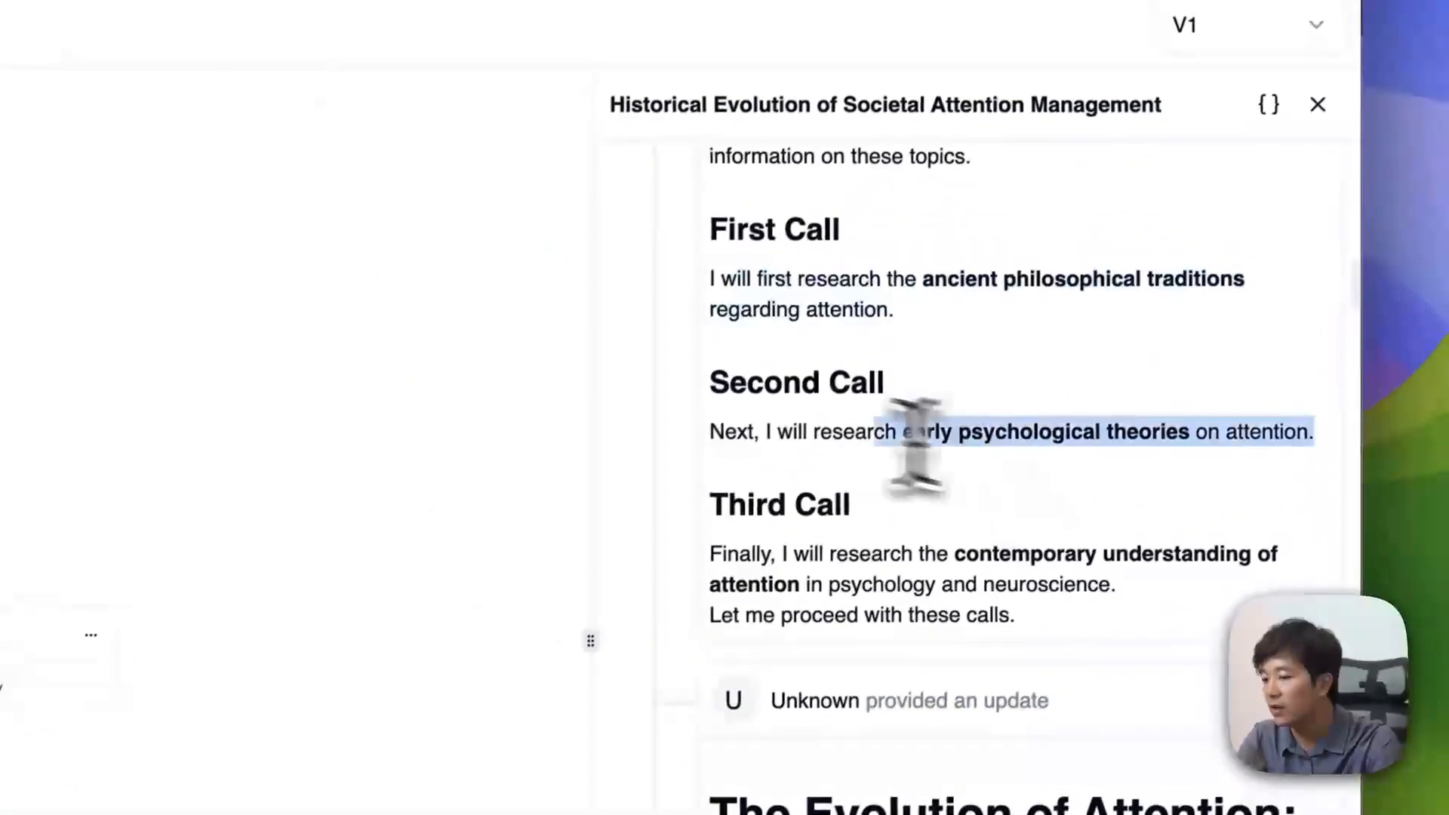
Step: Read through the first final report, "The Evolution of Attention", down to its conclusion and source list
scroll(905, 490, down, 6)
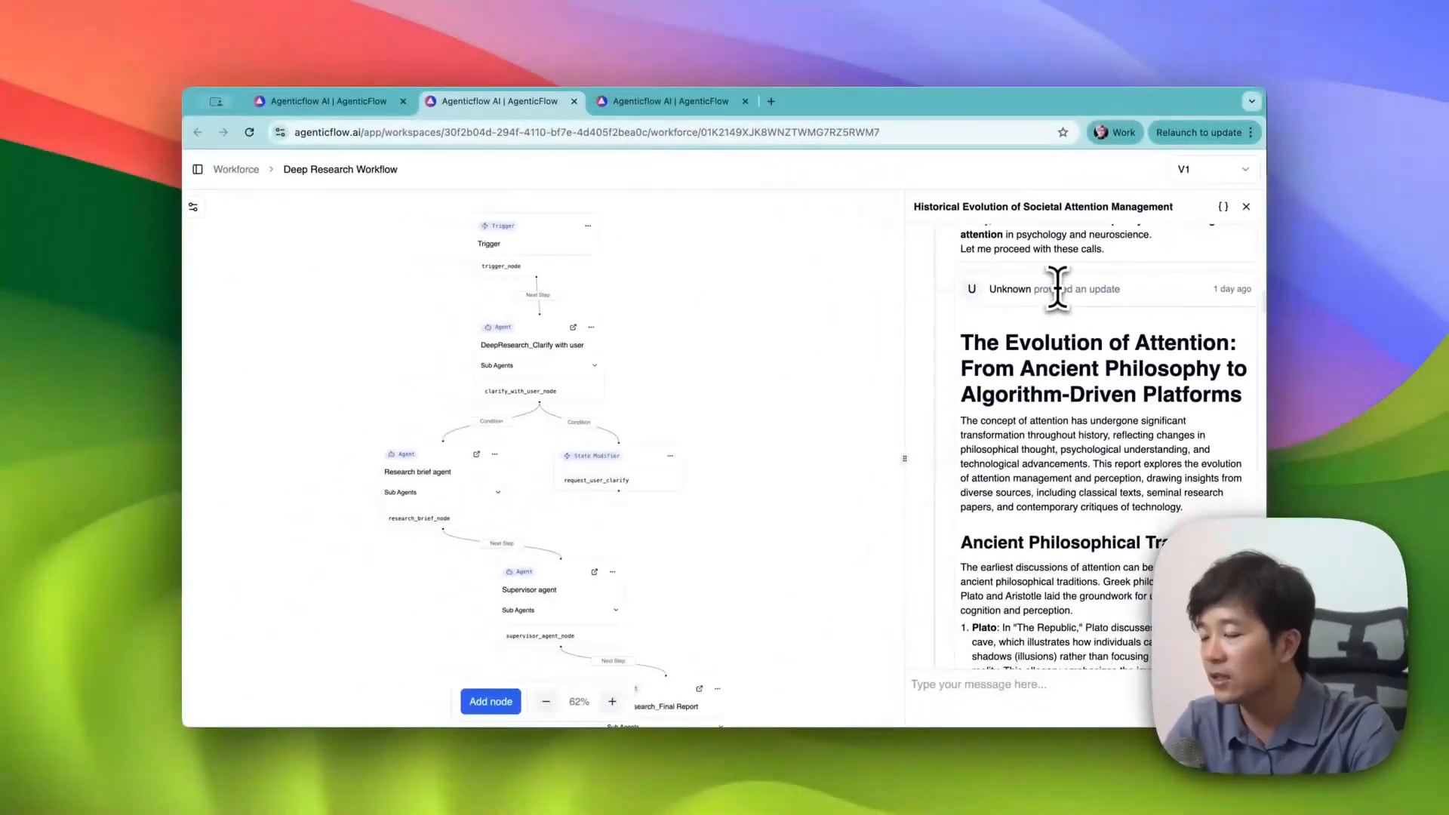
scroll(1049, 291, down, 2)
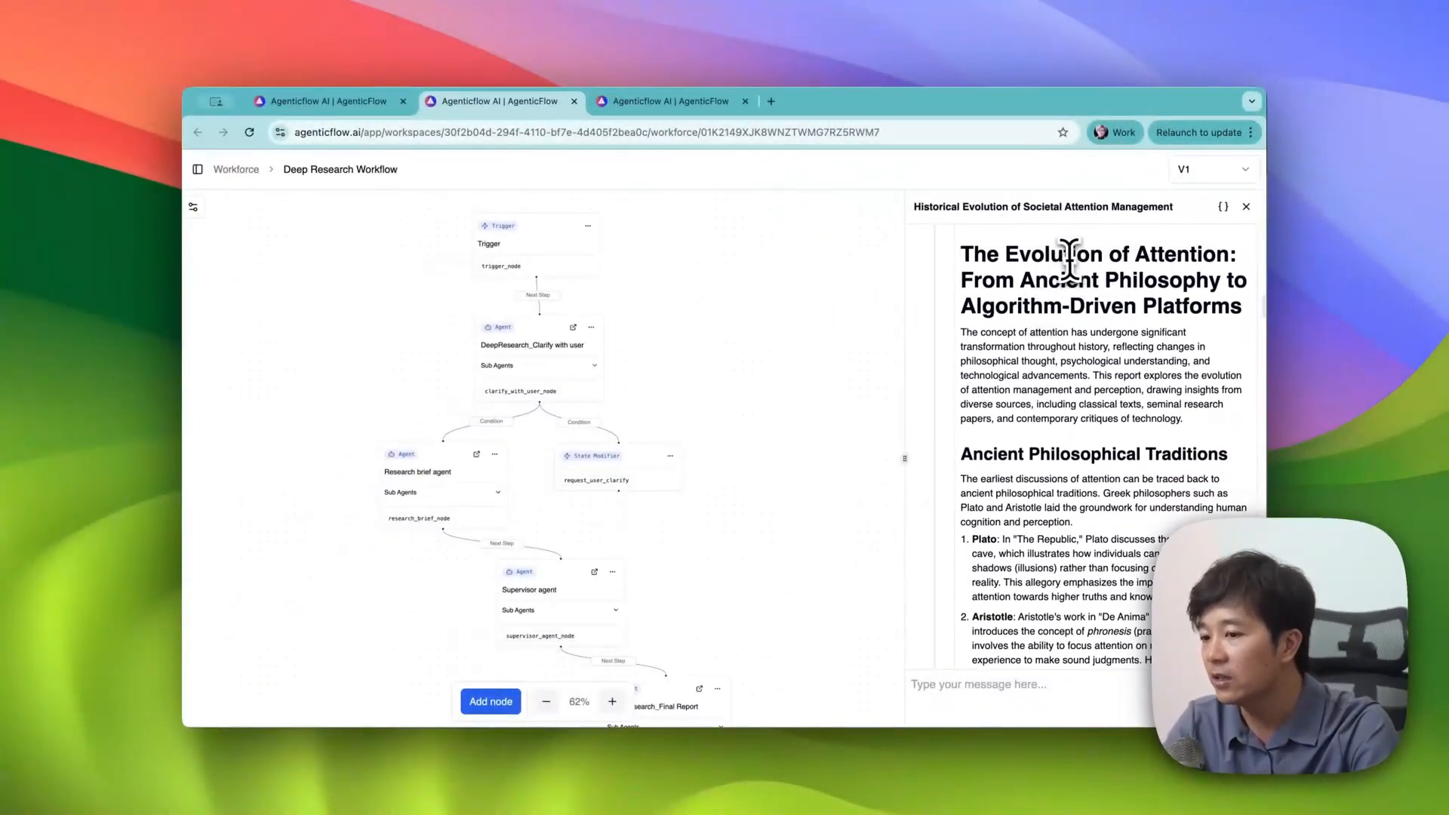
scroll(1119, 389, down, 15)
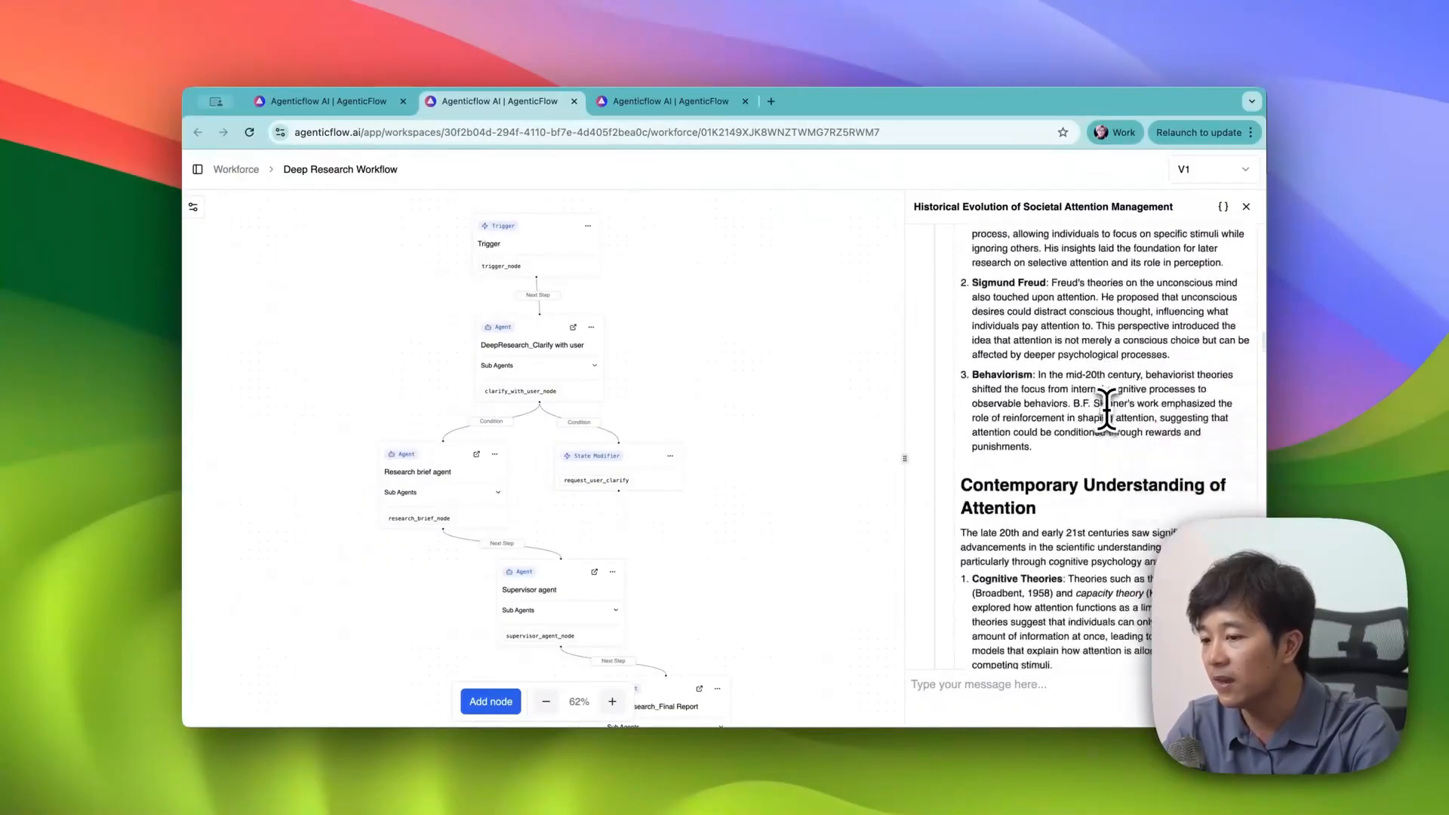
scroll(1106, 408, down, 10)
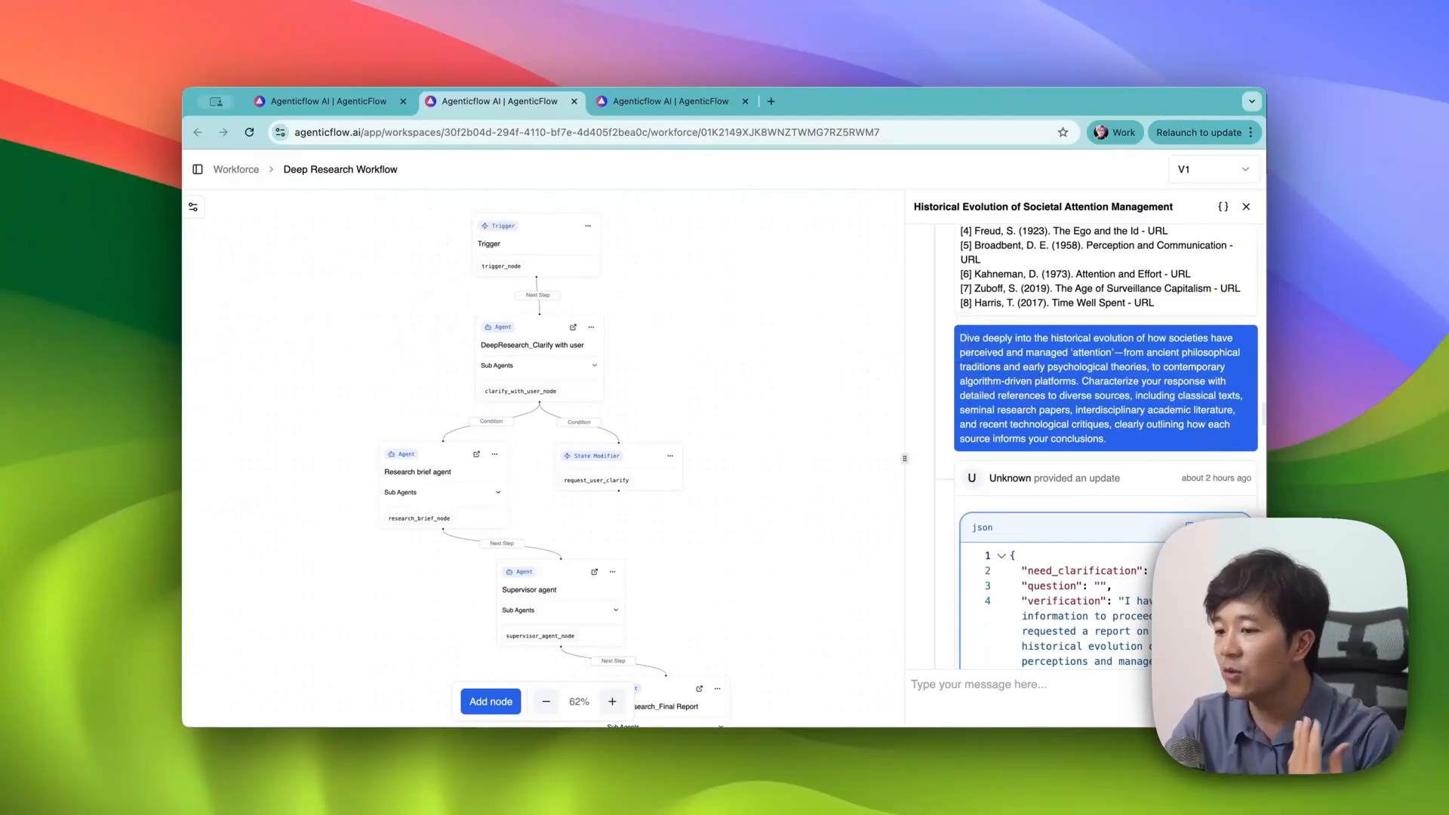
scroll(966, 249, up, 5)
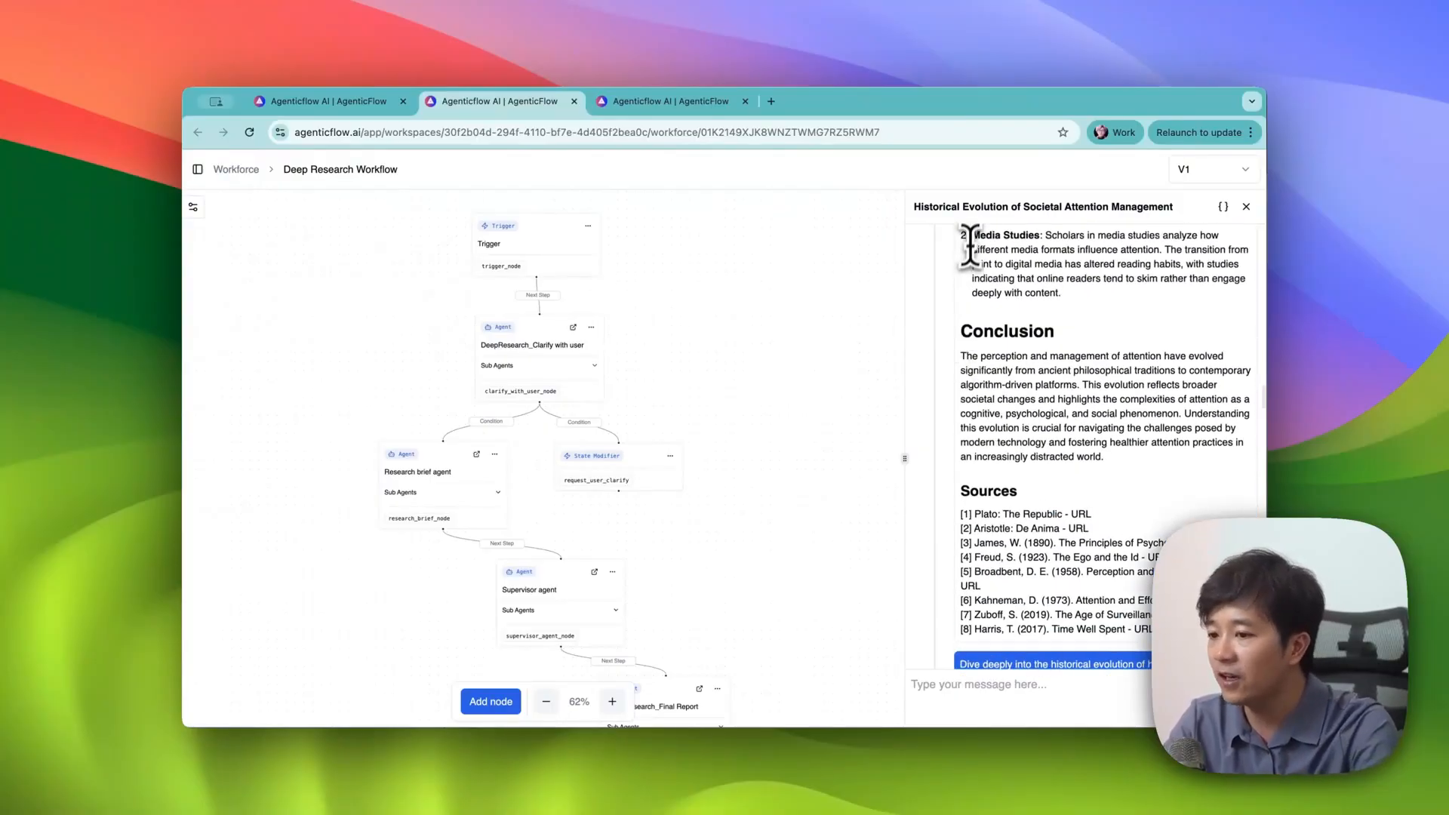
scroll(989, 392, down, 4)
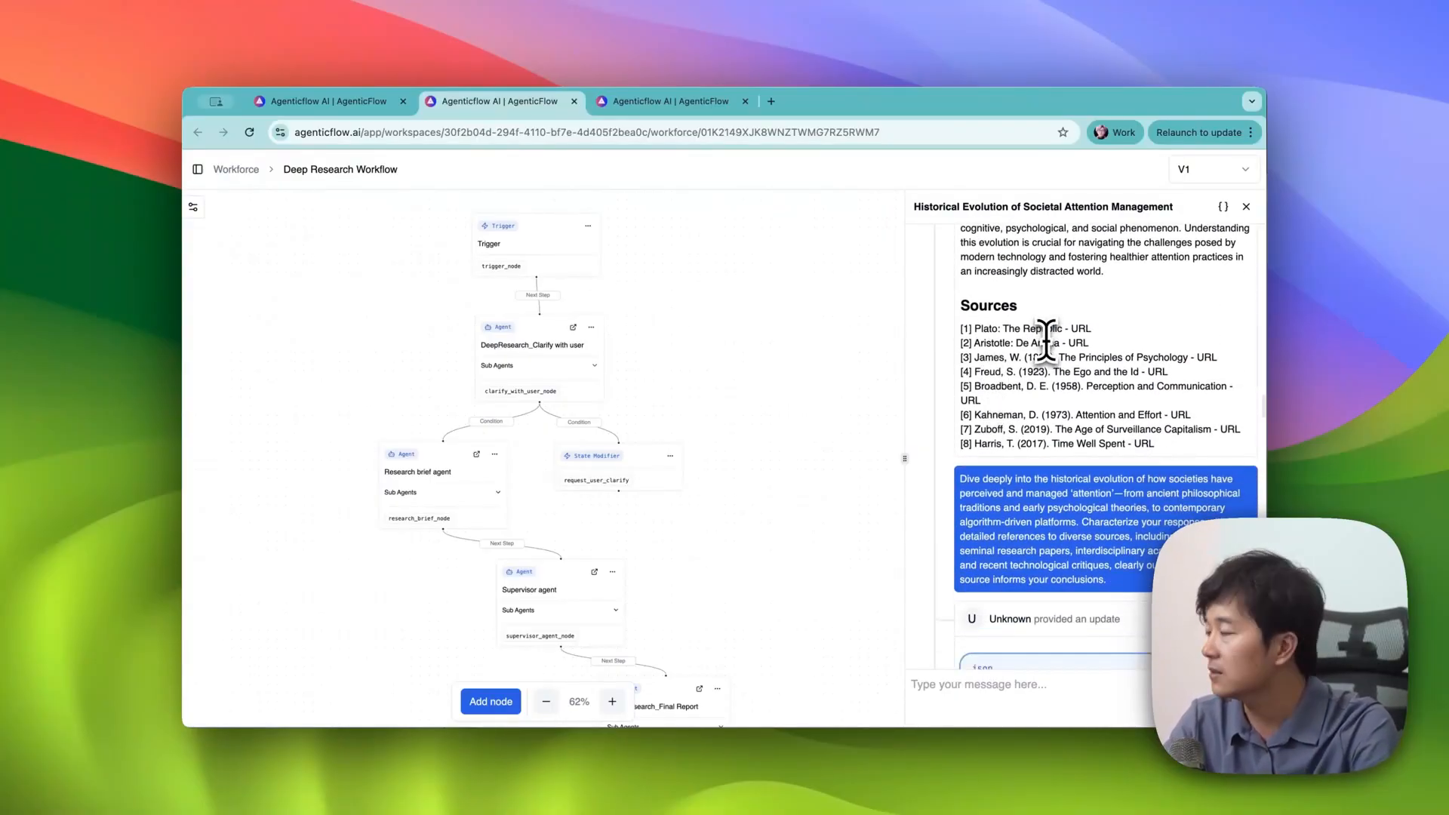
Step: Examine the repeated prompt's run, from the clarification output and research brief through the supervisor's findings to the second final report's sources
scroll(1045, 339, down, 3)
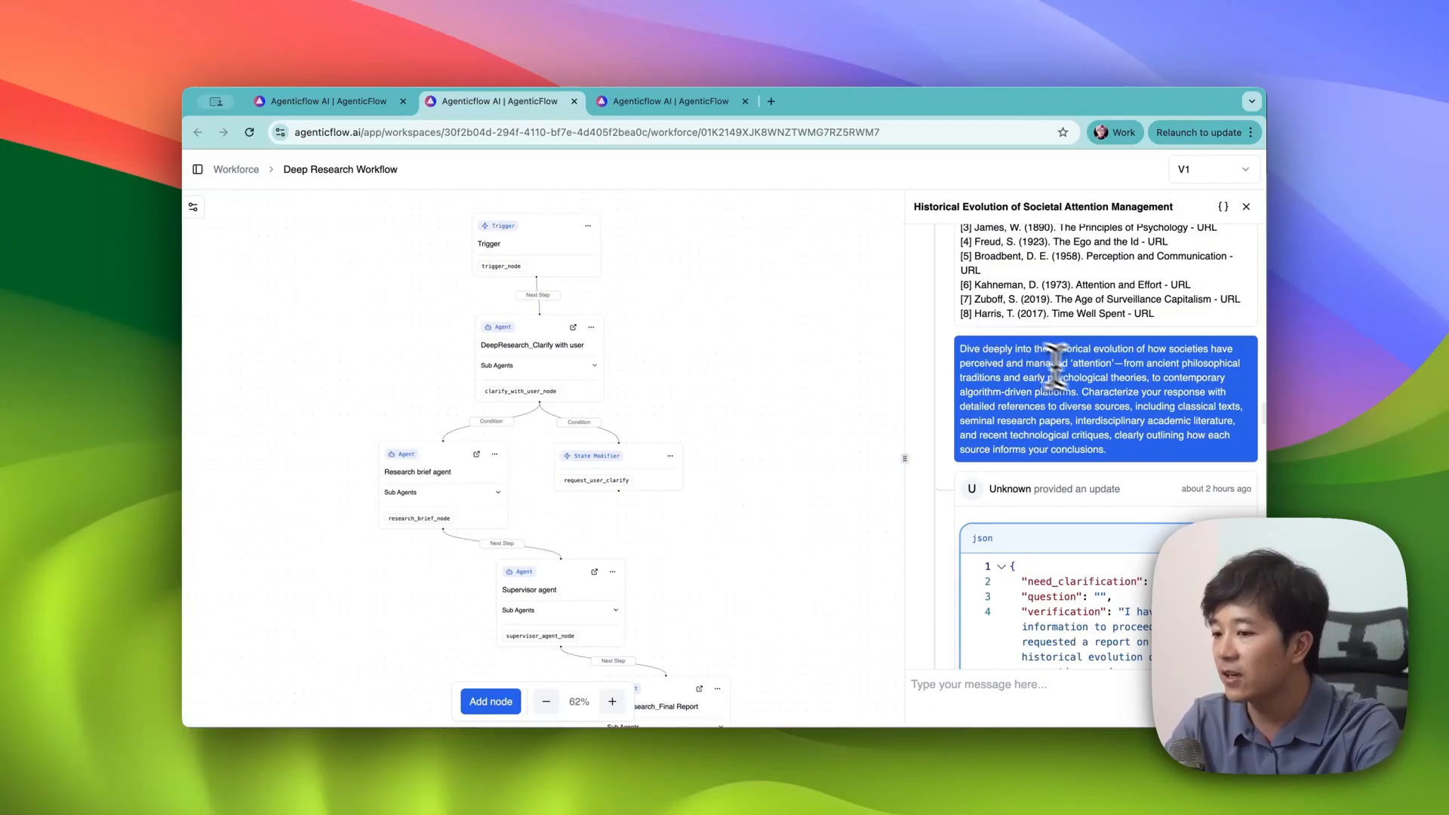
scroll(1104, 384, down, 5)
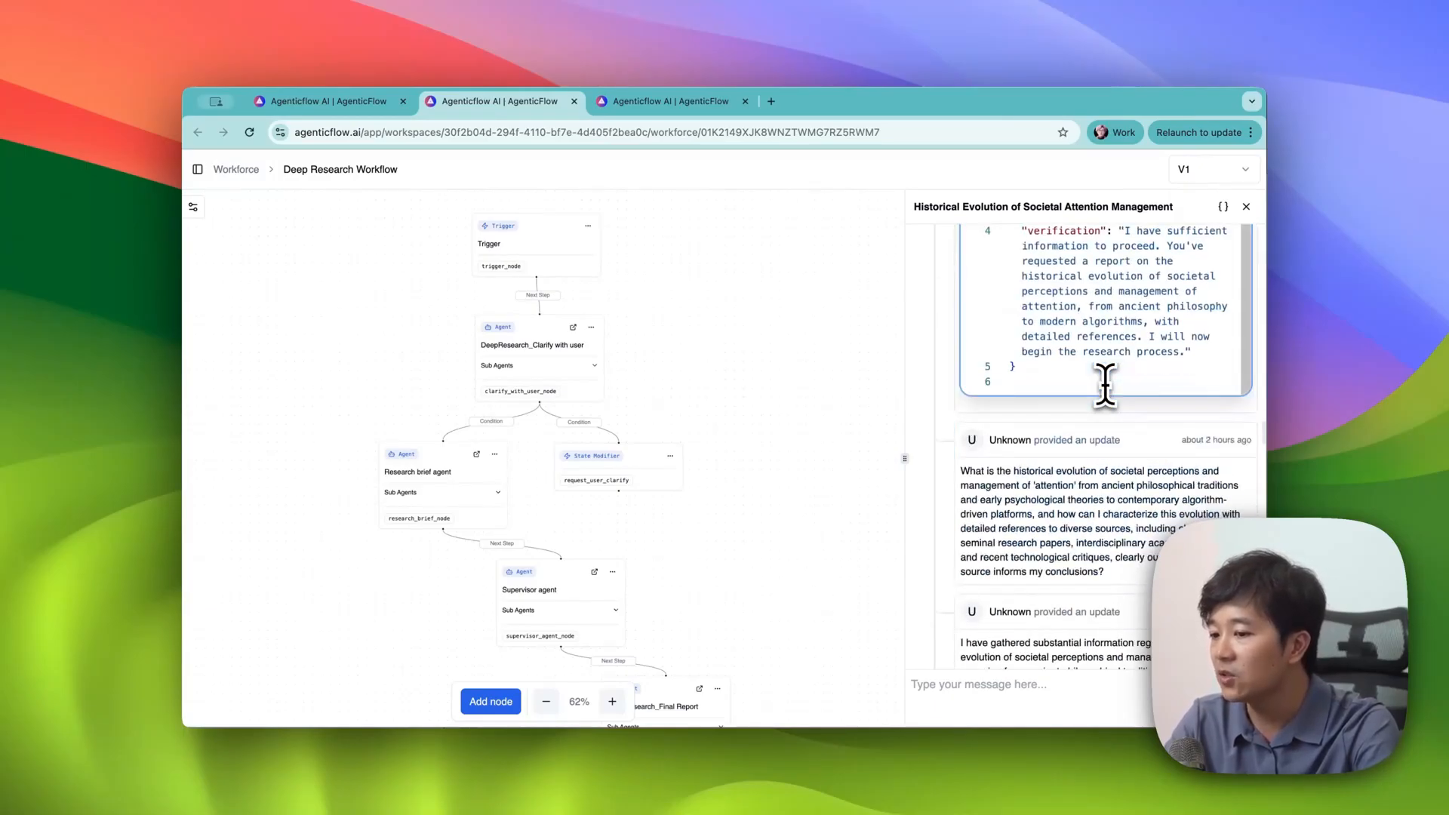
scroll(1064, 426, down, 3)
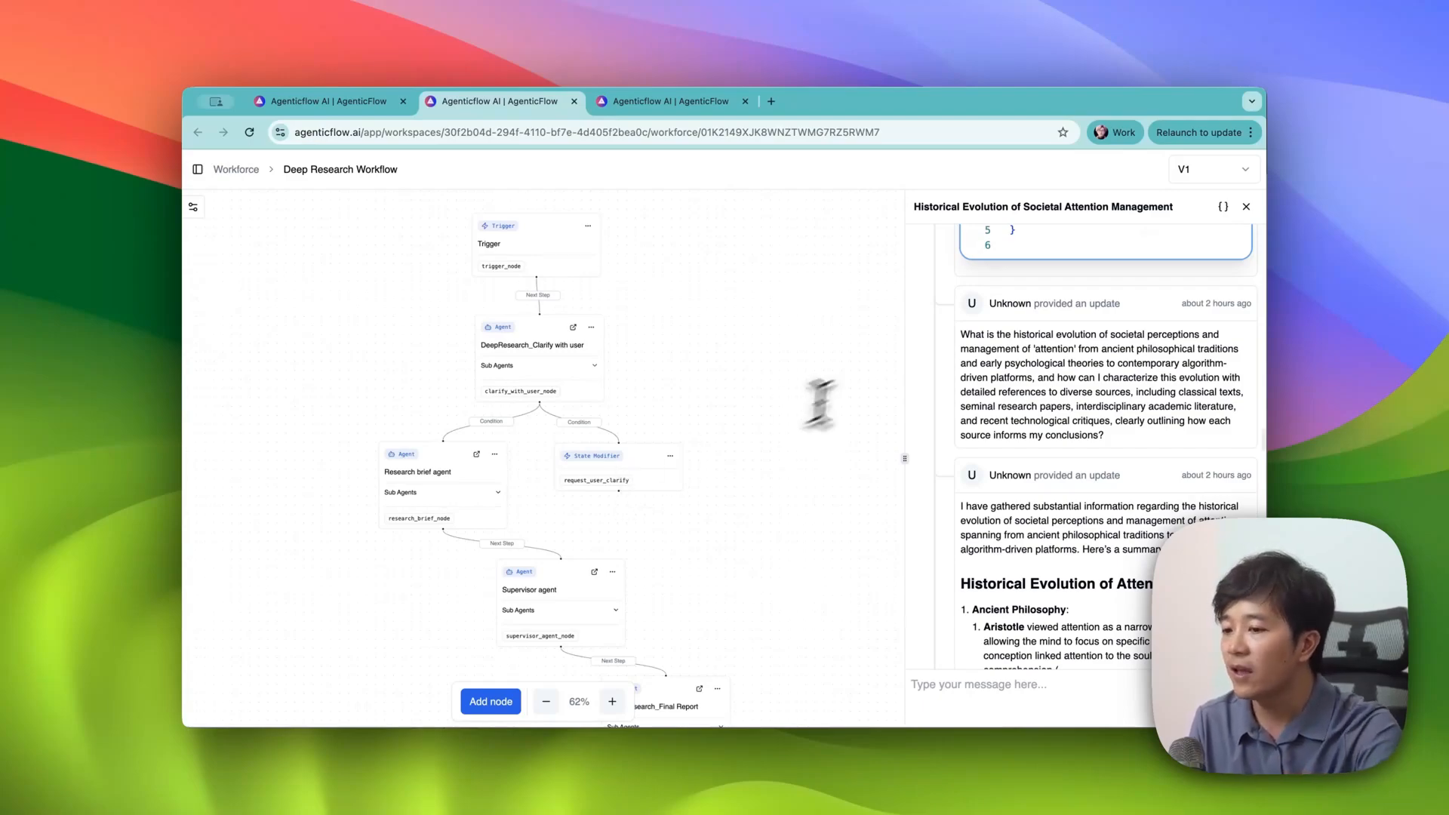
scroll(981, 366, up, 5)
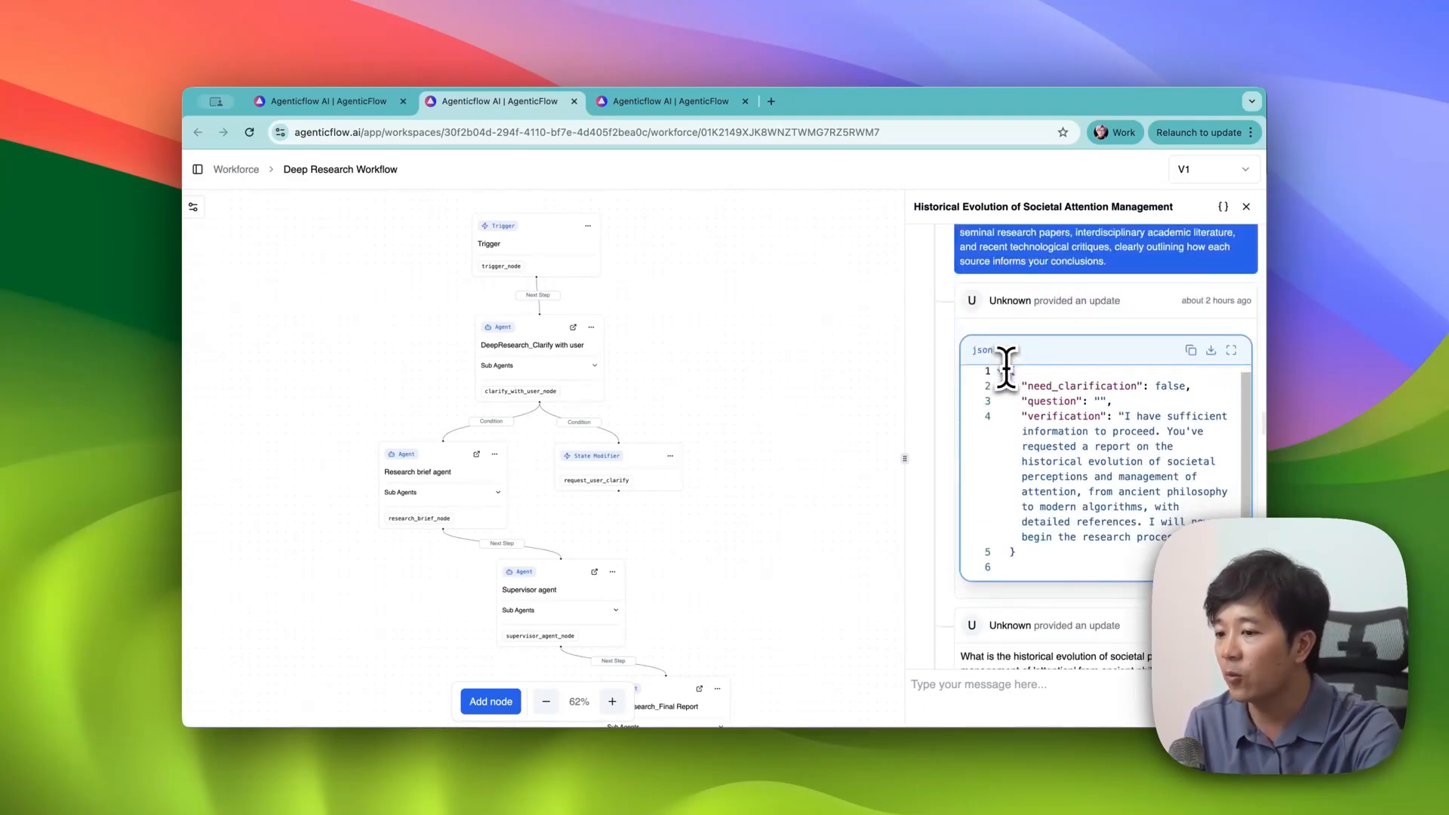
scroll(951, 330, down, 3)
scroll(951, 330, down, 20)
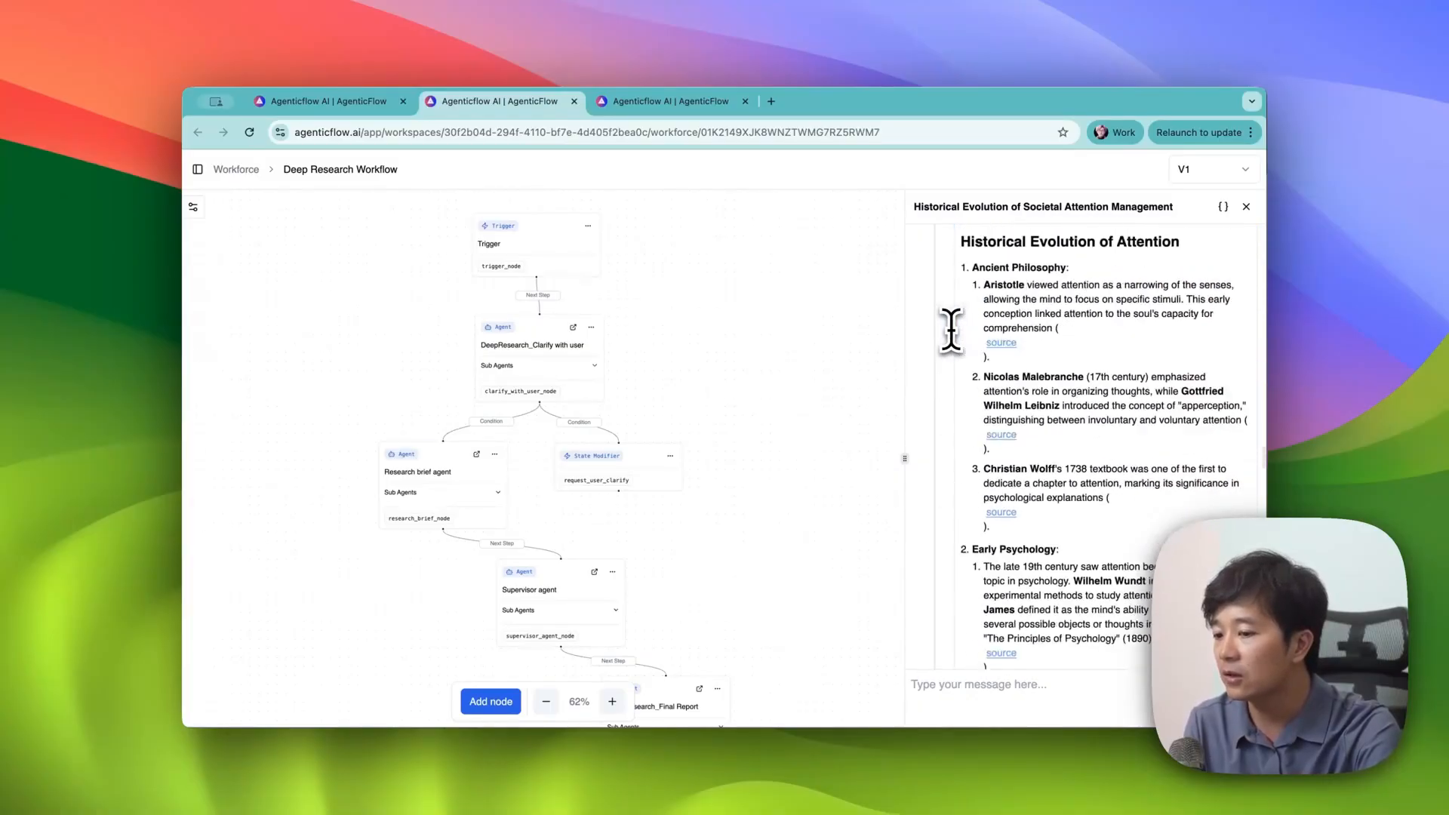
scroll(951, 329, down, 15)
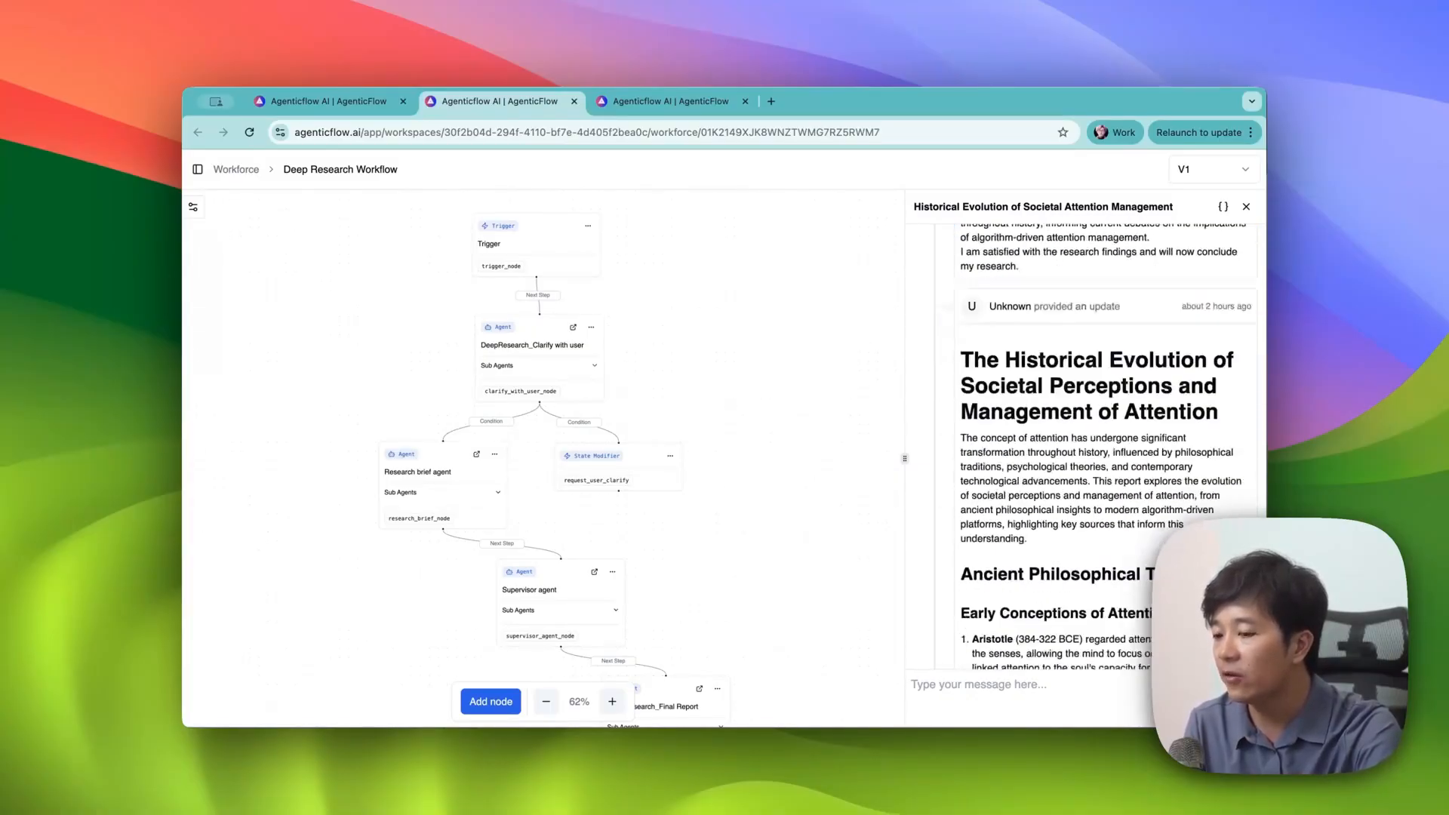
scroll(1079, 438, down, 15)
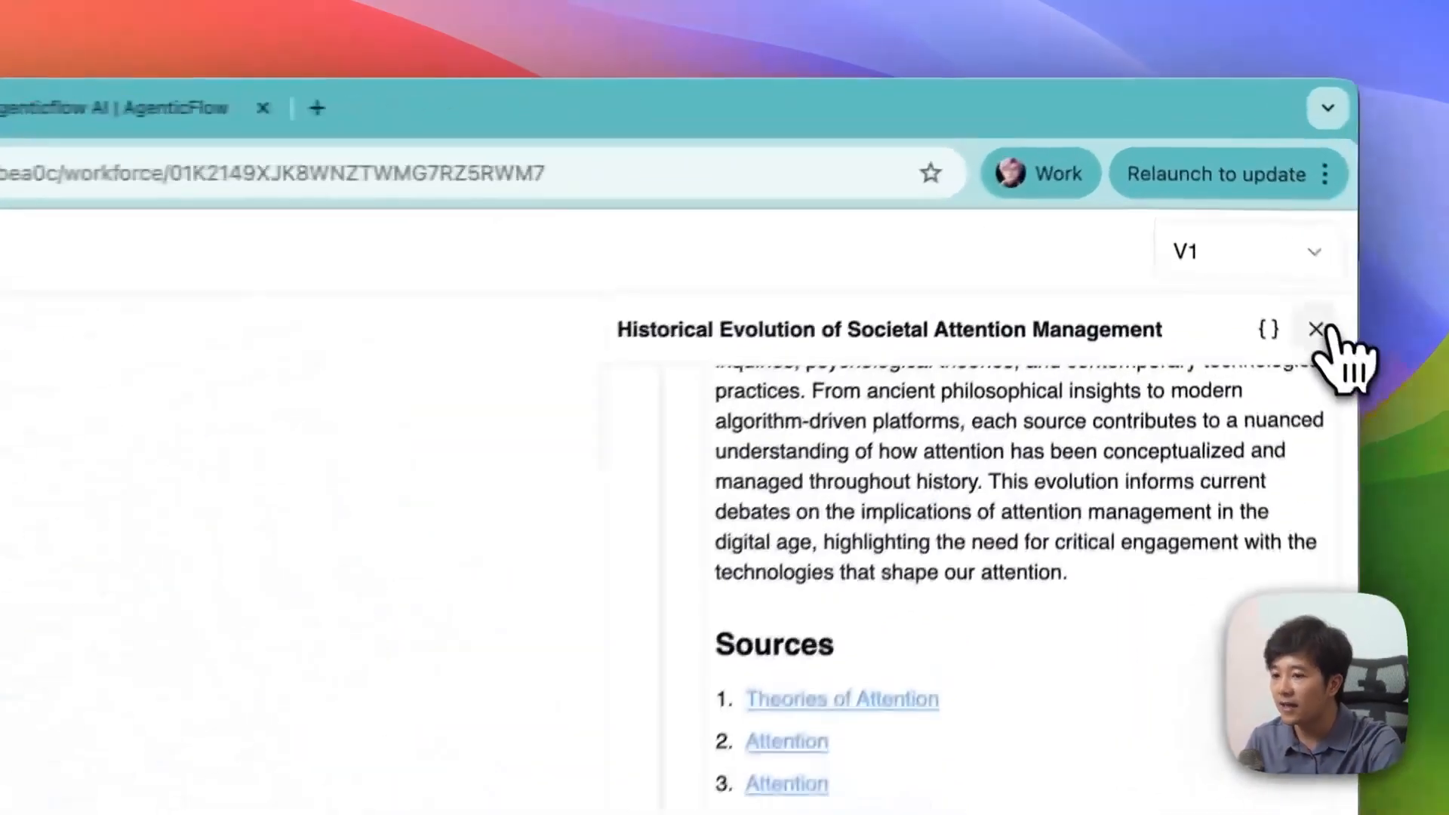
Step: Close this run, open the "PixelML Inc. Research" run from the run history, and view the report's challenges and sources
click(1246, 206)
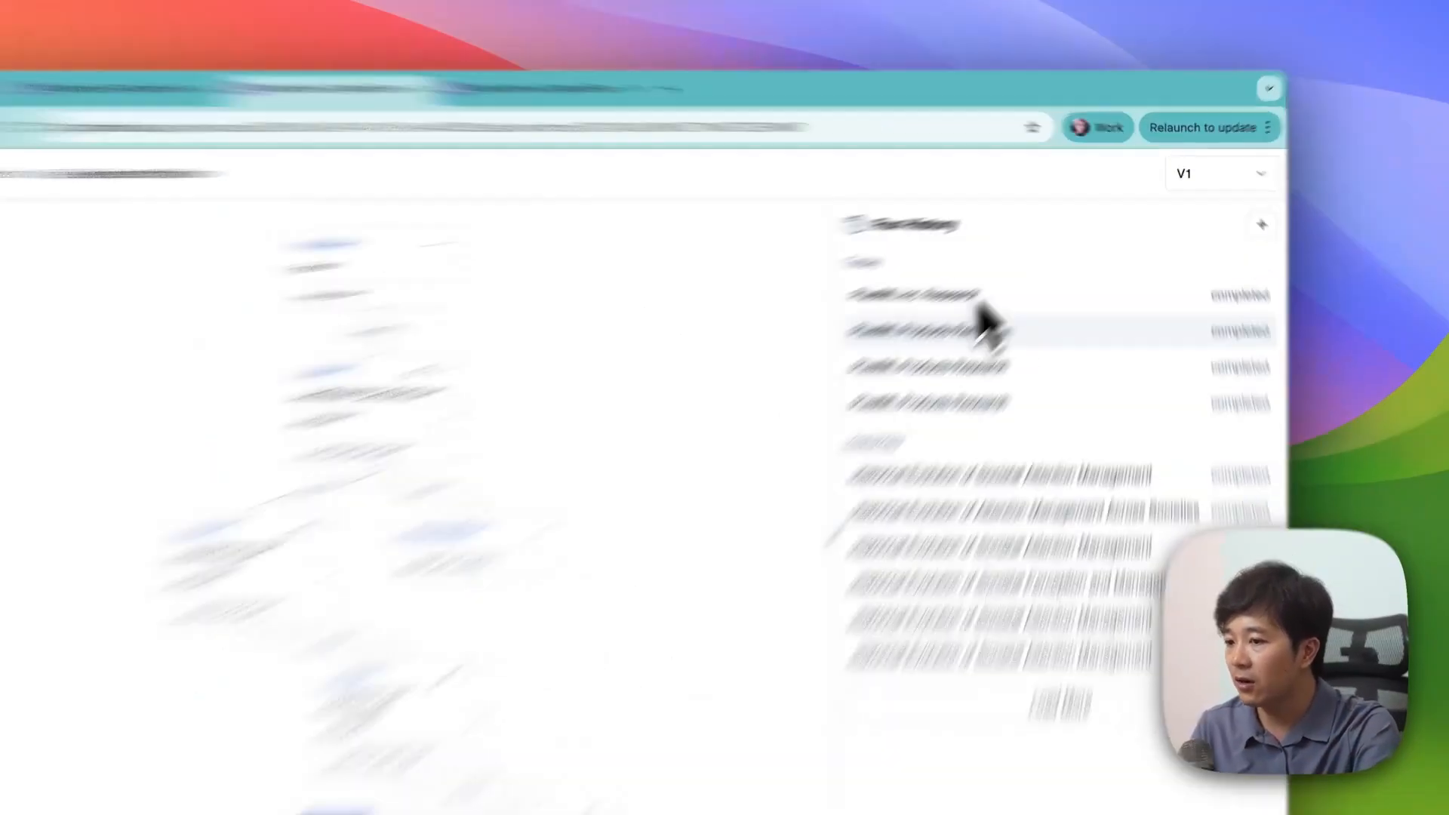
click(1028, 280)
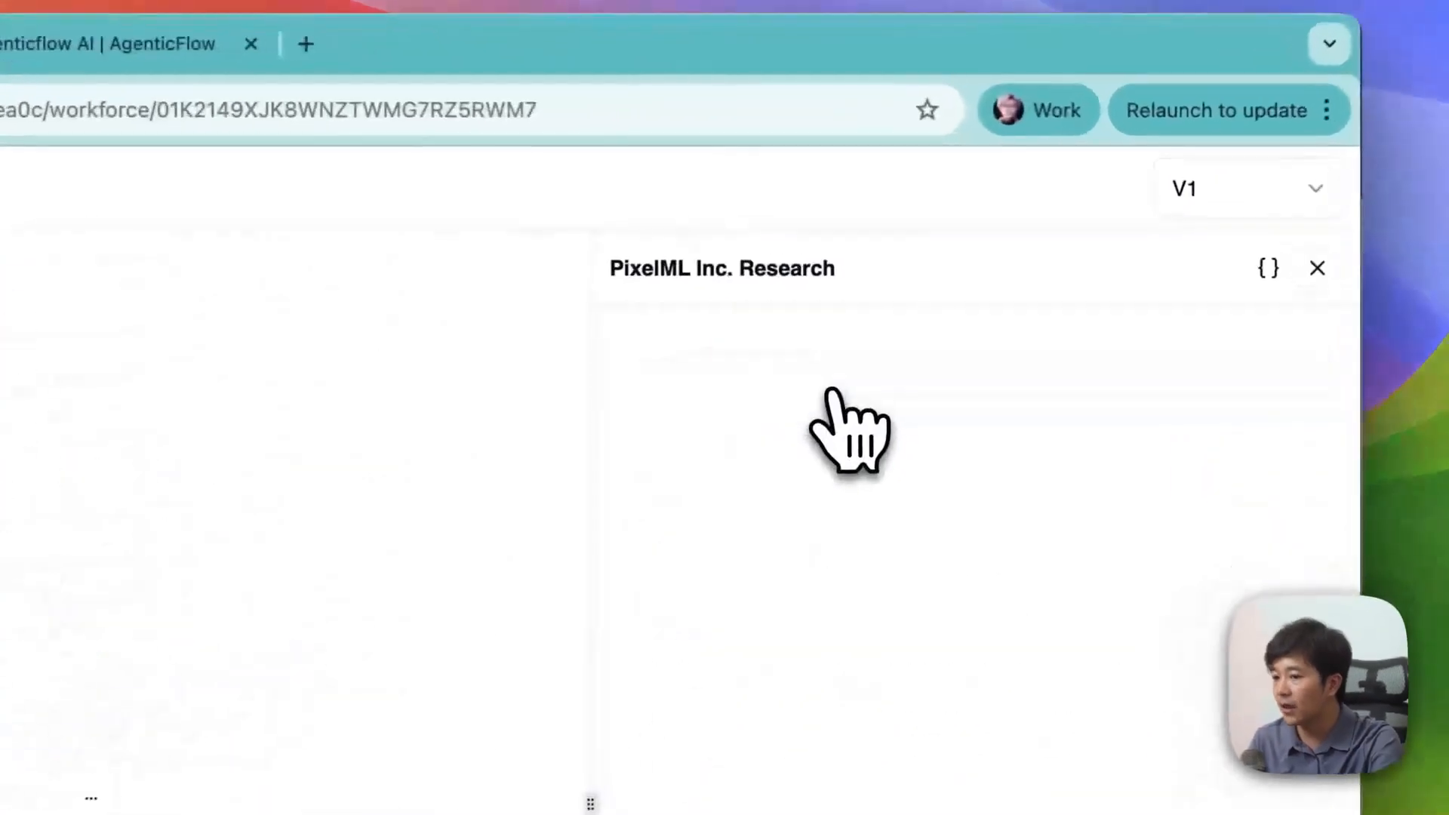
scroll(835, 407, down, 15)
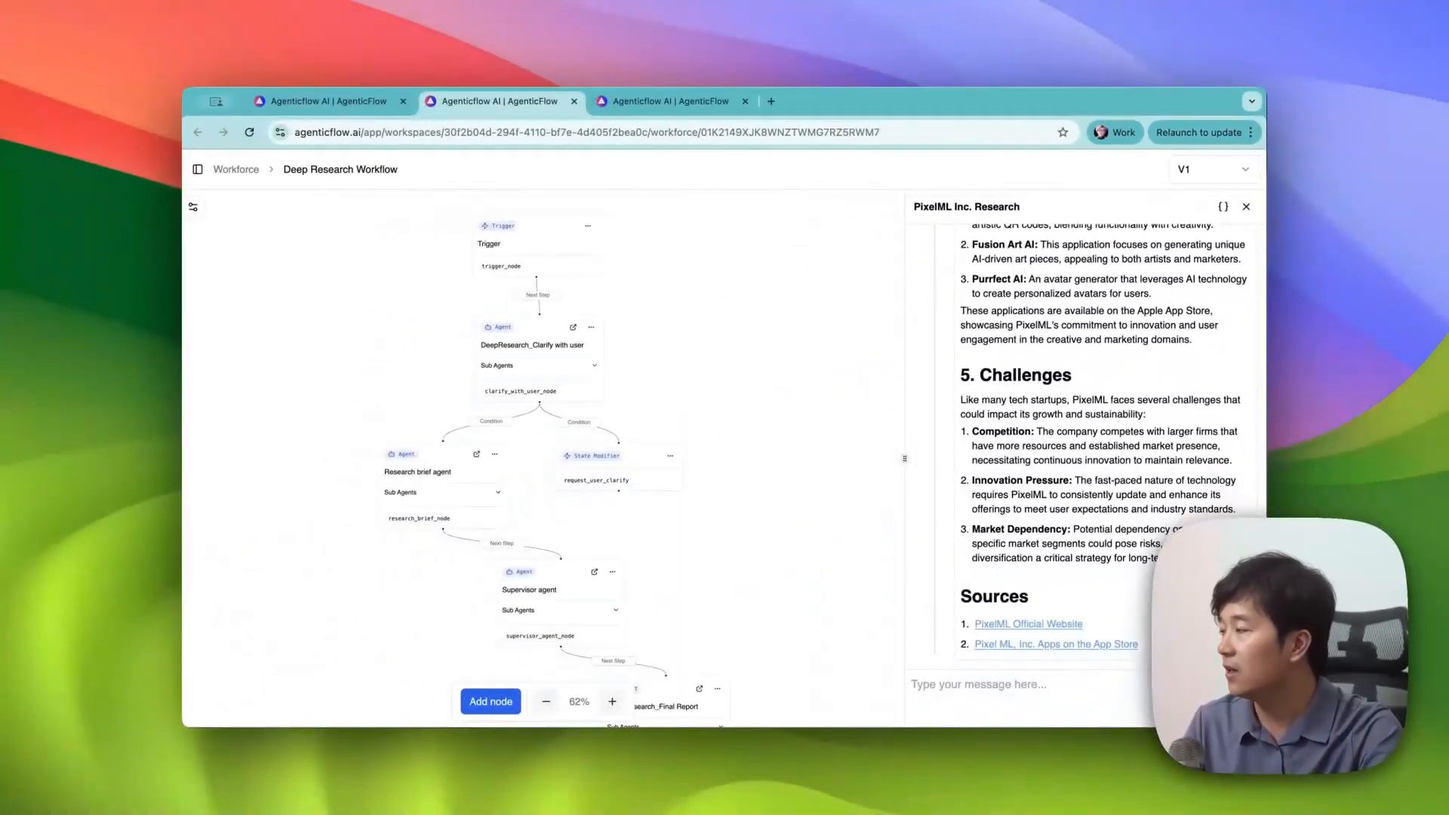
Step: Review the PixelML Inc. run from the trigger prompt through the clarification output and research brief to the follow-up about products
scroll(1017, 265, up, 20)
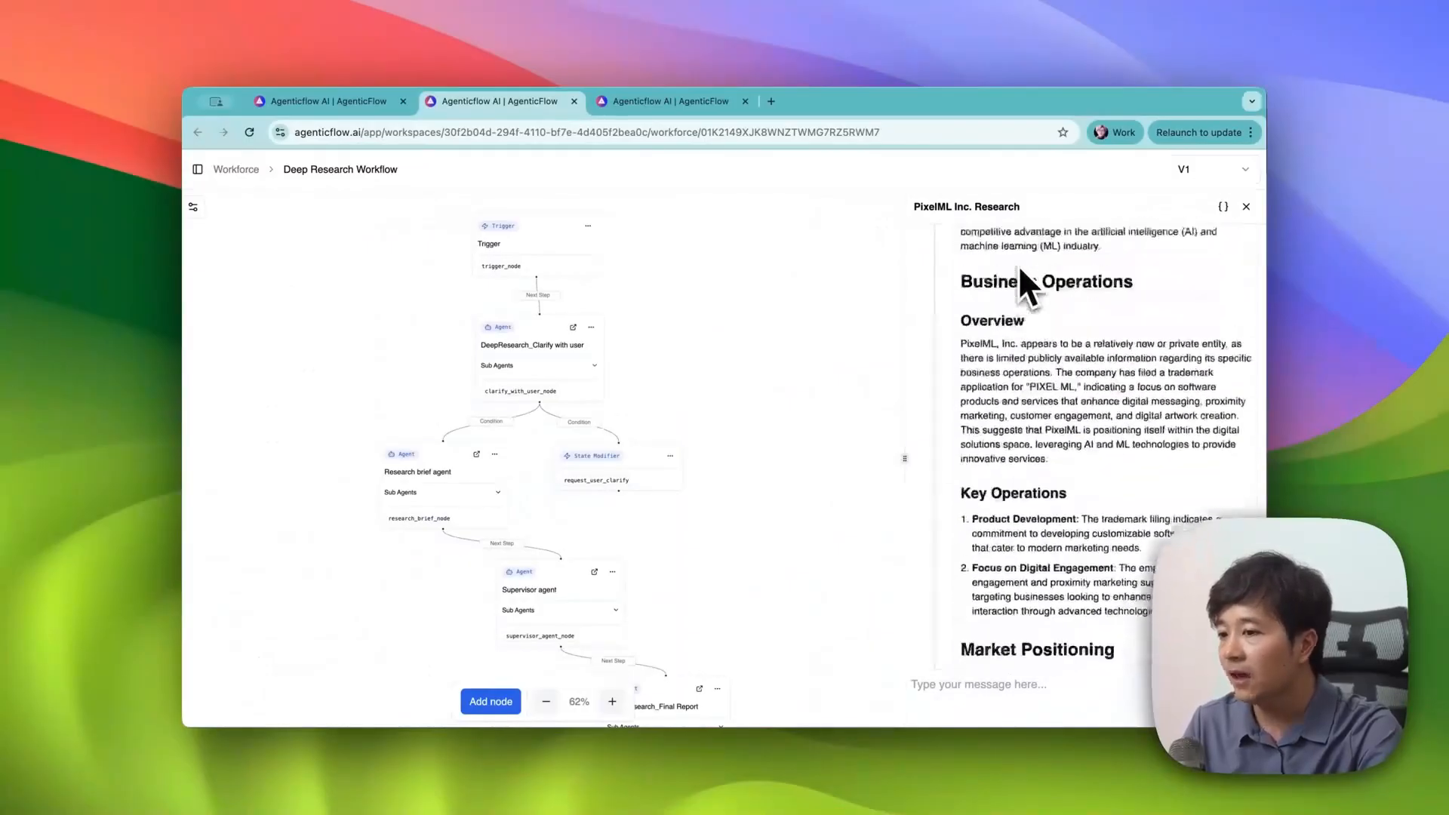
scroll(1017, 265, down, 20)
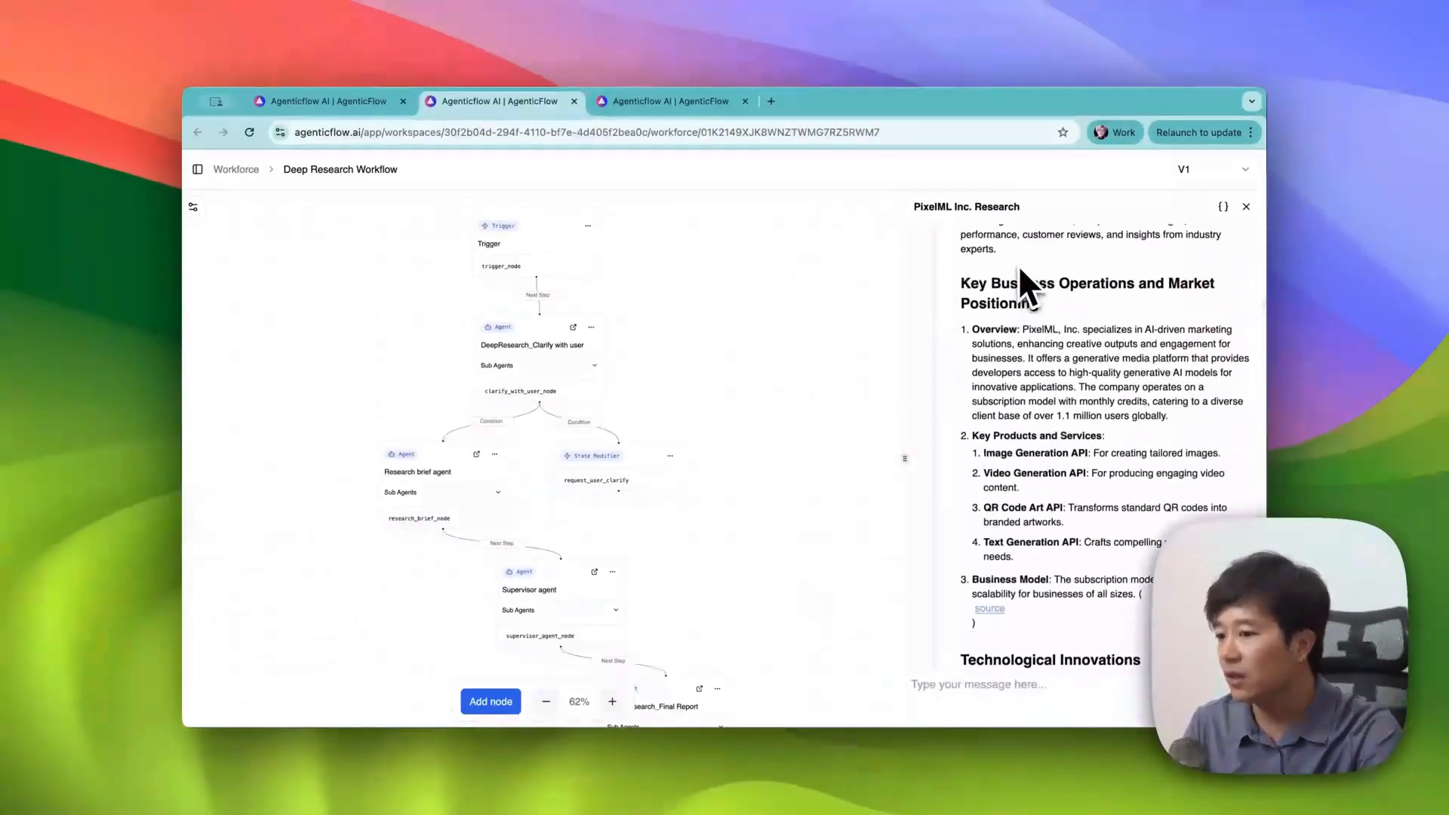
scroll(1017, 265, up, 3)
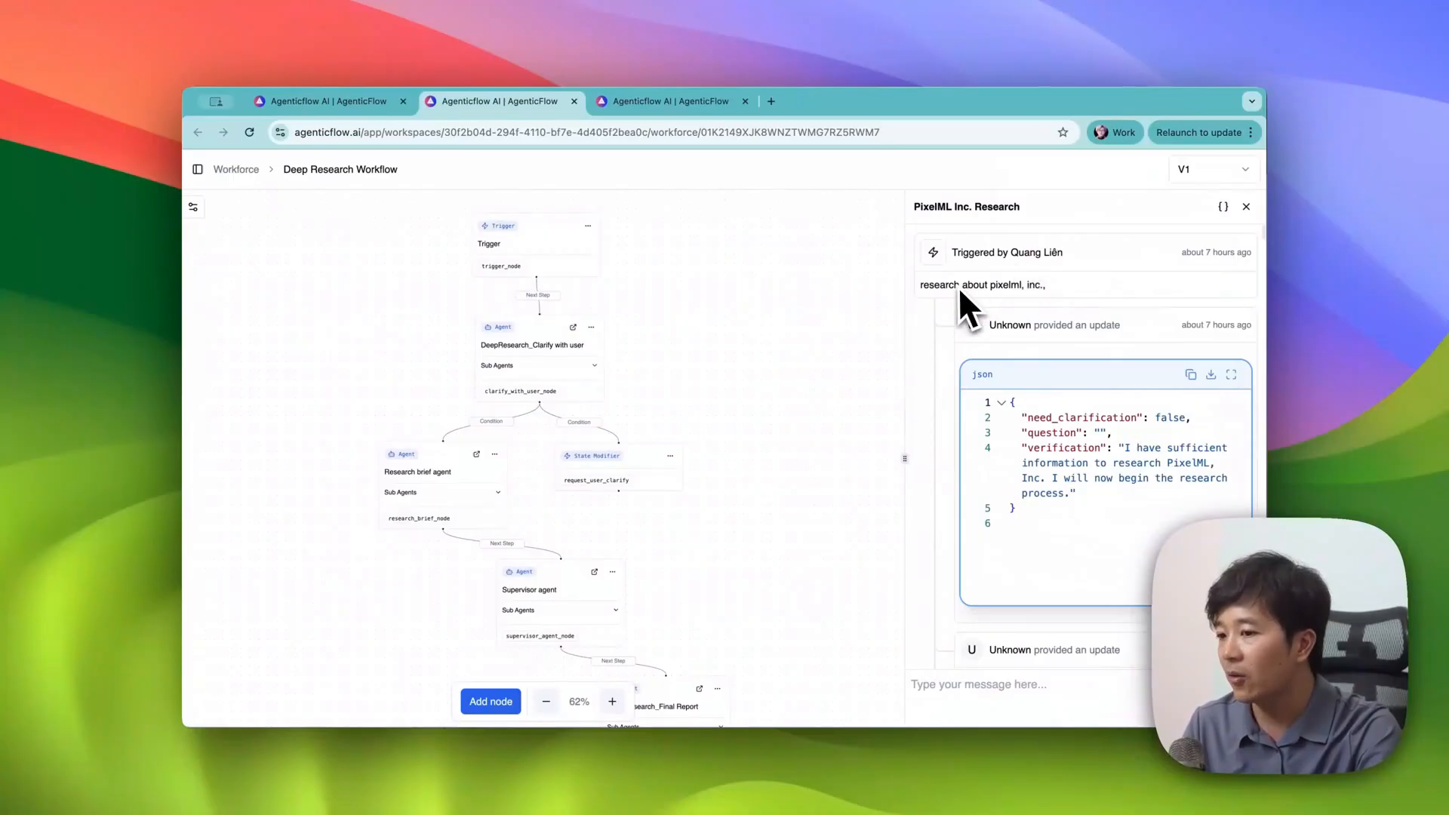
scroll(1060, 302, down, 1)
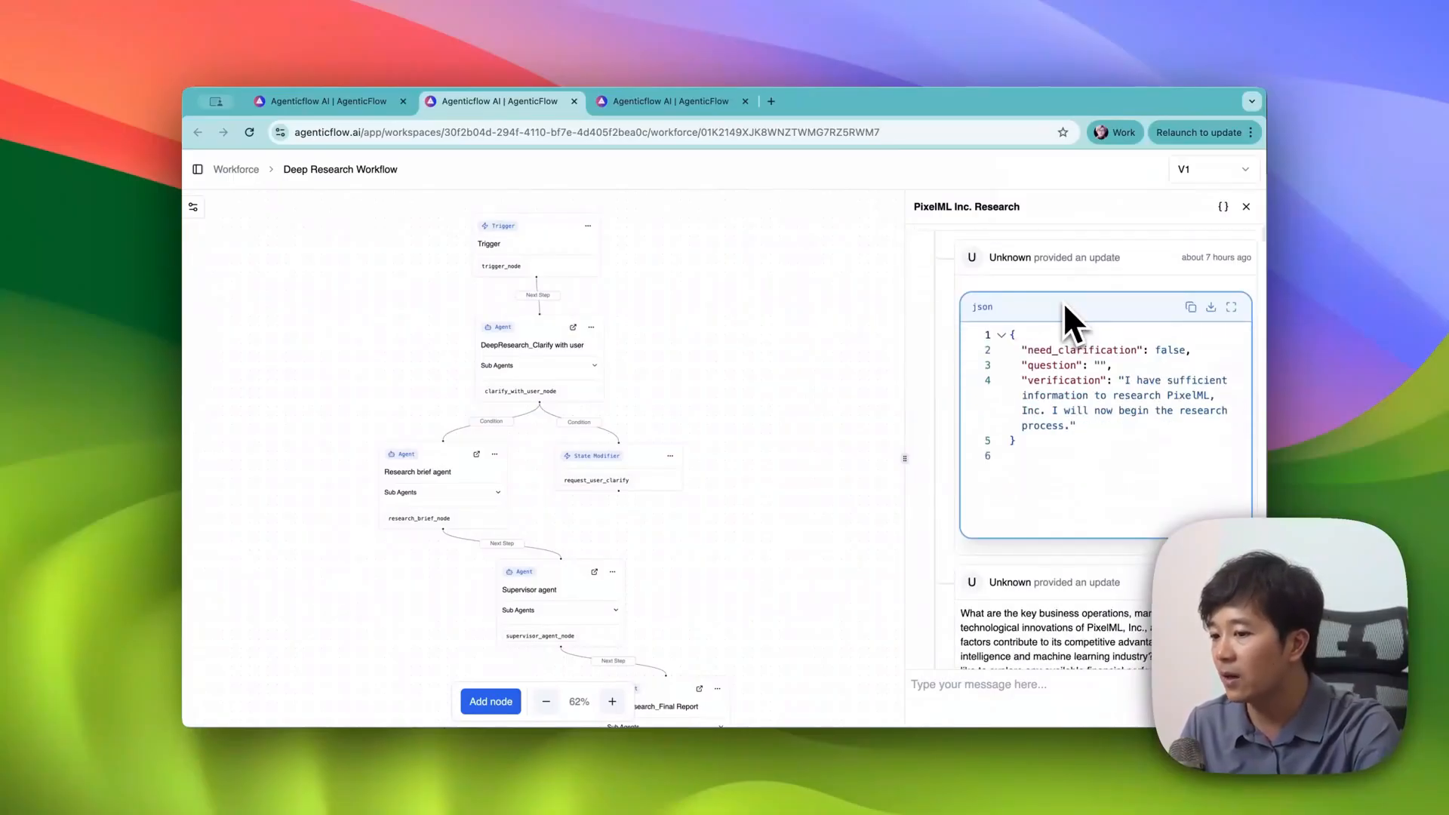
scroll(1063, 302, down, 3)
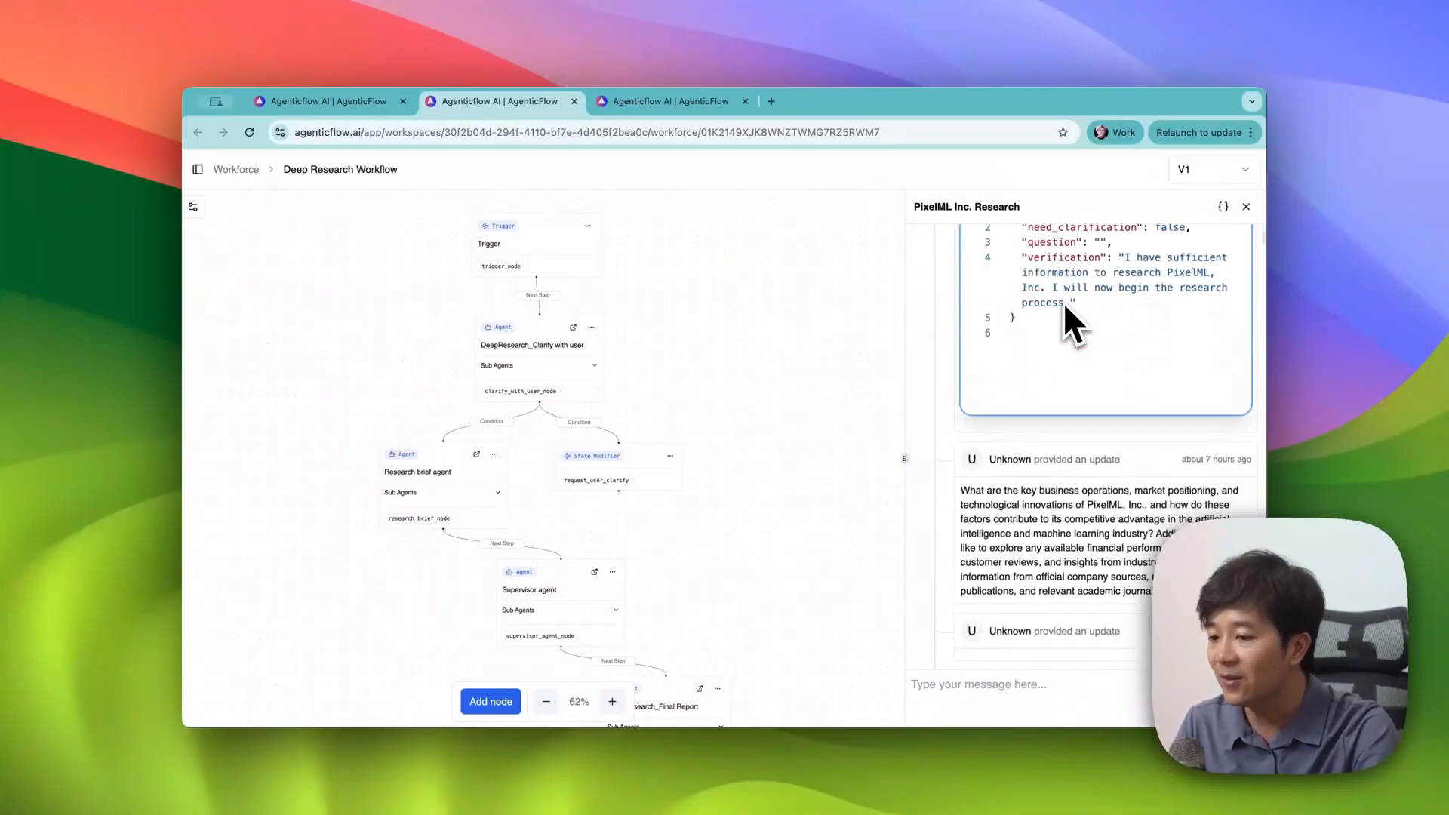
scroll(985, 529, down, 2)
scroll(940, 457, down, 6)
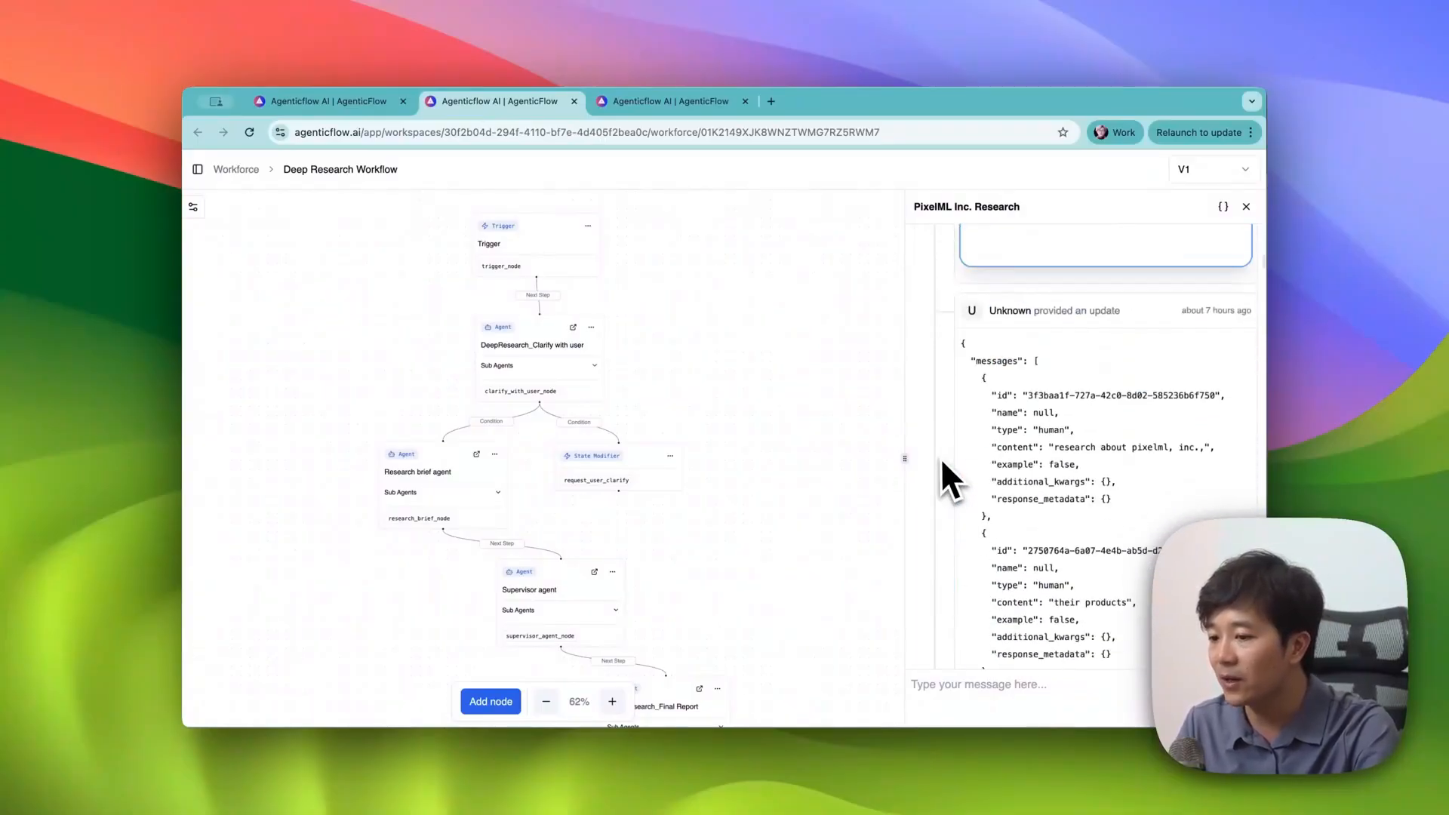
scroll(940, 456, up, 5)
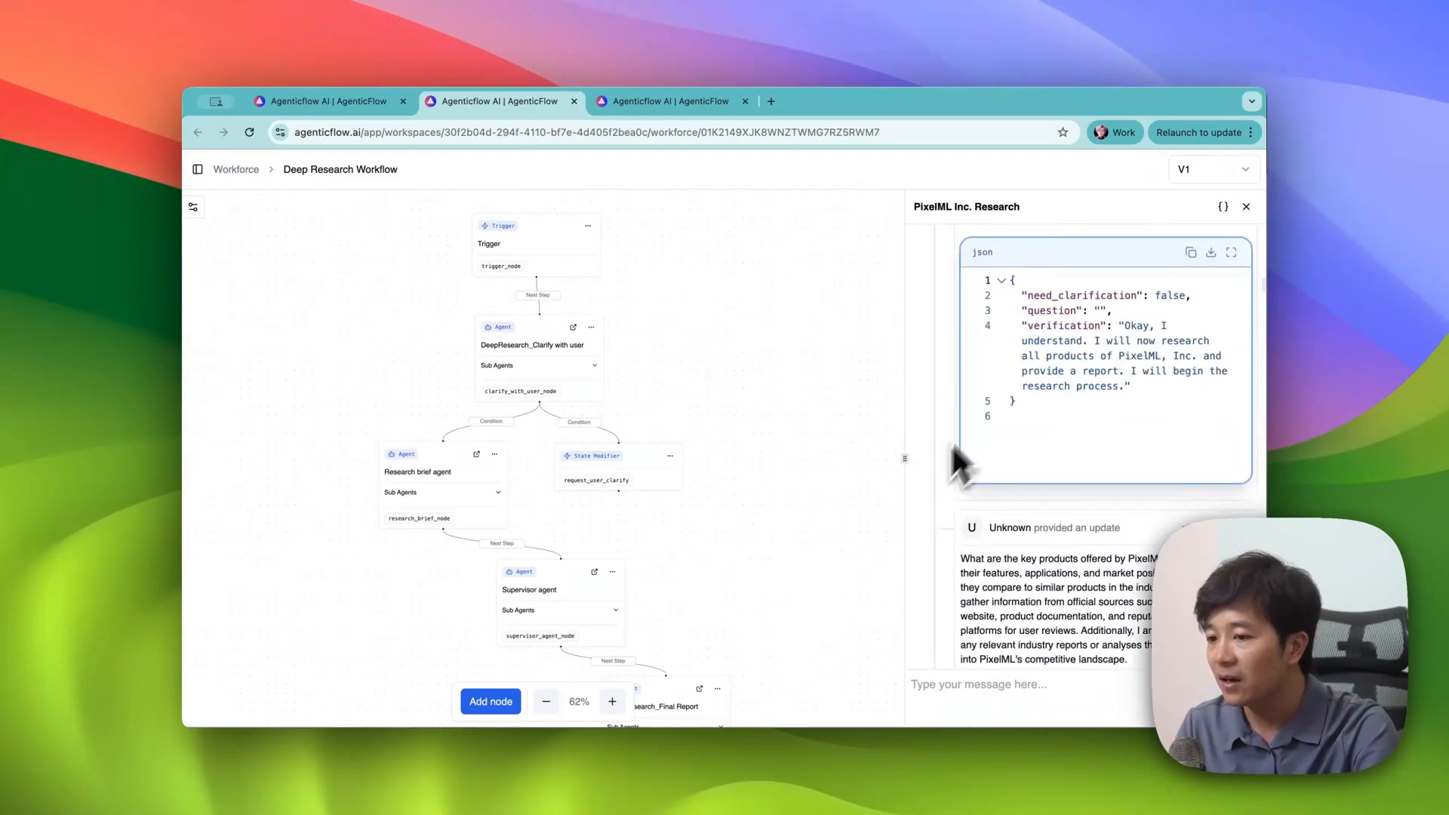
Step: Read through the first PixelML research findings, from key business operations and technological innovations to financial performance and the conclusion
scroll(909, 559, down, 10)
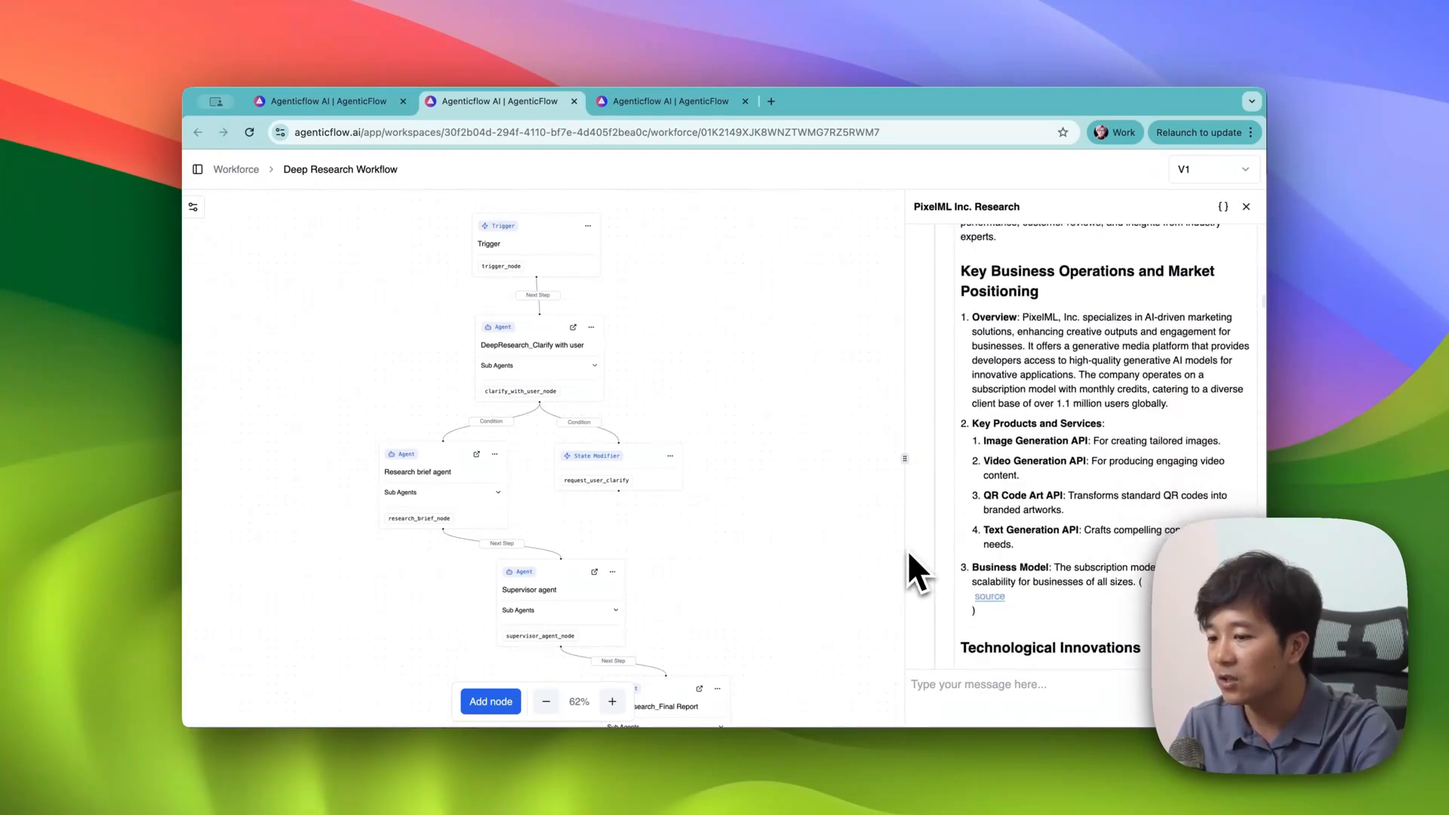
scroll(989, 507, down, 3)
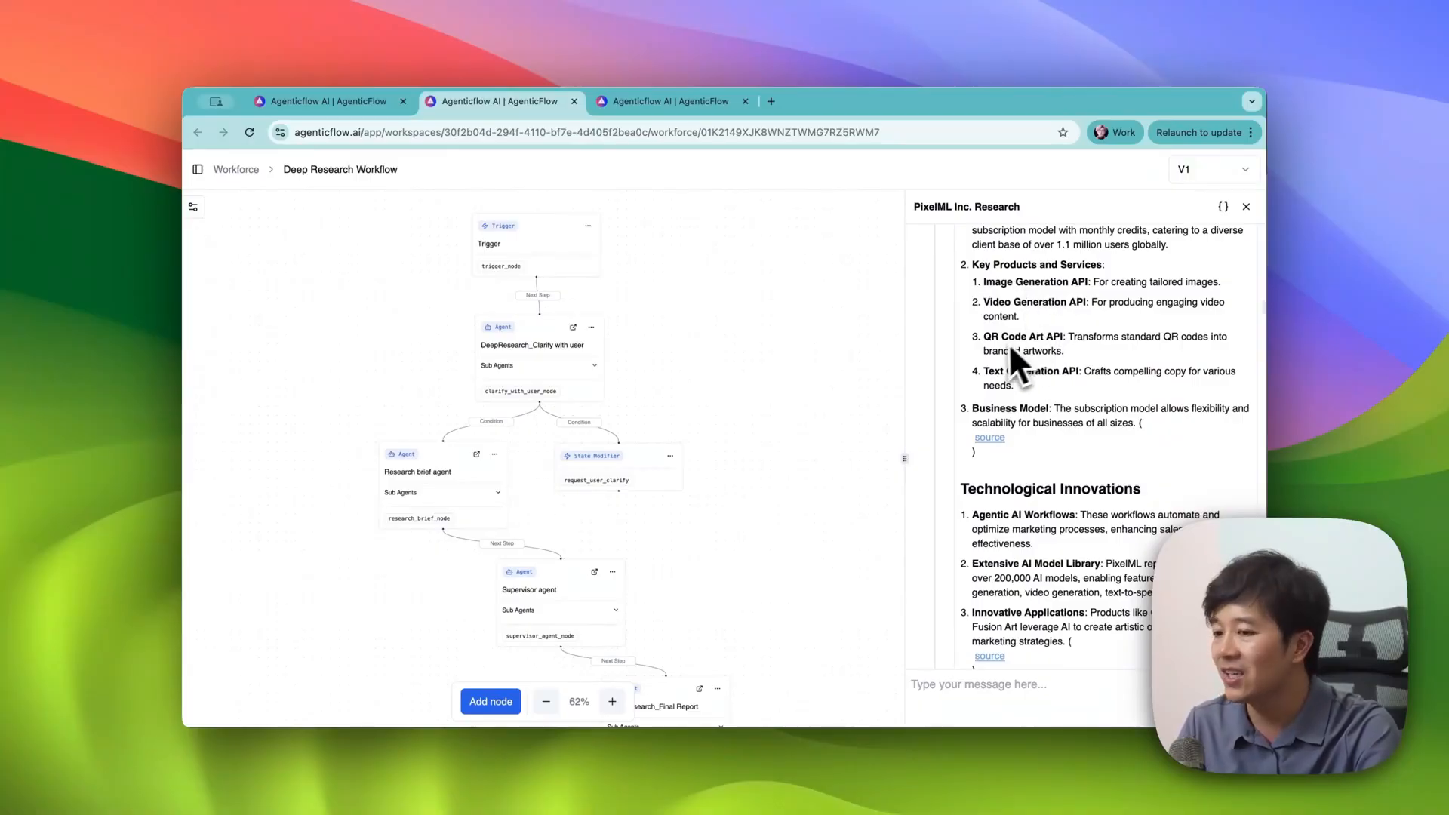
scroll(1015, 346, down, 8)
scroll(1019, 366, up, 3)
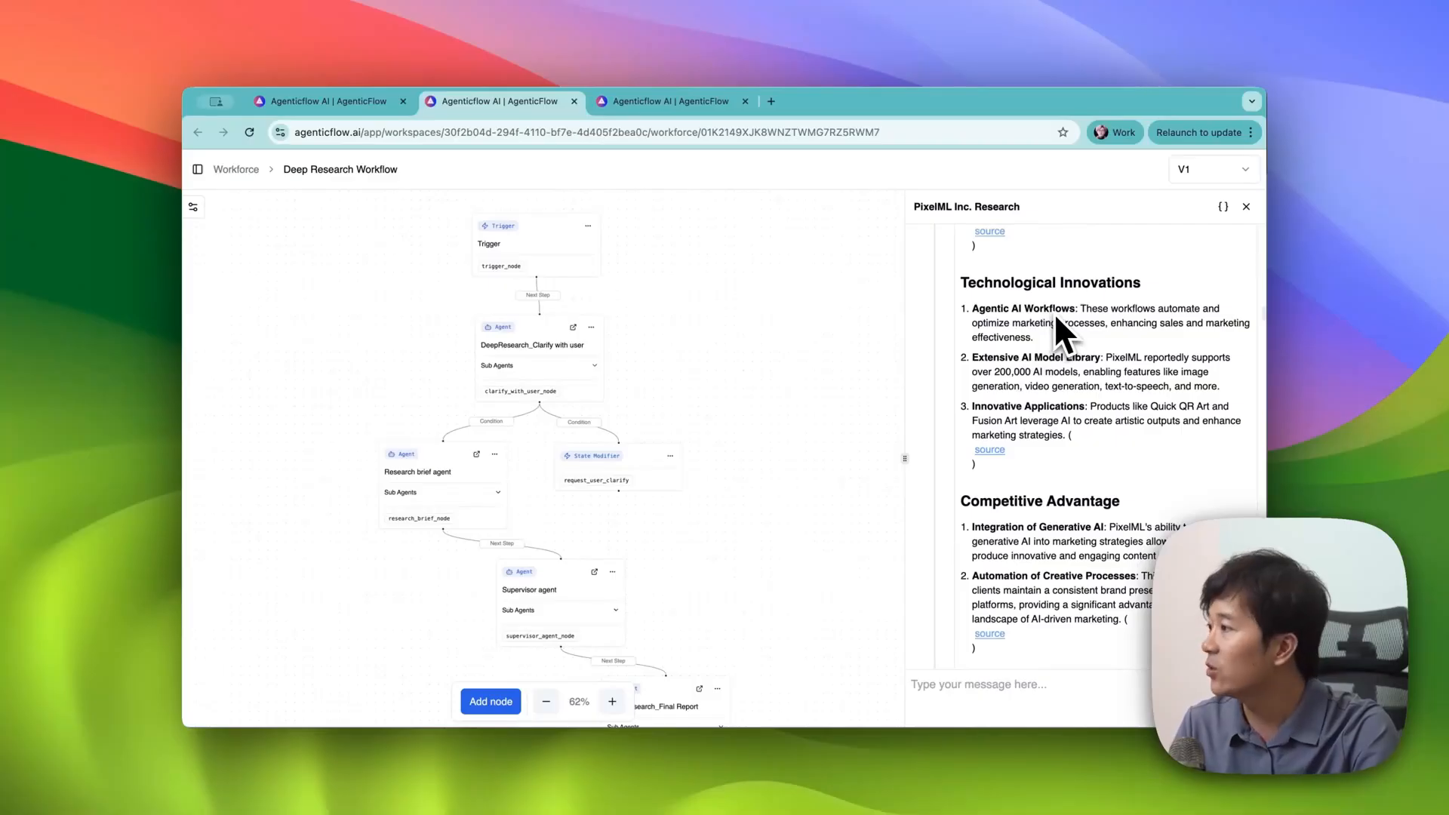
scroll(1053, 313, down, 10)
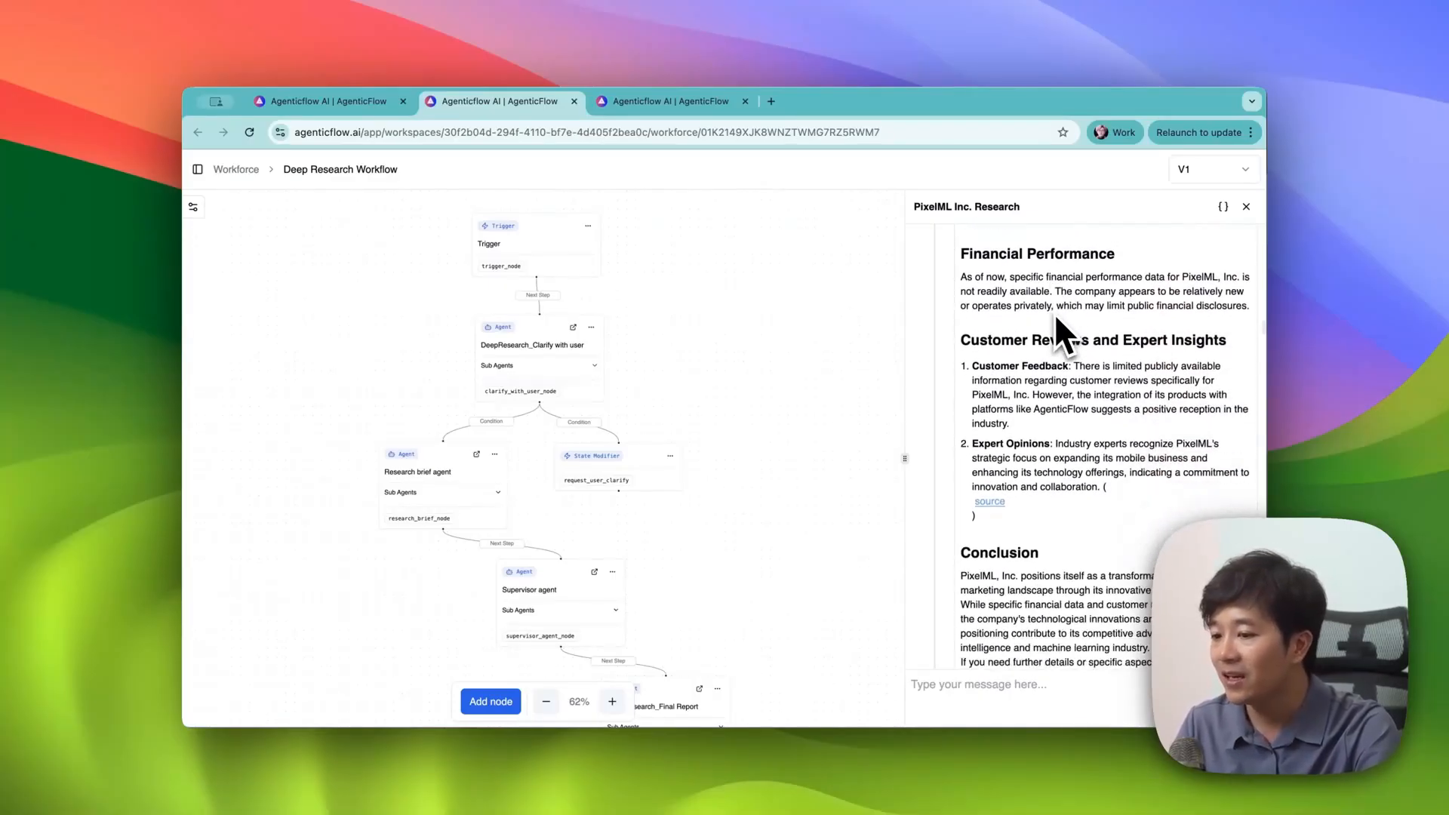
scroll(1109, 285, down, 1)
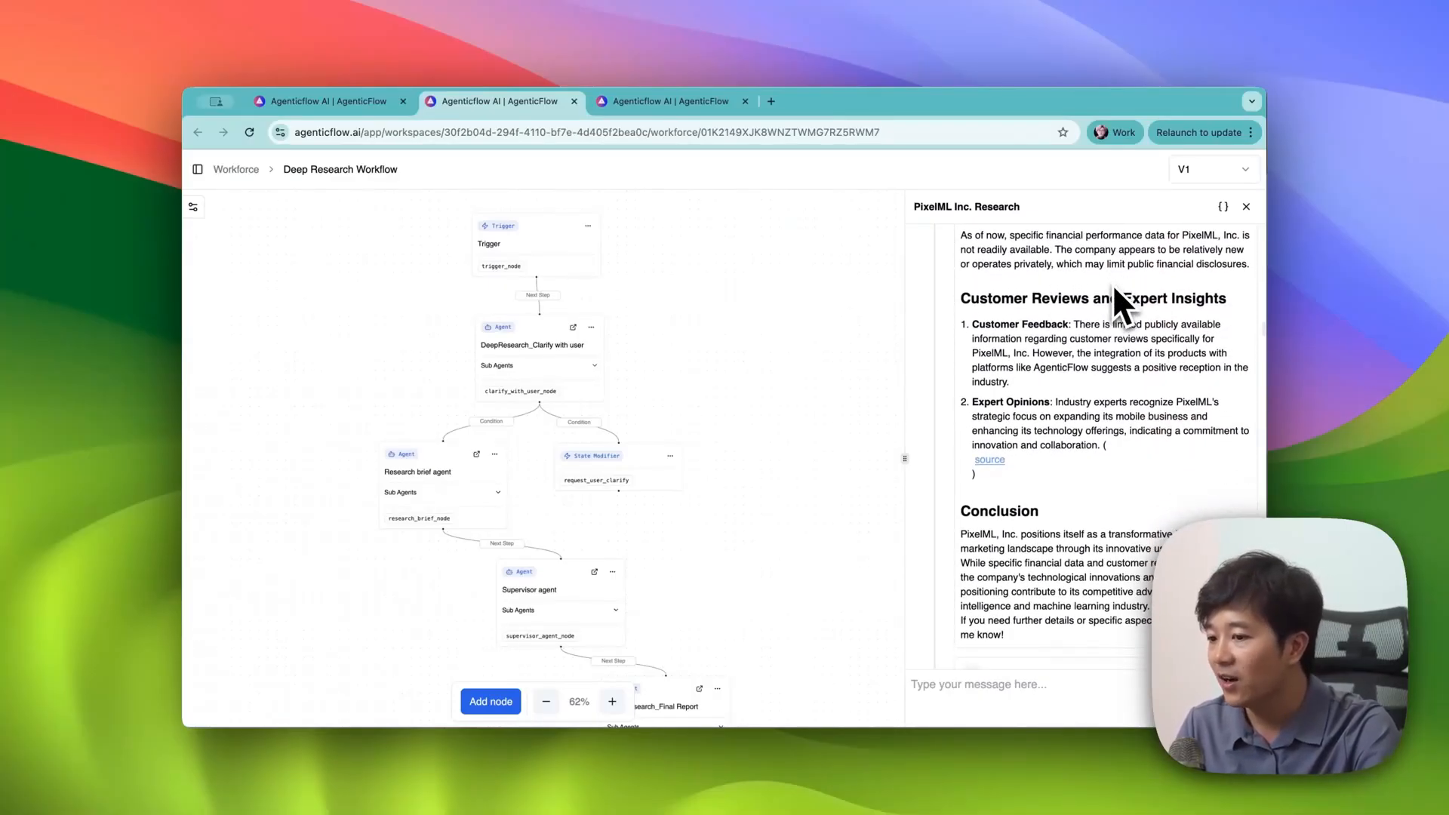
scroll(1112, 284, down, 8)
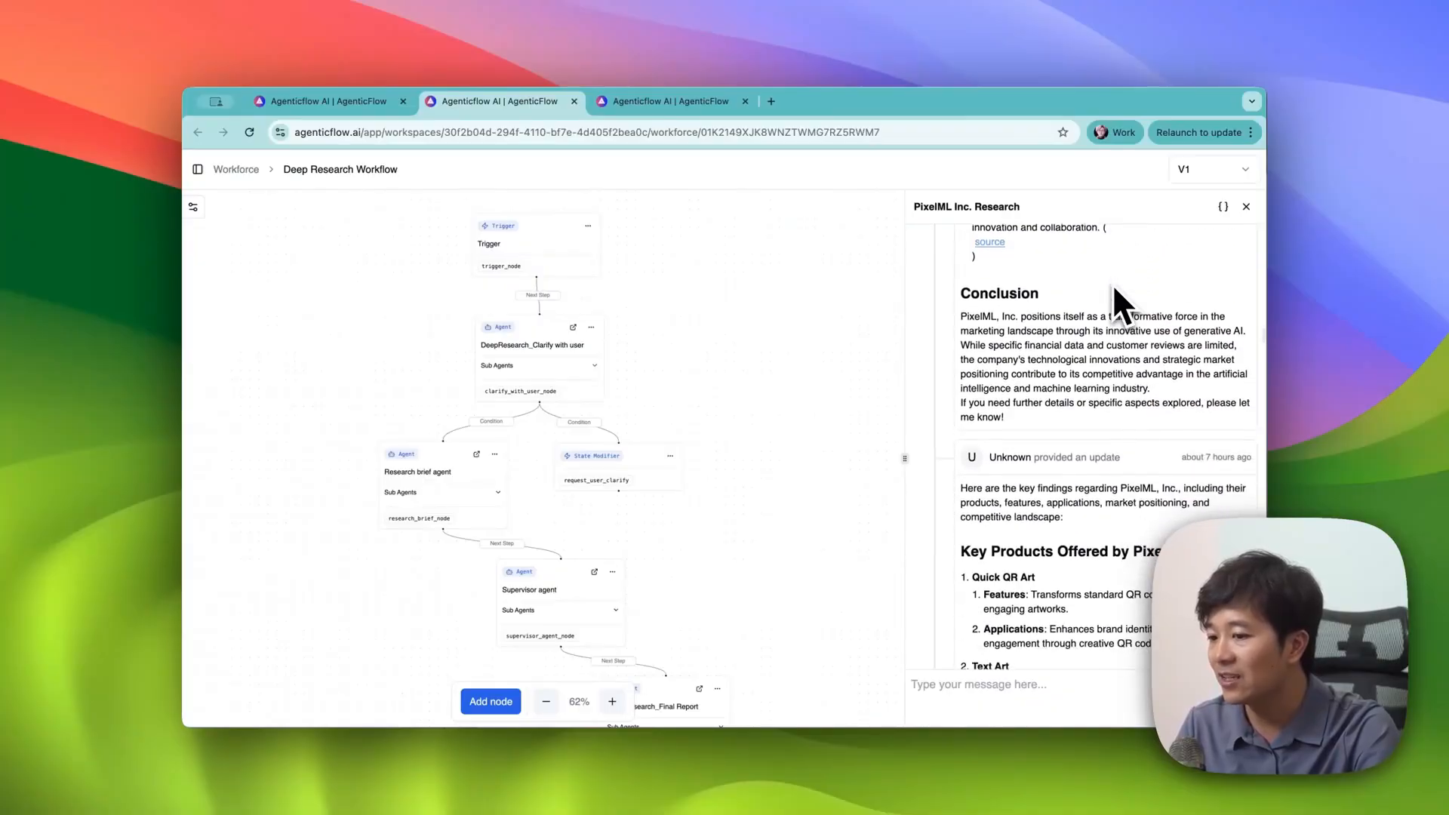
Step: Examine the key products findings, highlighting product names such as Text Art and Fusion Art
scroll(1112, 284, down, 6)
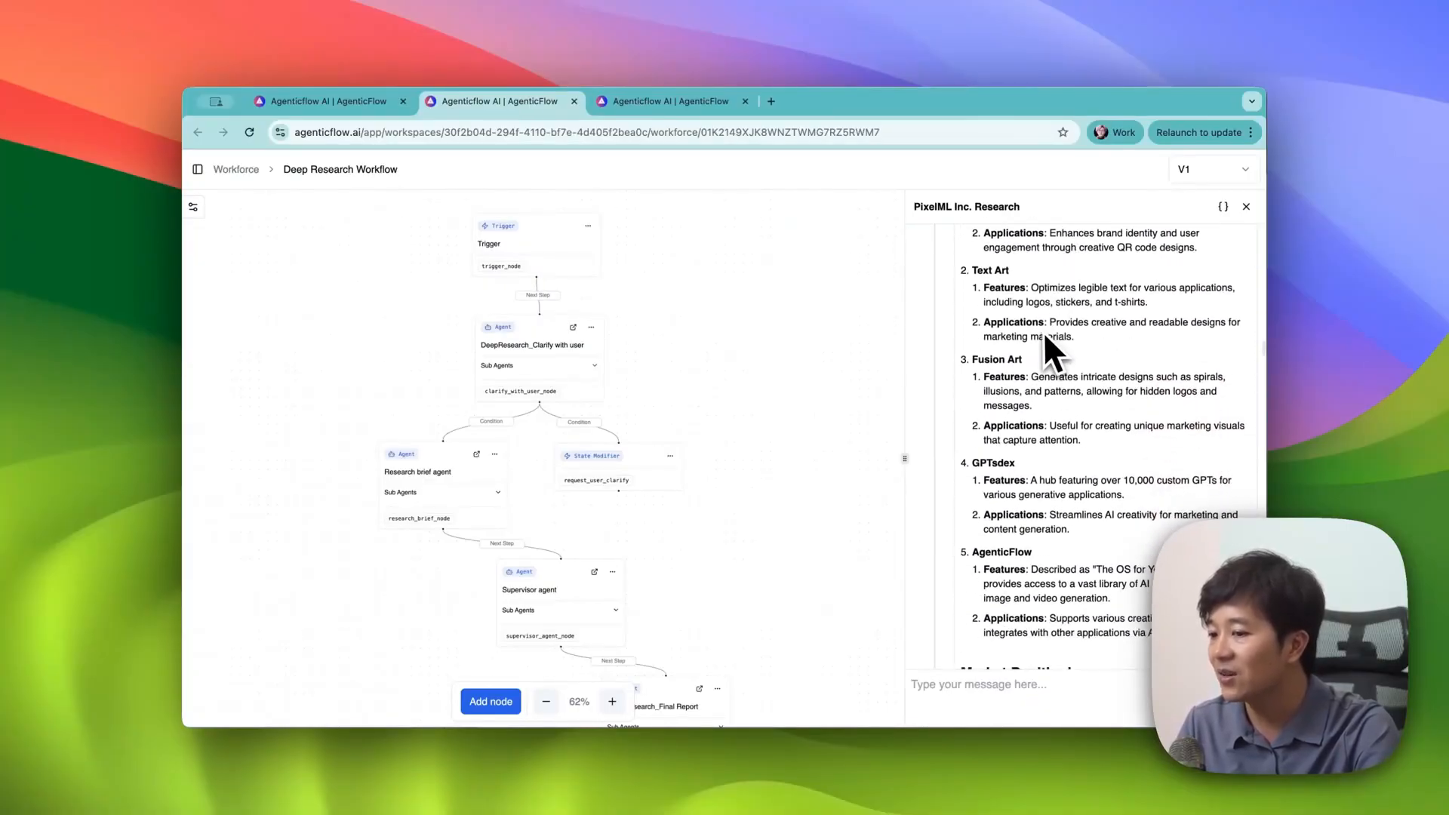
drag(967, 272, 1016, 273)
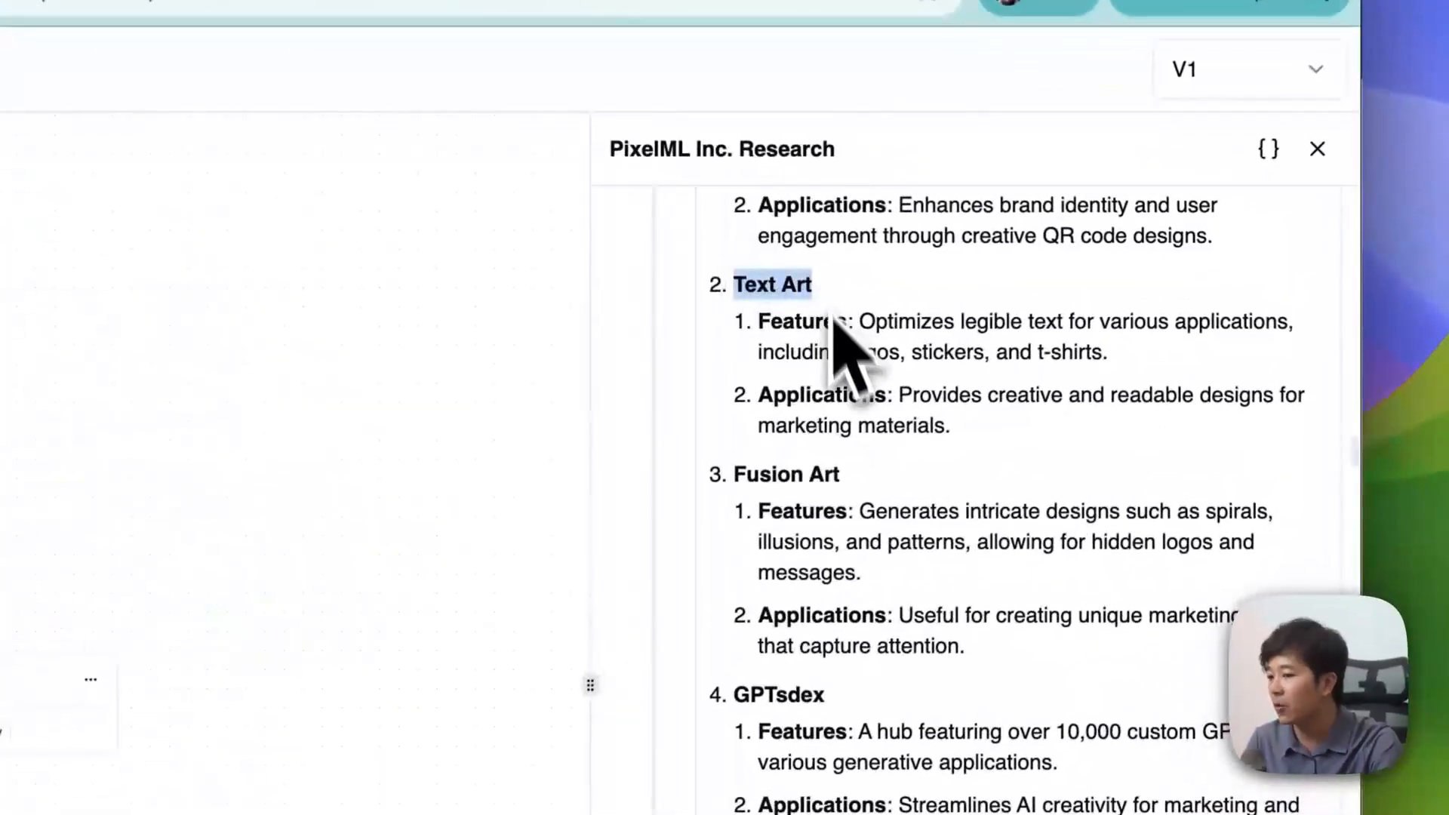
drag(859, 489, 745, 478)
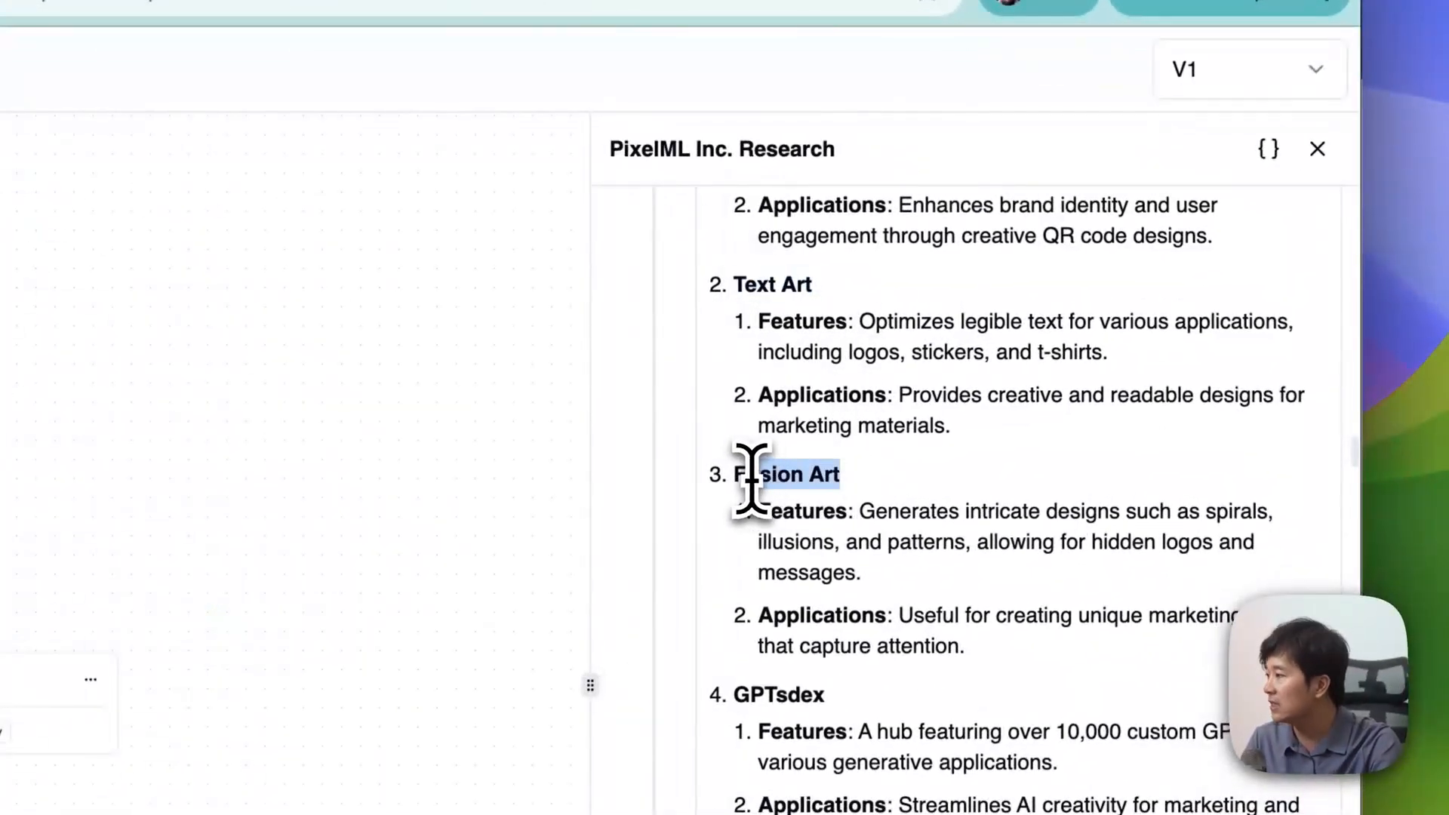
scroll(747, 468, down, 3)
drag(868, 501, 734, 491)
scroll(760, 550, down, 8)
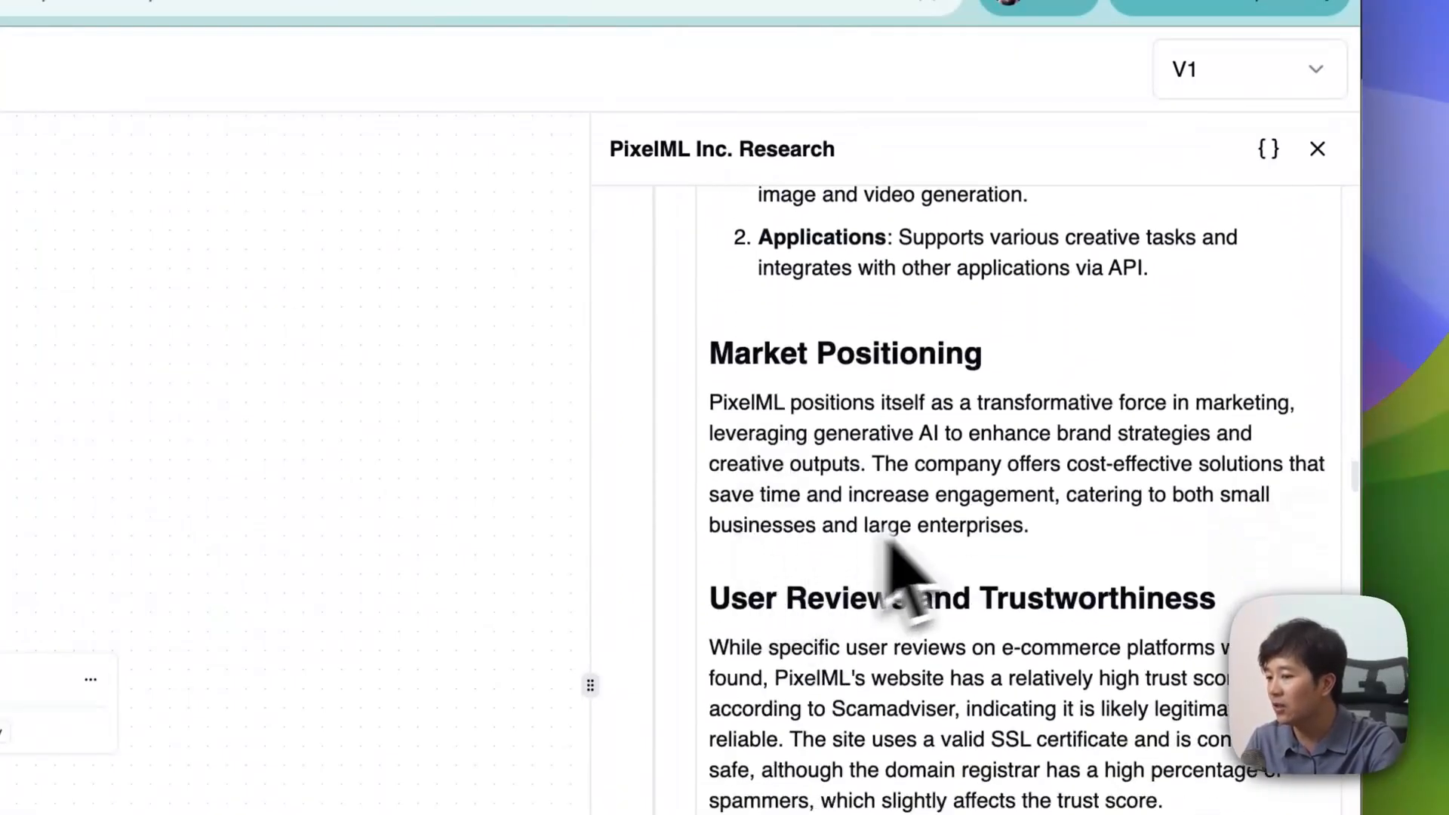
Step: Highlight the Market Positioning paragraph, read the rest of the product findings, and close the PixelML run
drag(1042, 533, 755, 403)
scroll(898, 483, down, 5)
scroll(873, 333, down, 5)
scroll(876, 340, down, 5)
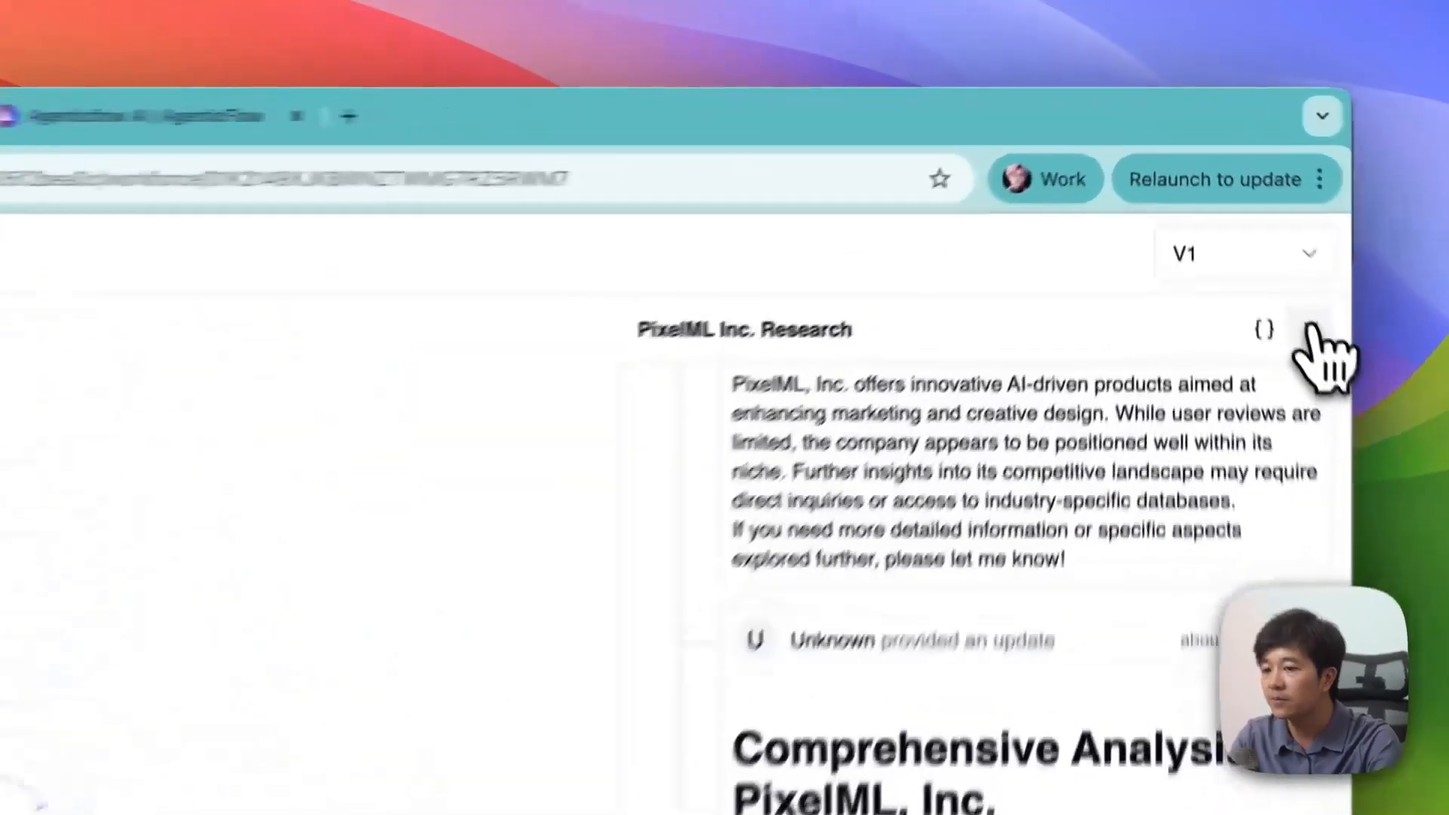
click(1246, 206)
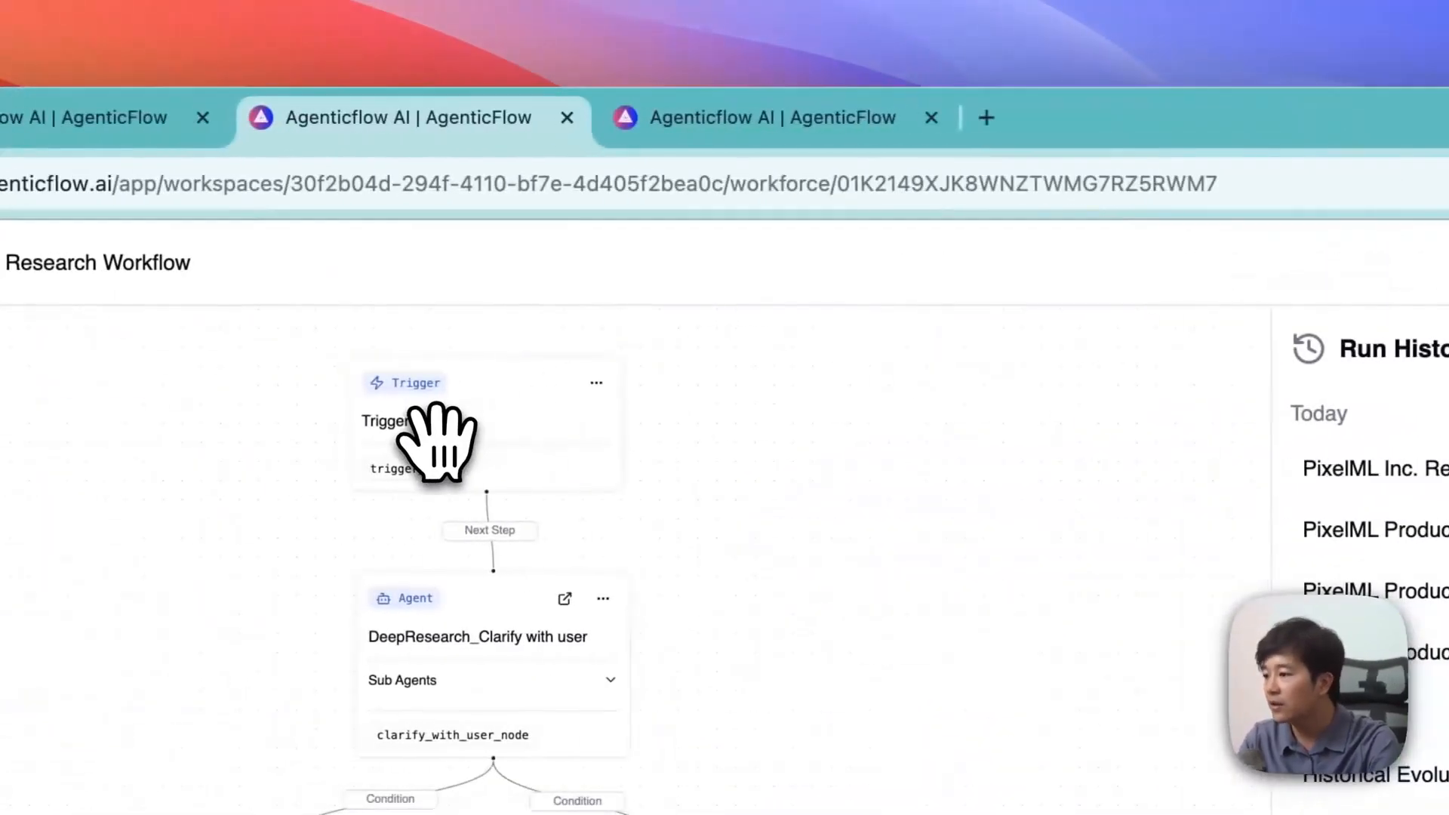
Step: Inspect the Trigger node and the configuration of its Next Step connection to the DeepResearch_Clarify with user agent
click(455, 389)
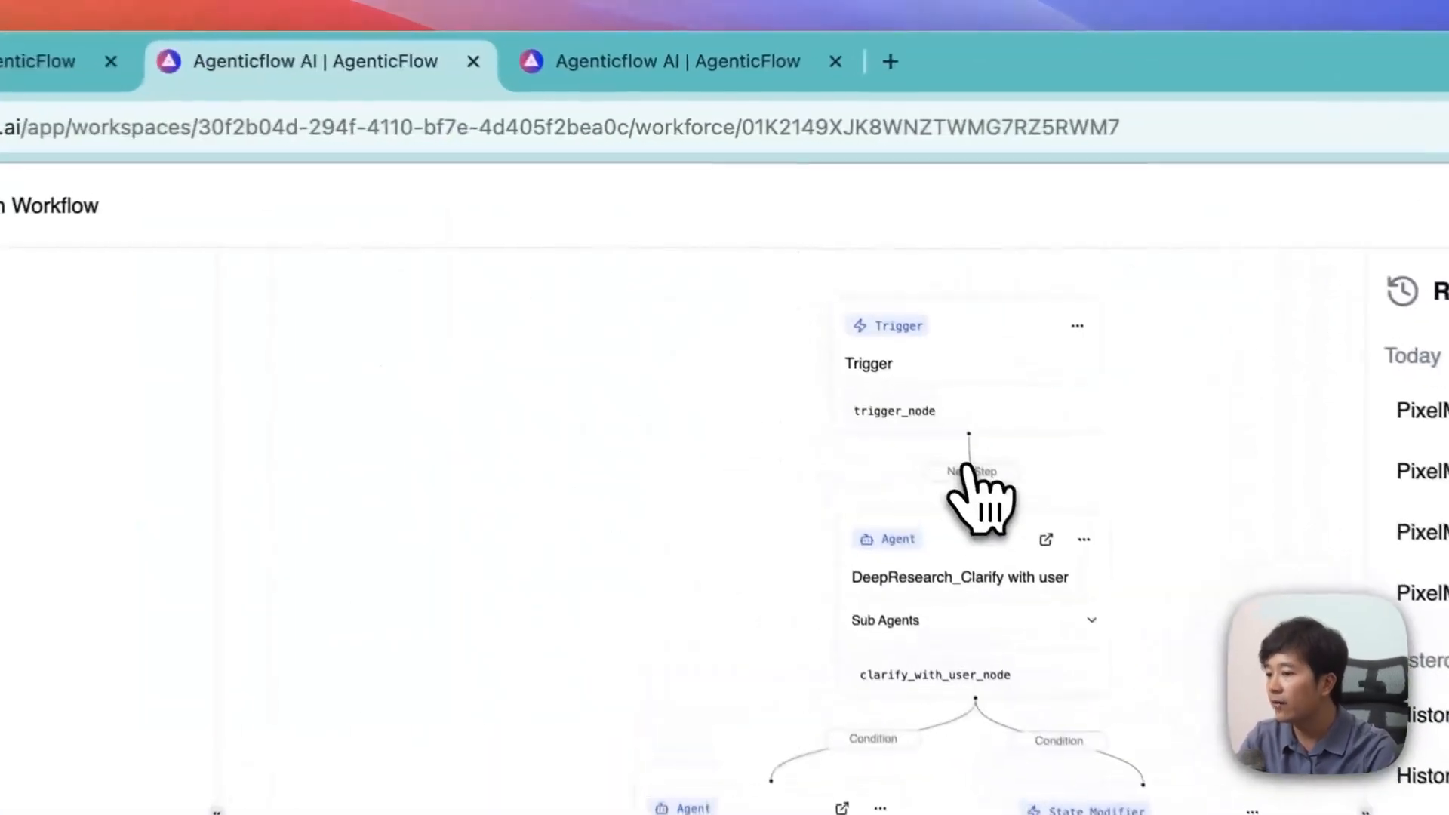
click(807, 294)
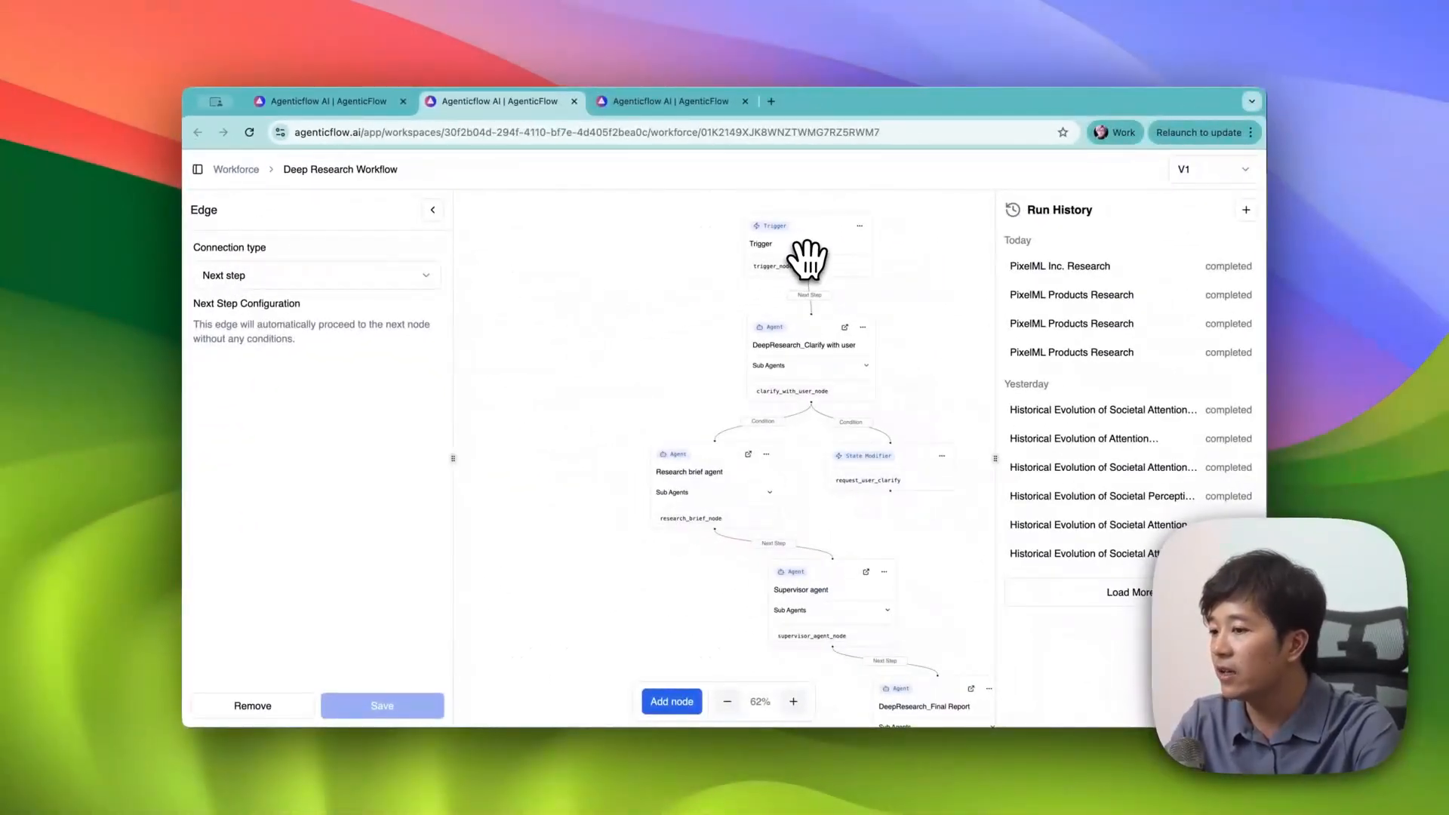
scroll(808, 260, up, 3)
scroll(843, 291, up, 6)
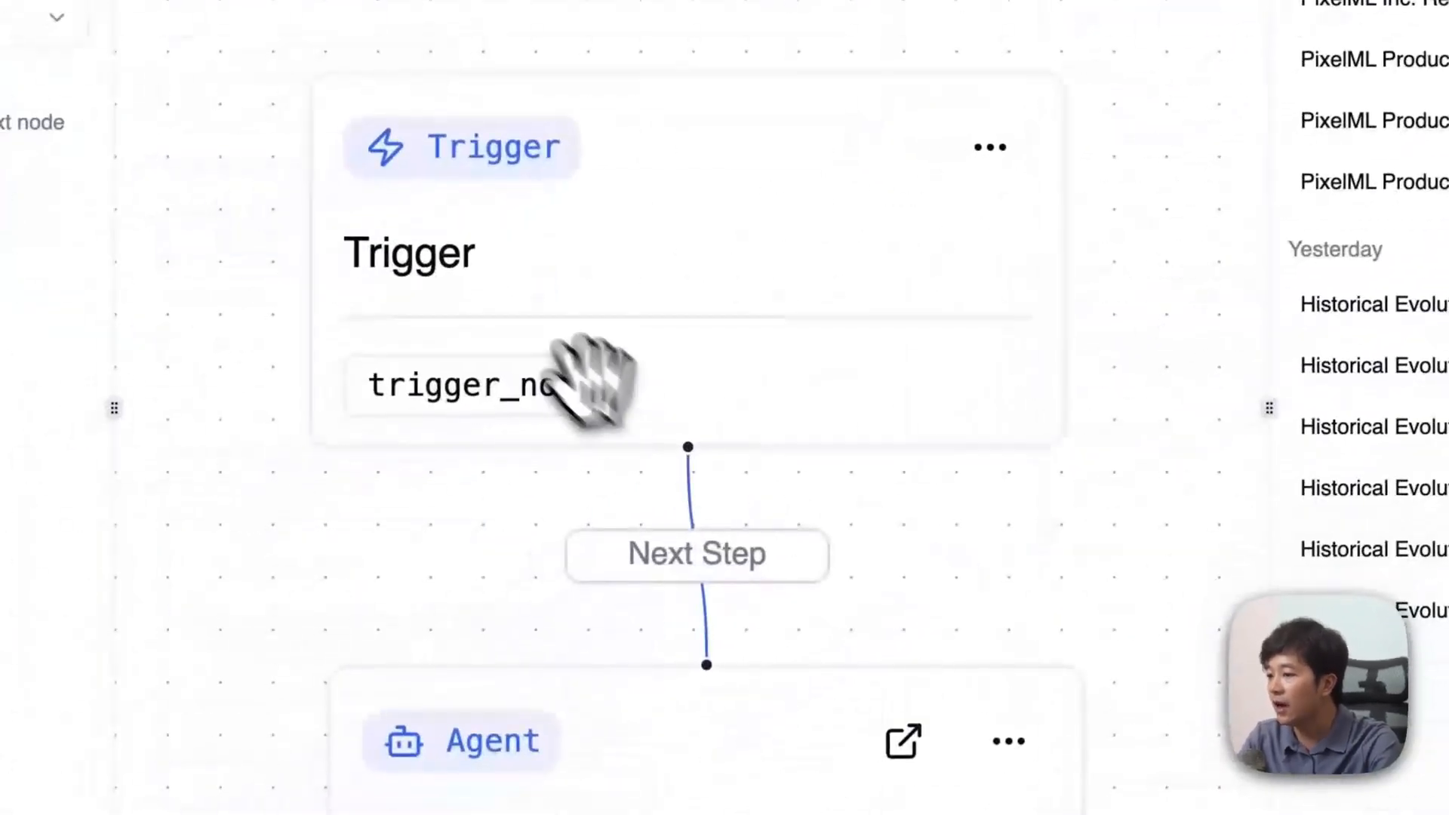
scroll(981, 590, down, 2)
drag(983, 592, 928, 145)
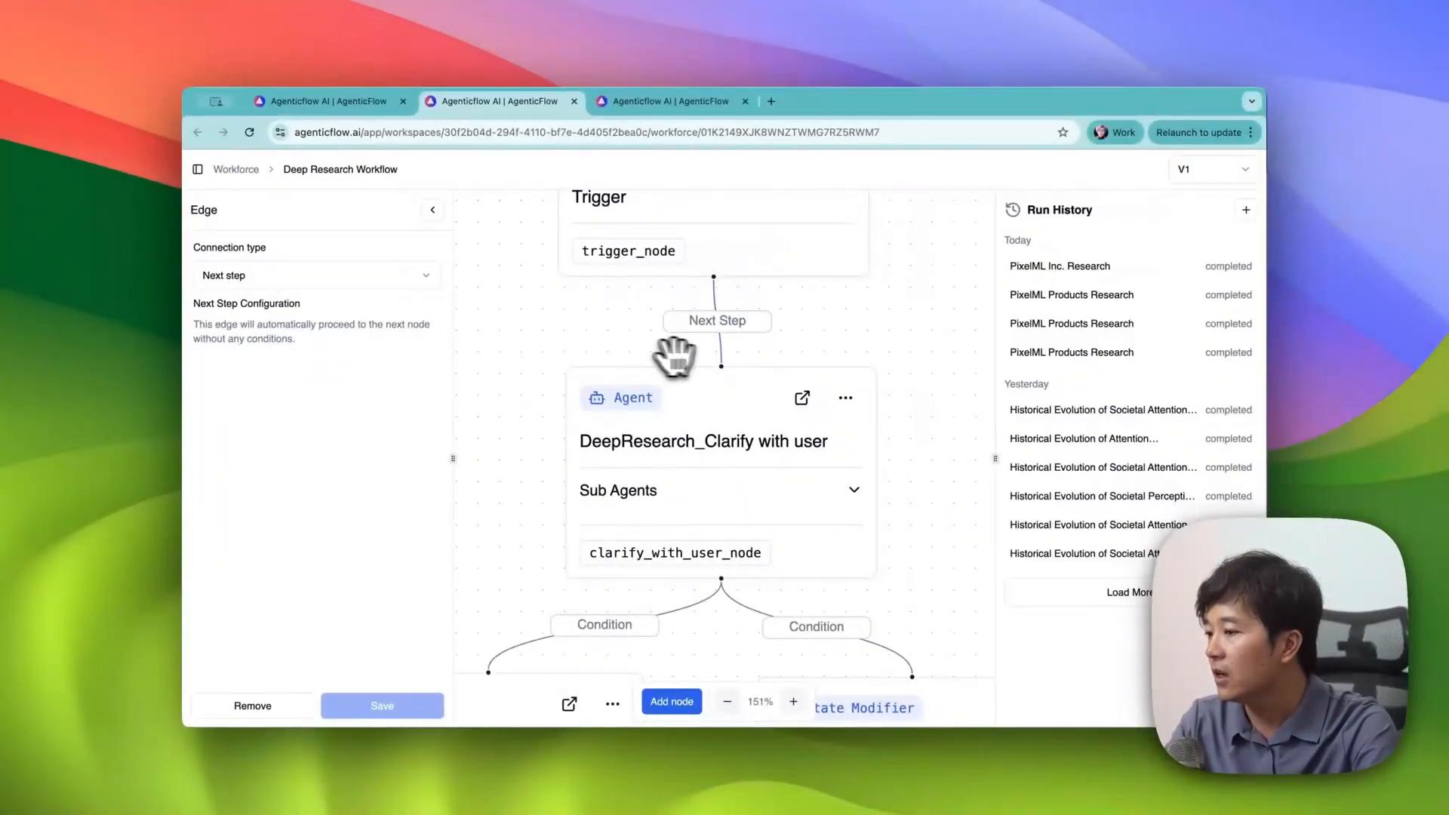
Step: Open the DeepResearch_Clarify with user agent and check its settings, including the chat instructions, before returning to its input message
click(721, 399)
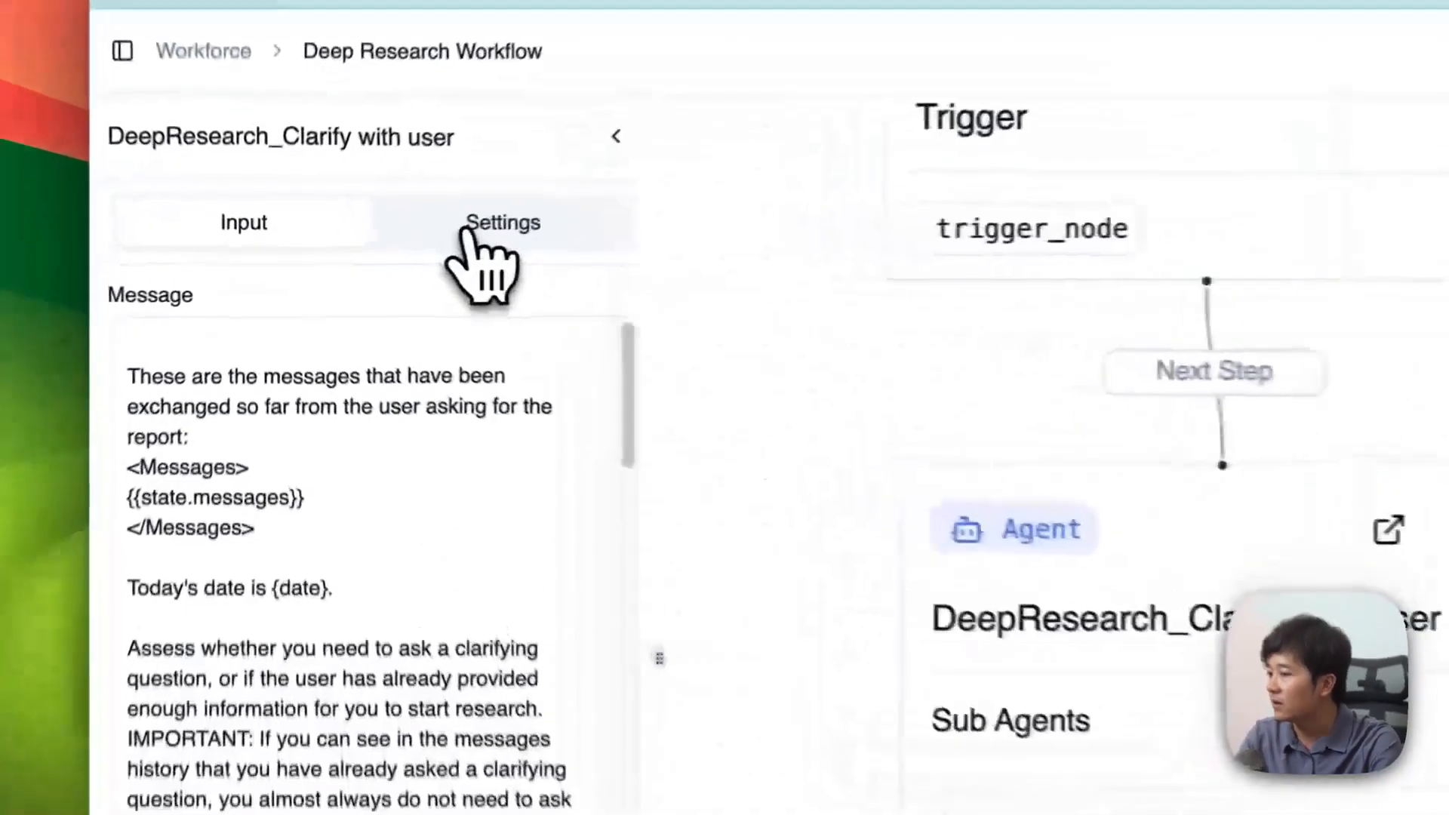
click(363, 261)
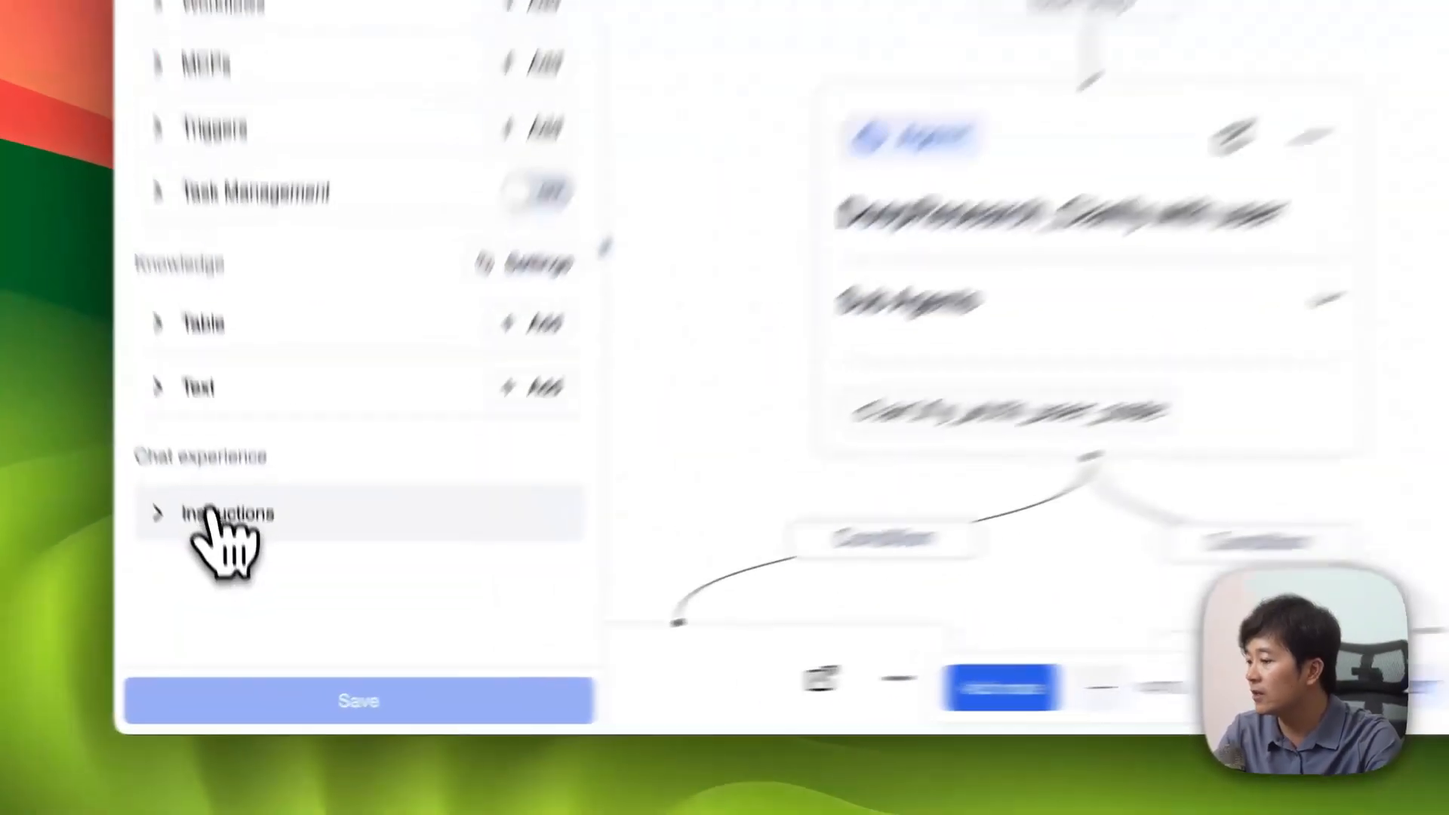
click(213, 520)
scroll(203, 513, down, 4)
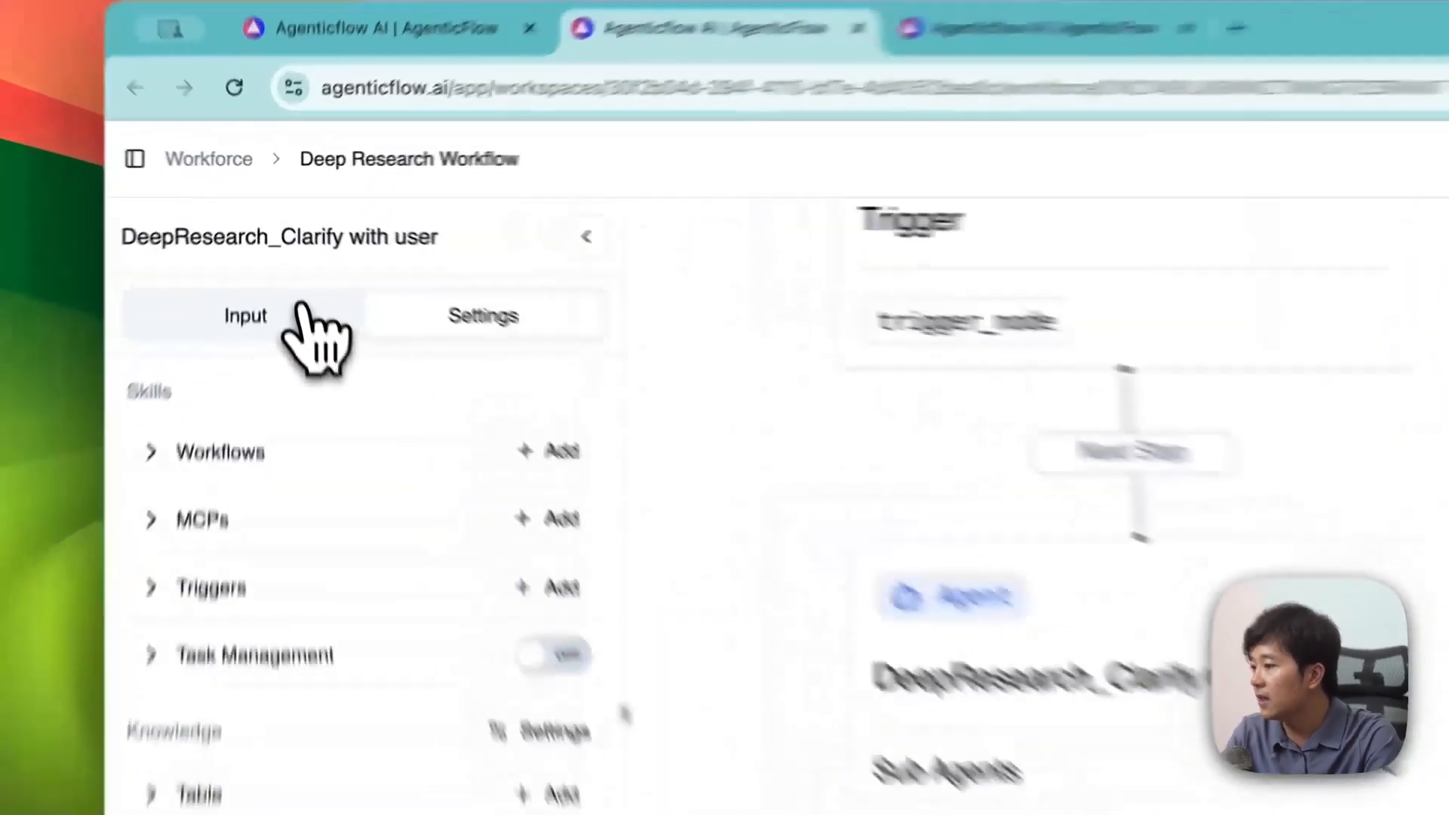
click(280, 246)
click(332, 525)
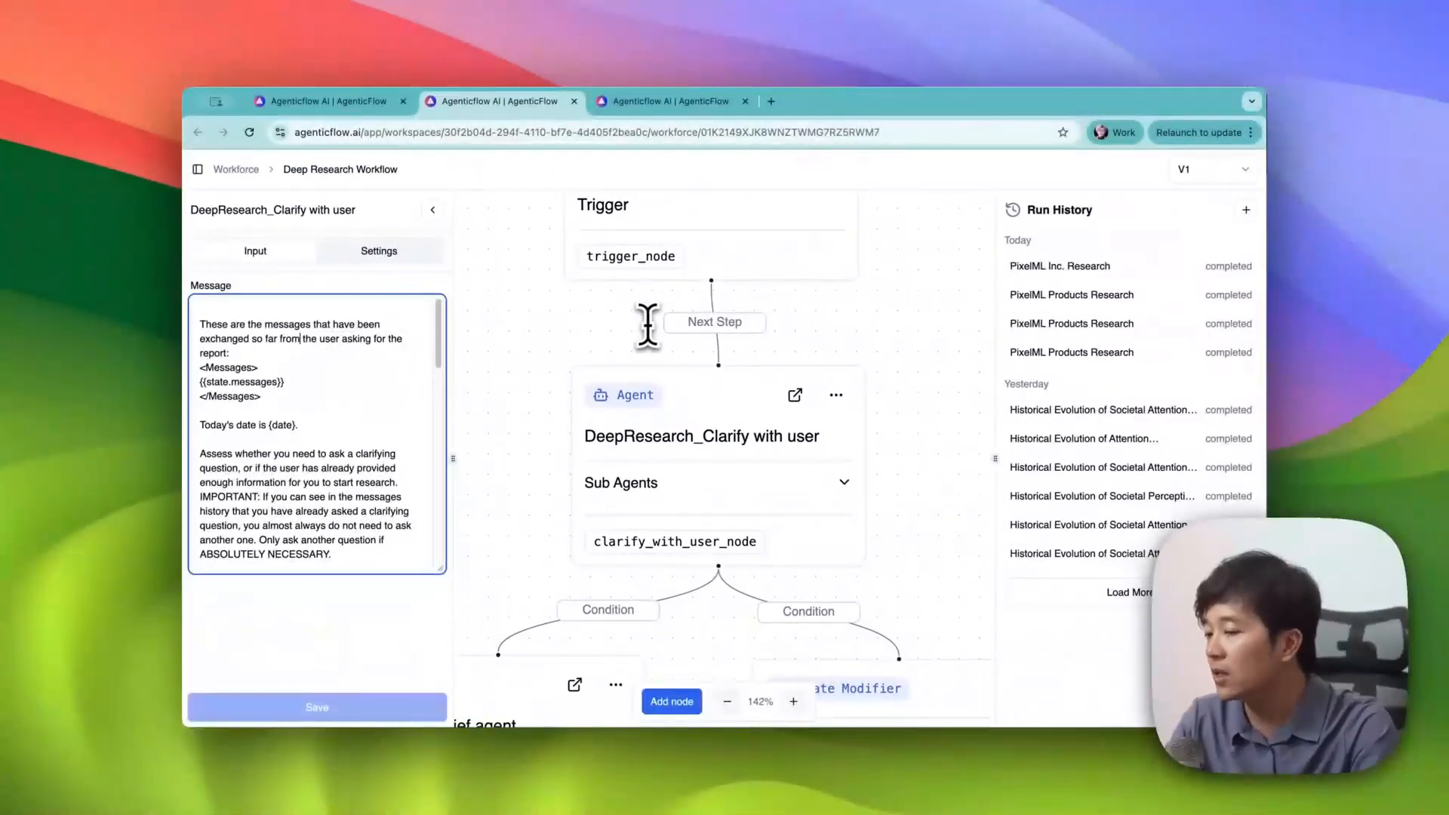
Step: Open a new workflow run, enter "hello world" as the draft trigger message without sending it, and highlight that text
click(1246, 209)
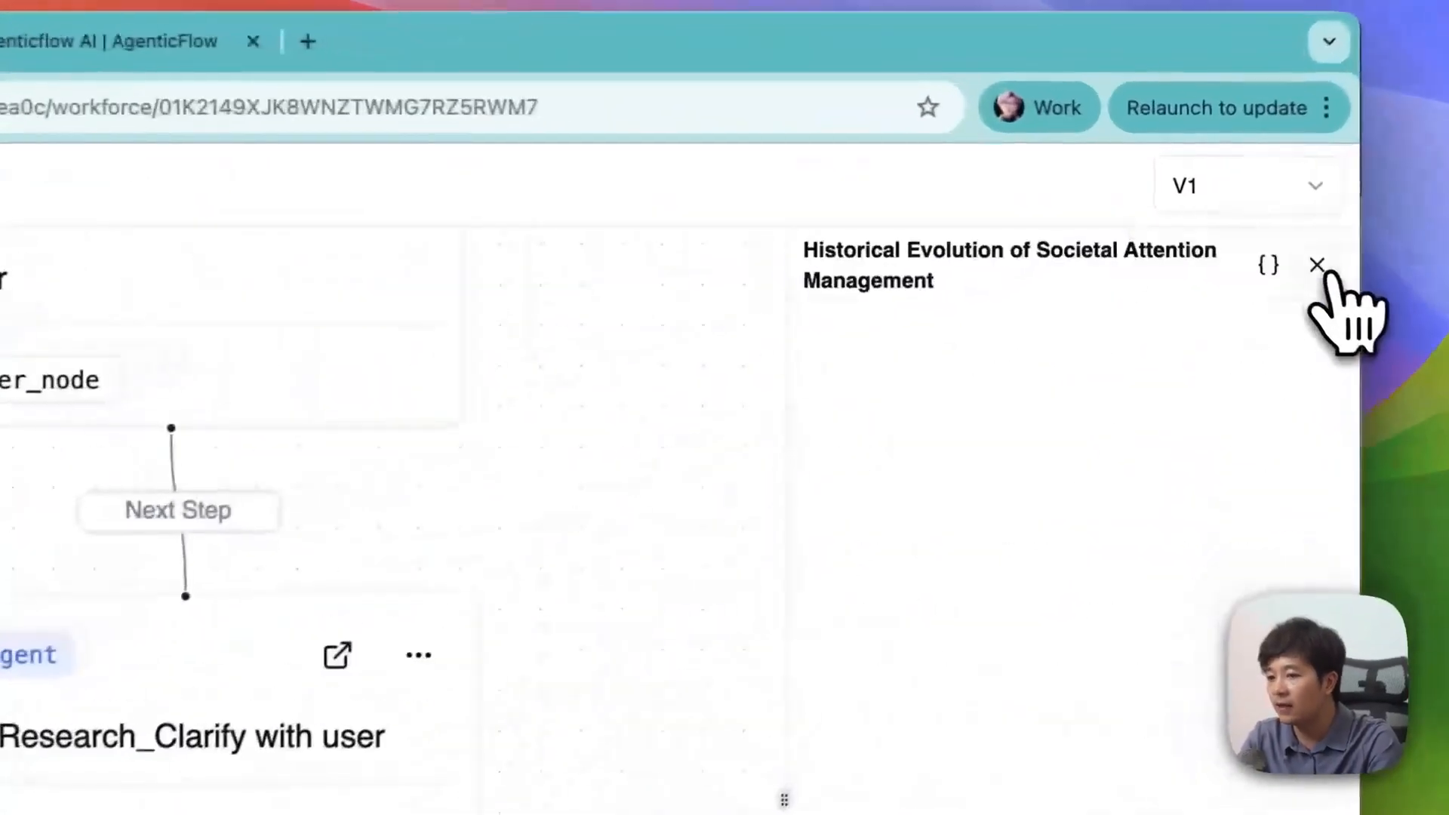
click(1059, 687)
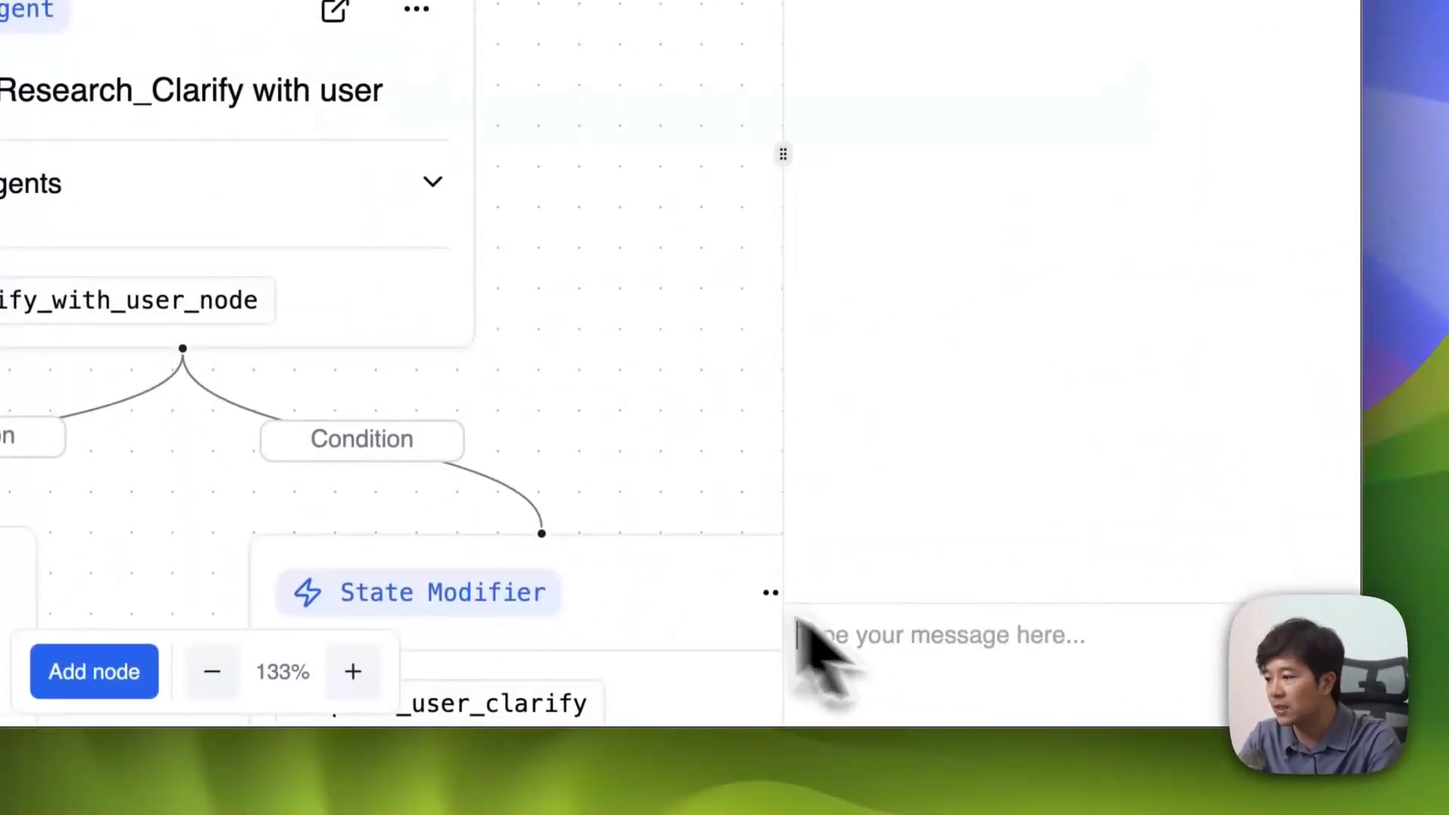
text(hello world)
drag(1028, 670, 785, 637)
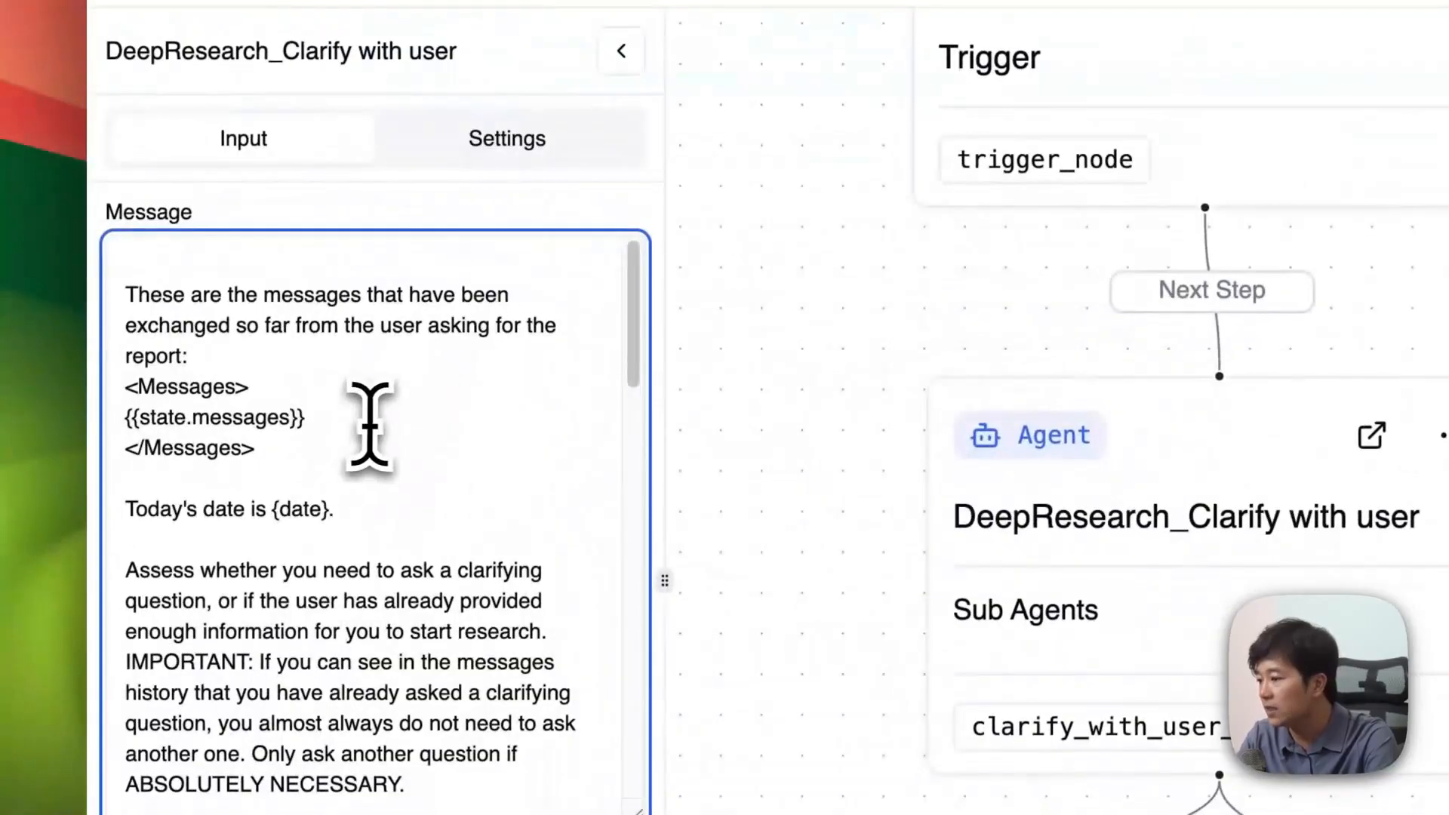
Step: Highlight the {{state.messages}} variable and the introductory sentence in the clarify agent's message, and read on to its output format instructions
drag(306, 418, 121, 419)
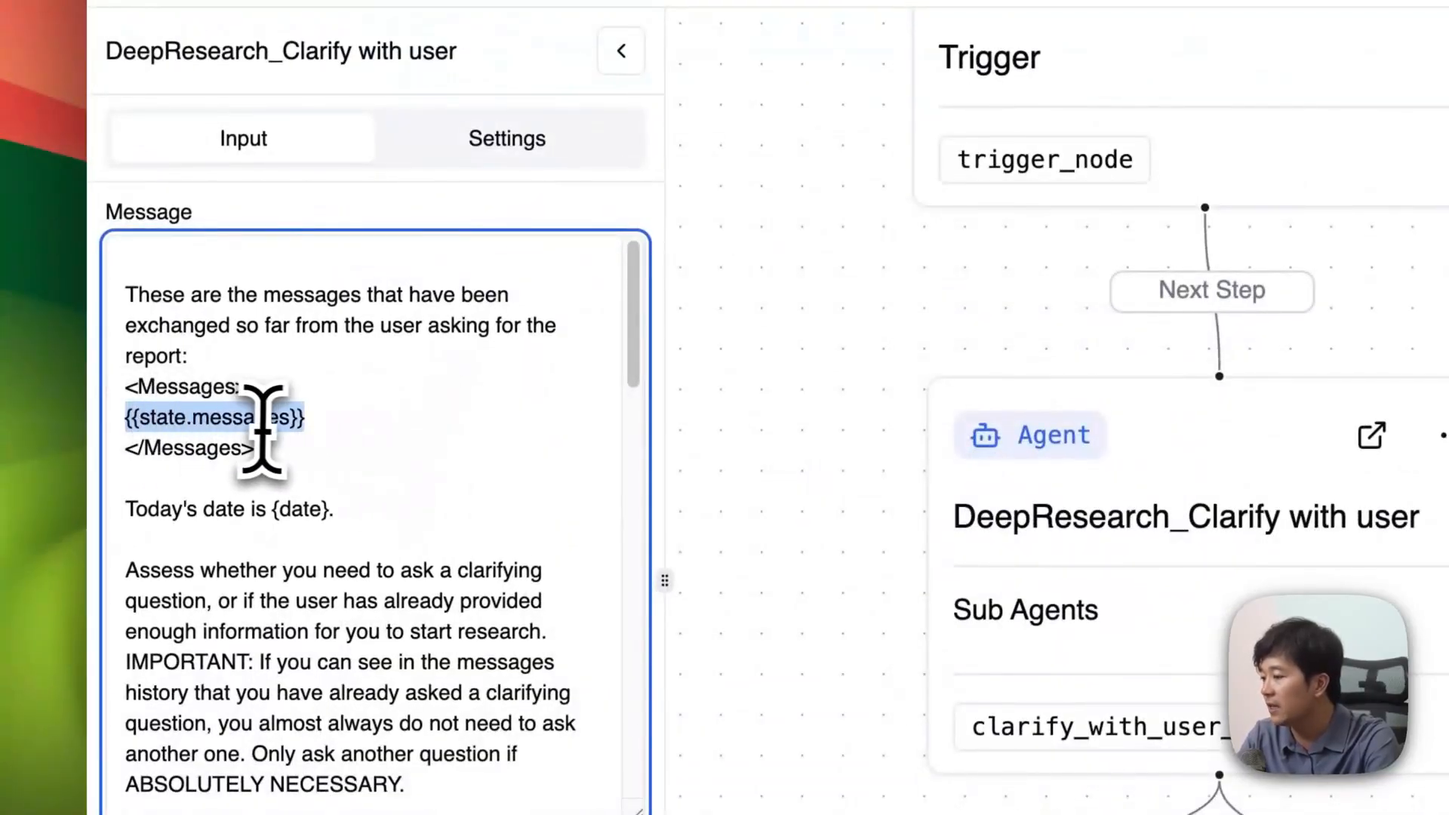
click(360, 362)
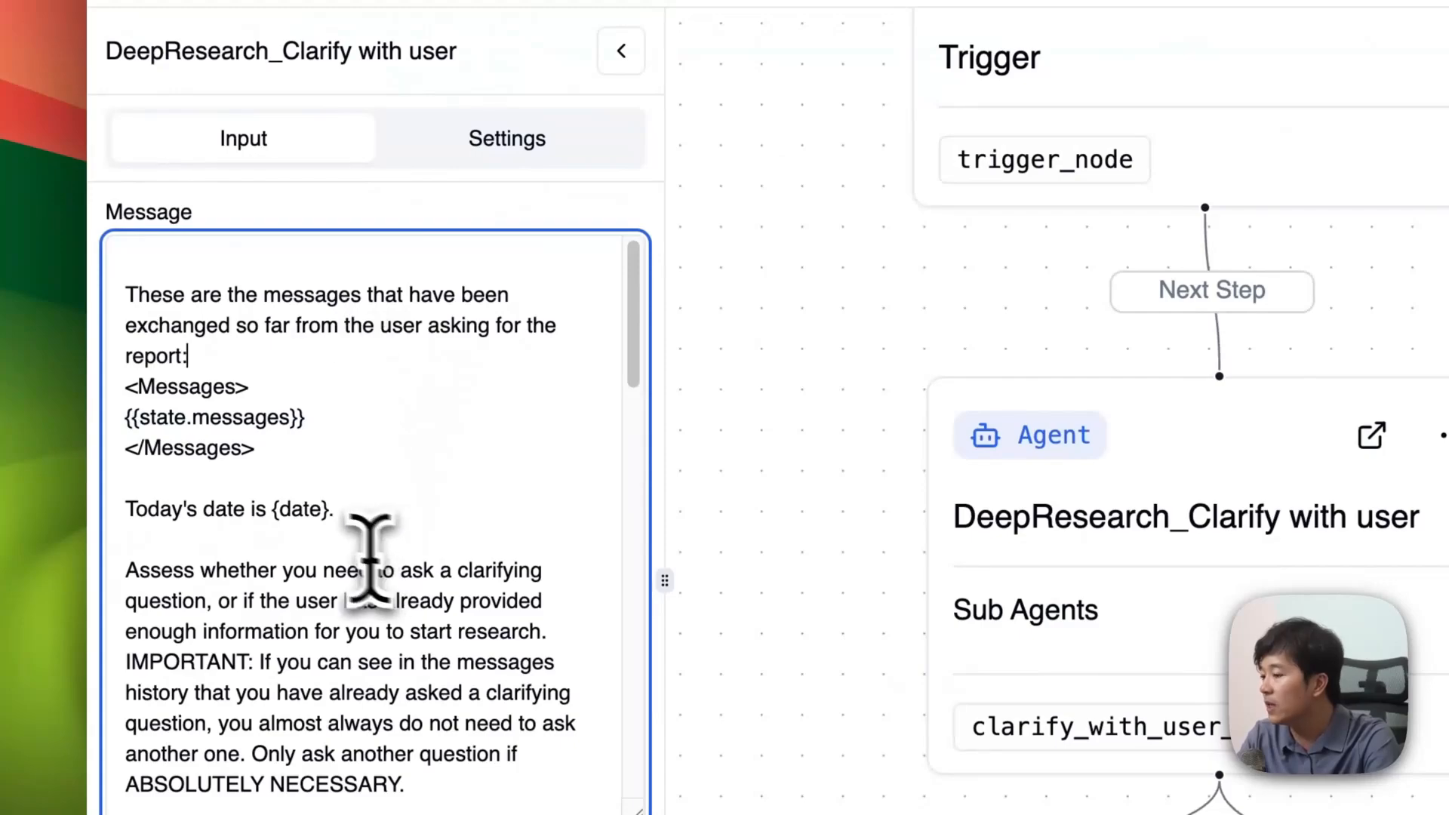
shift+click(113, 264)
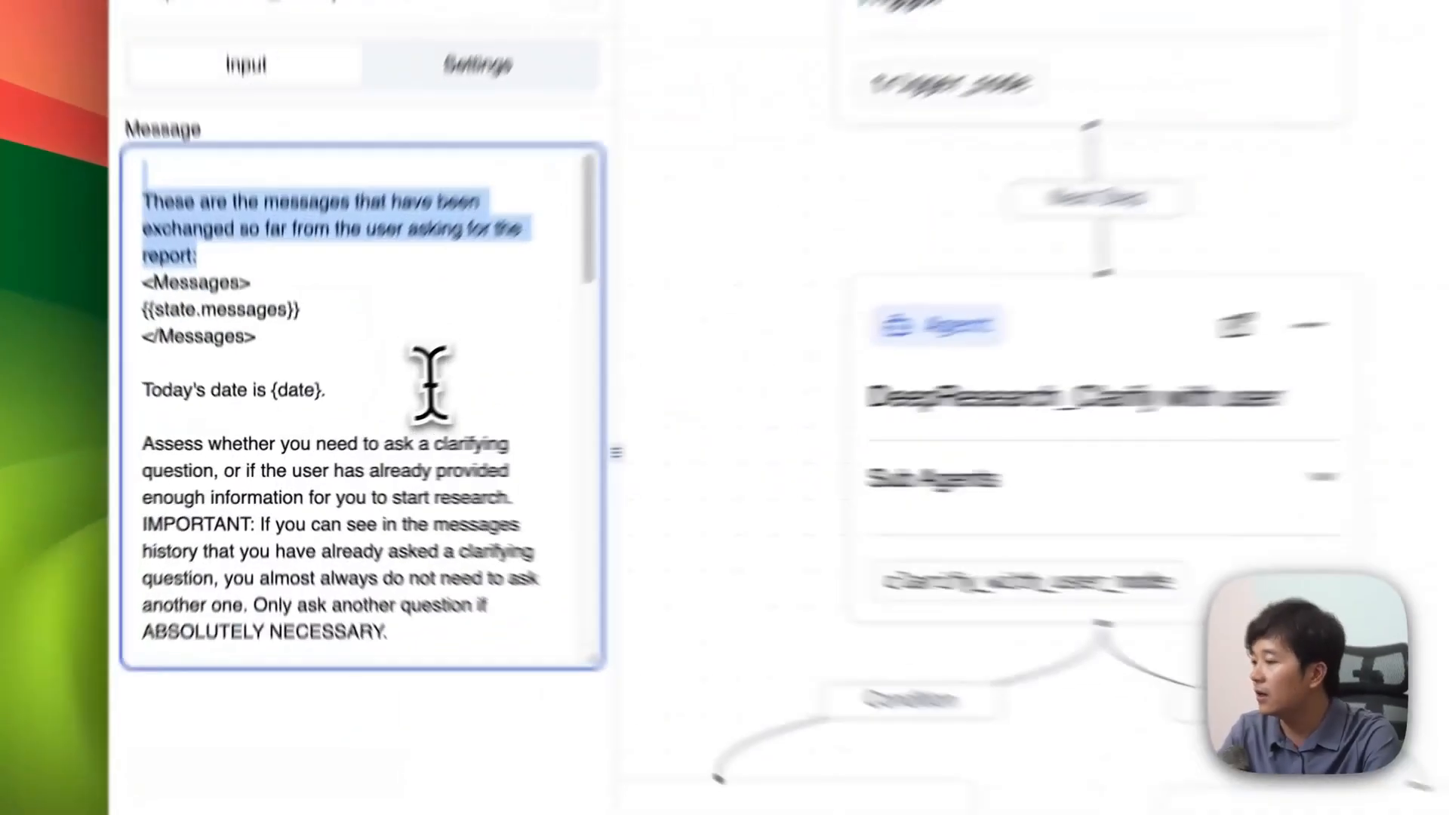
click(351, 423)
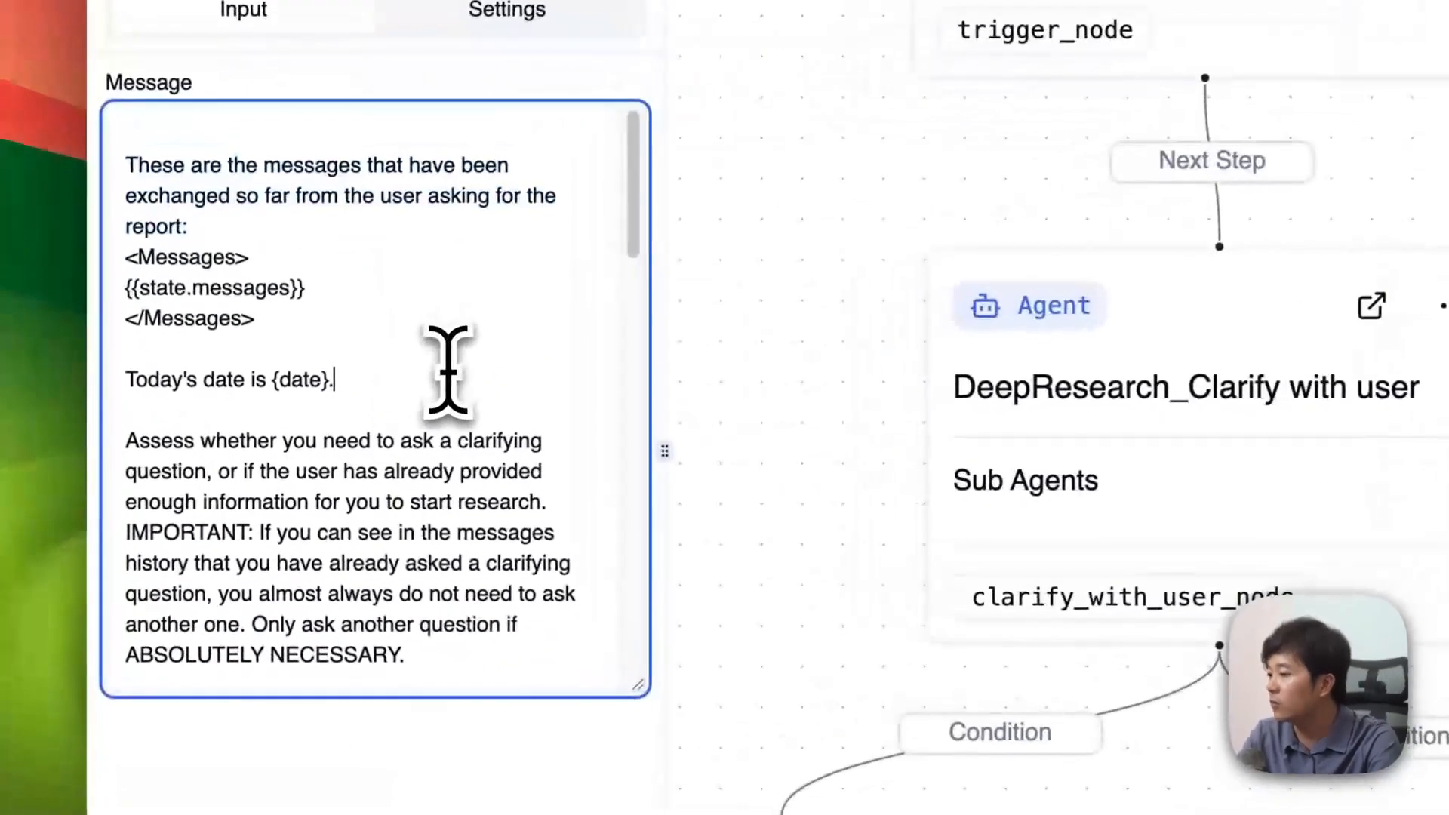
scroll(447, 370, down, 10)
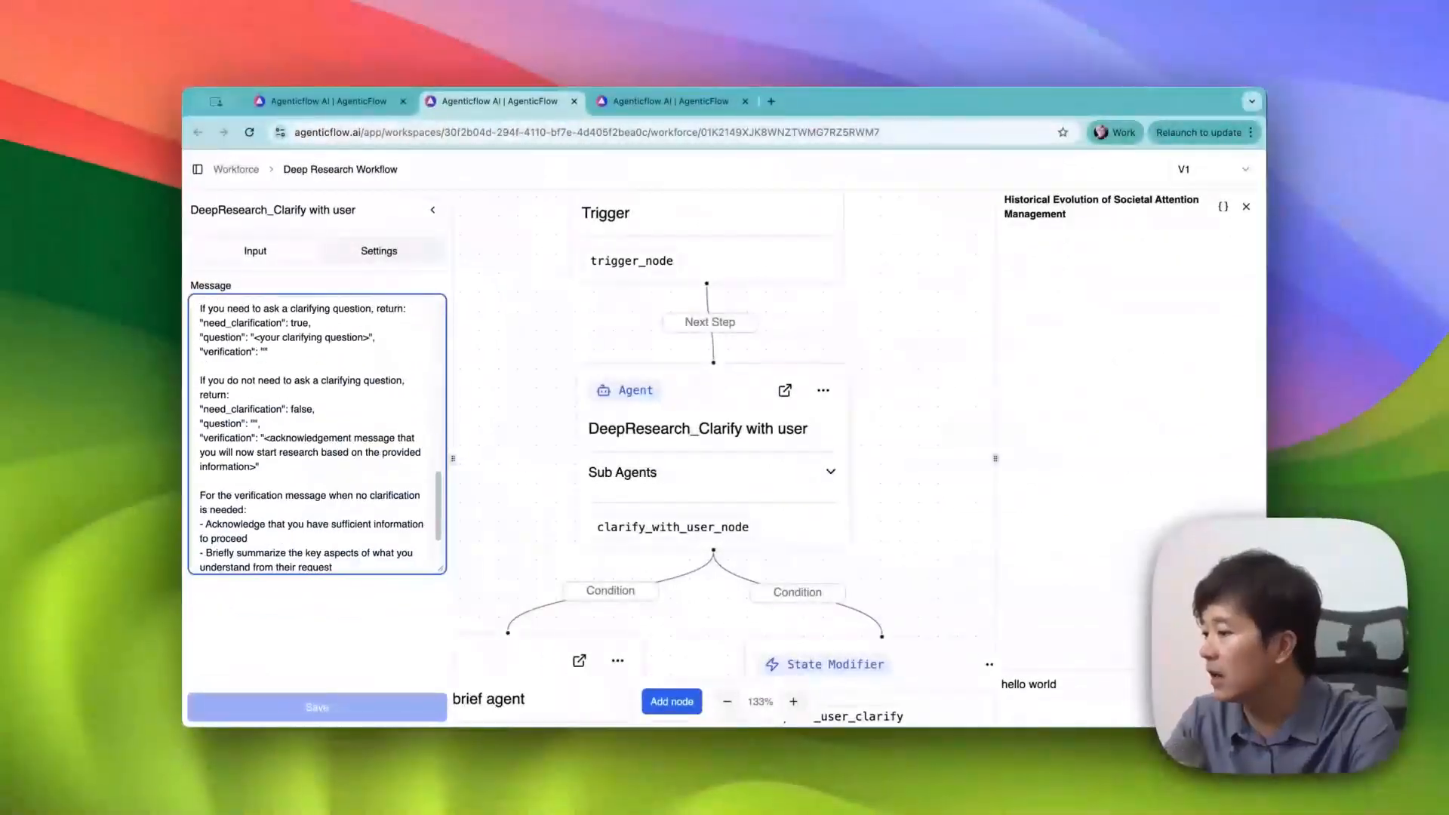
Step: Check the system instructions in the clarify agent's settings, return to its input message and reread the opening prompt text
scroll(317, 434, up, 8)
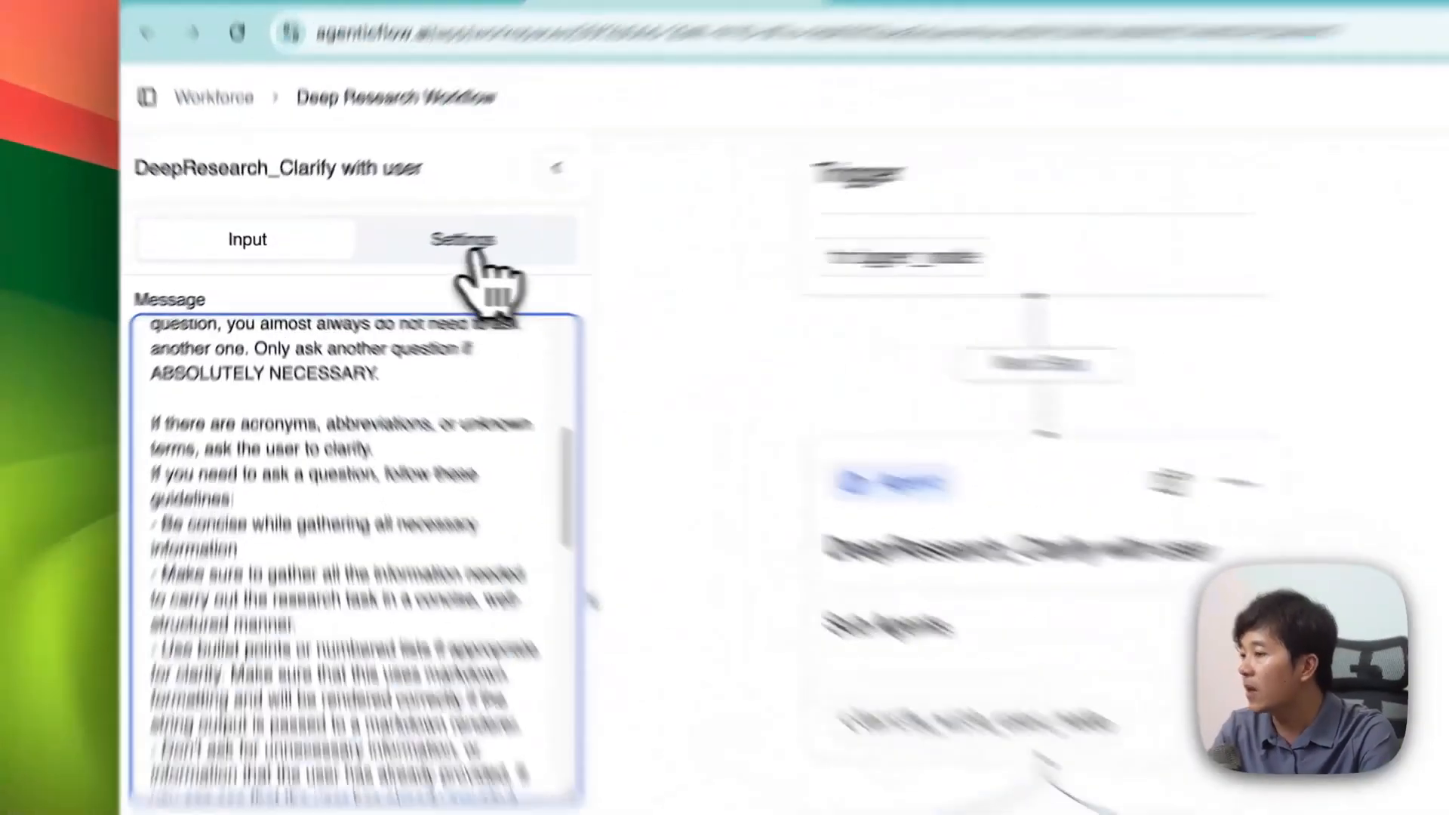
click(389, 255)
click(274, 612)
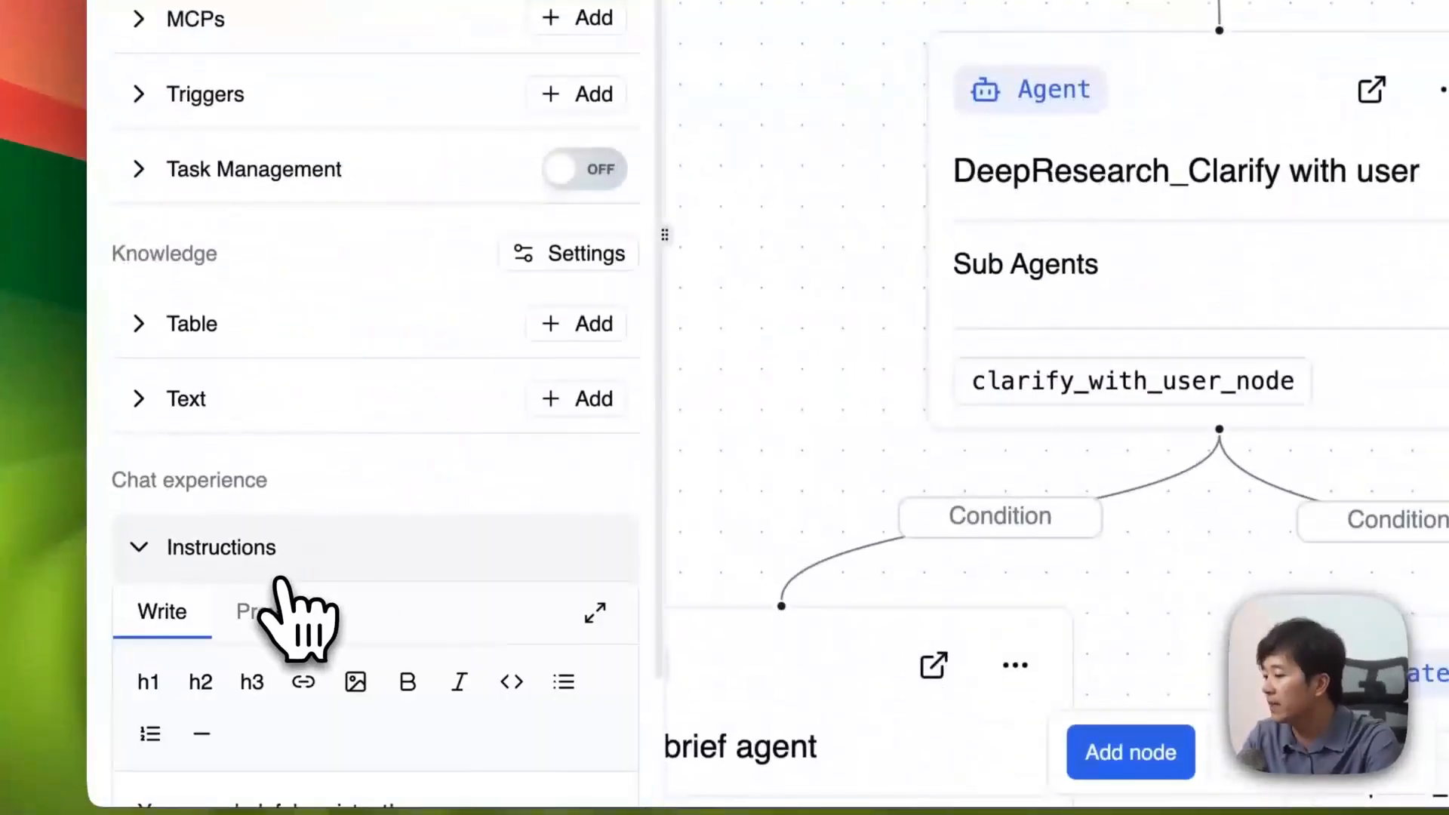
scroll(276, 582, down, 4)
click(217, 535)
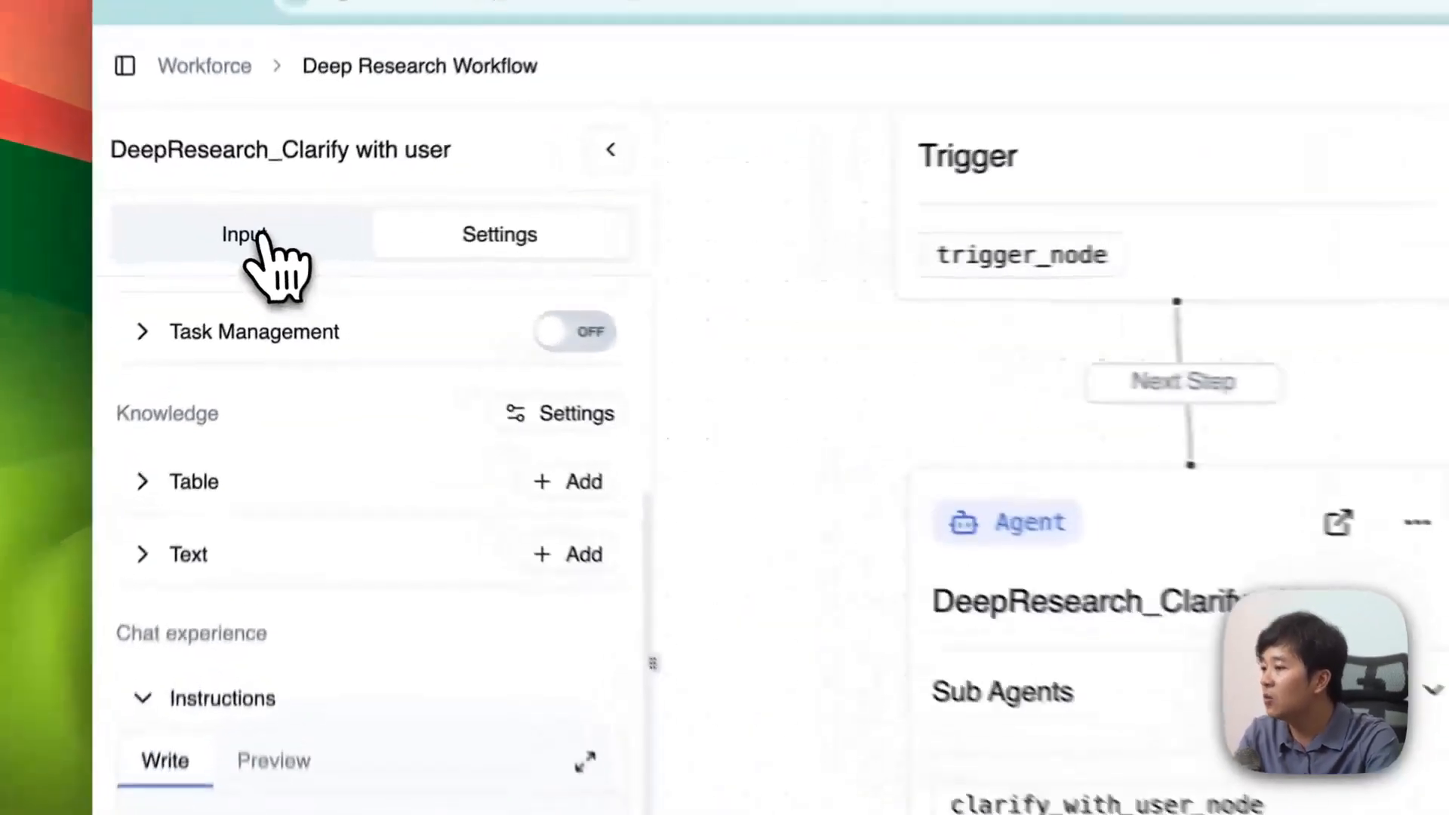
click(255, 251)
scroll(338, 468, down, 5)
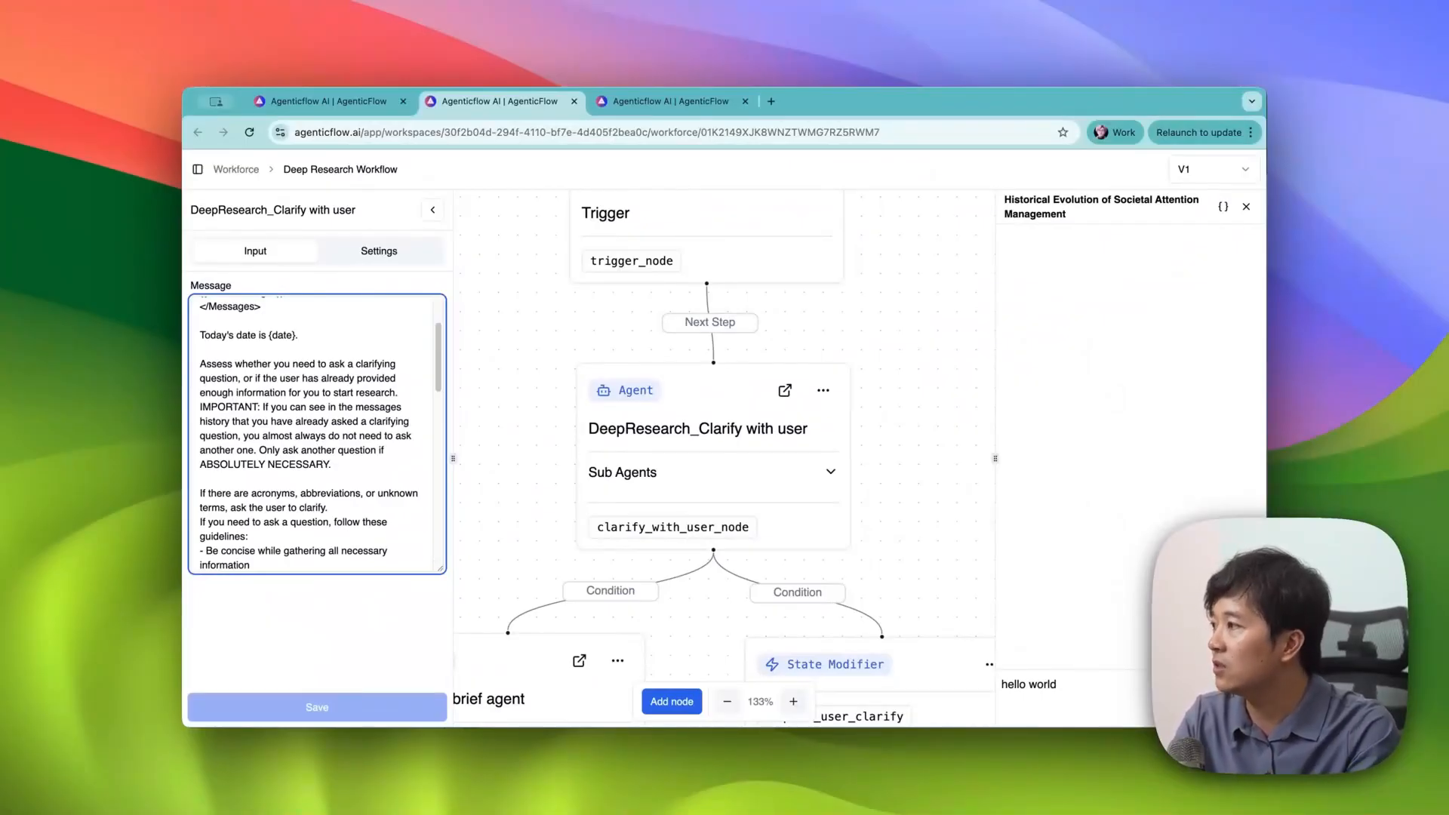
scroll(279, 377, up, 3)
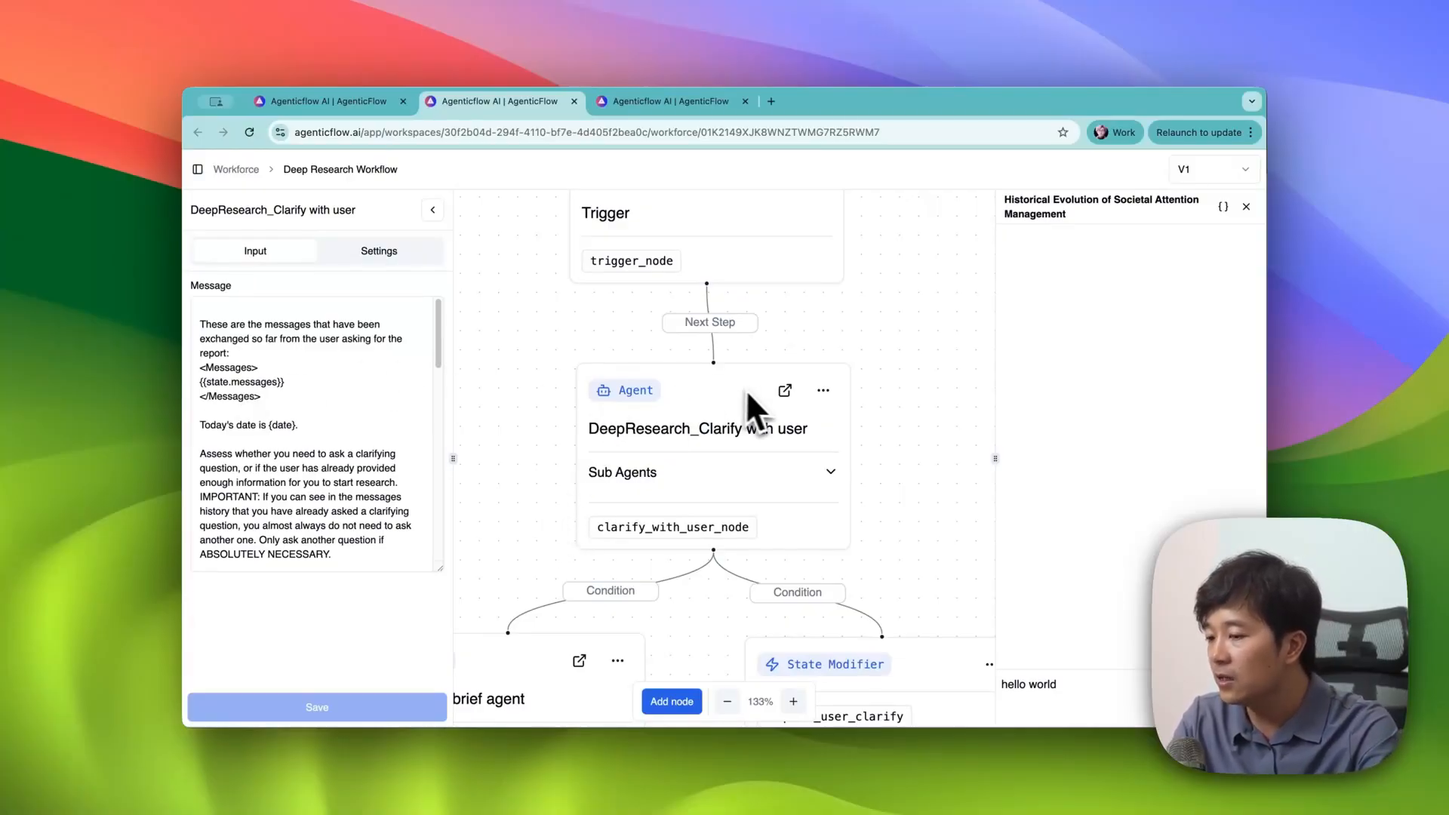
Step: Check the clarify node's extra options, open the agent on its own page to view its full configuration, and return to the workflow
click(823, 390)
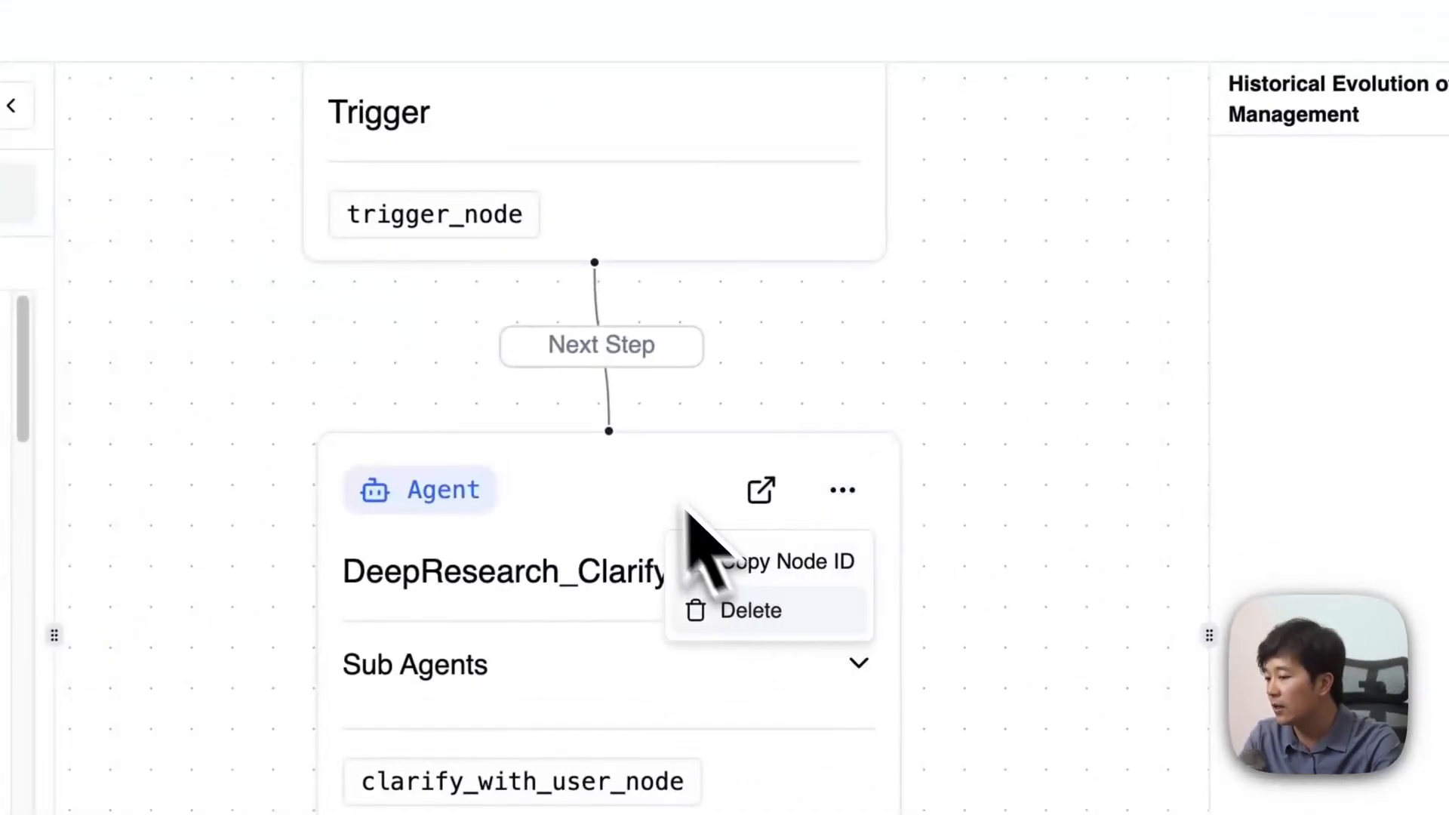
click(635, 451)
click(772, 495)
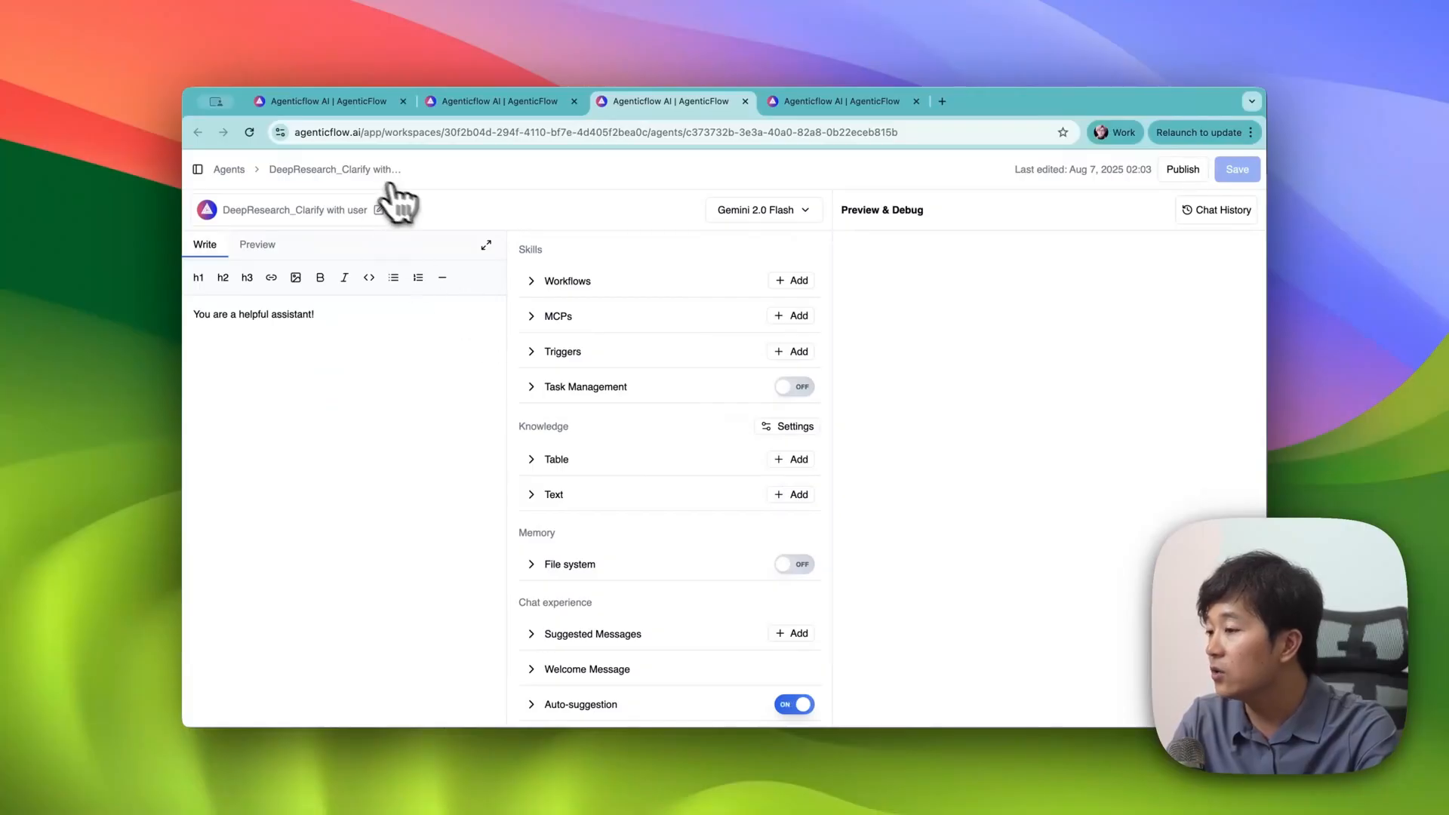
click(352, 399)
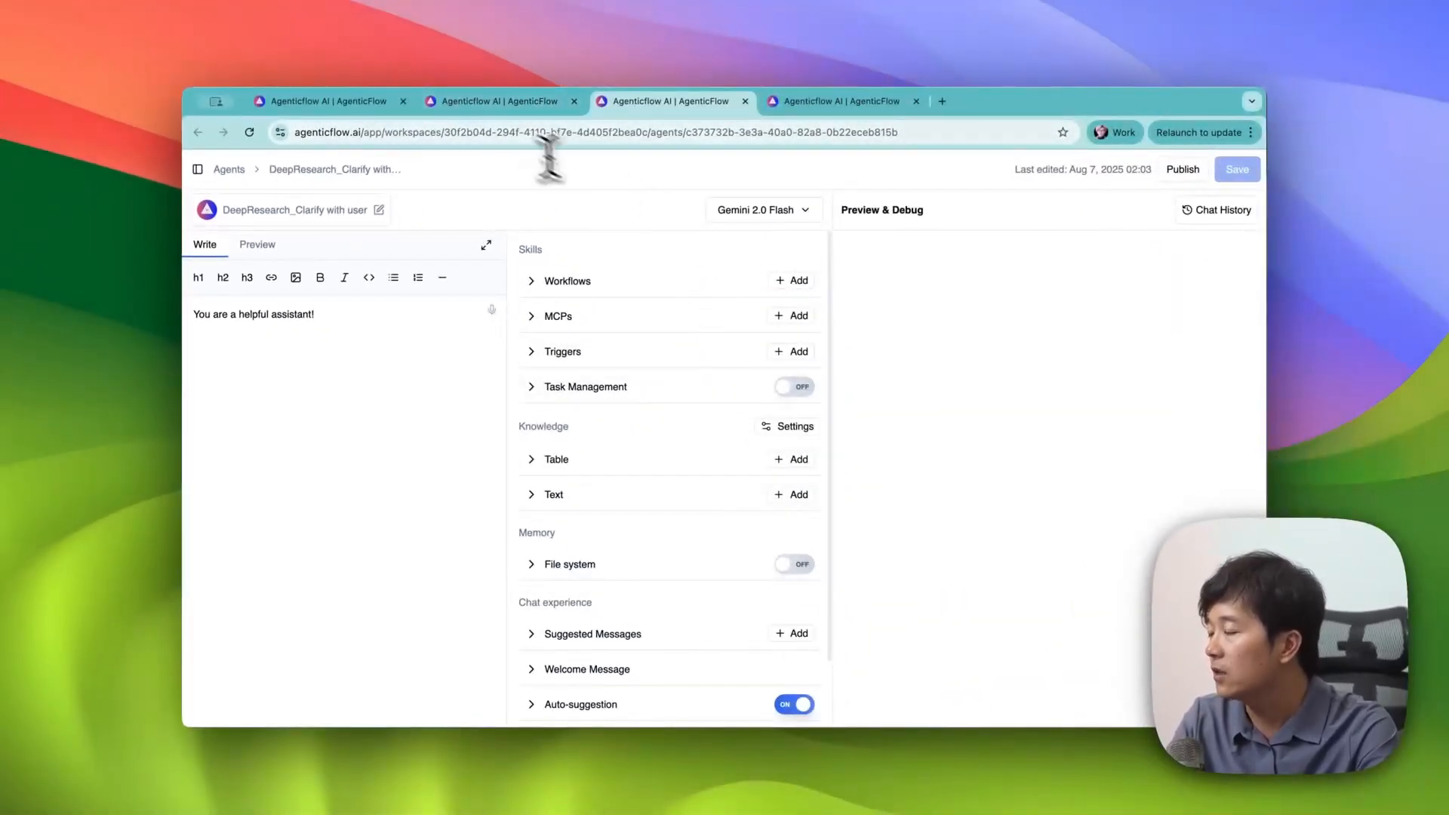
click(521, 104)
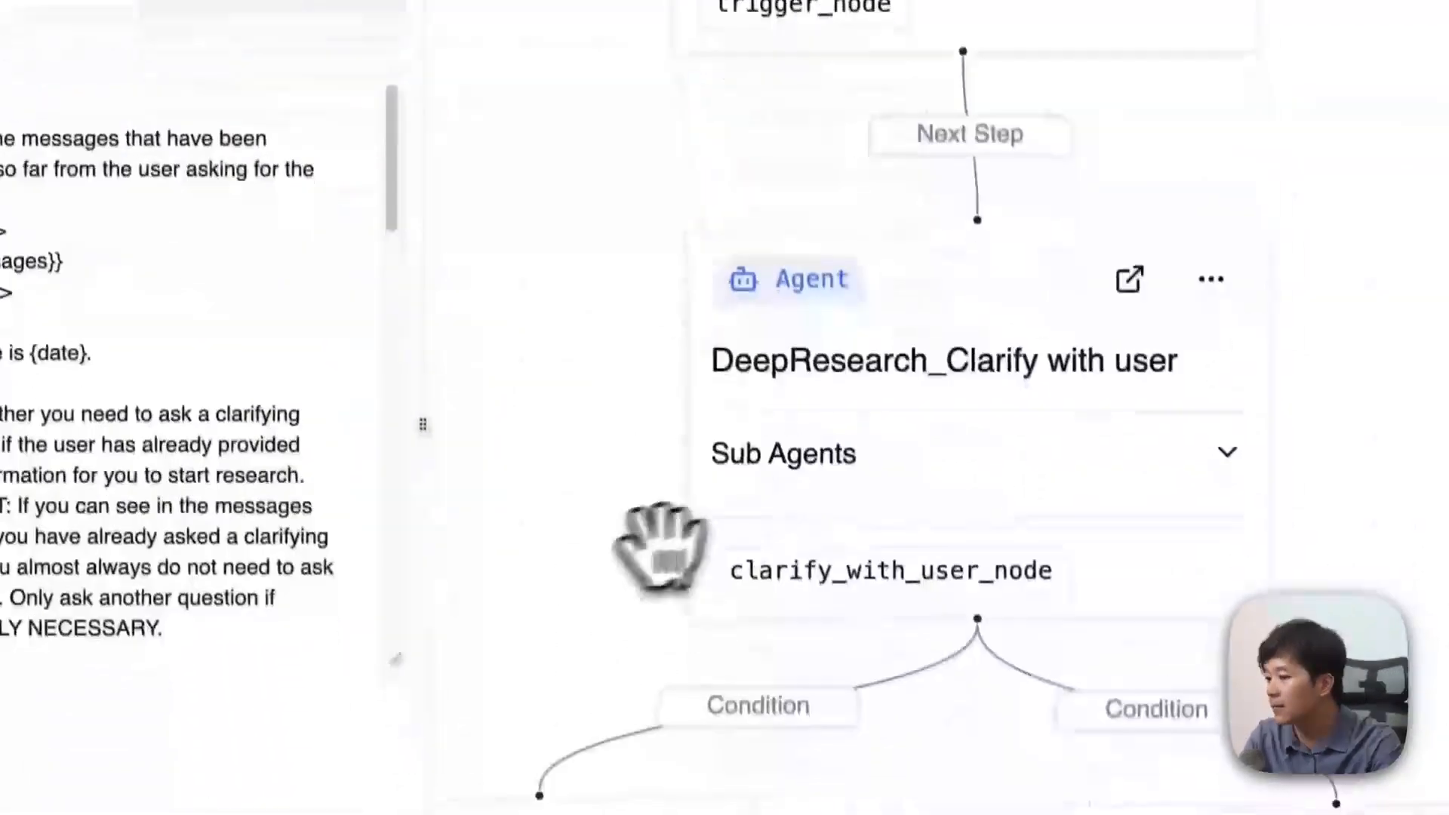
Step: Examine the clarify agent's two condition branches and highlight the message's rule about asking another question only if absolutely necessary
scroll(553, 590, down, 1)
drag(525, 683, 669, 247)
scroll(612, 78, down, 1)
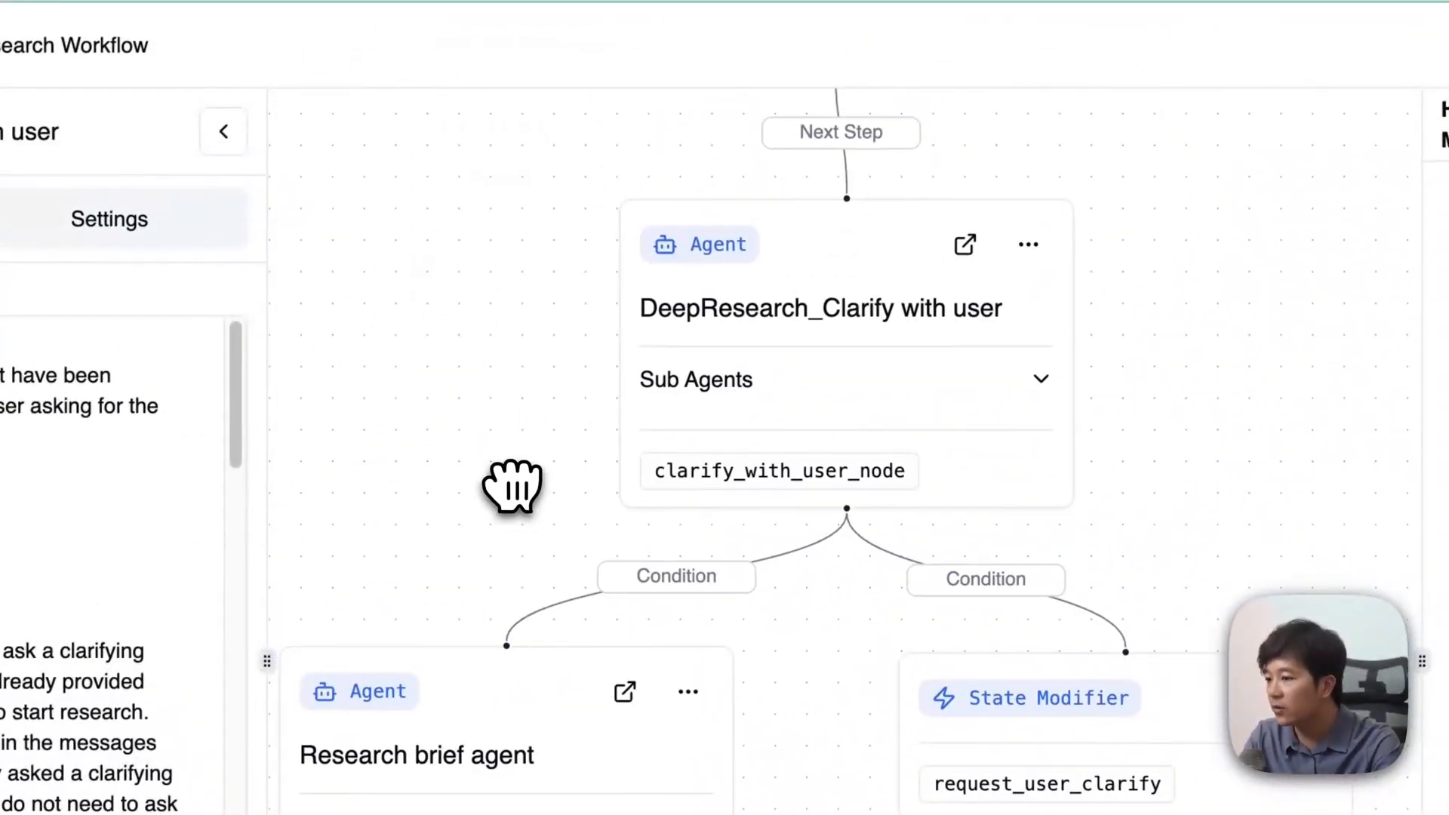
drag(511, 486, 549, 509)
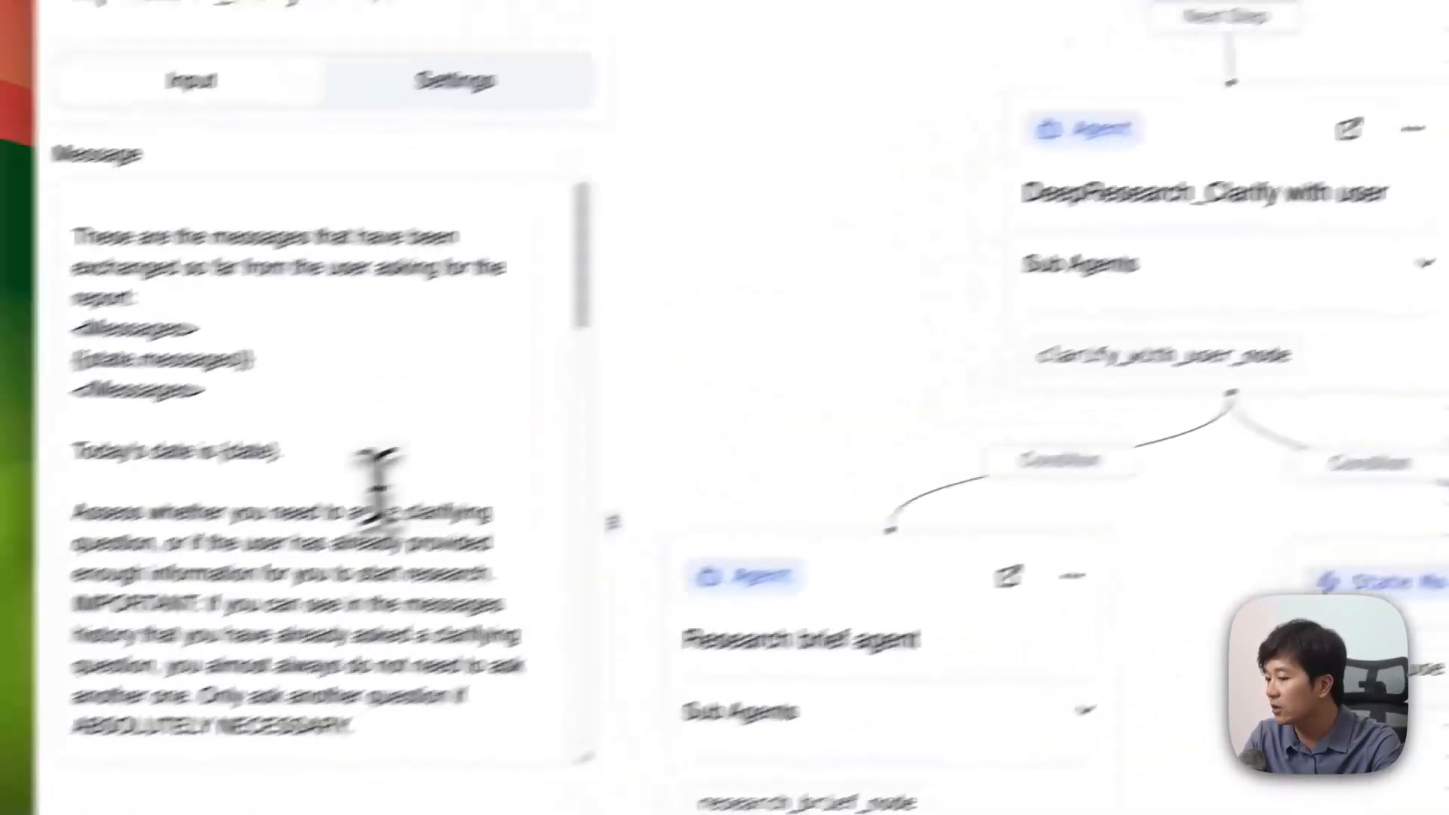
scroll(430, 449, down, 5)
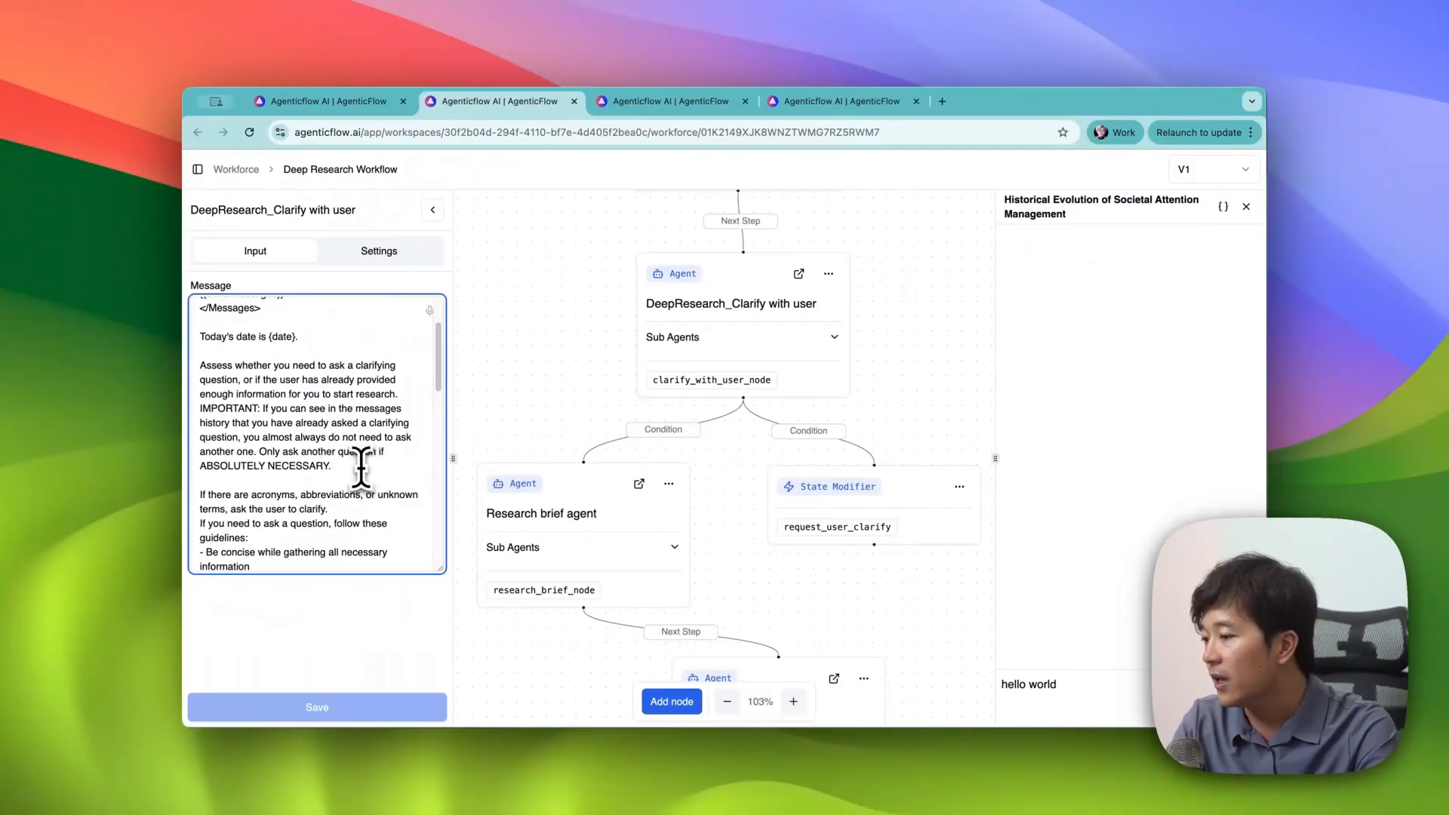
scroll(361, 468, down, 3)
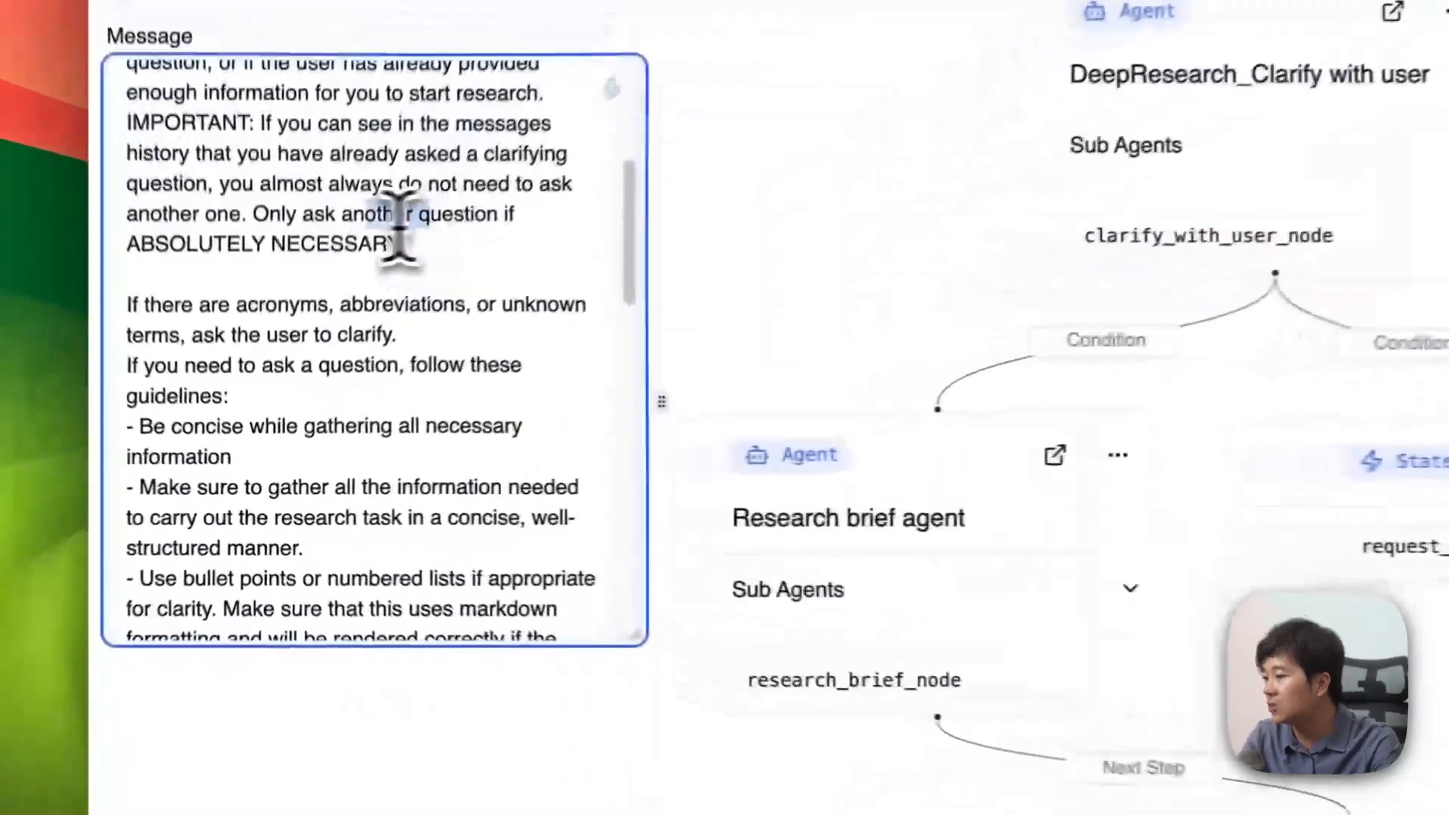
drag(398, 227, 185, 242)
scroll(447, 268, down, 2)
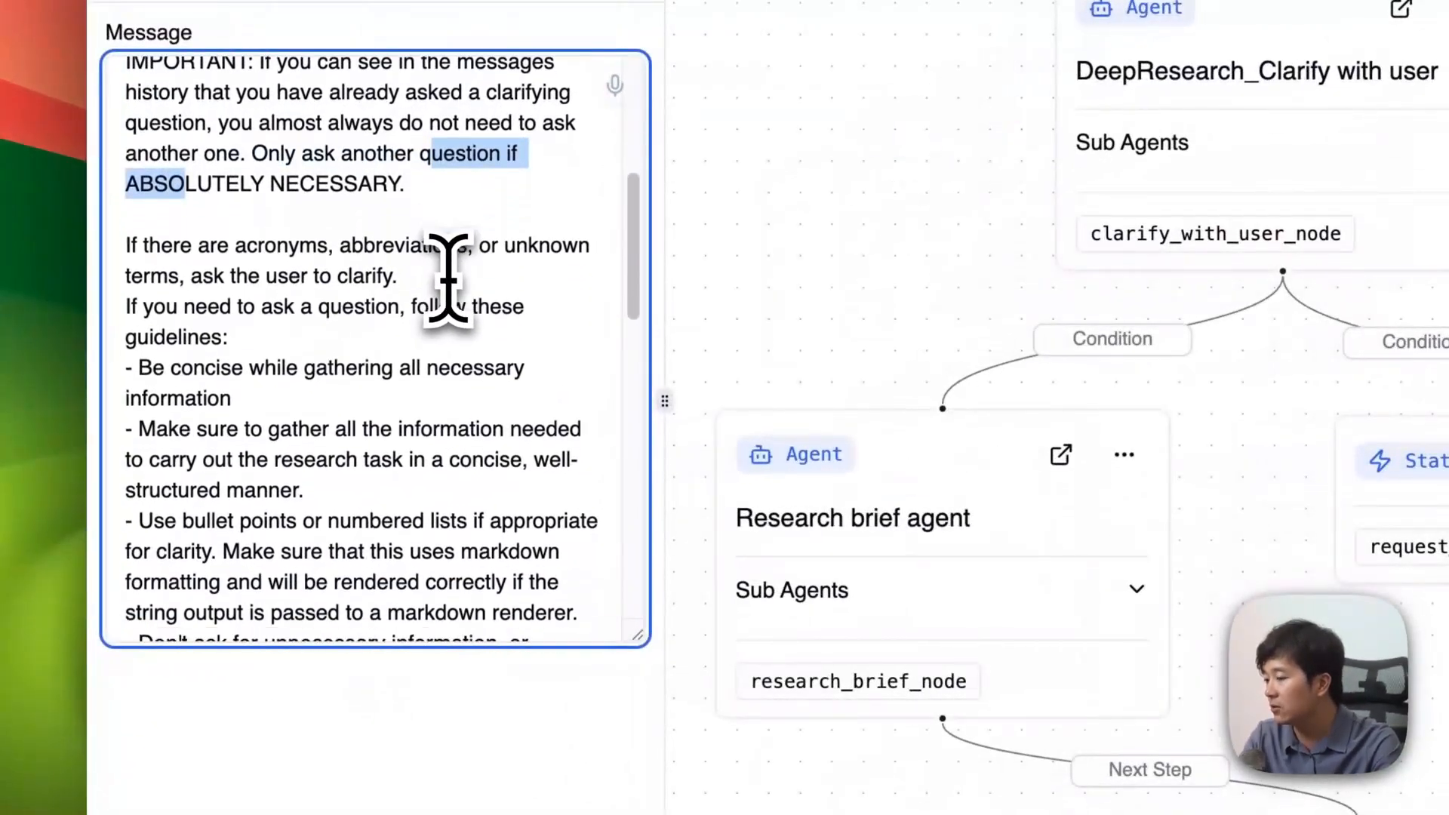
click(375, 262)
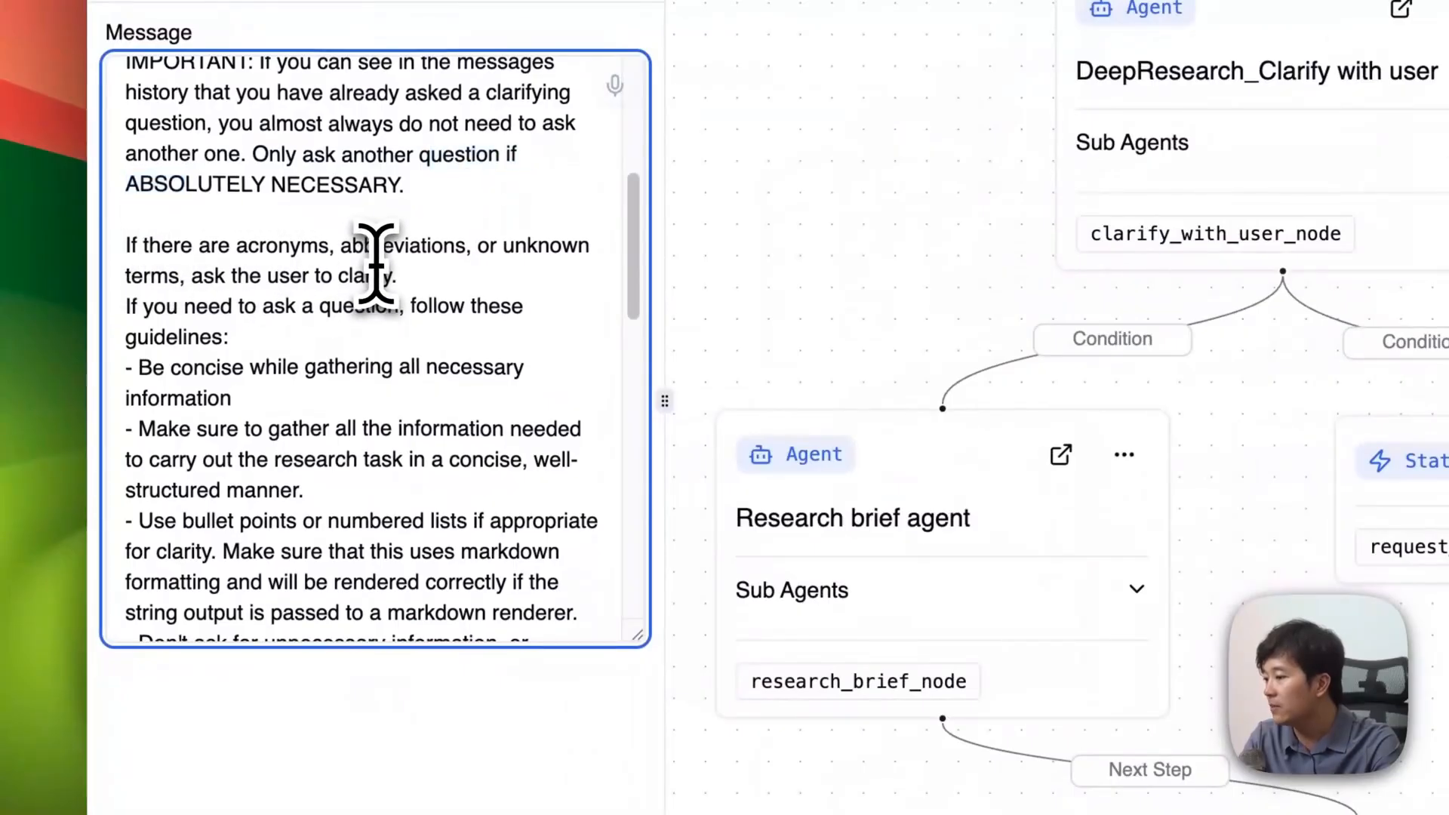
Step: Highlight the clarify message's return format and verification guidelines for when no clarification is needed
scroll(381, 261, down, 10)
scroll(393, 348, down, 7)
drag(585, 602, 385, 249)
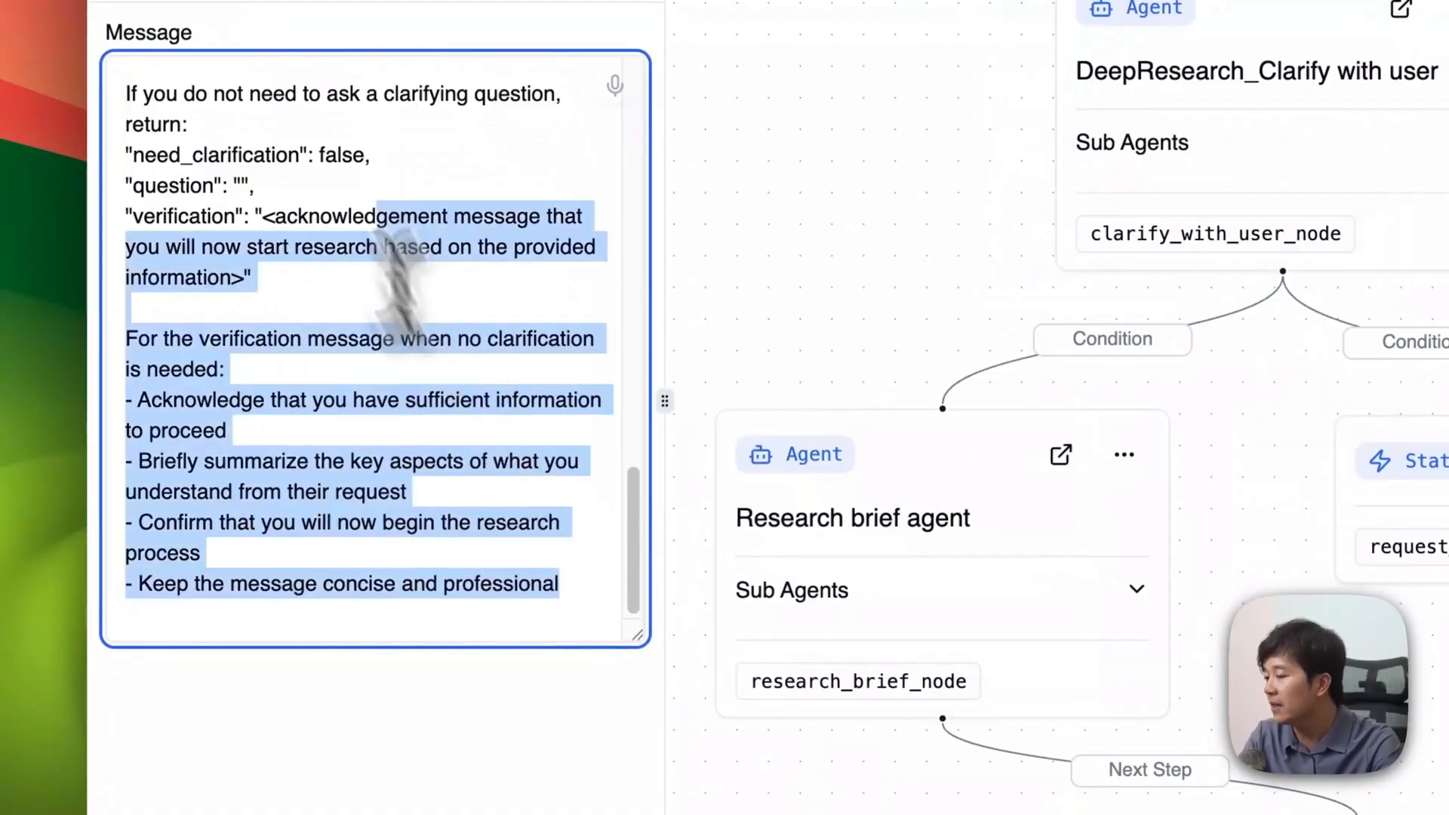
drag(423, 325, 325, 158)
scroll(343, 169, up, 5)
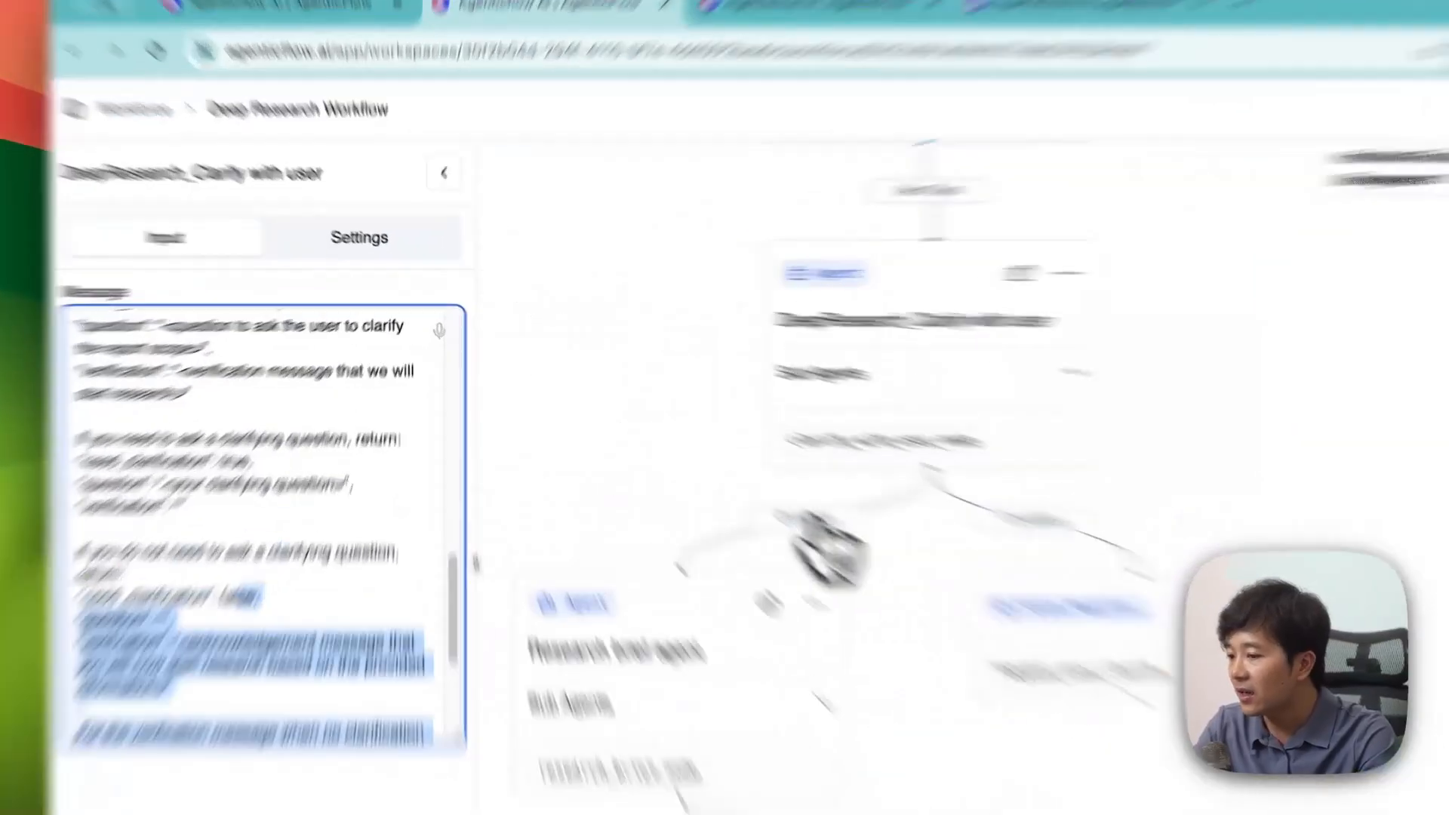
Step: Open the Condition connection to the Research brief agent, check the connection type options, and highlight need_clarification in its variable
click(666, 430)
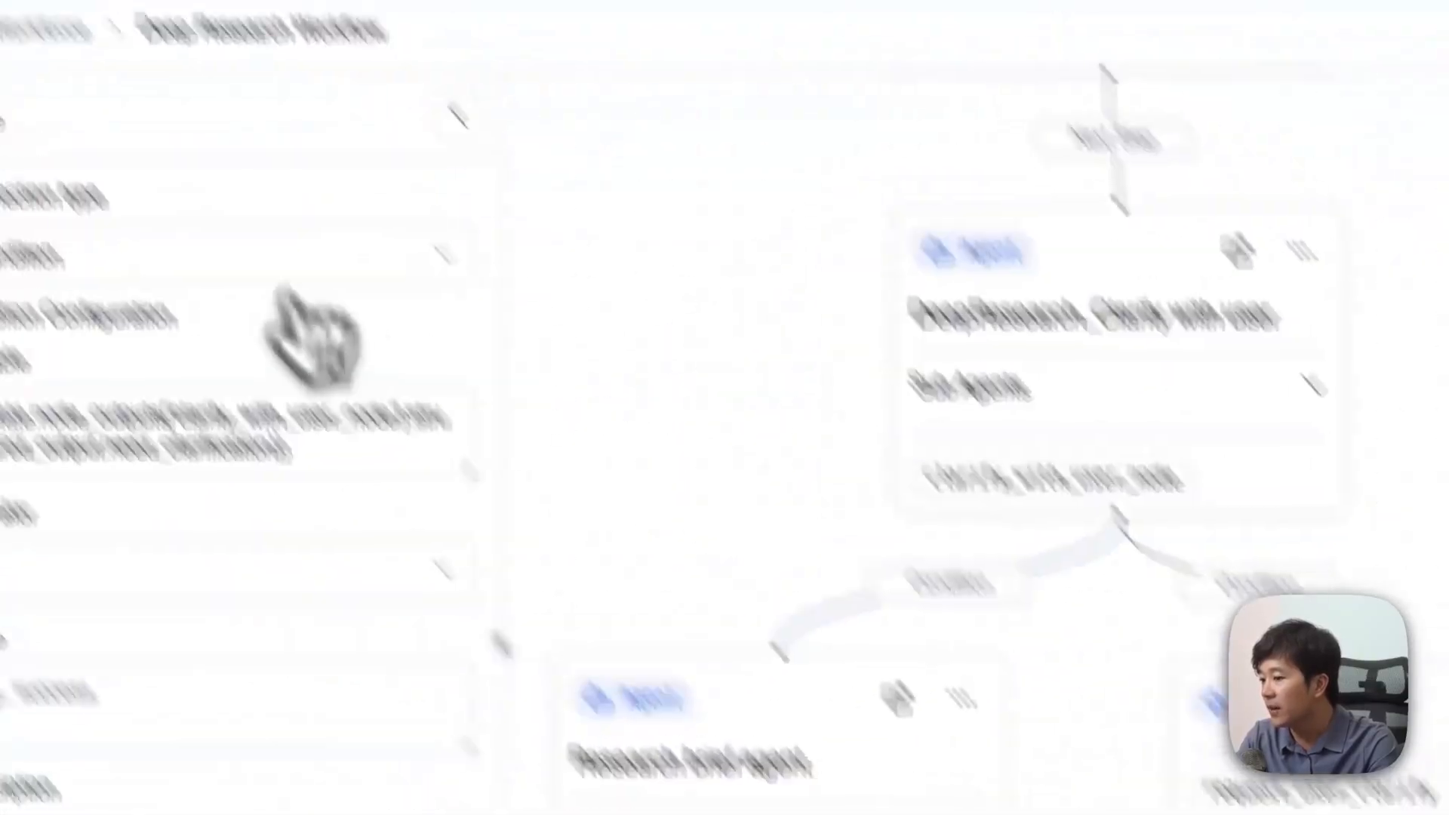
click(158, 234)
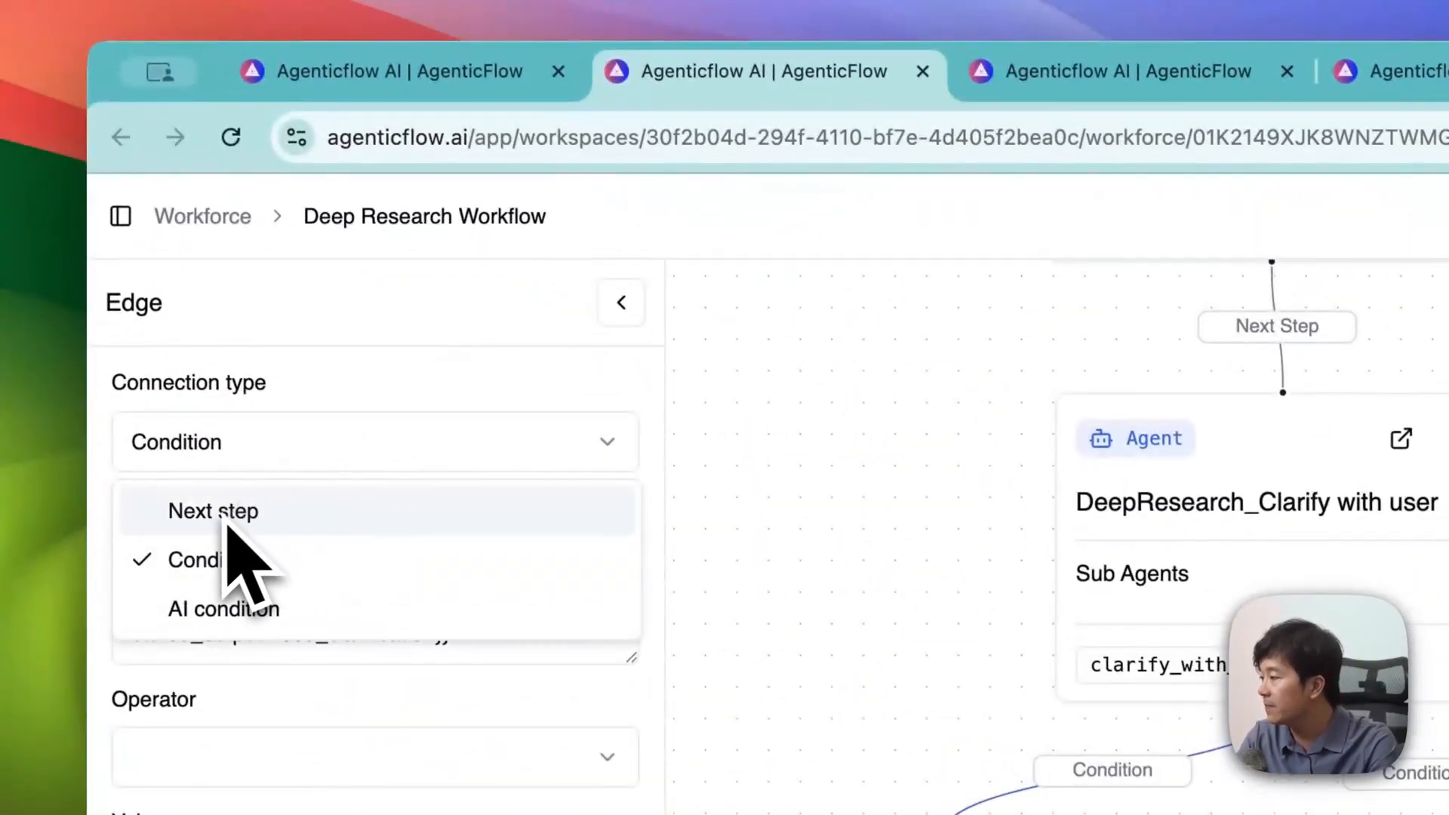
click(309, 290)
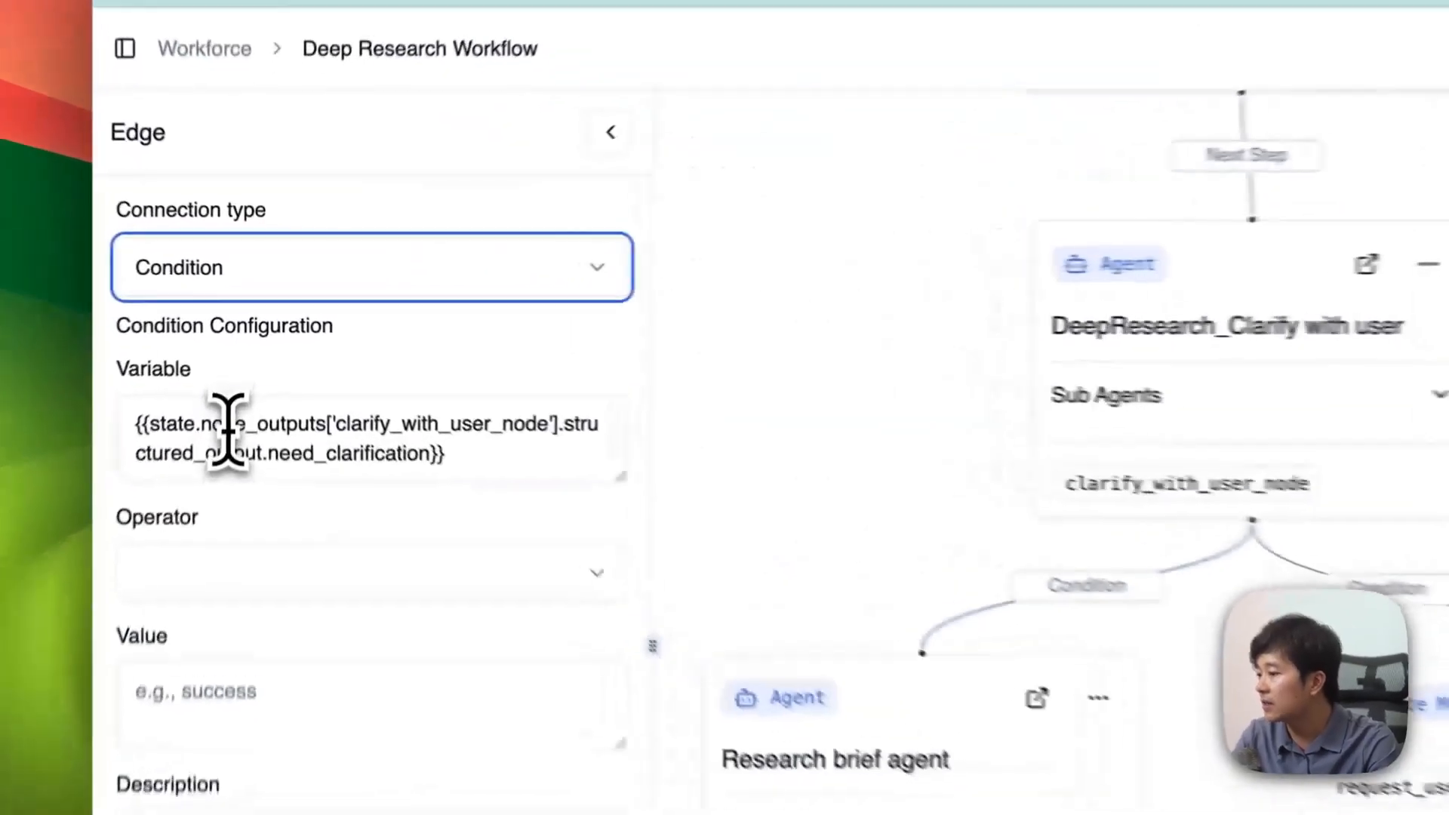
click(288, 358)
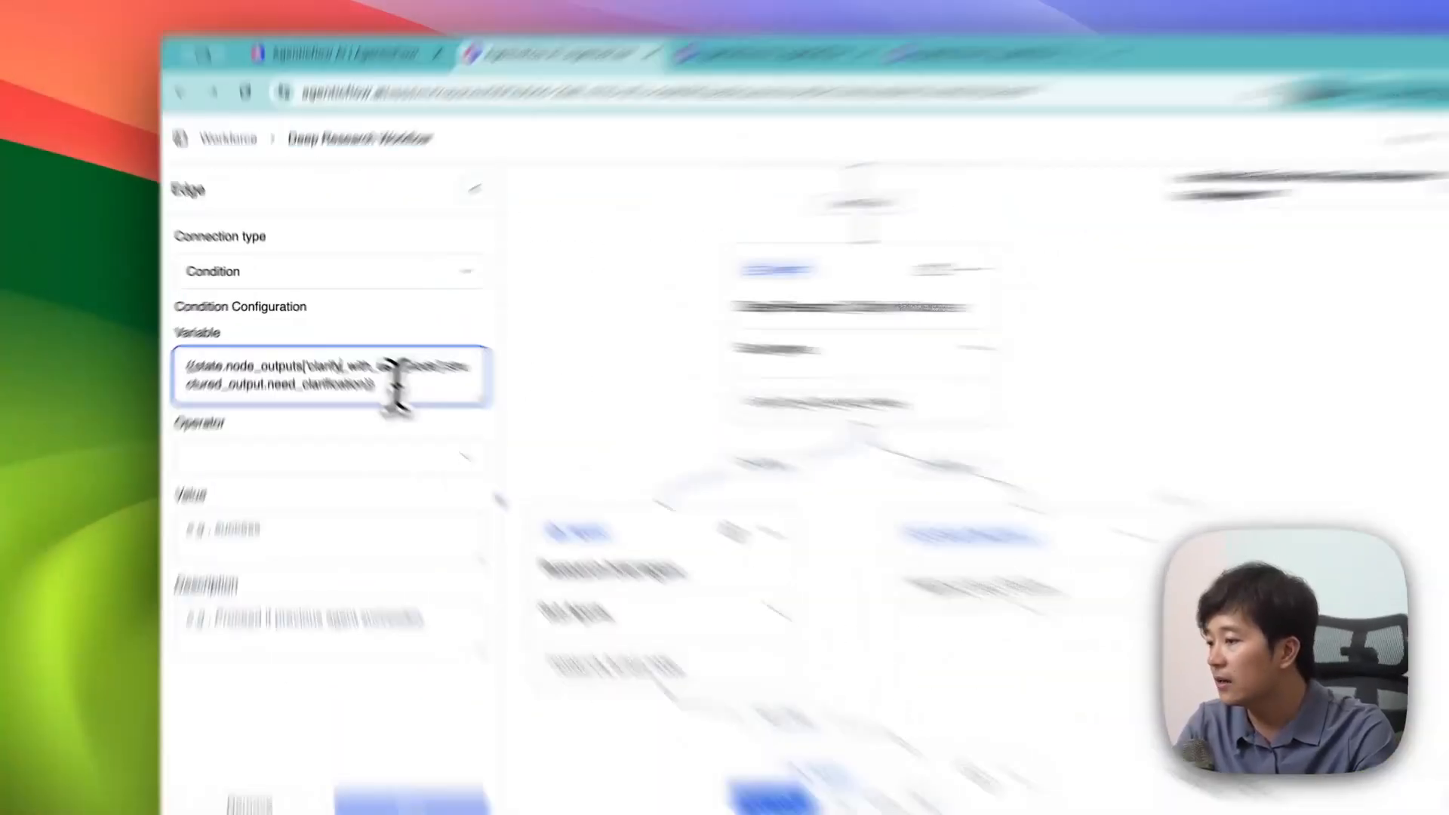
drag(364, 366, 301, 366)
drag(342, 453, 248, 449)
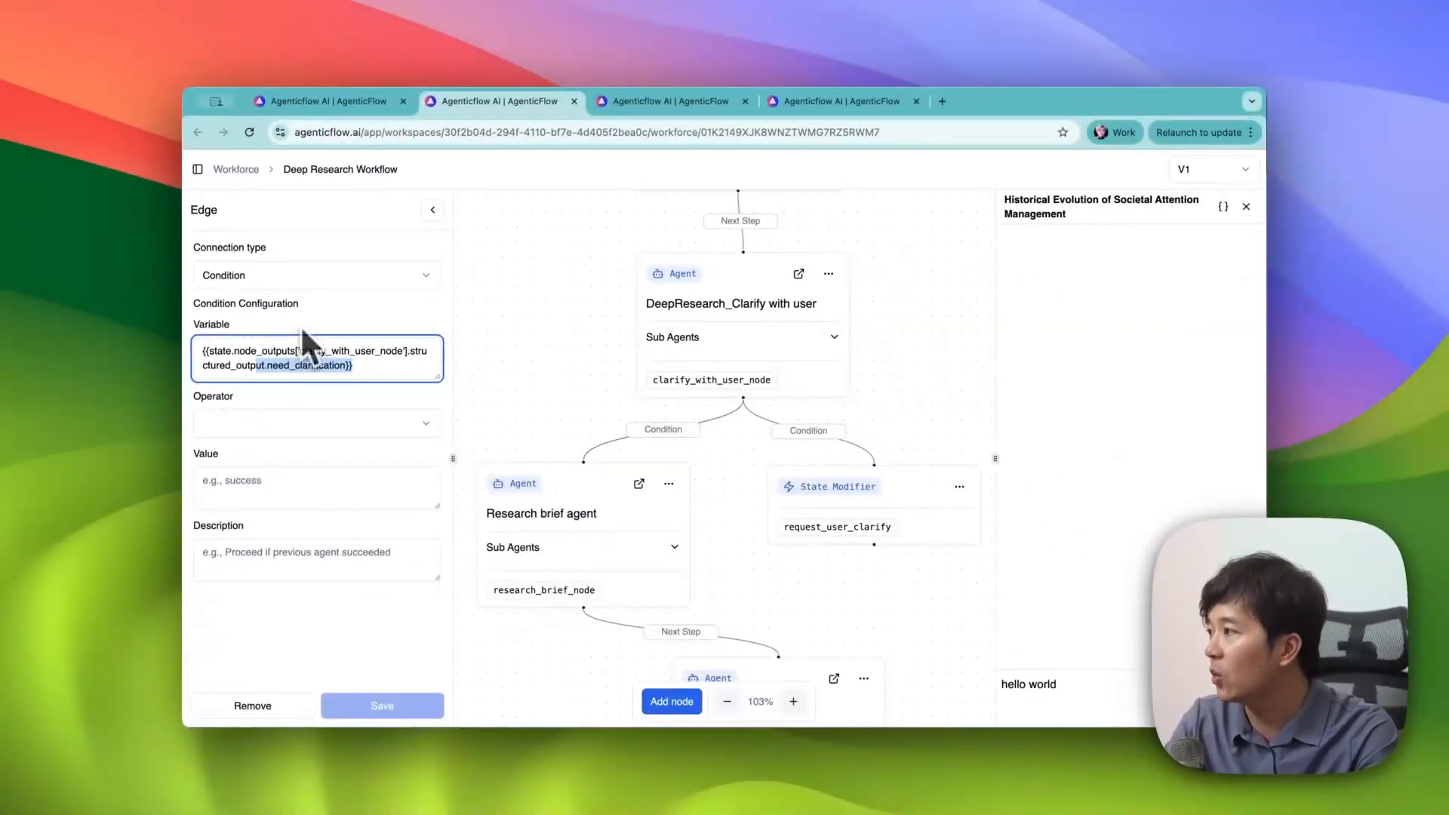
click(390, 326)
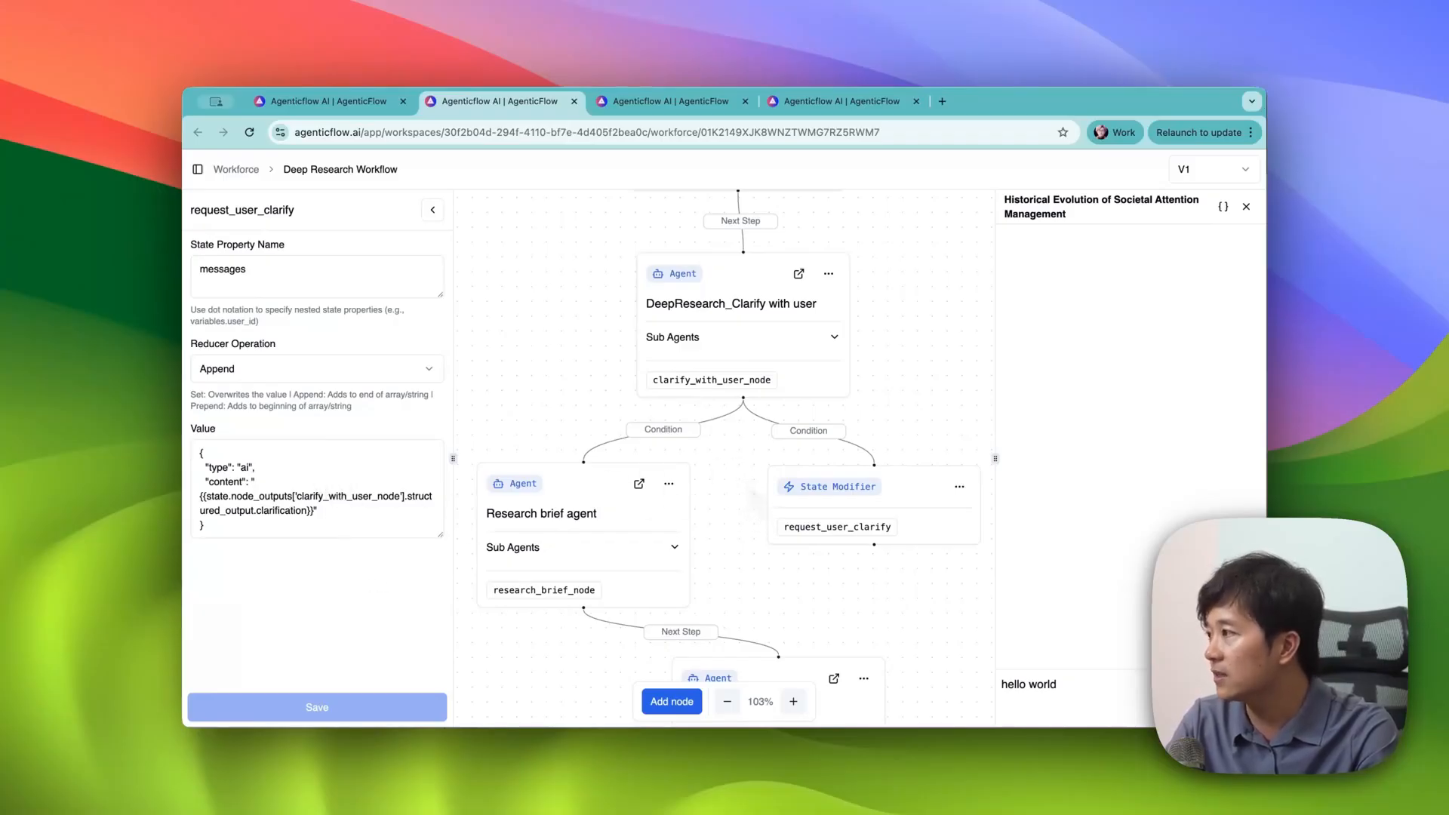
Step: Open the Research brief agent and compare its input message with its settings
scroll(749, 486, down, 3)
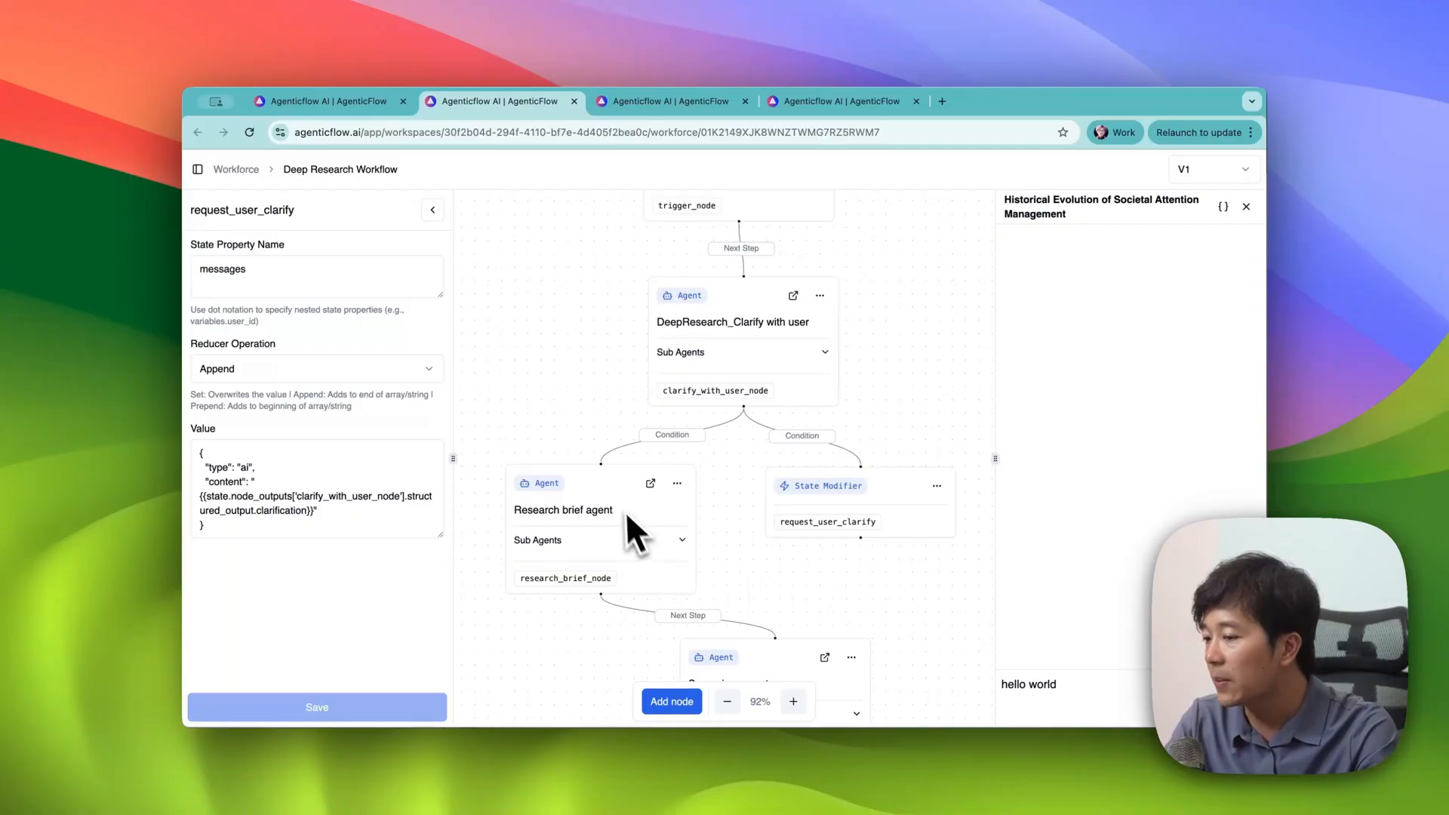
click(594, 505)
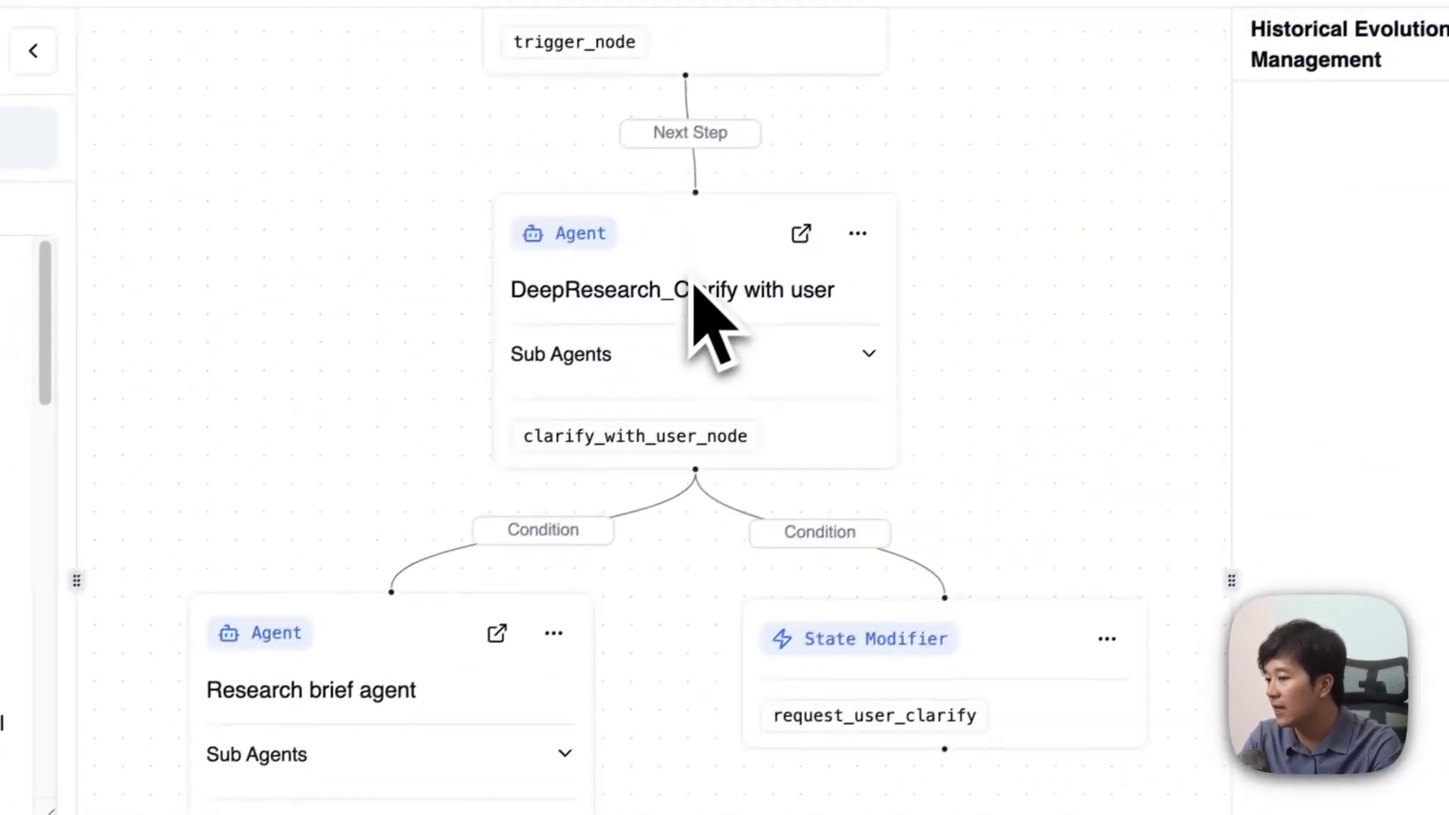
drag(699, 679, 685, 347)
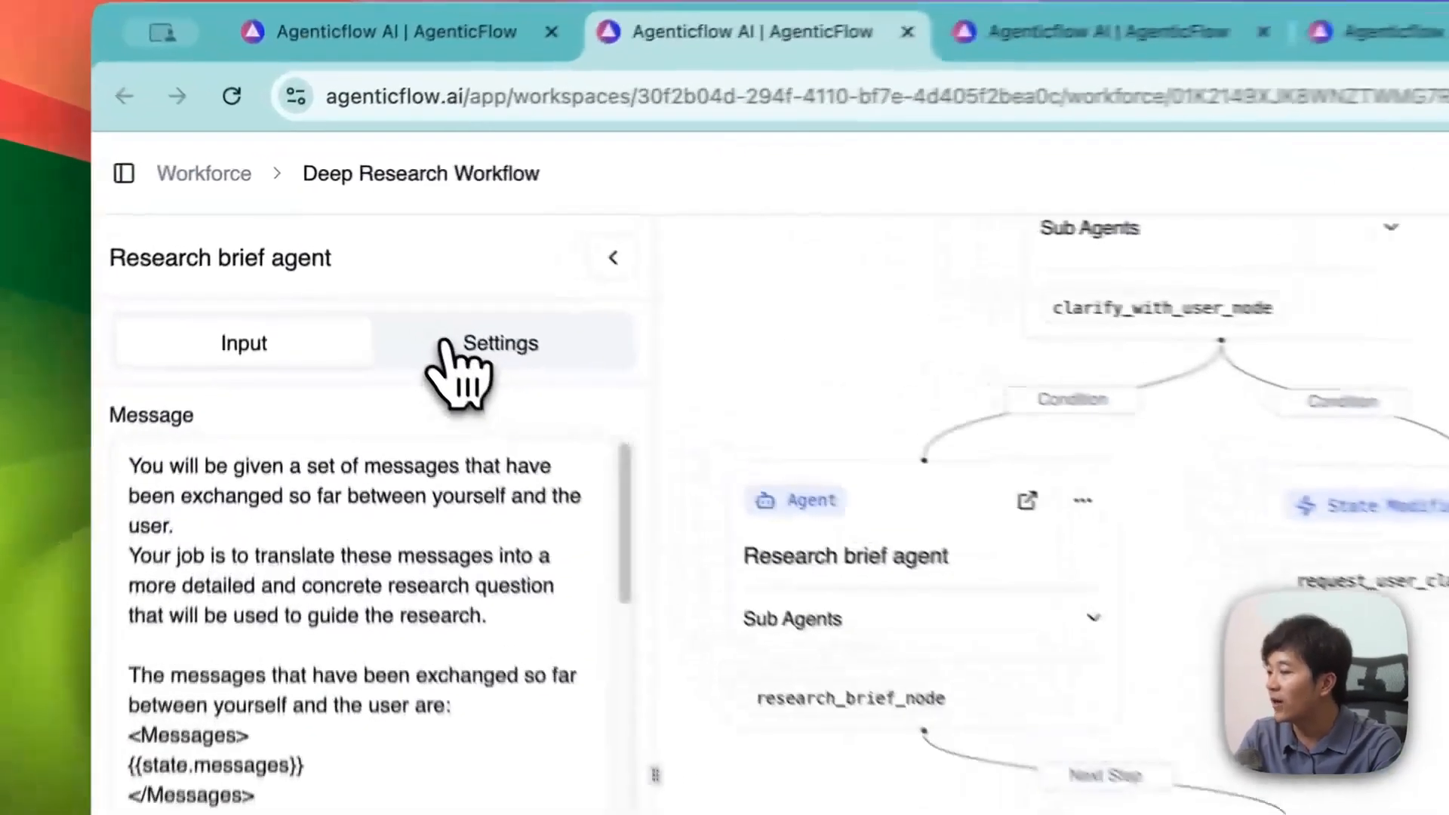
click(381, 254)
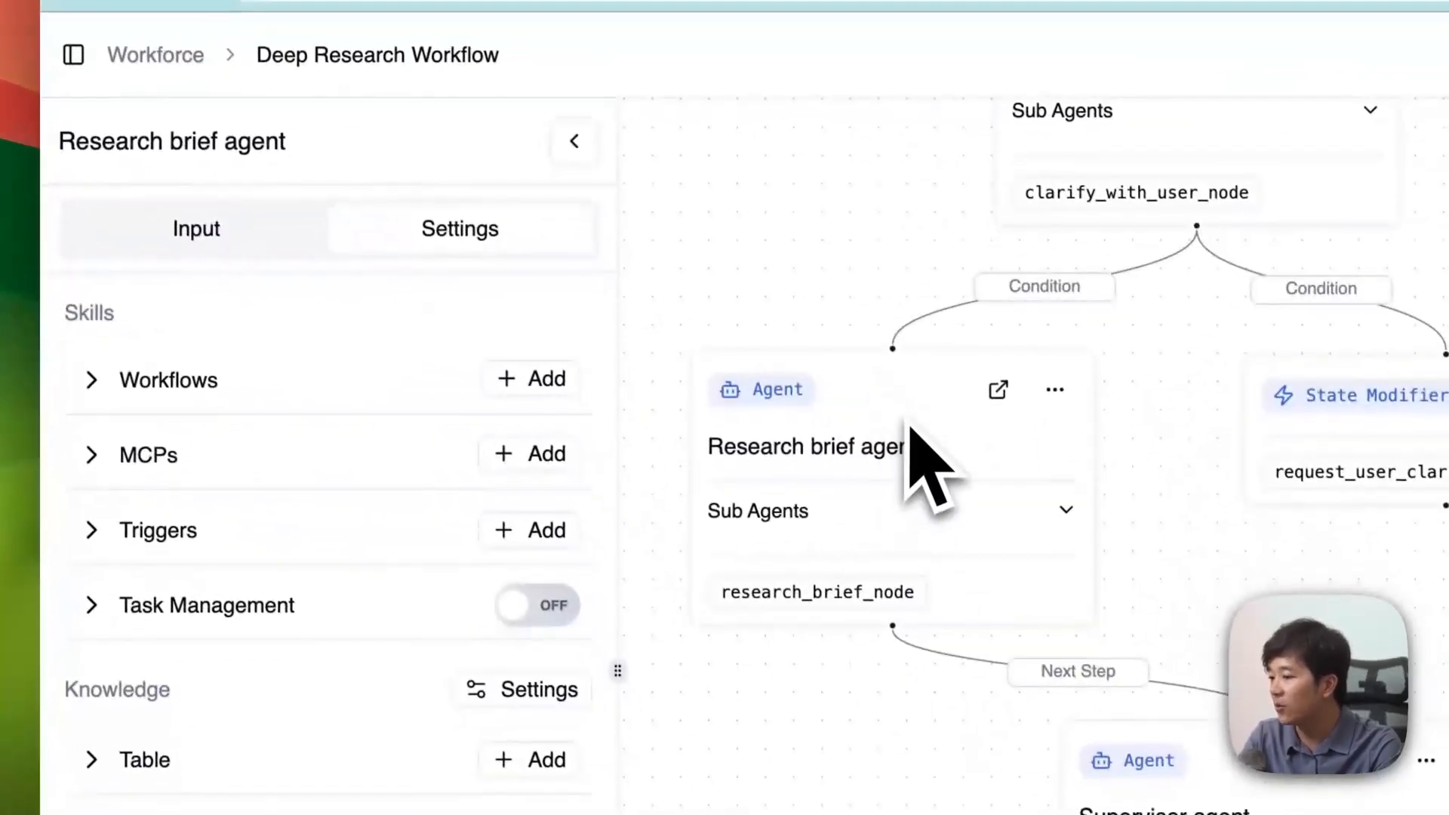
click(231, 240)
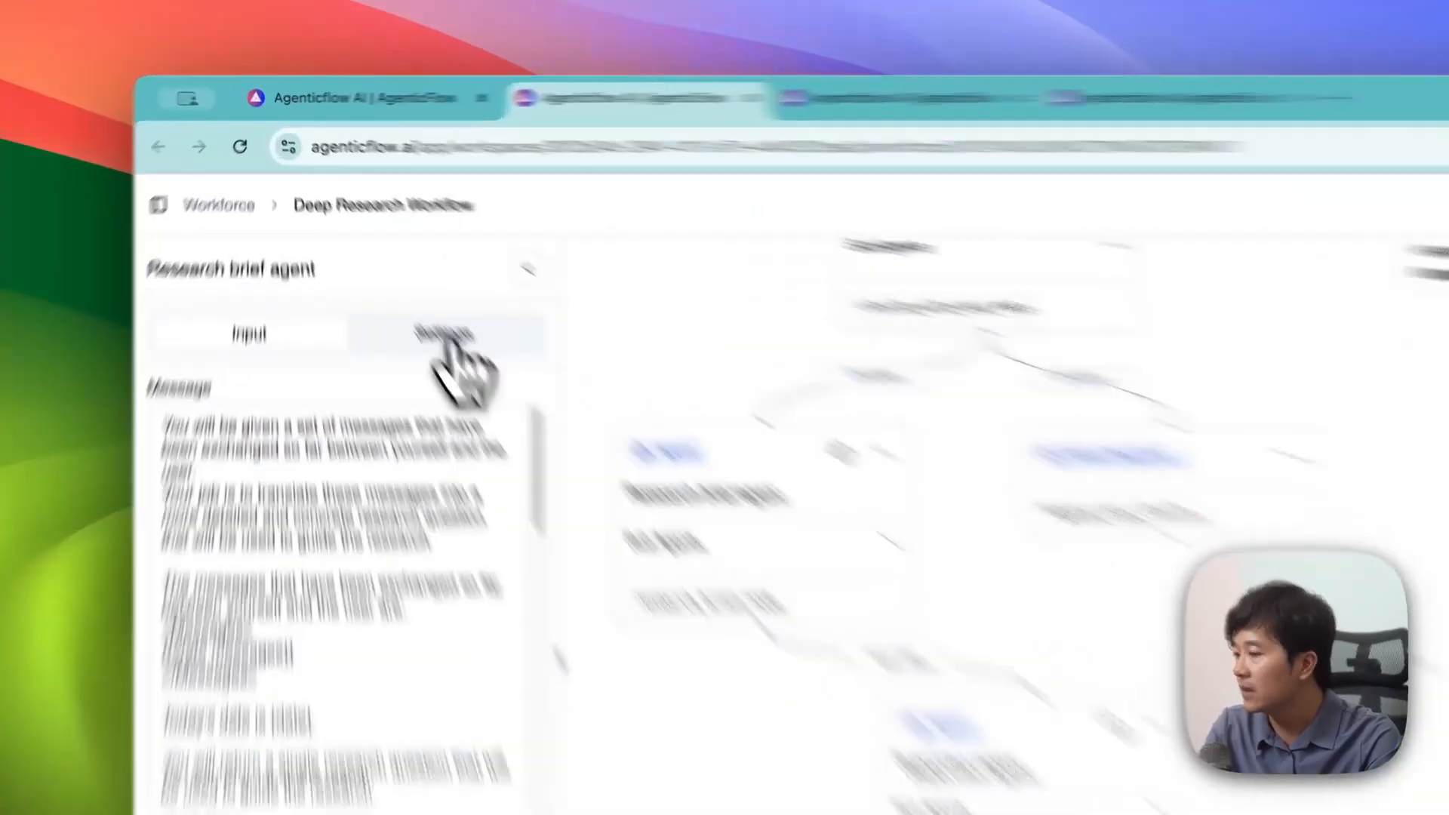
click(405, 250)
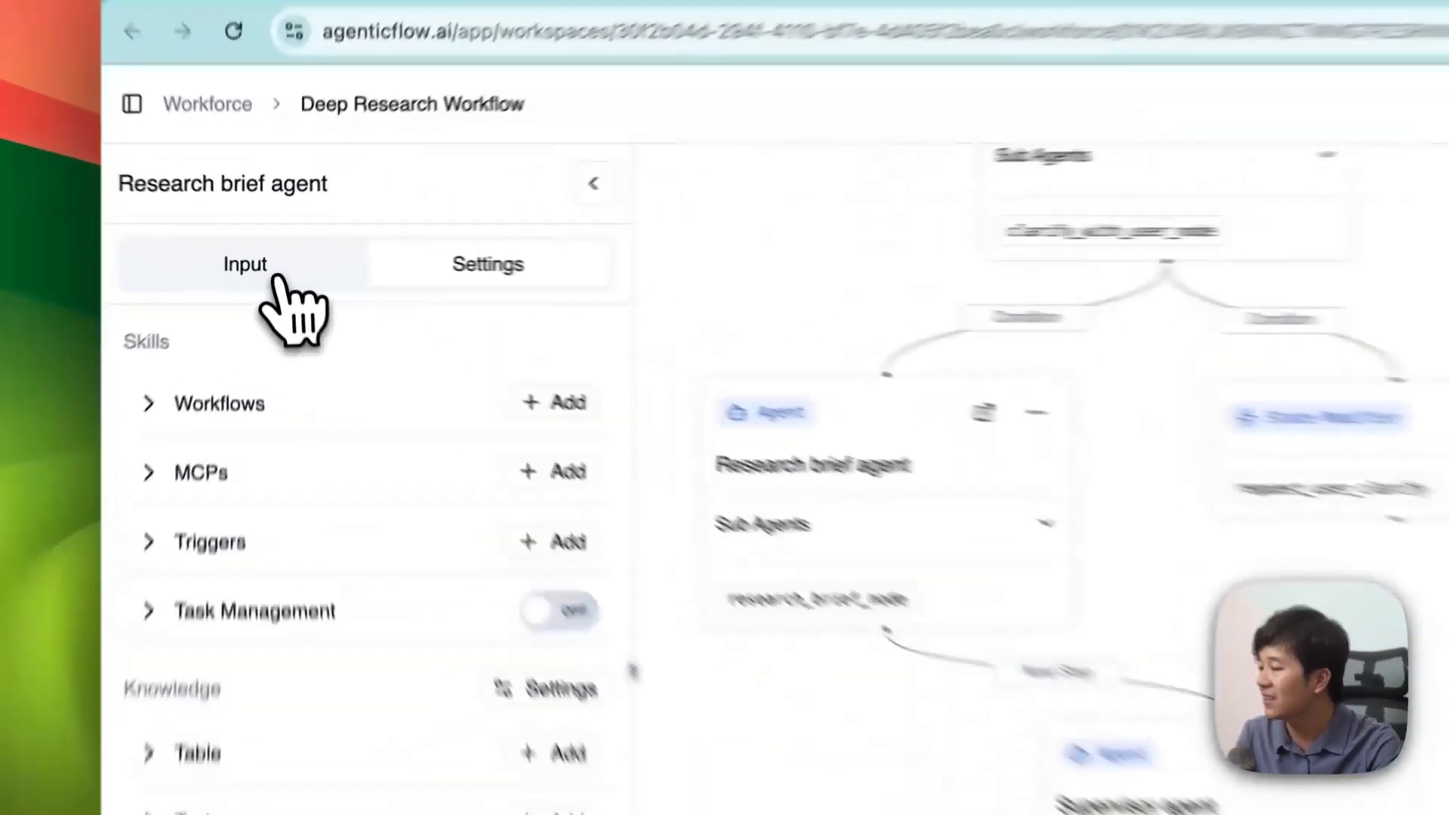
click(274, 255)
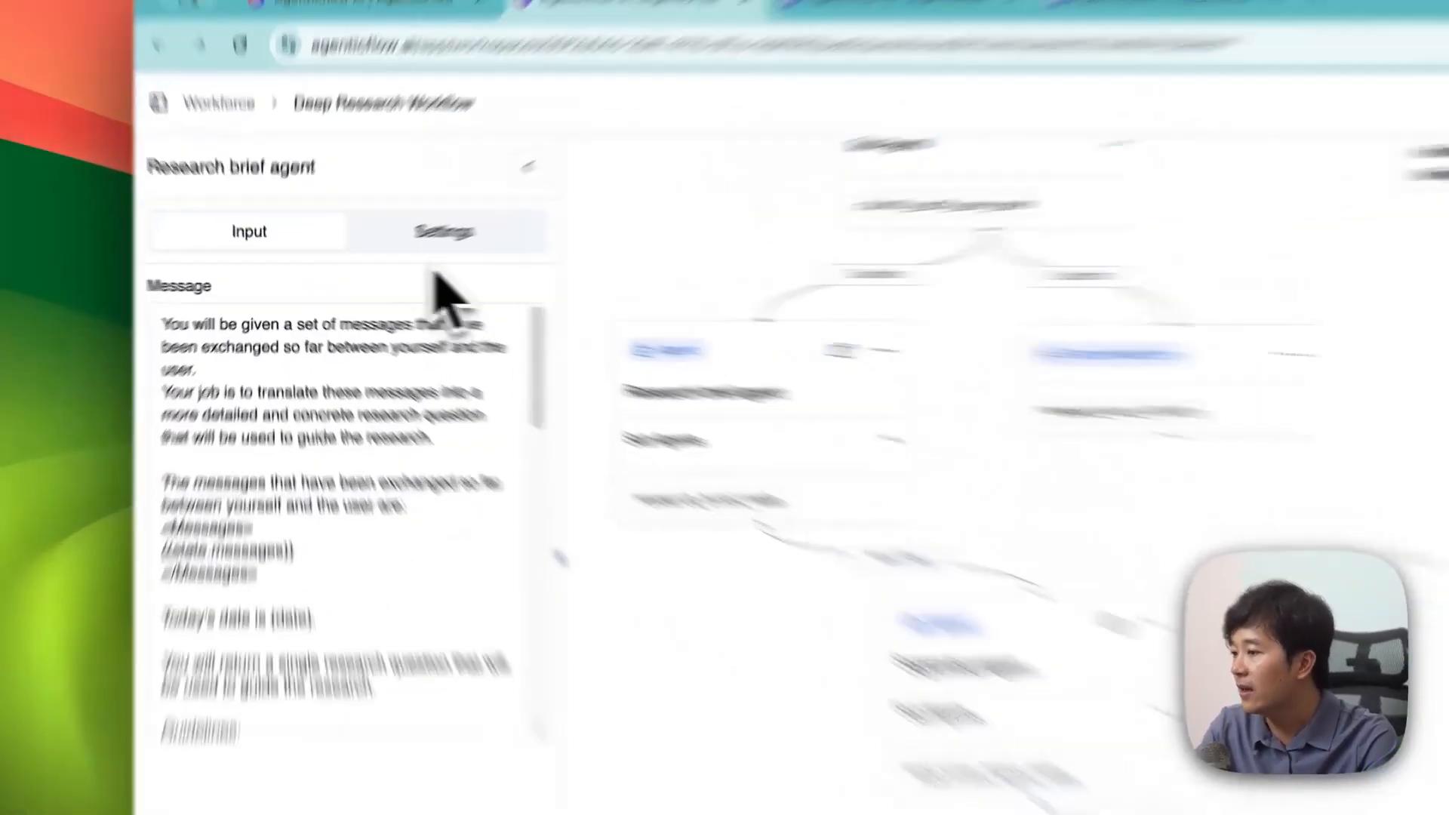
Step: Expand the chat instructions in the Research brief agent's settings and inspect its system prompt field
click(376, 257)
scroll(494, 249, down, 5)
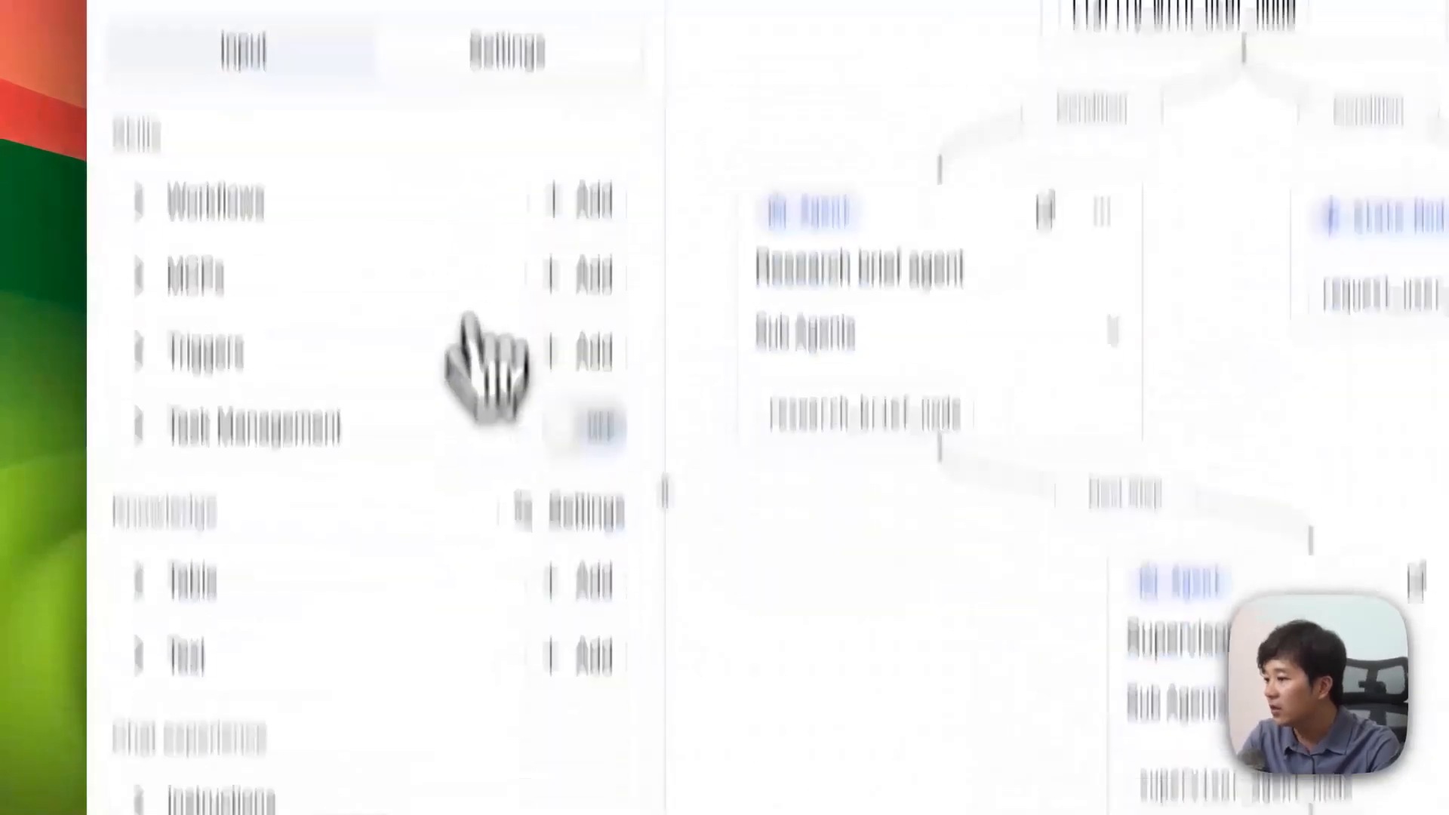
click(271, 589)
scroll(286, 630, down, 4)
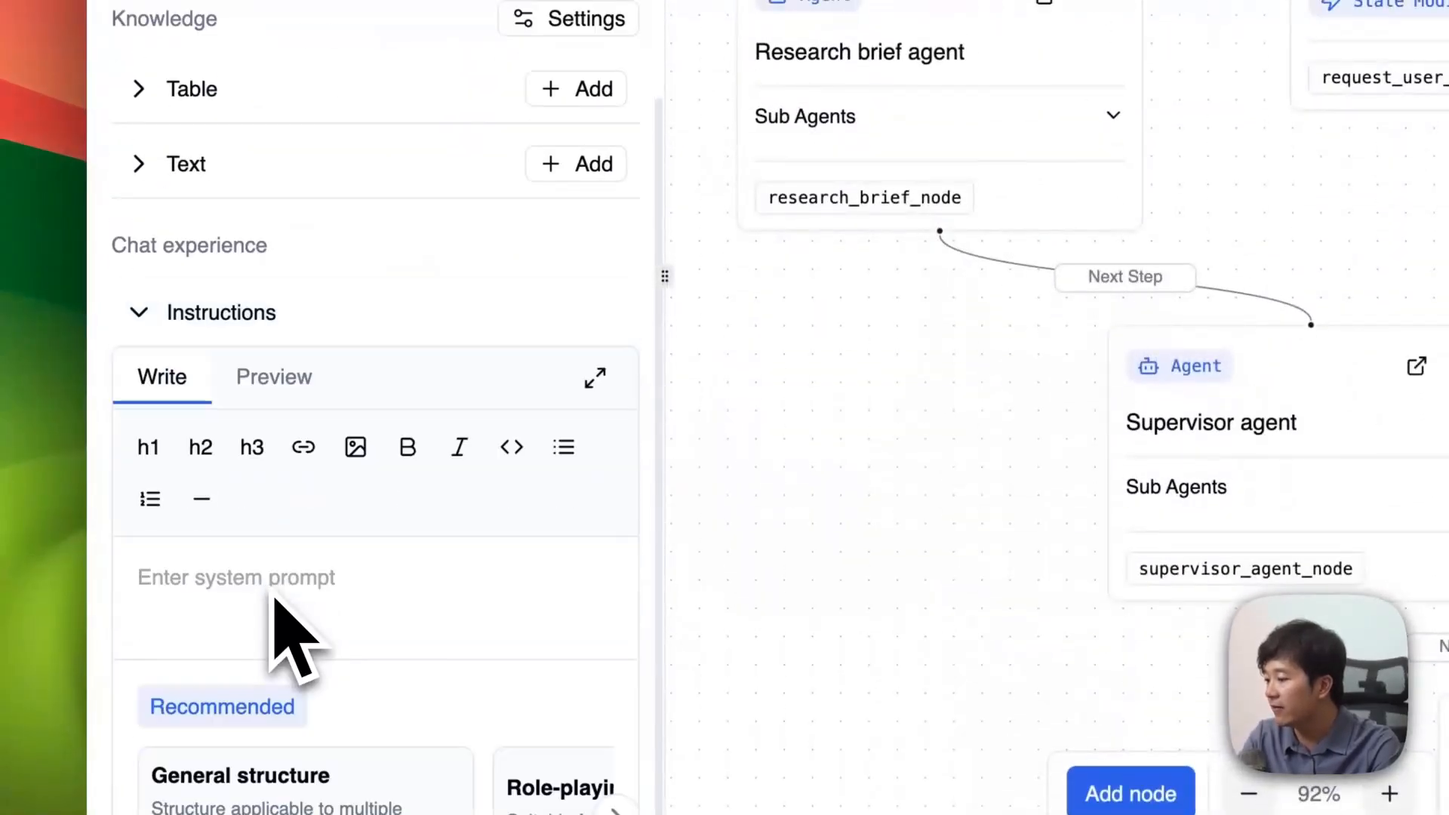
scroll(385, 355, up, 4)
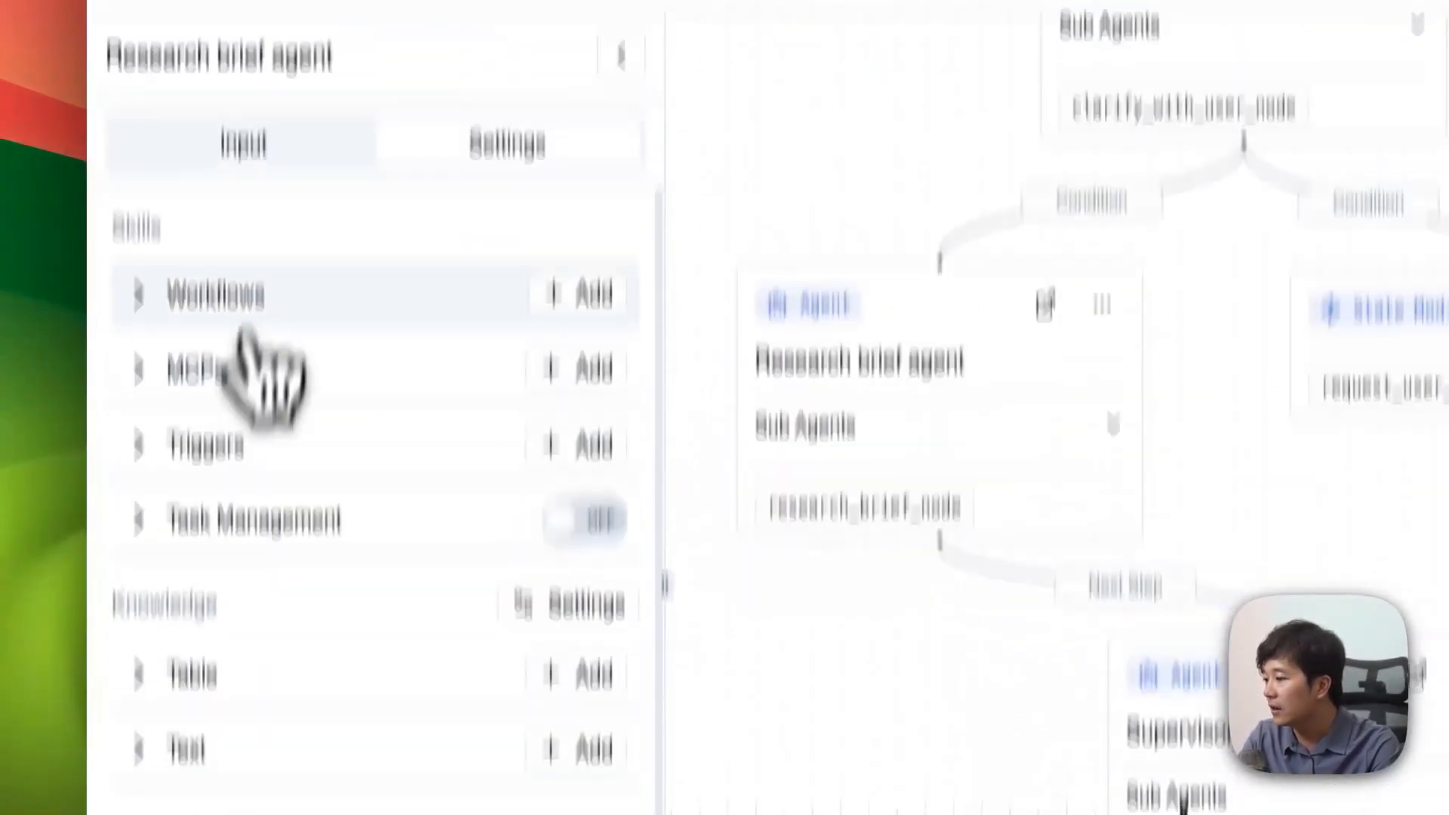
Step: Expand the Research brief agent's Workflows and MCPs skills to check what is attached, and collapse both again
click(211, 412)
click(216, 556)
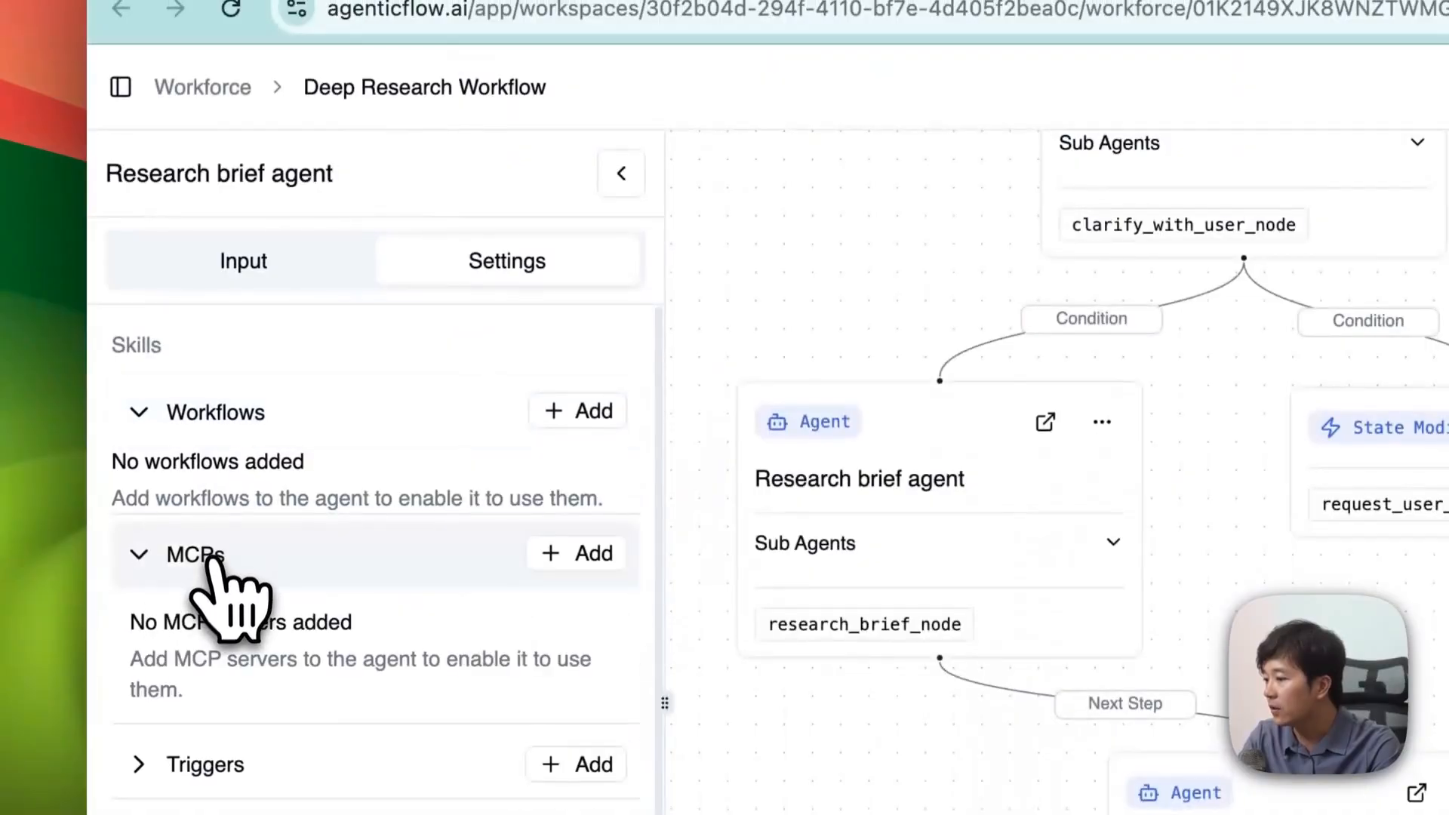
click(215, 412)
click(215, 487)
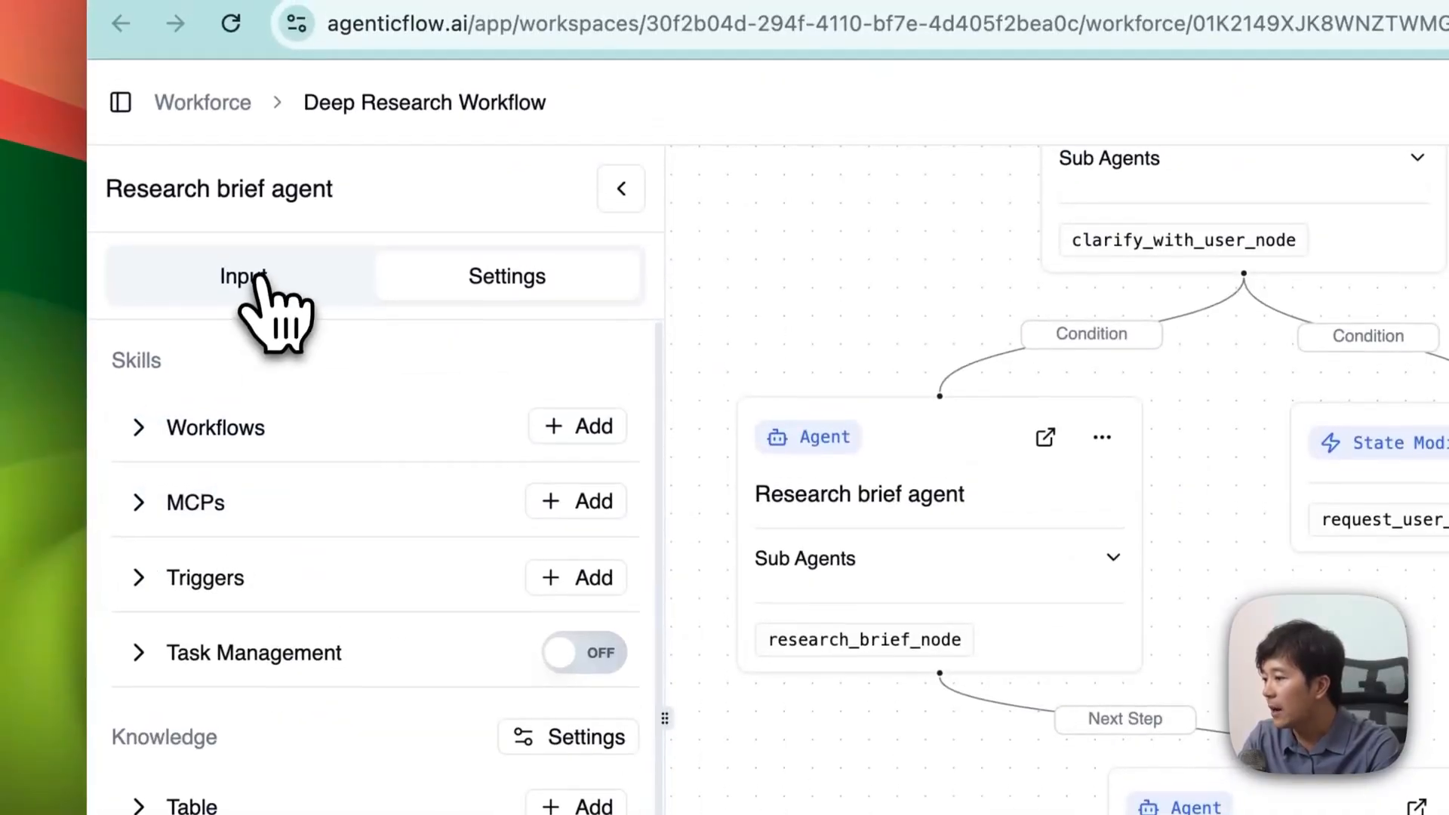
Step: Return to the Research brief agent's input message and highlight its opening paragraphs and the {{state.messages}} block
click(260, 279)
click(300, 445)
drag(140, 406, 324, 619)
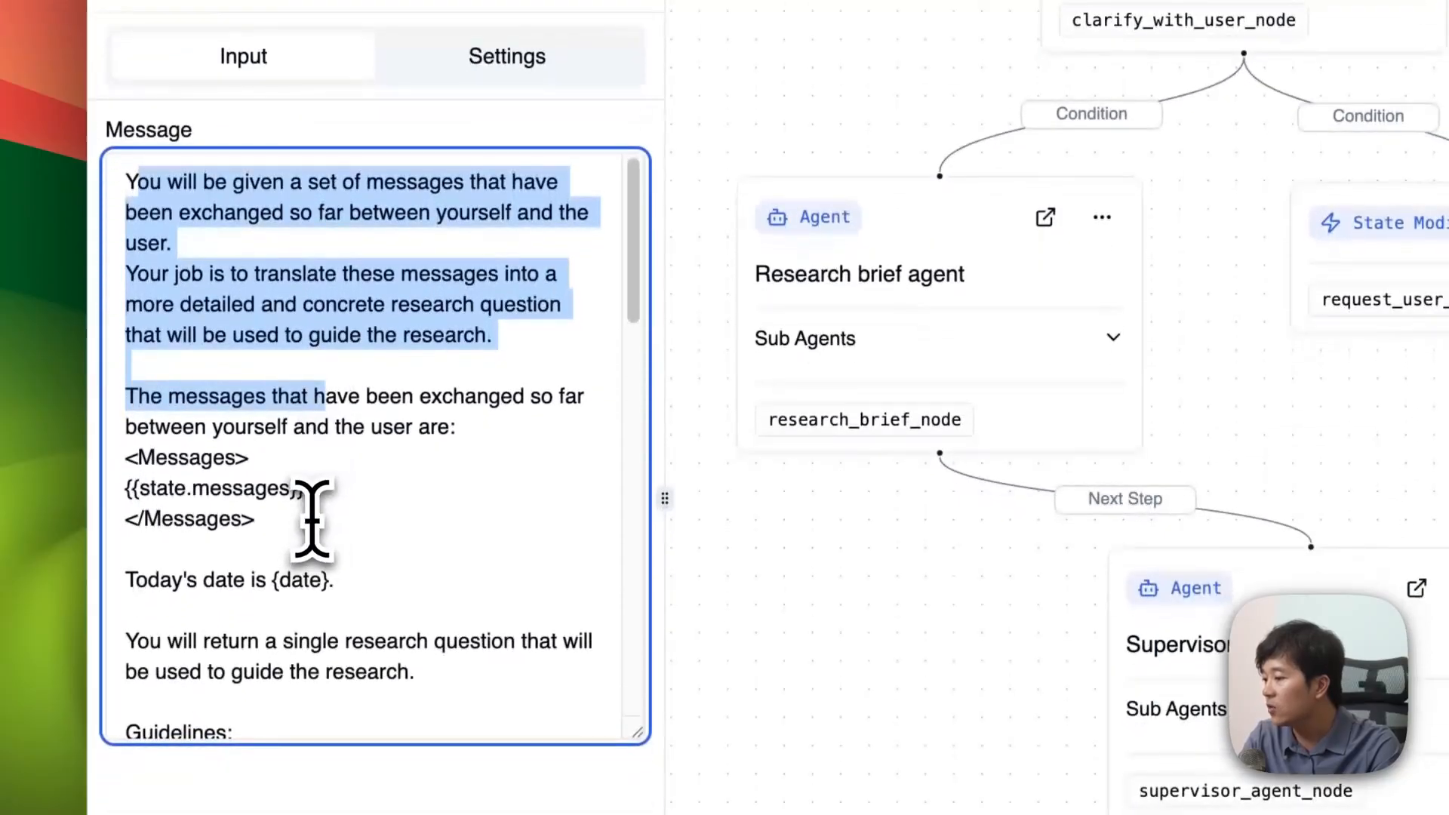
drag(312, 519, 127, 459)
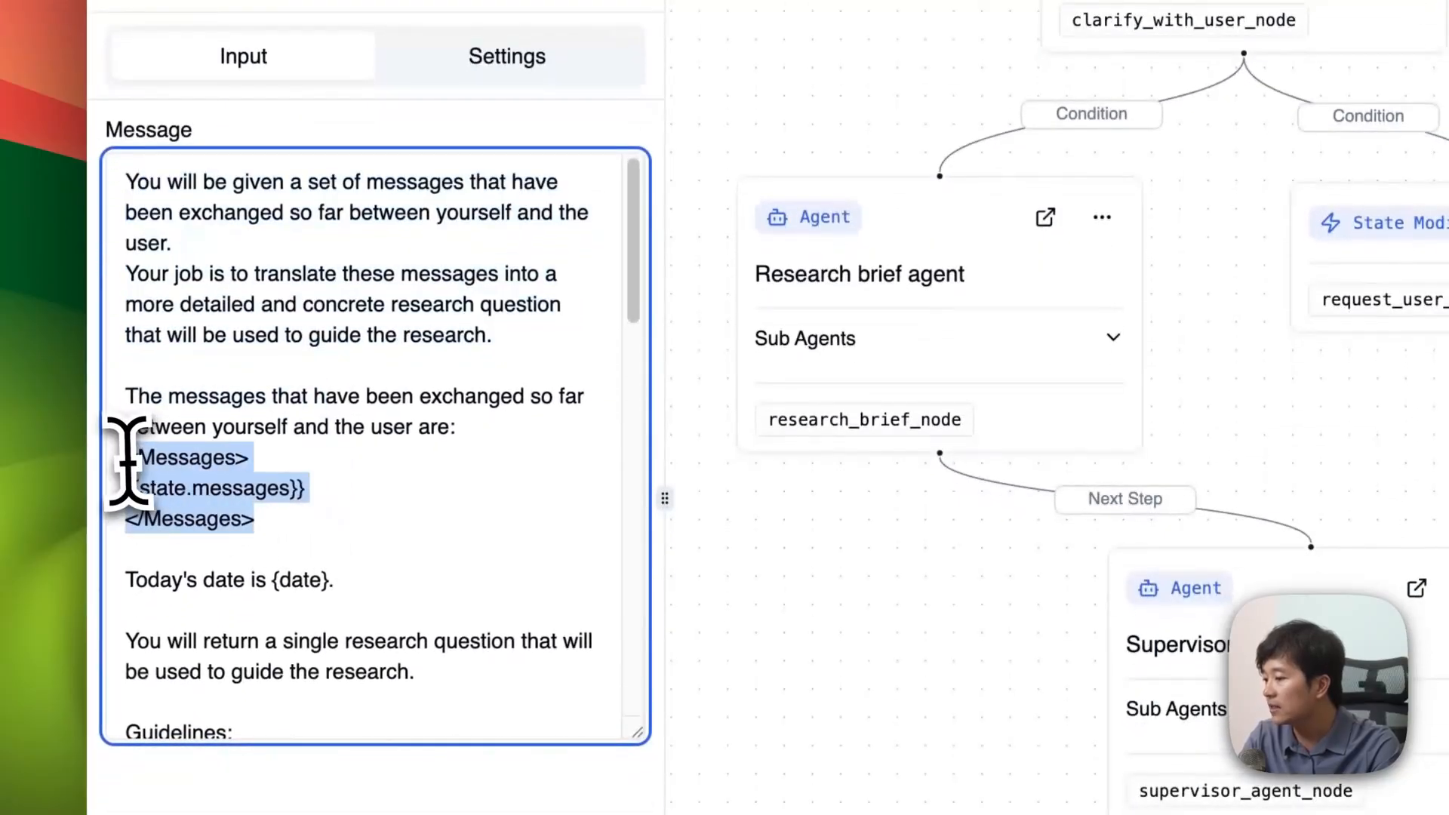
drag(1151, 132, 1231, 302)
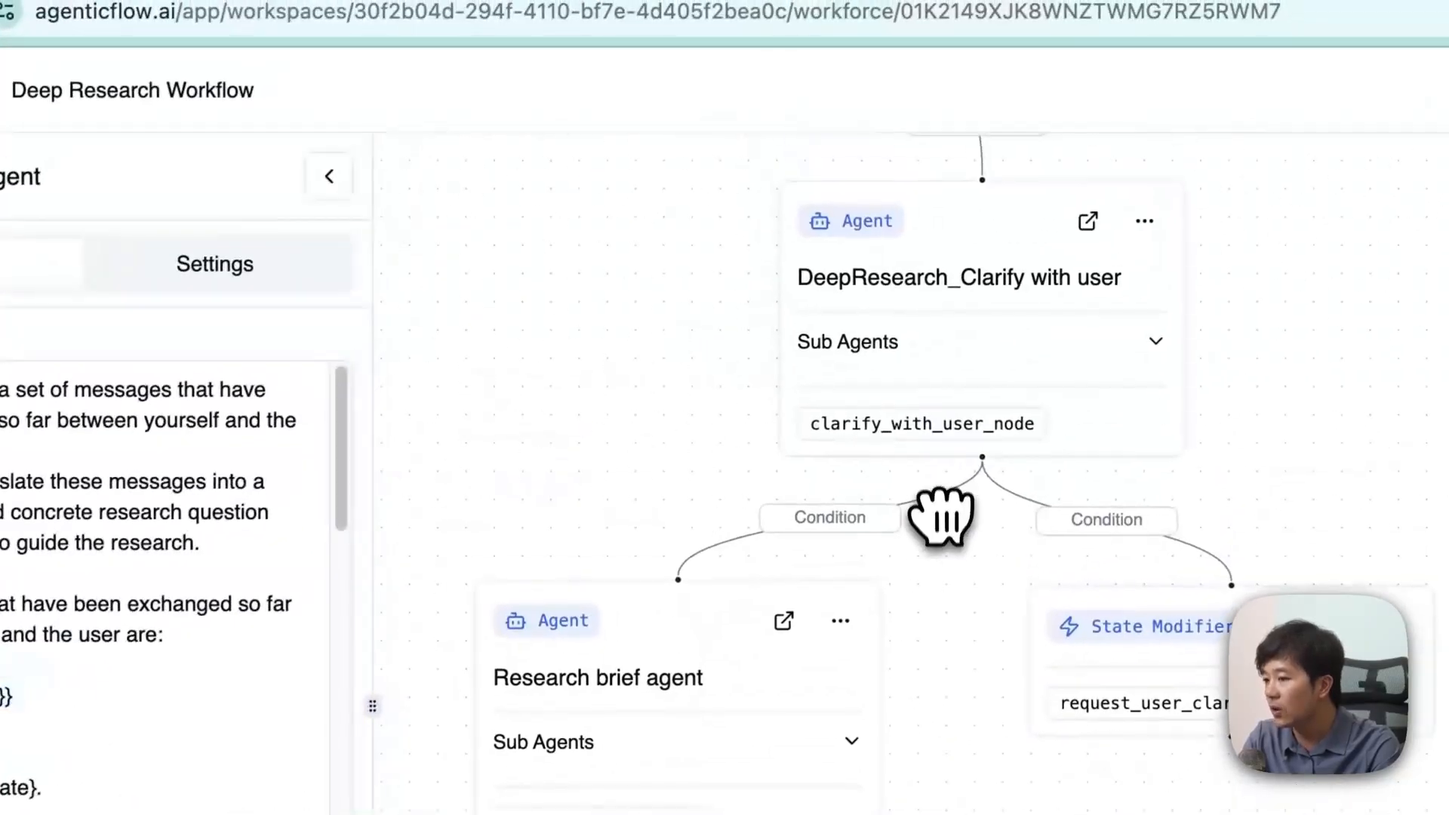
drag(664, 332, 602, 599)
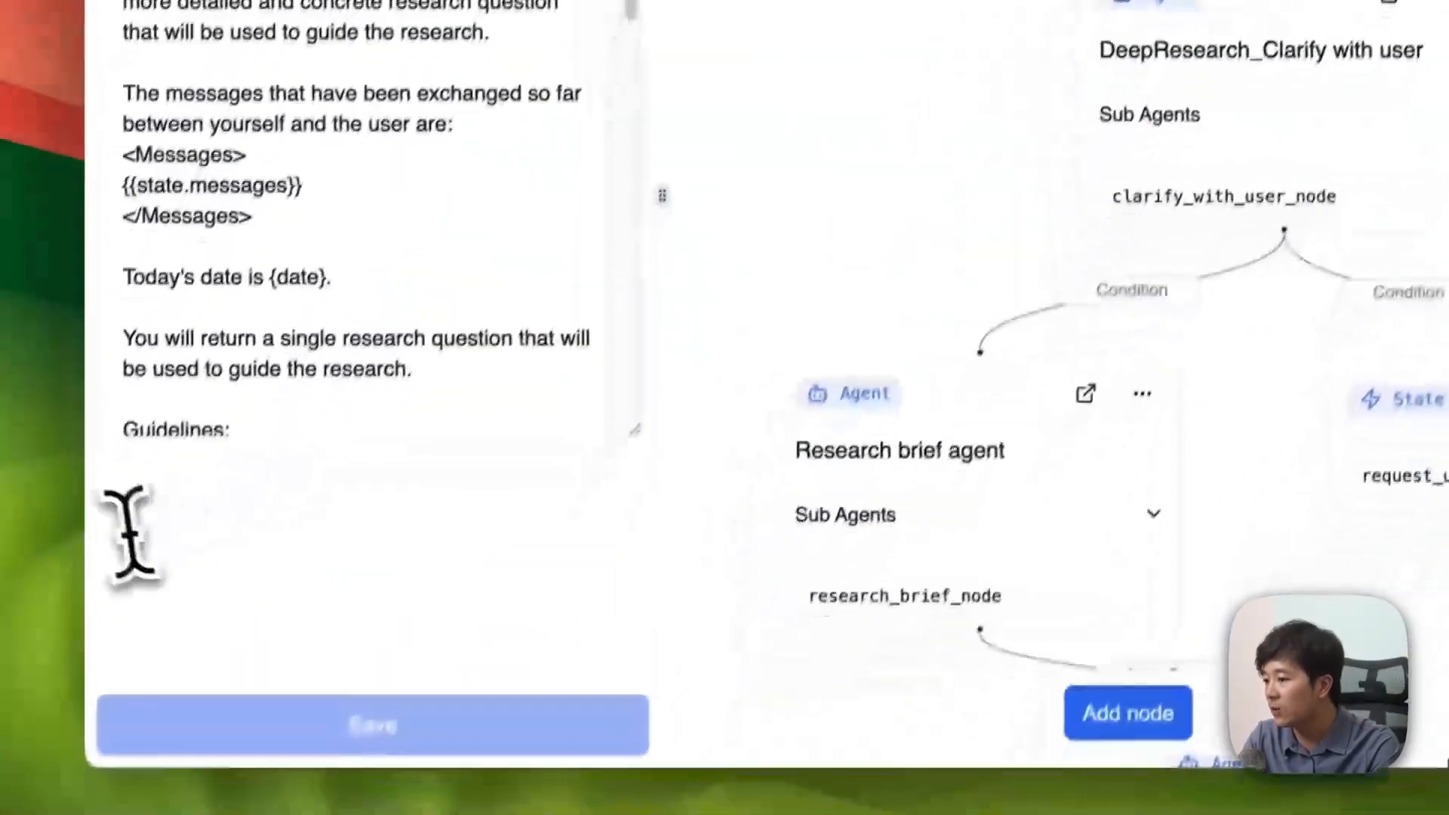
Step: Highlight the {date} placeholder and the single research question instruction in the Research brief agent's message
scroll(204, 323, down, 2)
drag(355, 226, 272, 230)
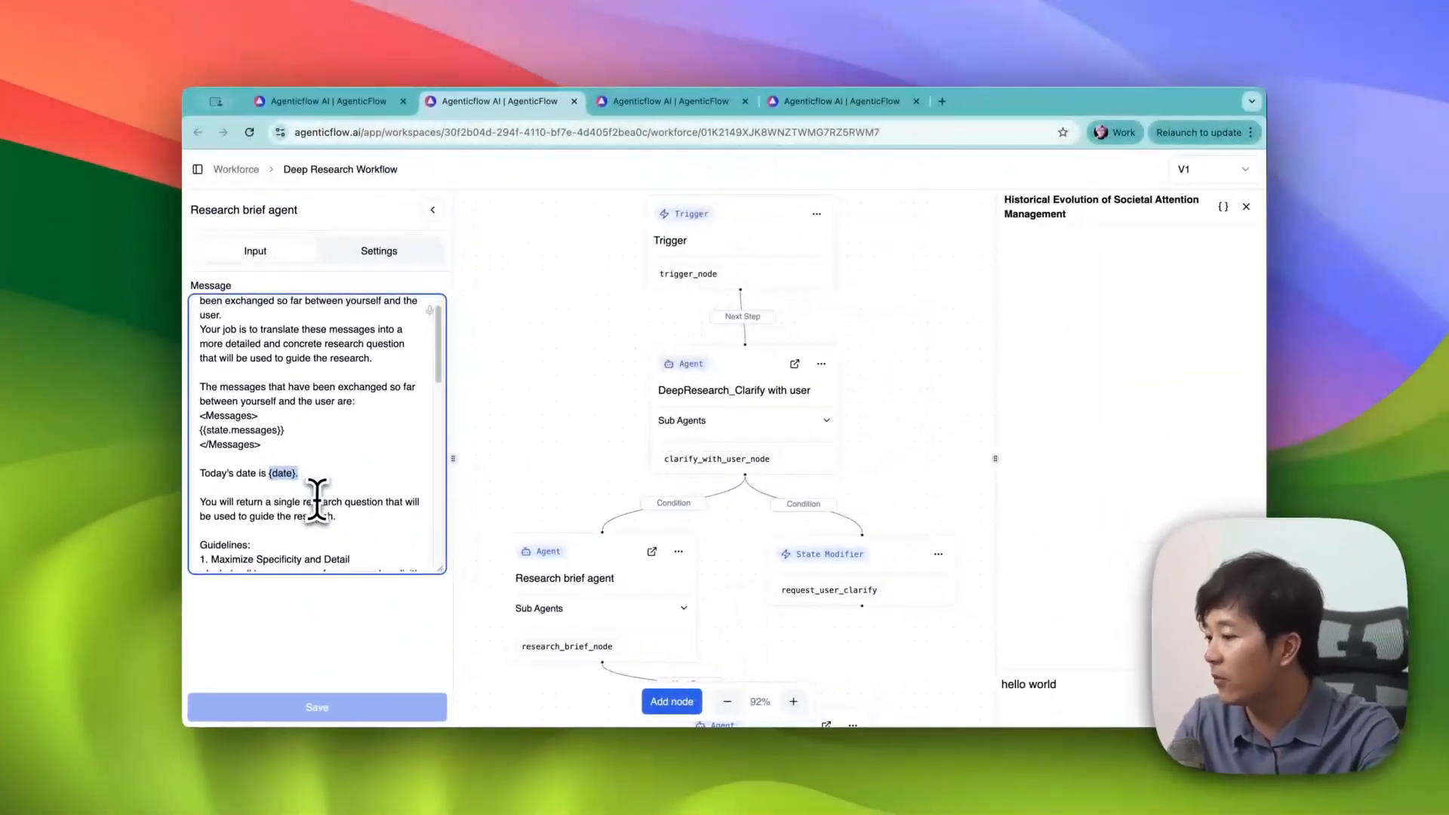
scroll(317, 499, down, 4)
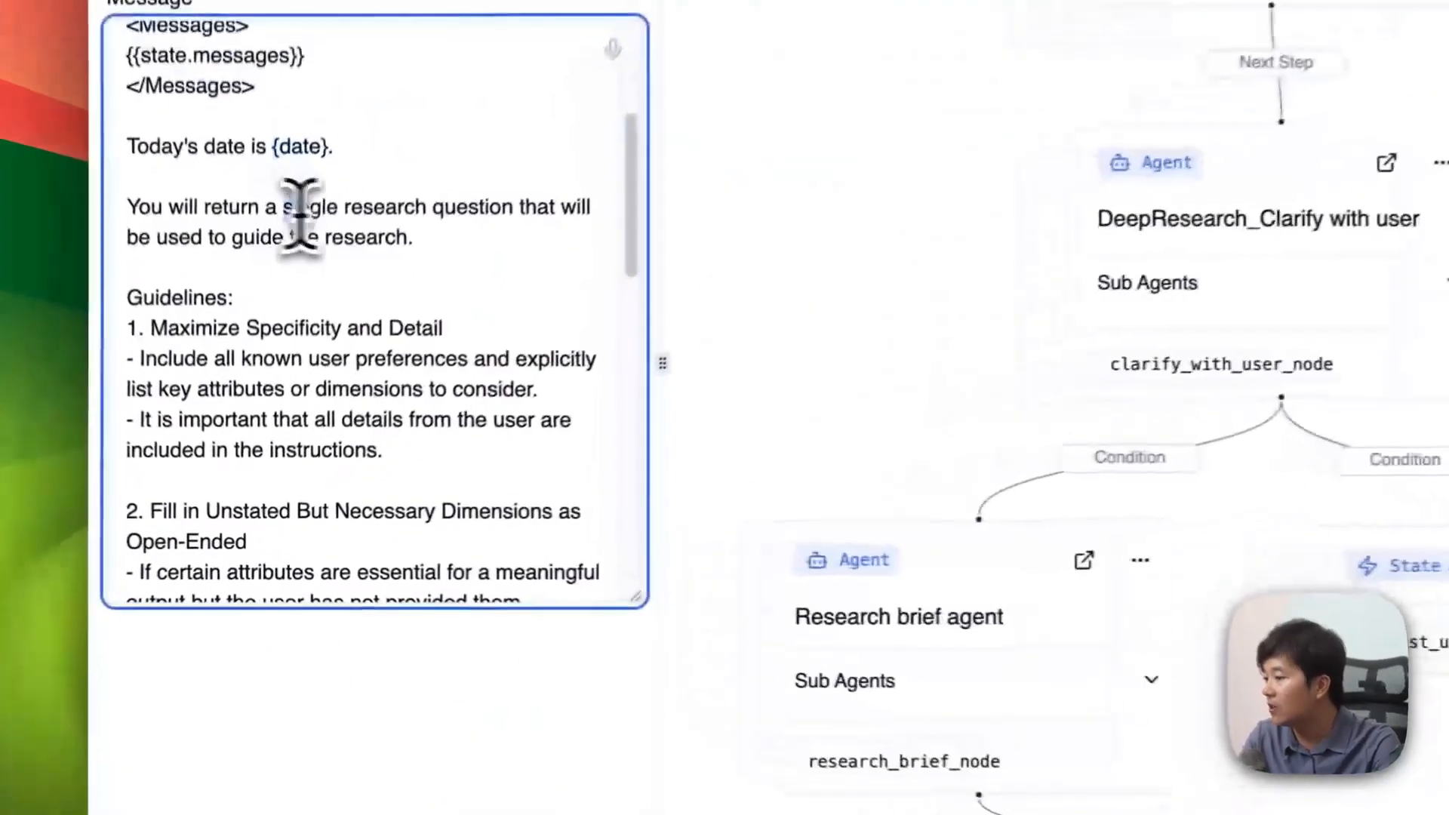
drag(273, 387, 378, 392)
drag(513, 222, 500, 240)
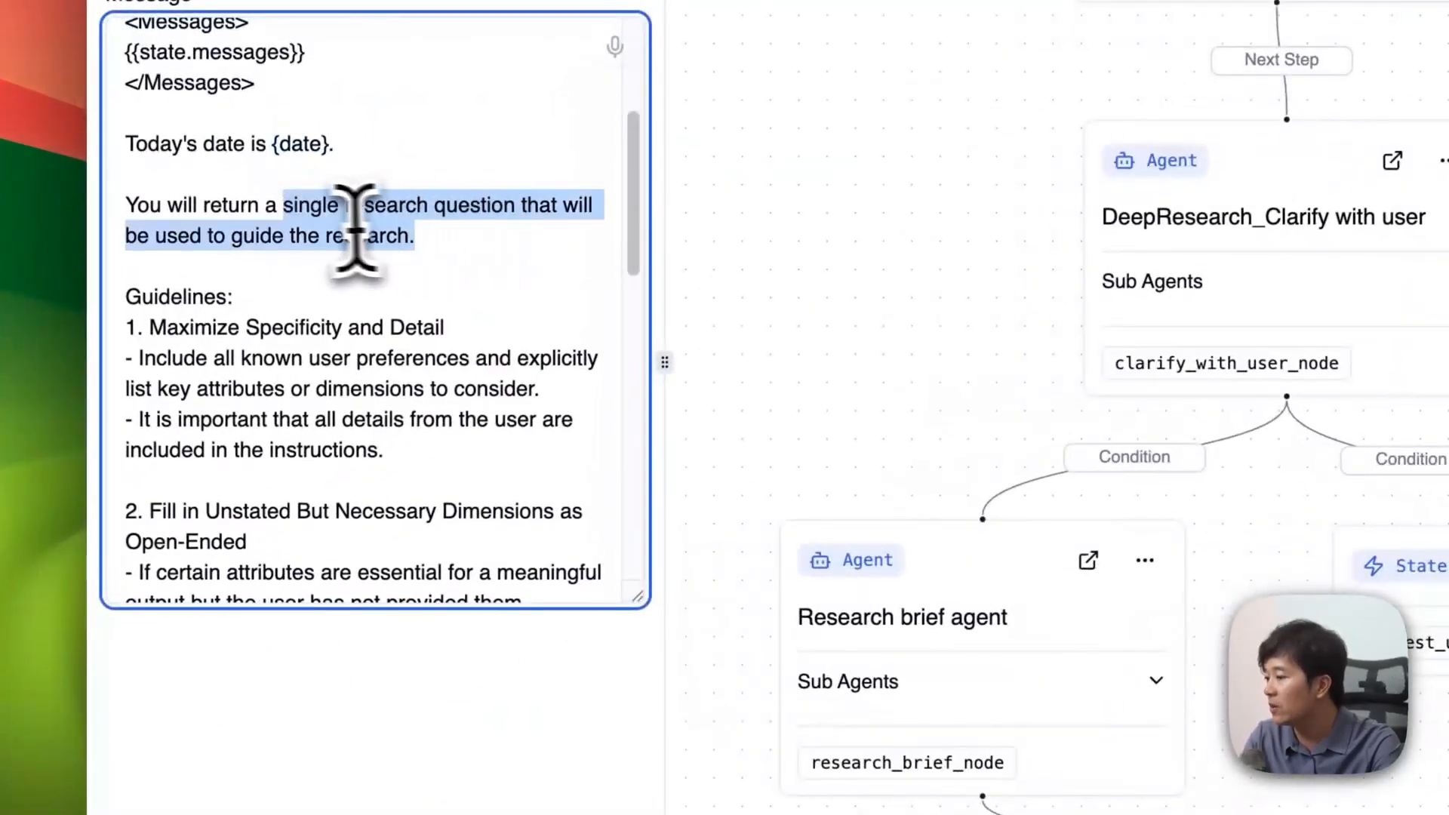
click(153, 347)
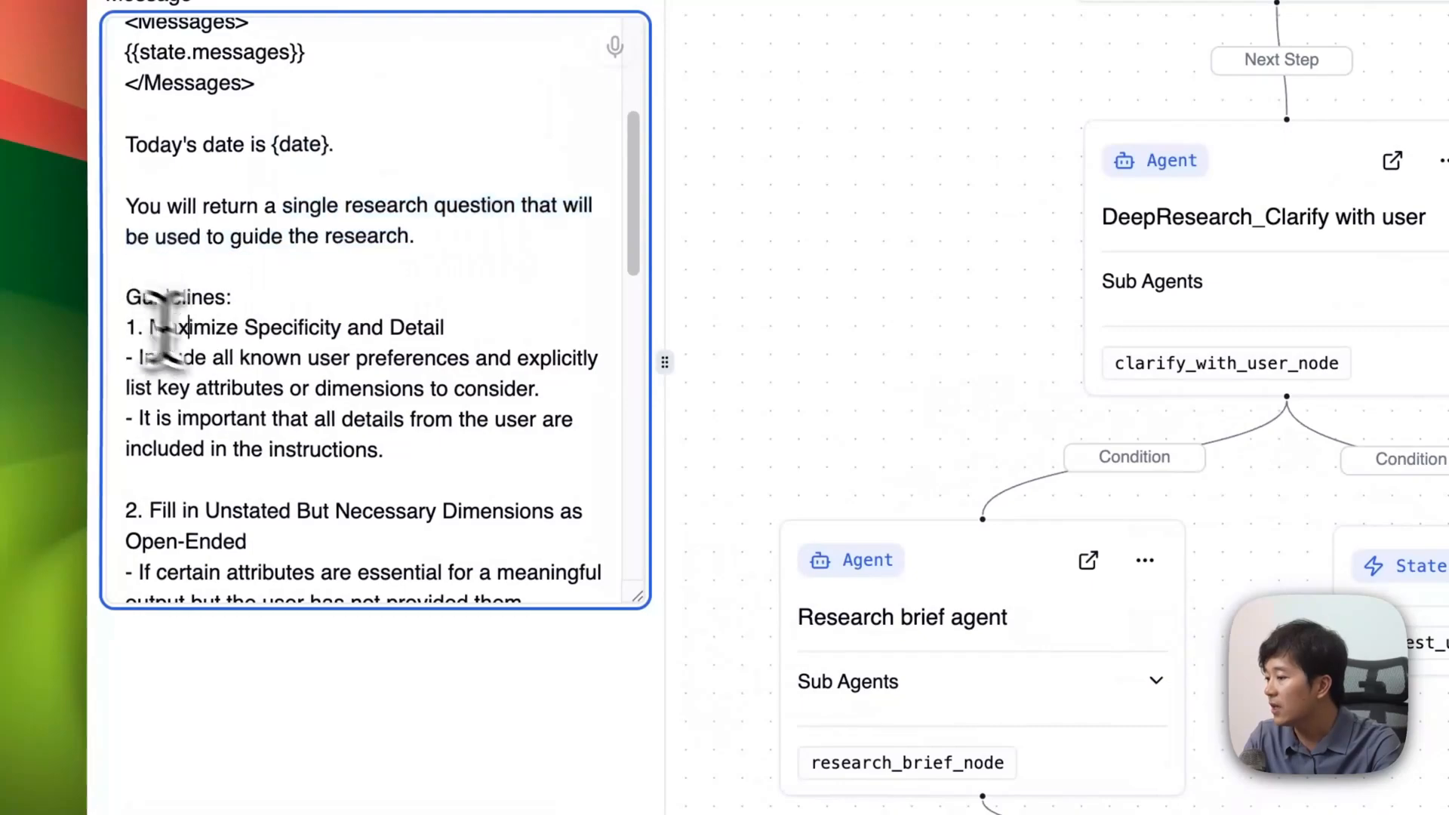
Step: Highlight the Maximize Specificity and Detail guideline, and read the remaining guidelines through to the end of the message
drag(400, 449, 143, 326)
scroll(147, 317, down, 2)
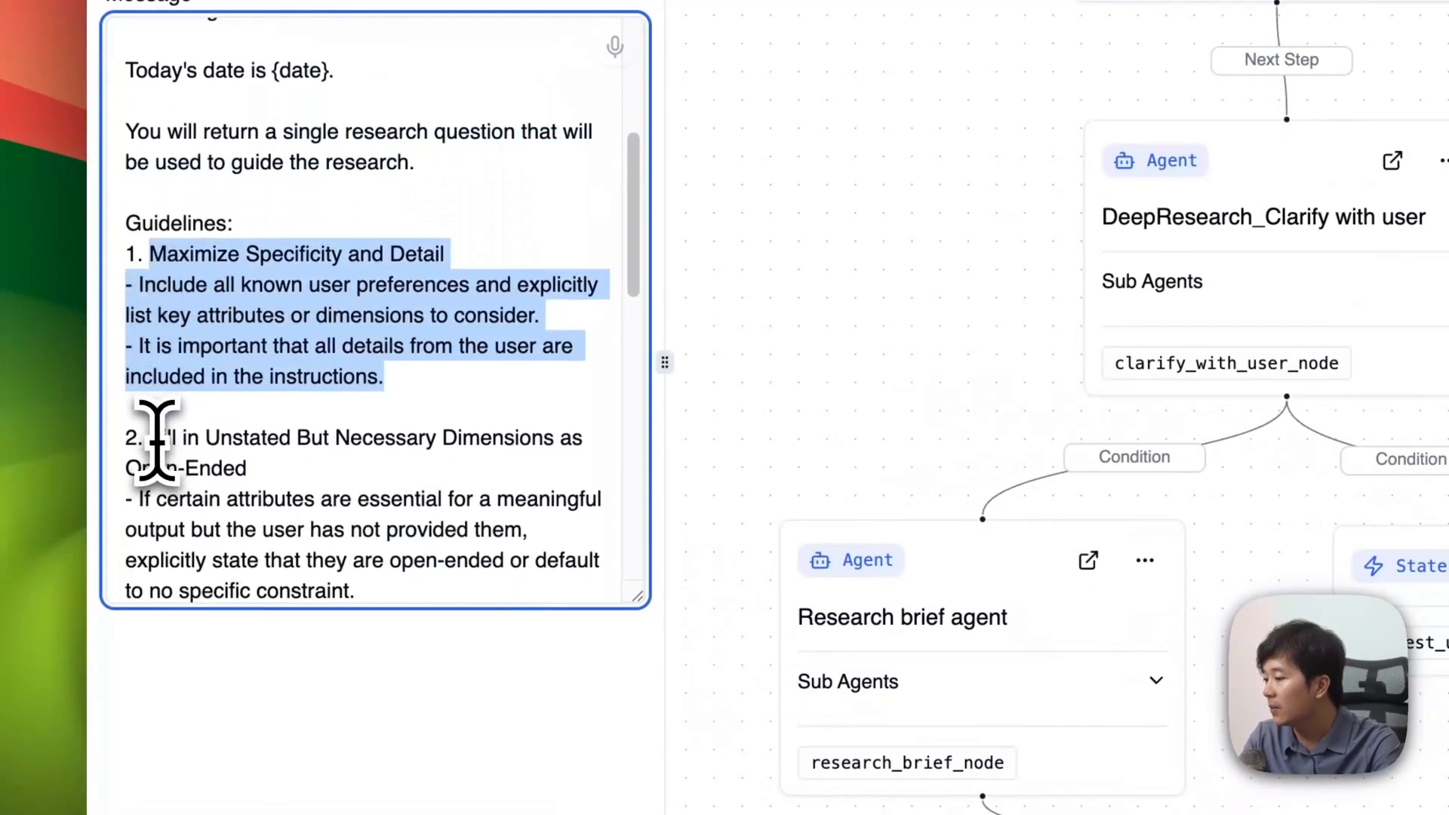
drag(156, 440, 237, 468)
scroll(236, 469, down, 15)
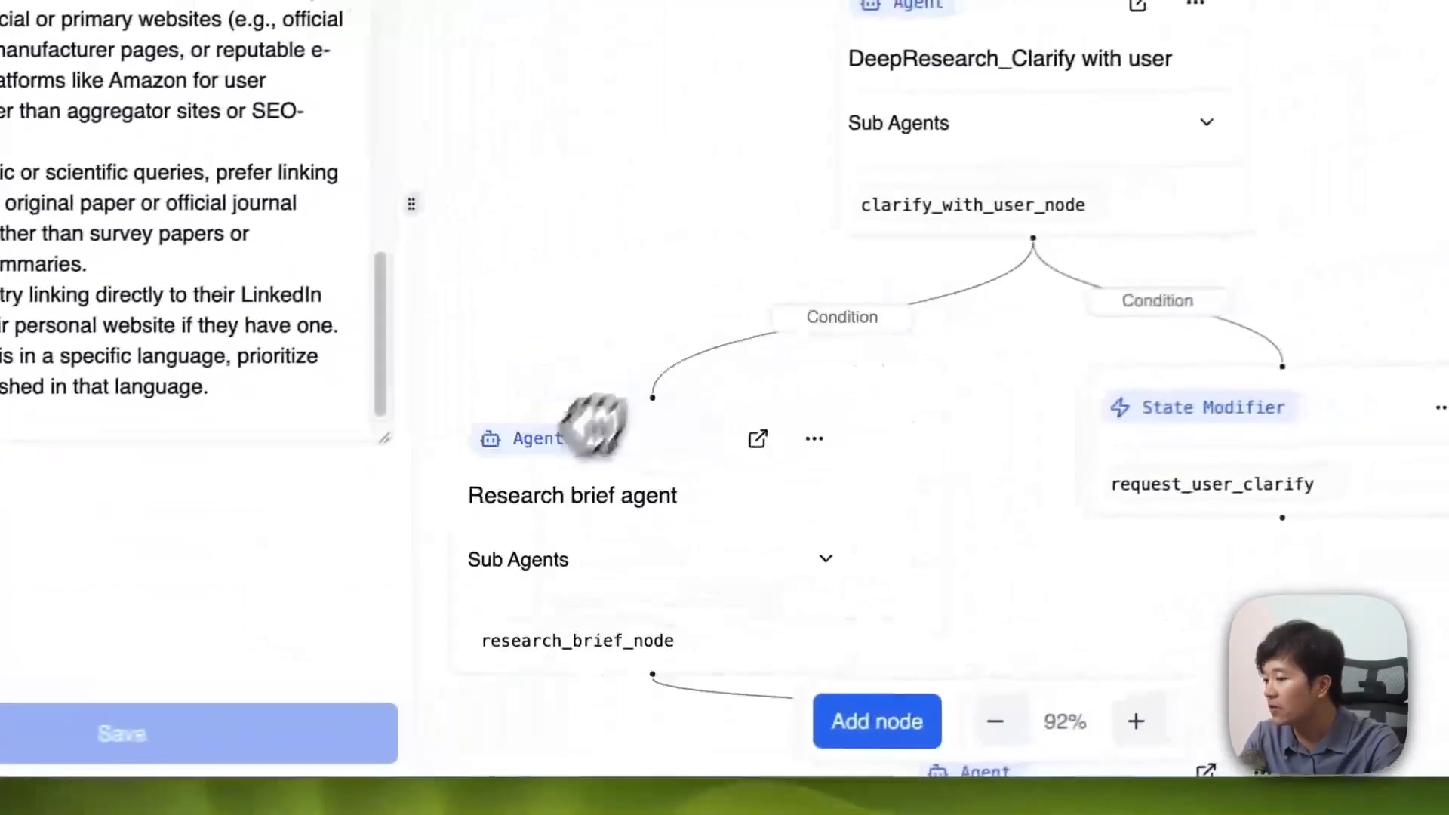
Step: Inspect the Next Step connection from the Research brief agent to the Supervisor agent and its available connection types
drag(594, 423, 686, 392)
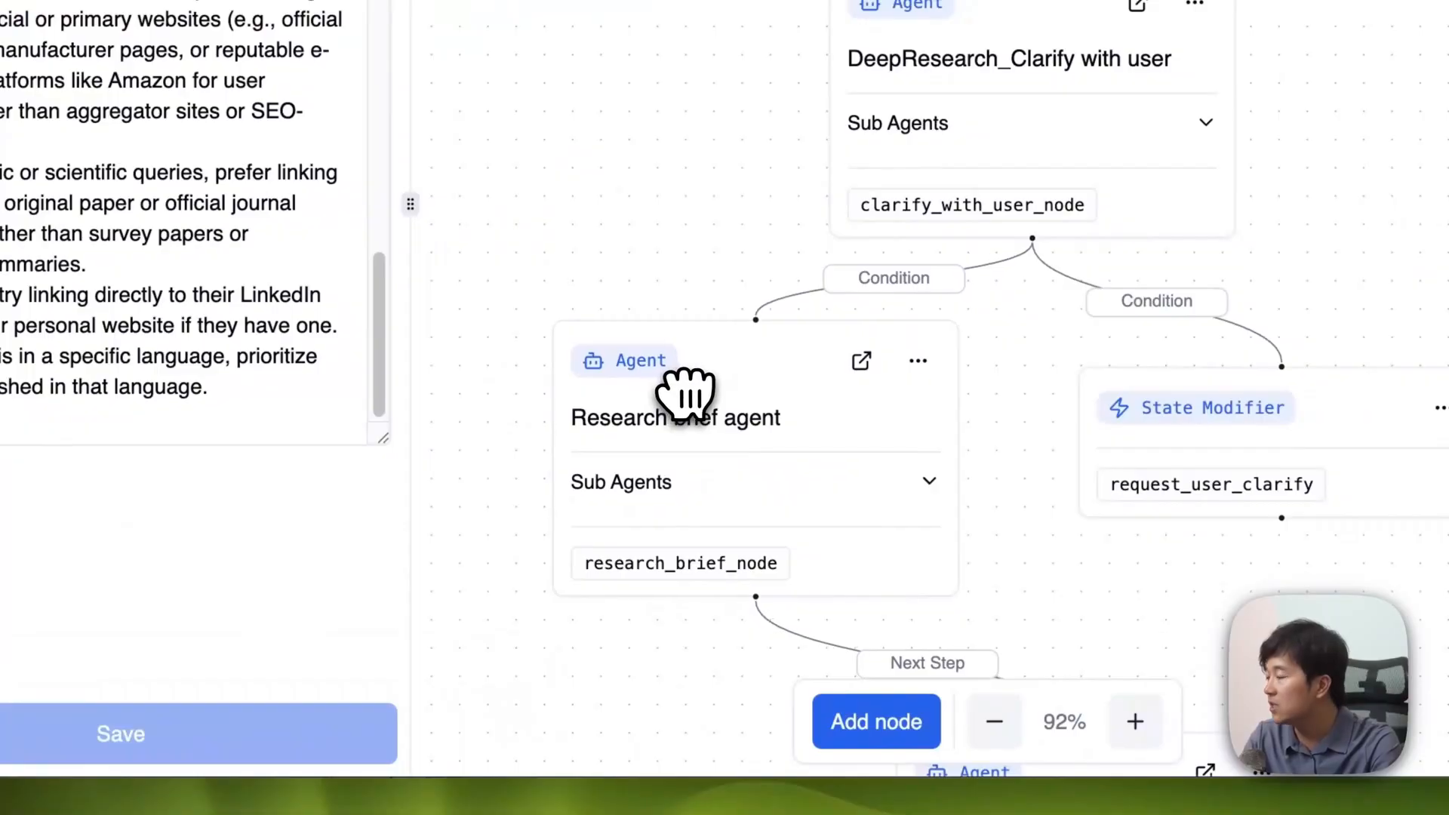
drag(702, 280, 680, 75)
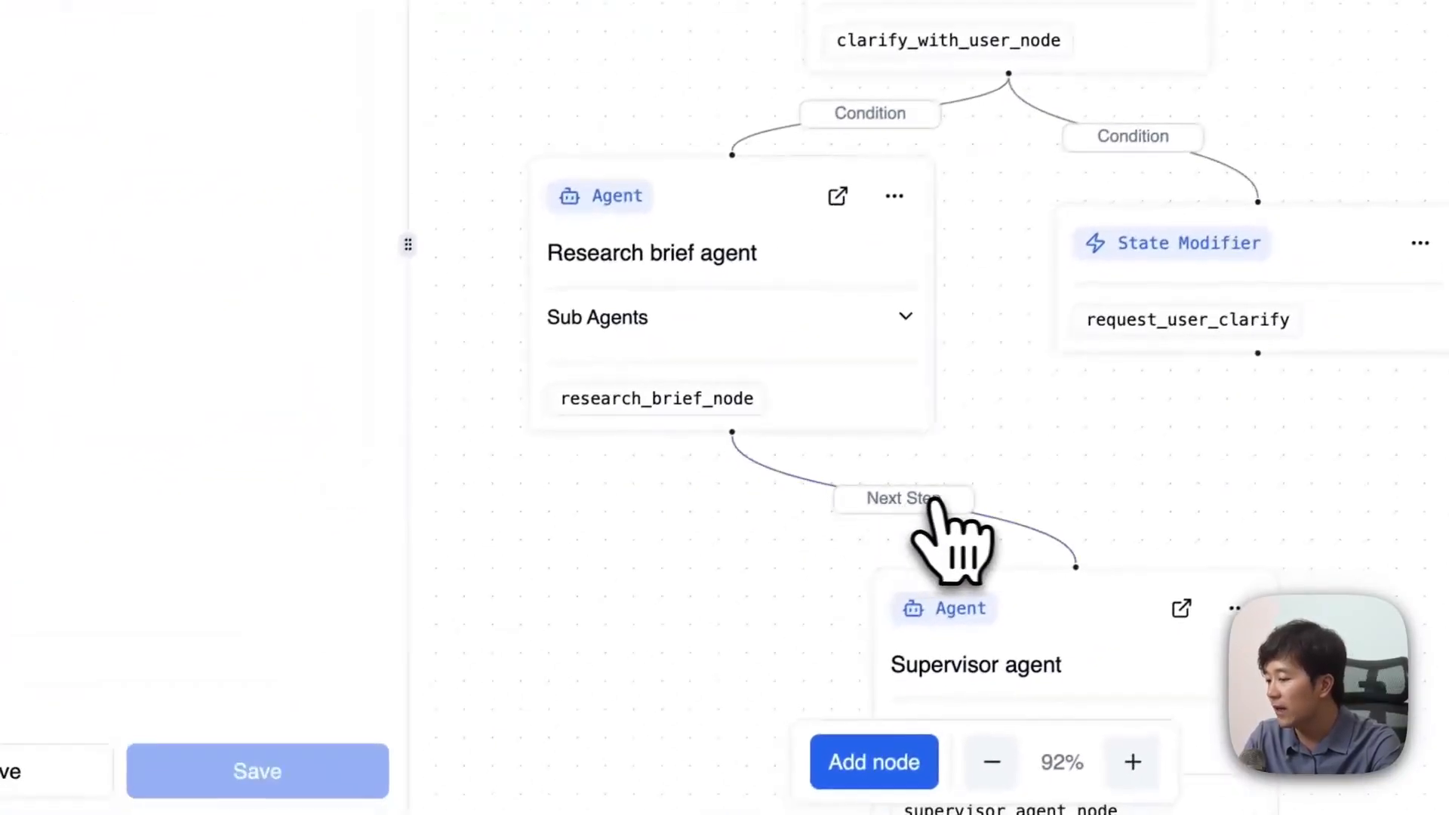
click(934, 502)
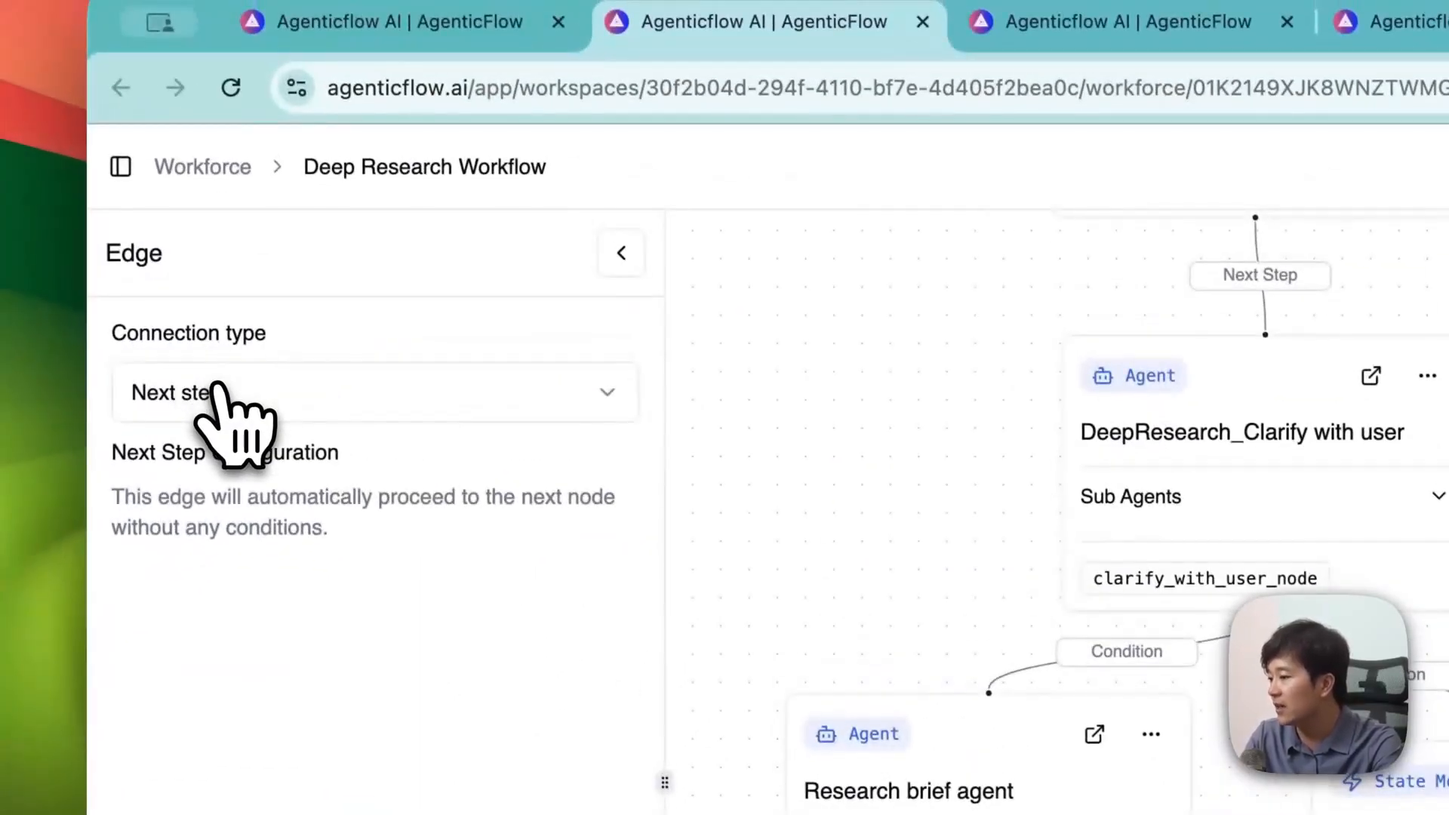
click(226, 400)
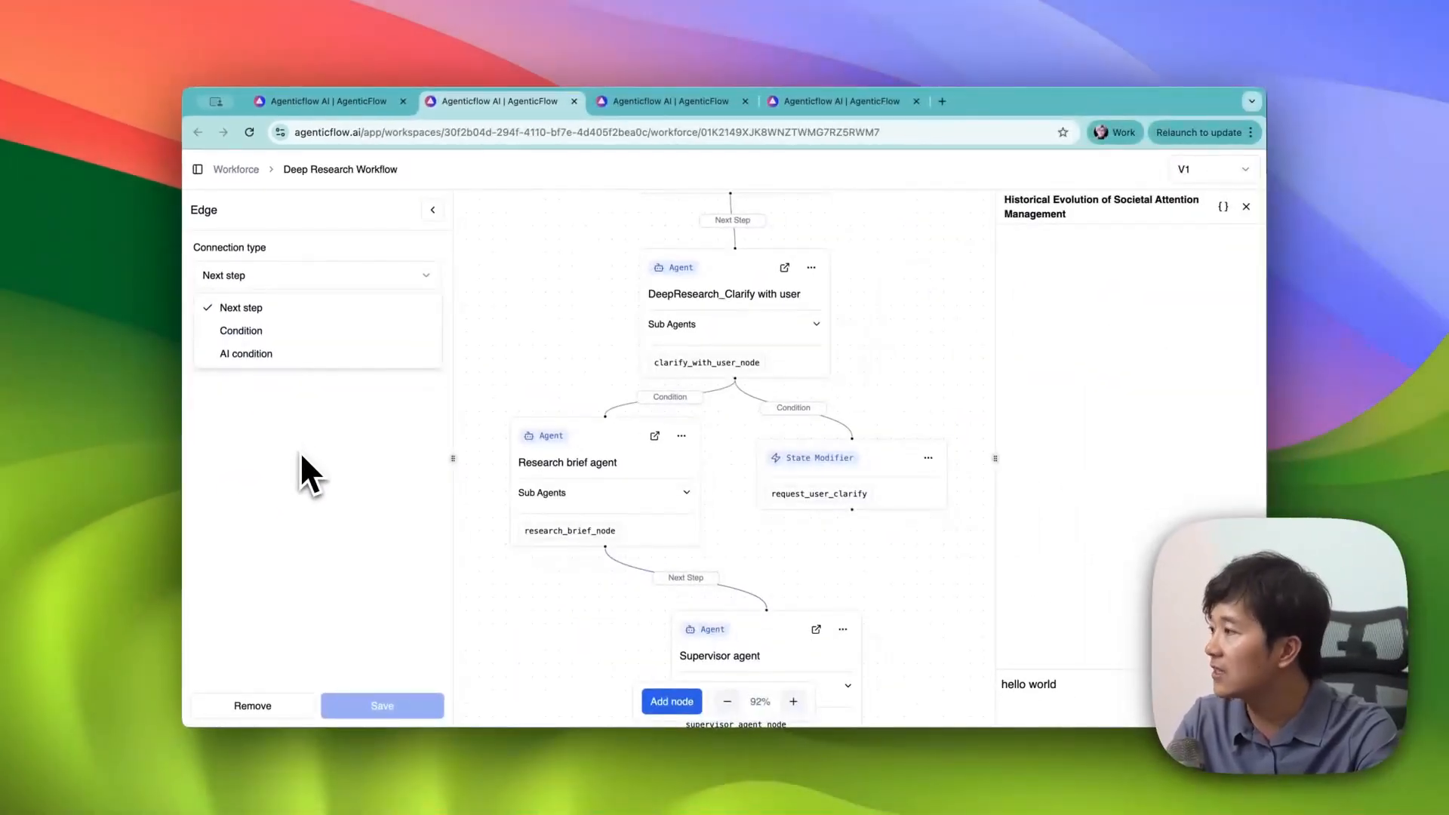
click(301, 452)
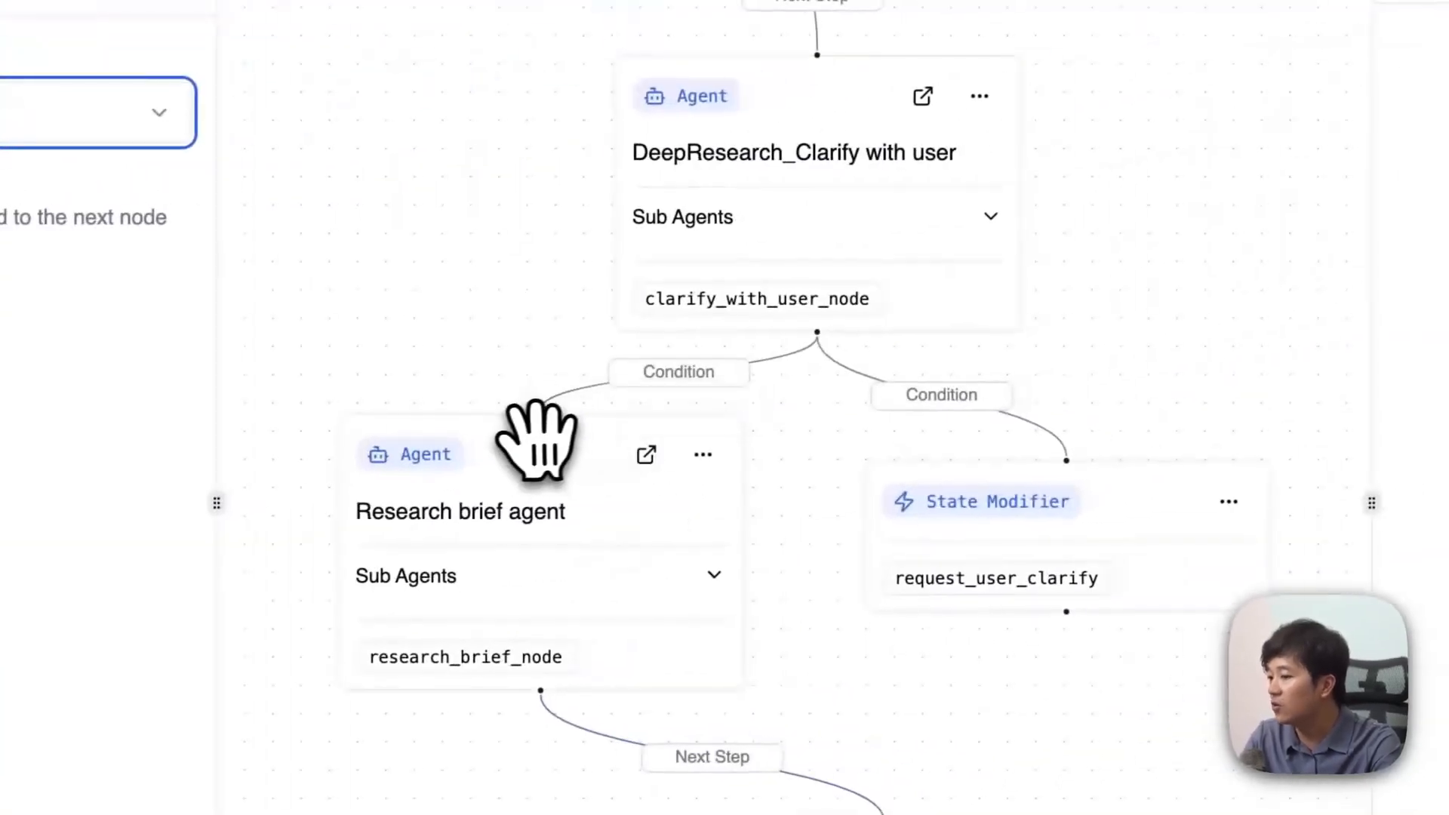
Step: Reposition the Research brief agent and request_user_clarify nodes below the two Condition branches
drag(539, 439, 485, 495)
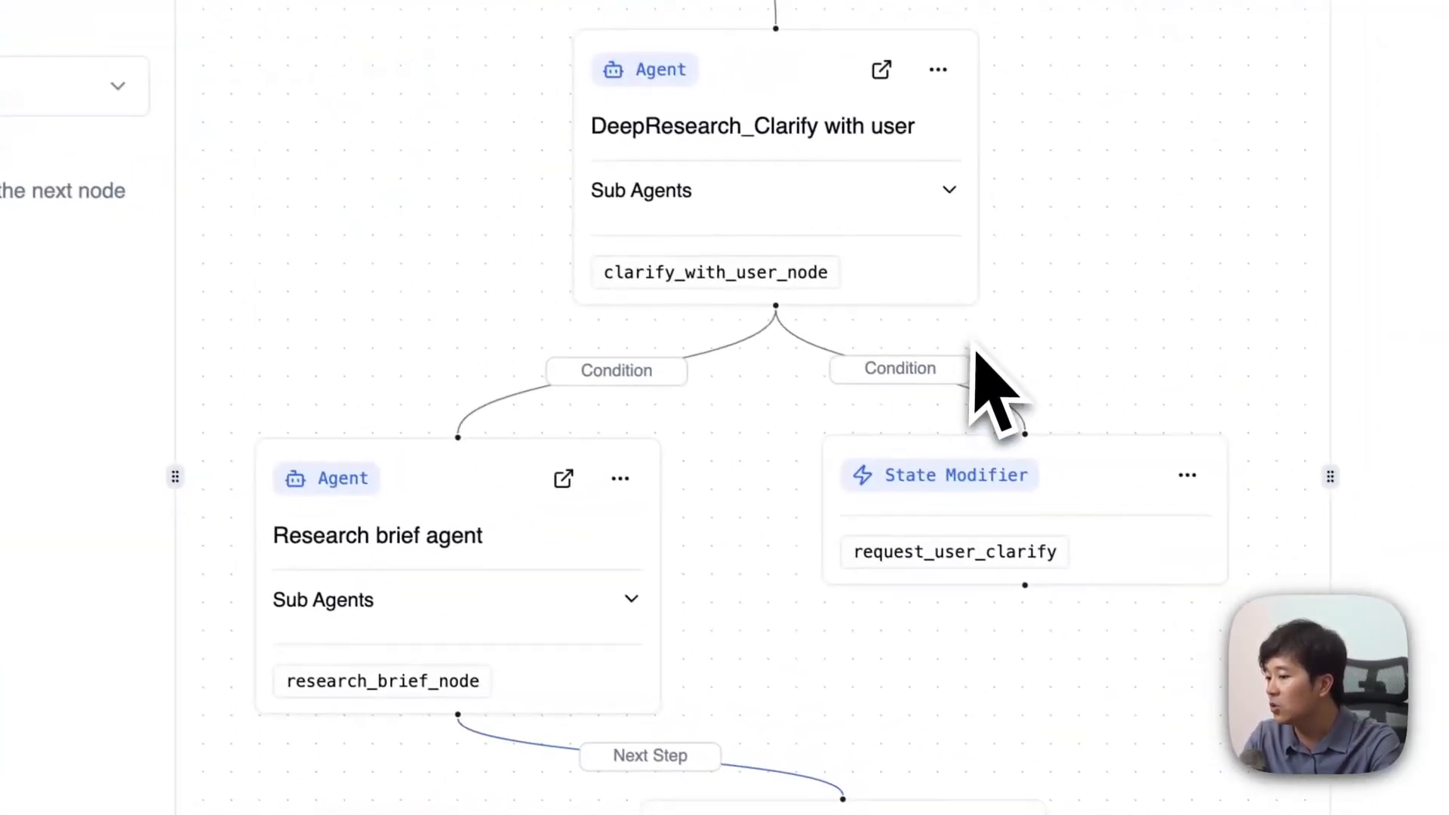
drag(943, 438, 971, 486)
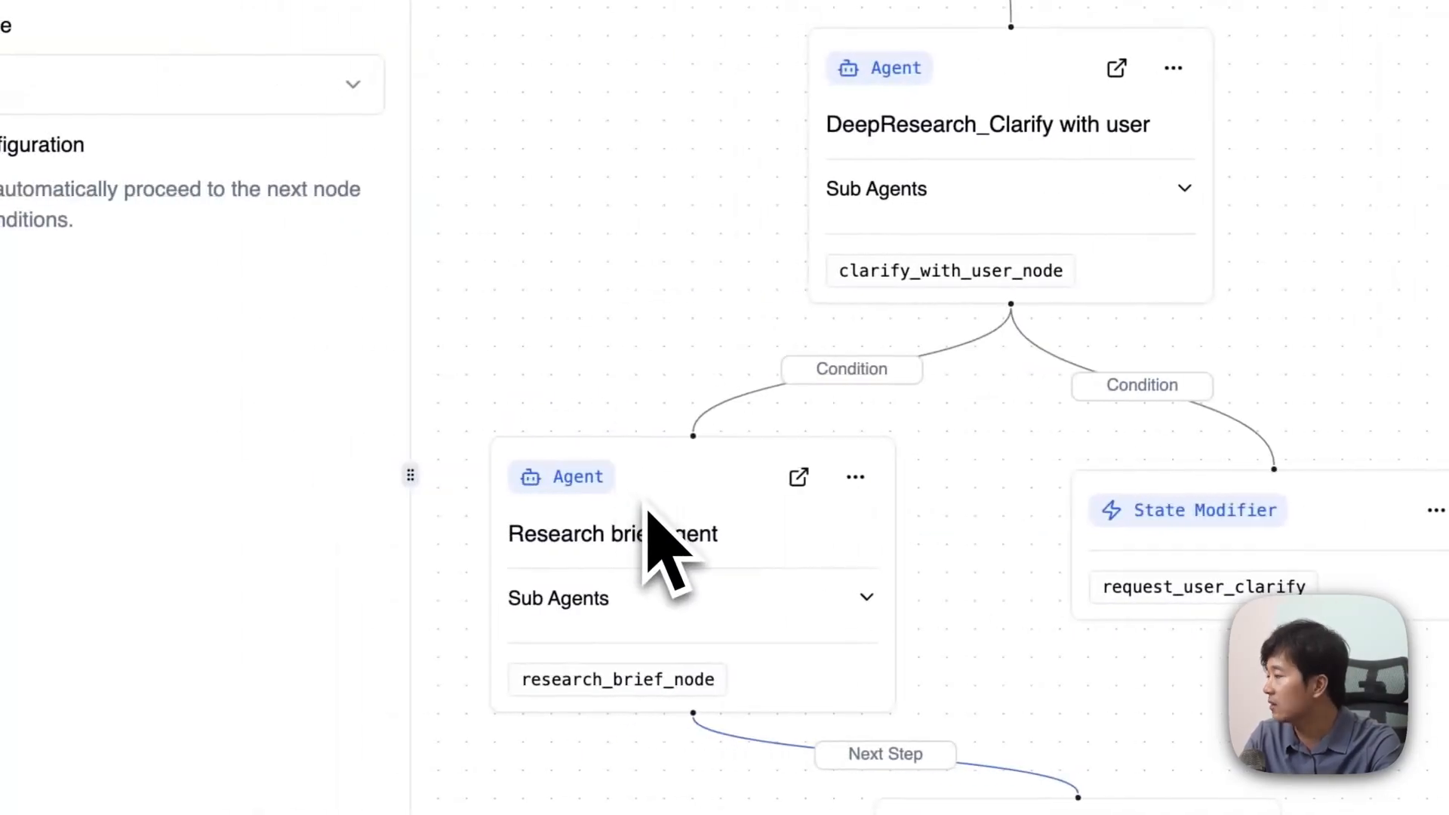
scroll(934, 667, down, 2)
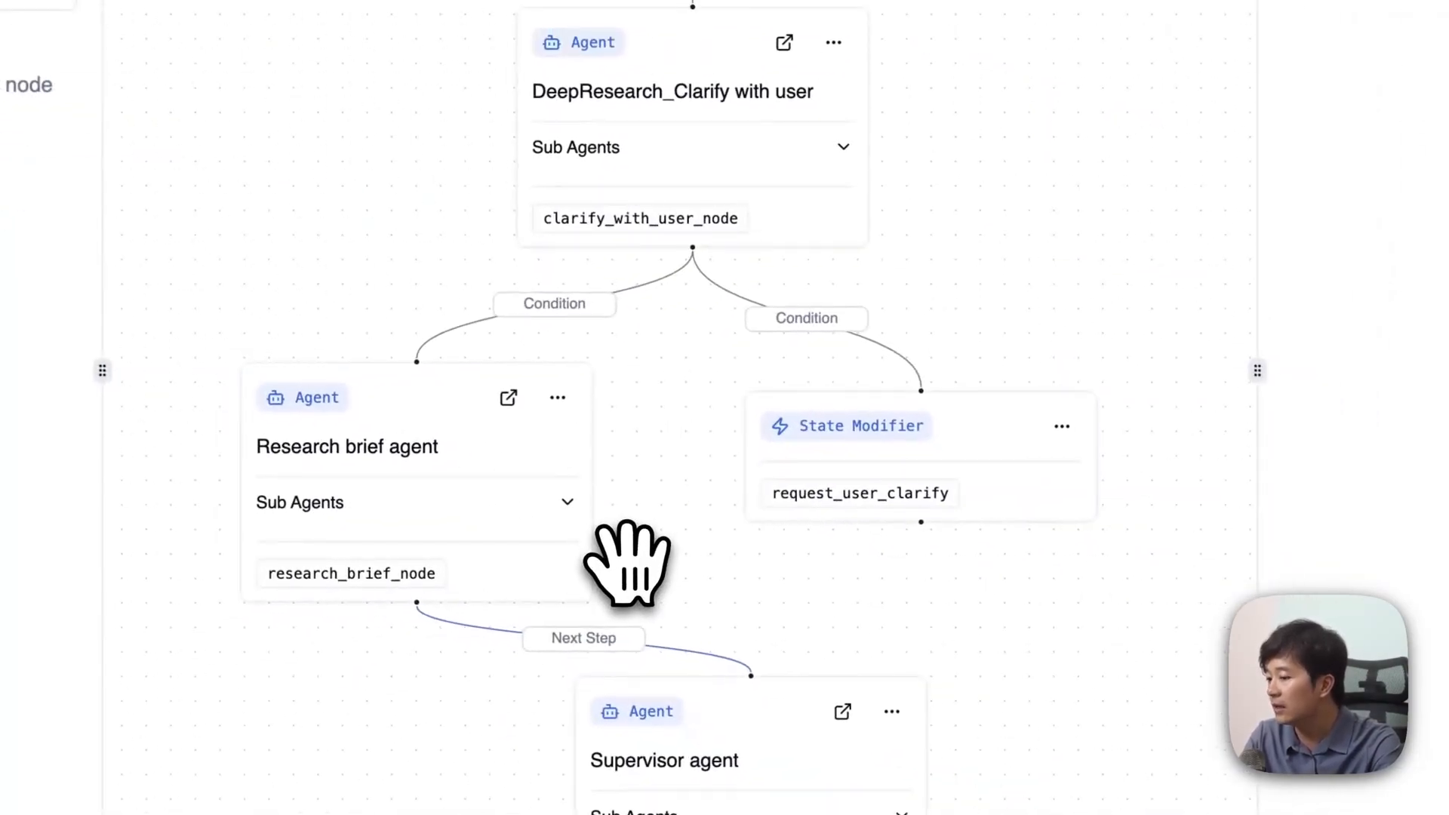
scroll(626, 563, down, 2)
Step: Open the Supervisor agent node and expand and collapse its Sub Agents section
drag(631, 551, 556, 275)
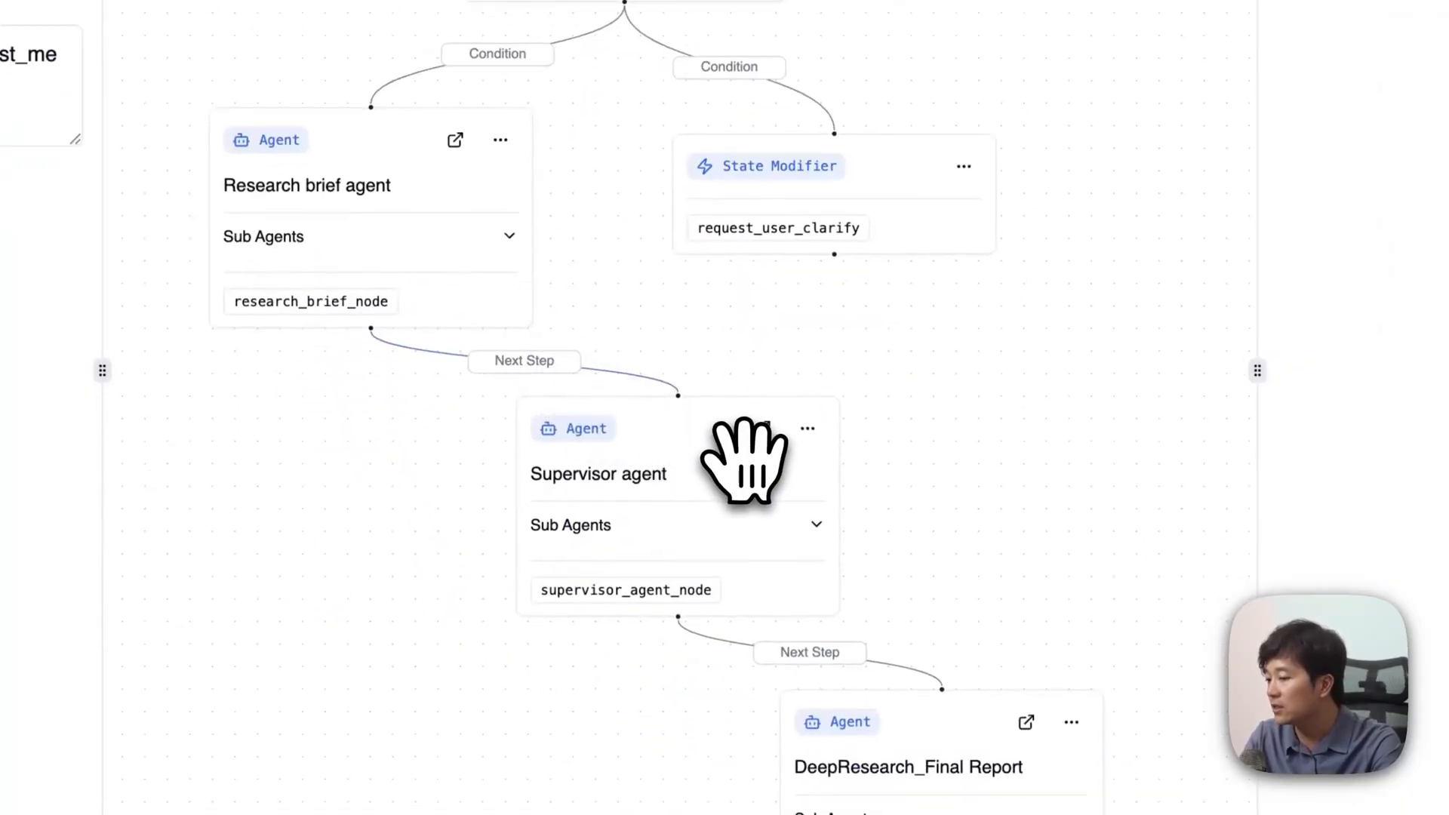
click(816, 526)
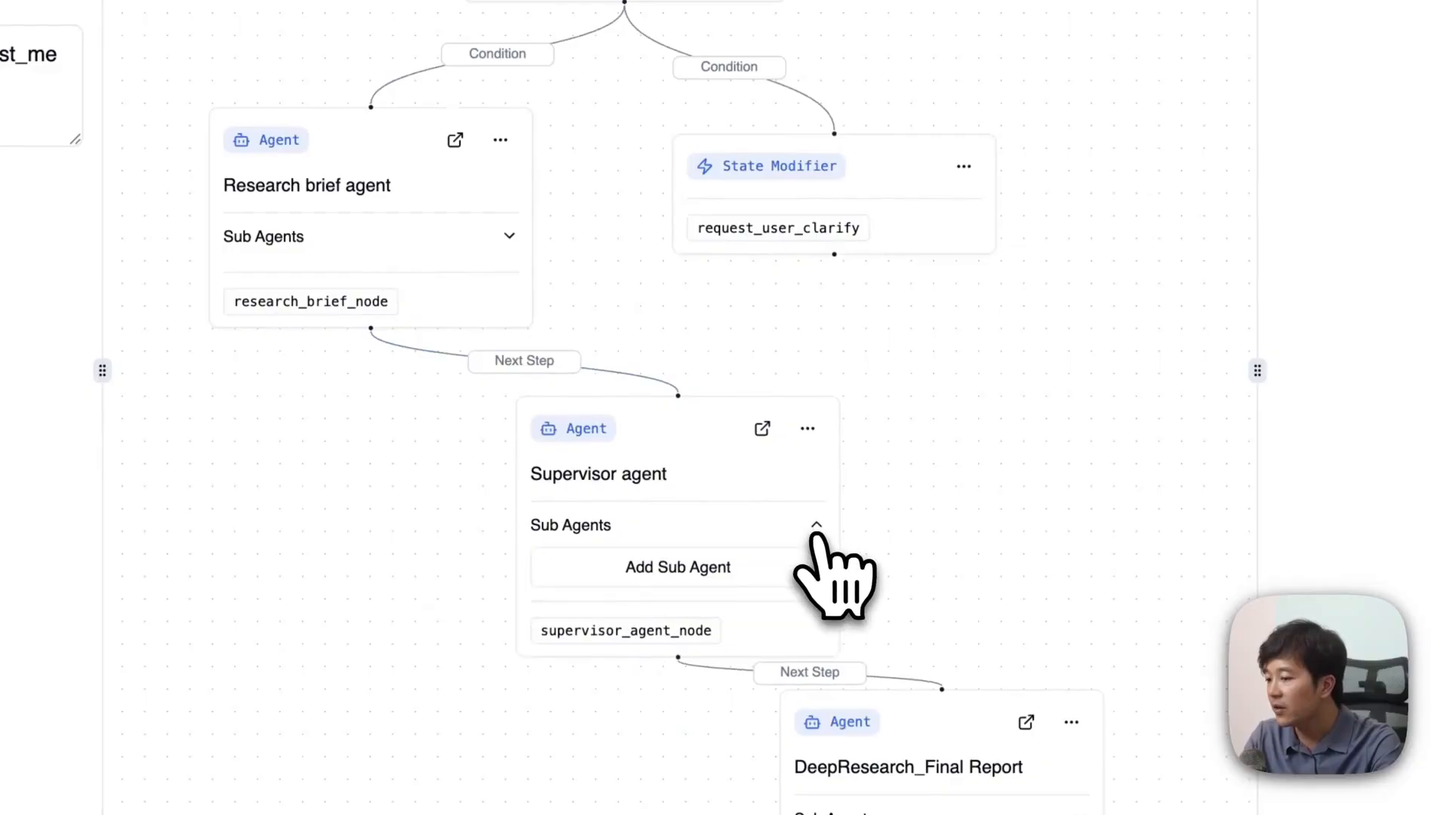
click(816, 526)
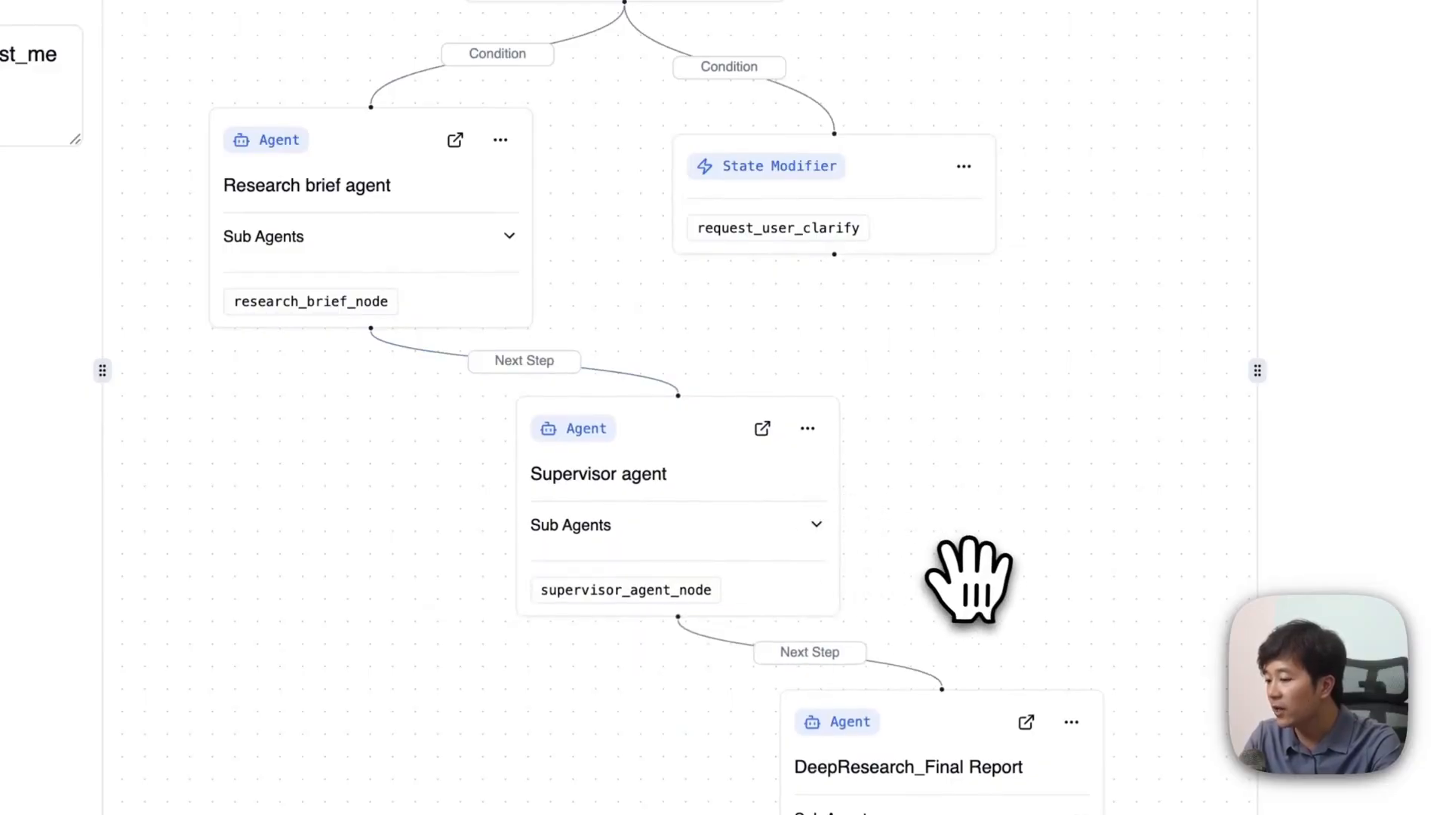
drag(964, 582, 905, 434)
Step: Review the Supervisor agent's settings and read through its chat instructions about calling the researcher_agent tool
click(467, 285)
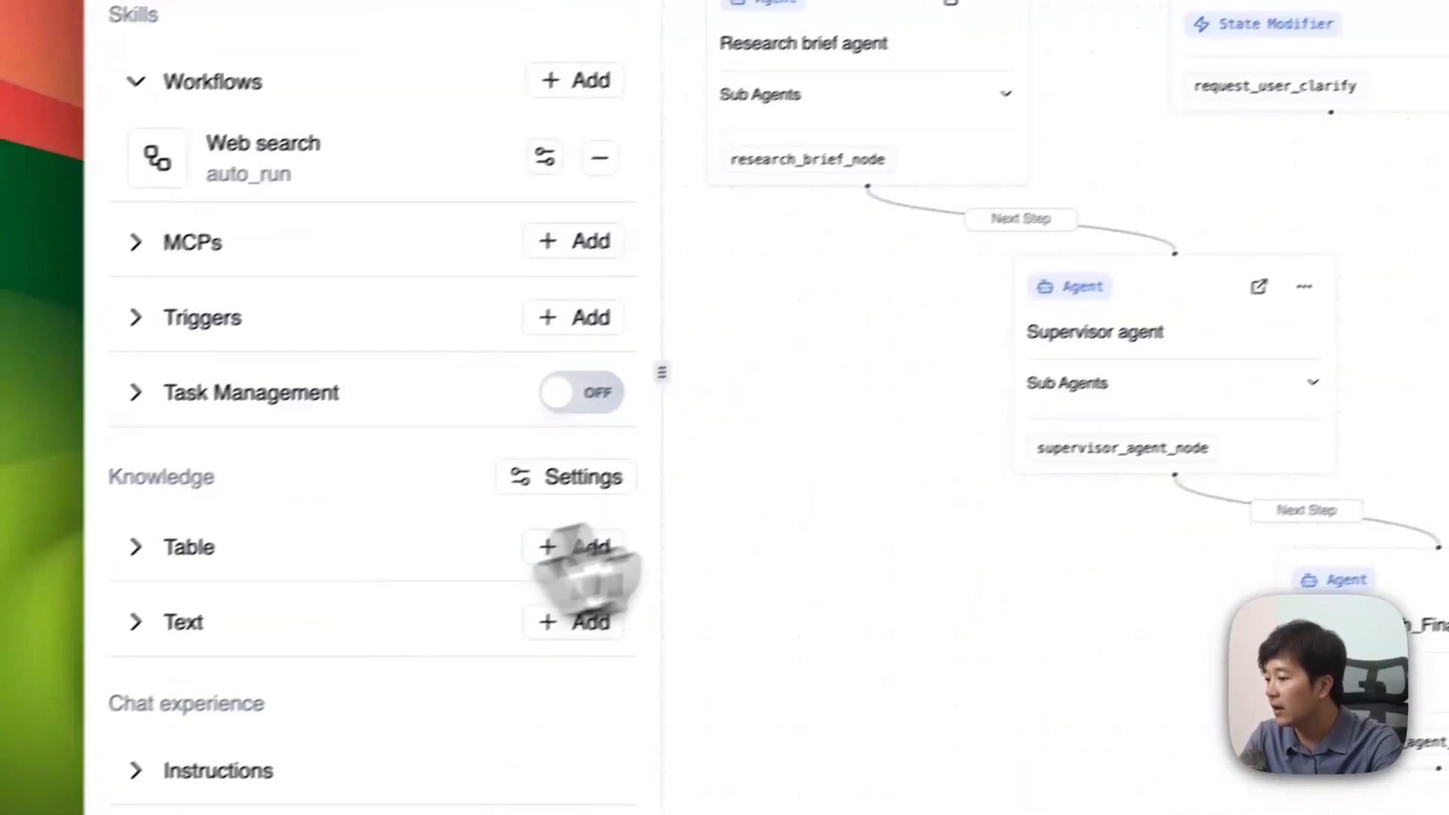
click(208, 553)
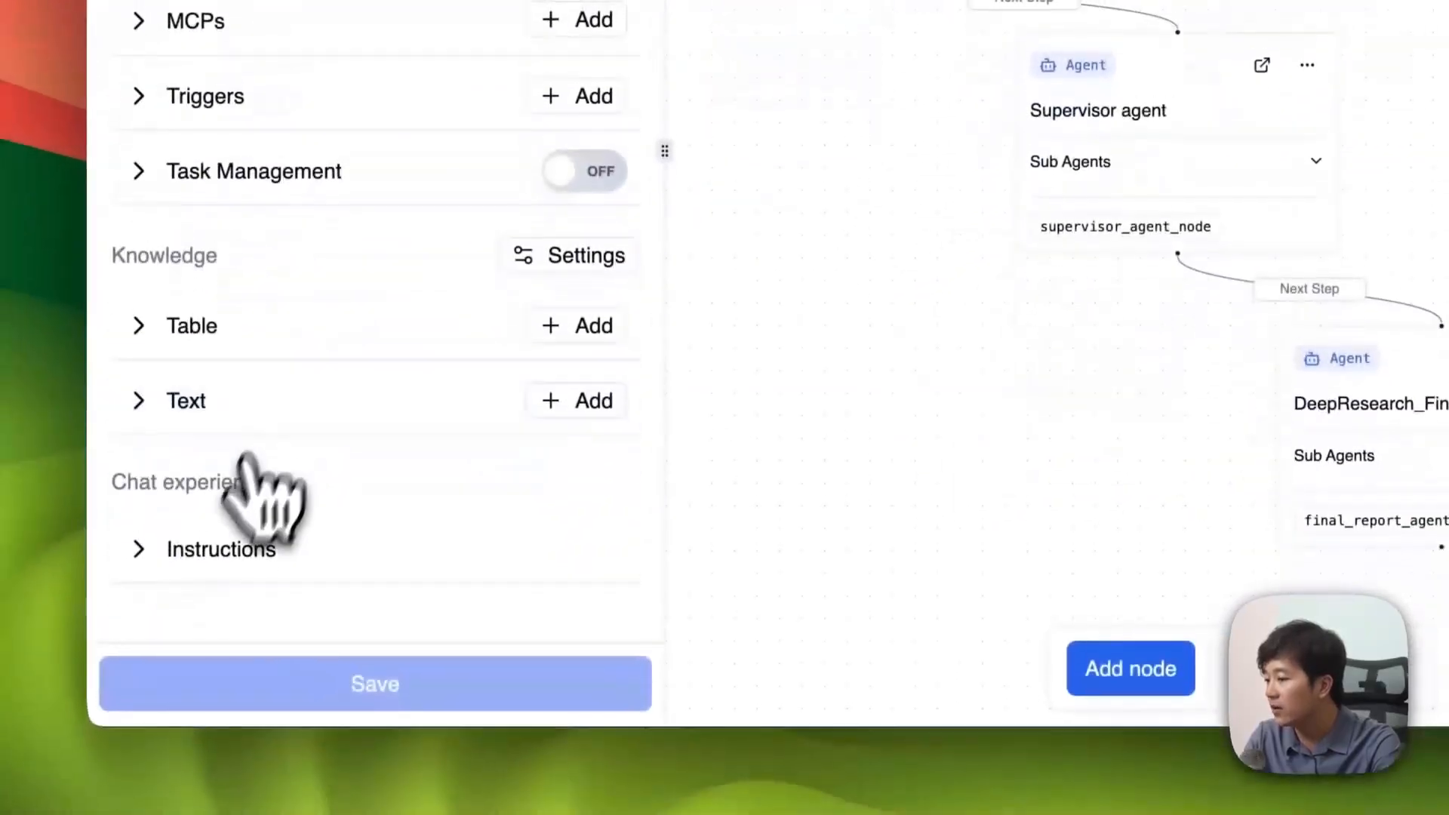
scroll(208, 553, down, 5)
click(208, 554)
scroll(208, 554, up, 2)
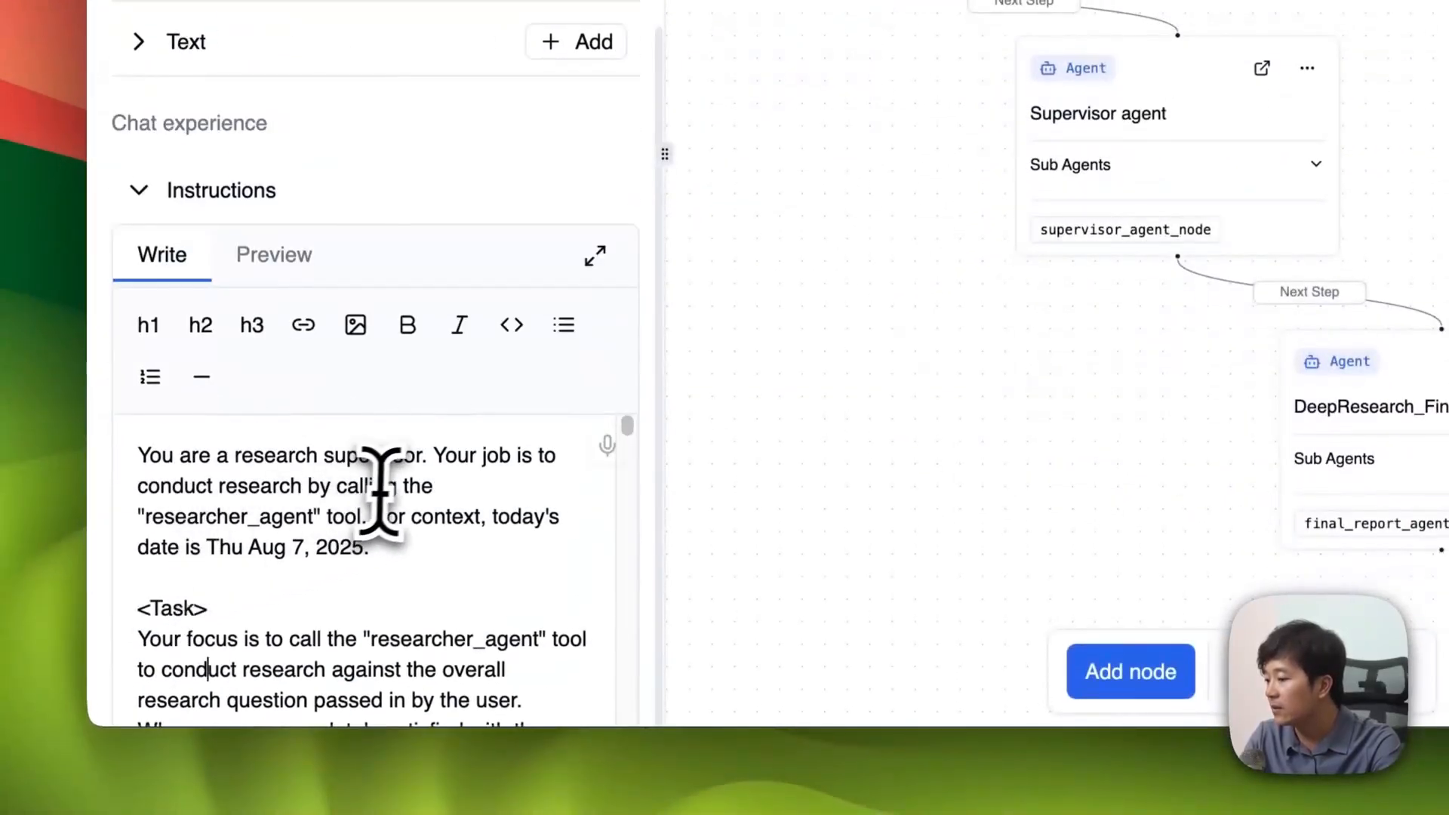
scroll(392, 483, down, 1)
scroll(391, 483, down, 3)
scroll(309, 649, down, 10)
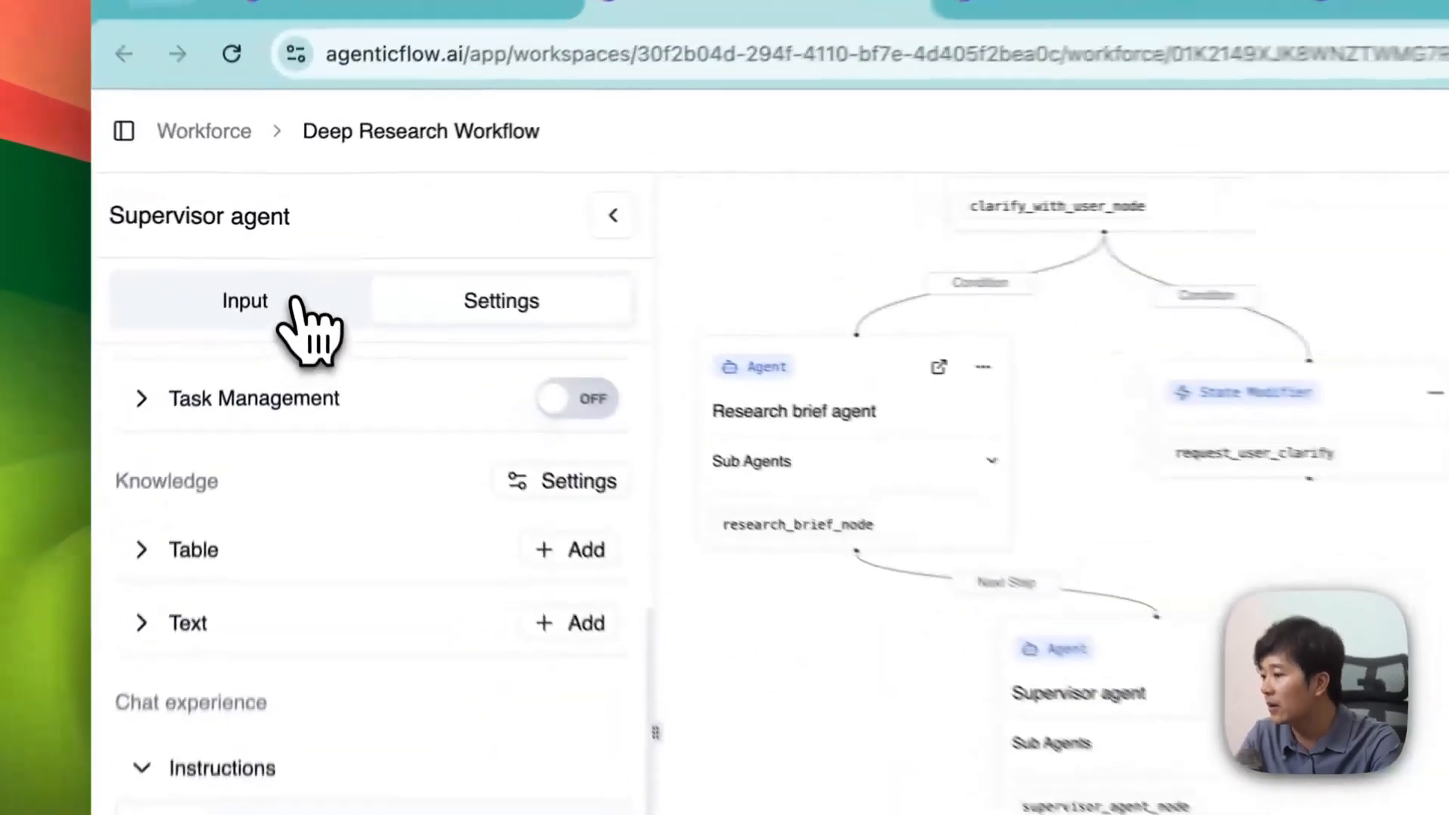
Step: Examine the Supervisor agent's input message, highlighting the parts of its node_outputs variable for research_brief_node
click(280, 255)
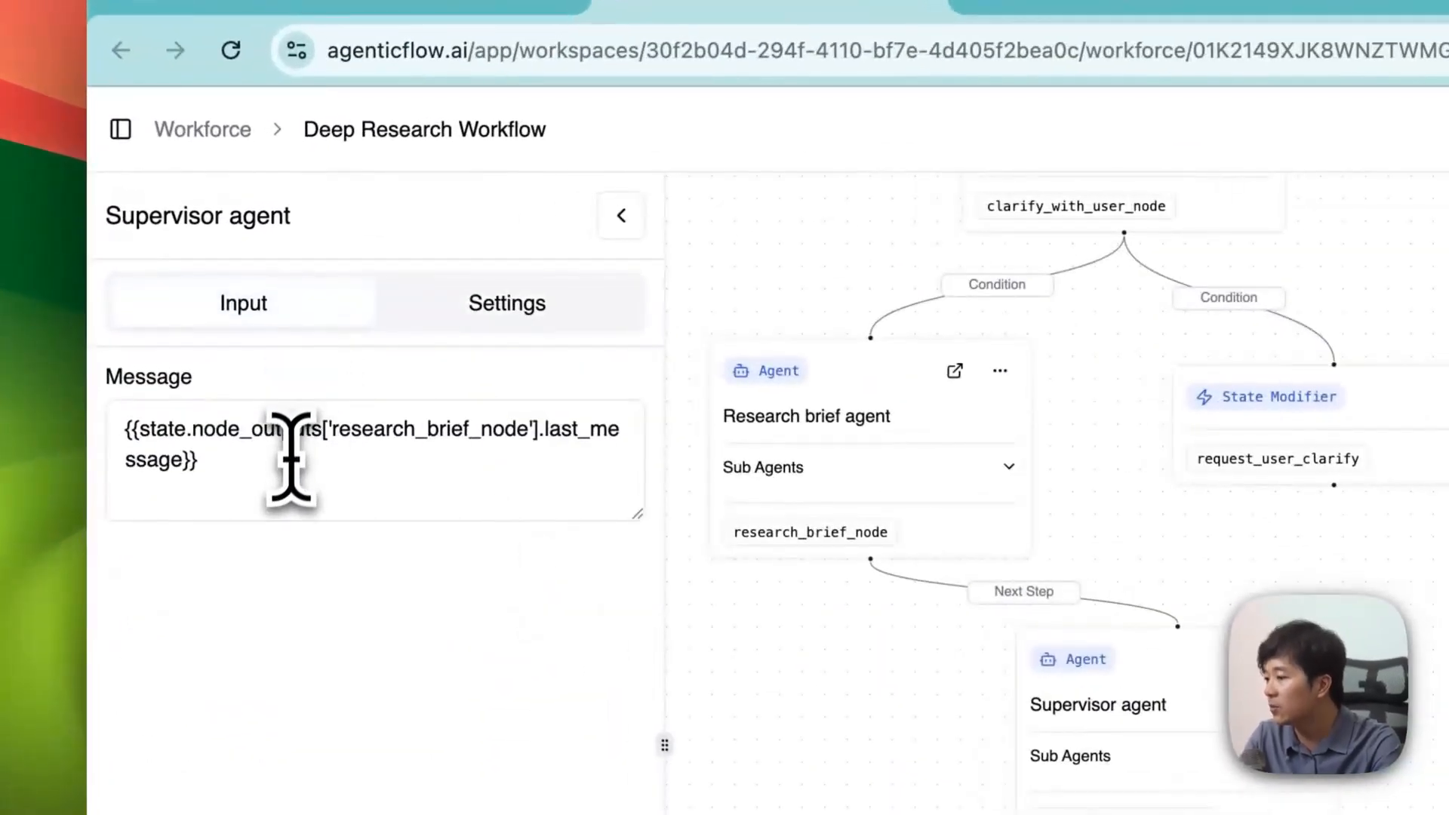
drag(288, 468, 198, 427)
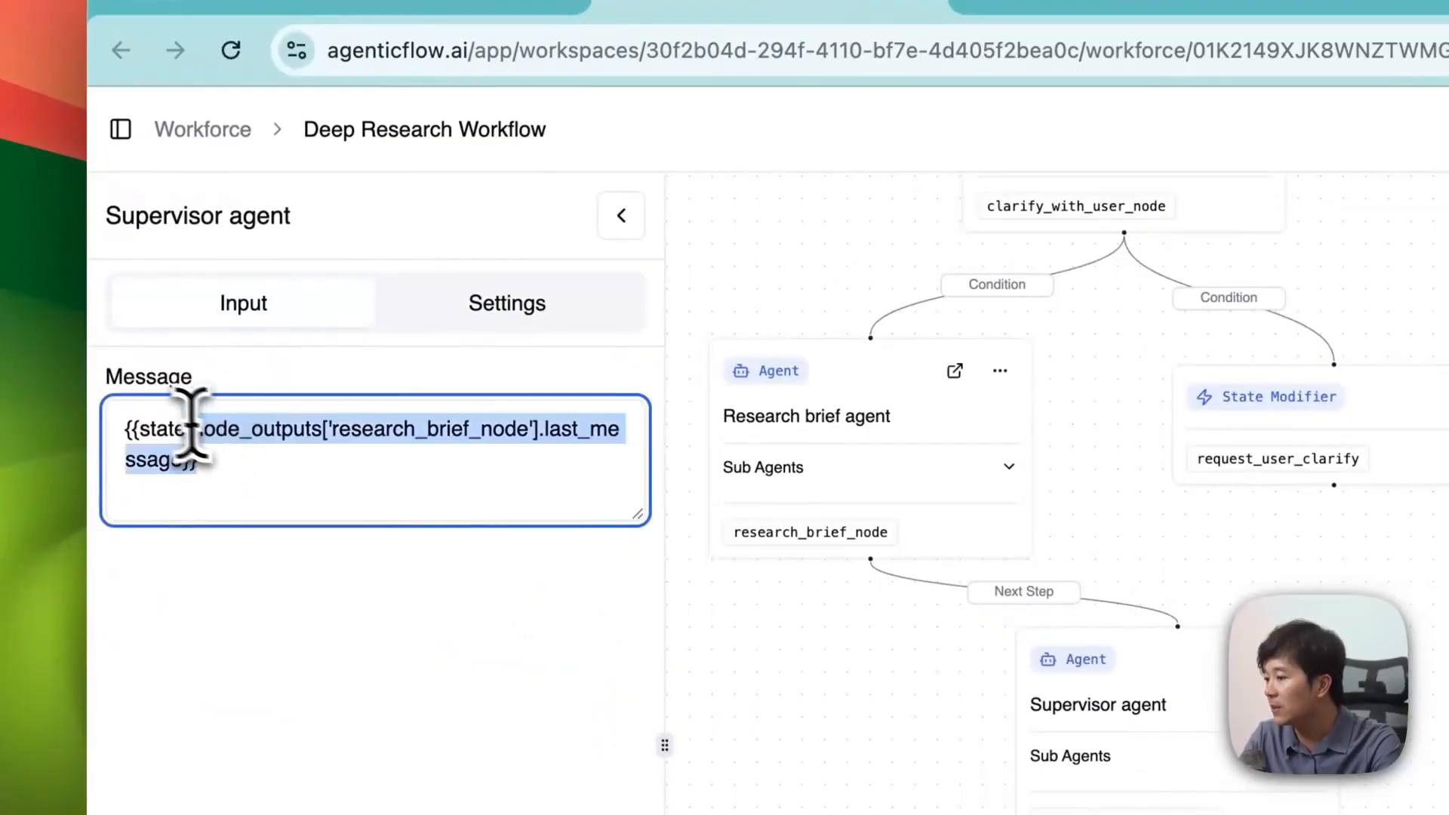
click(174, 443)
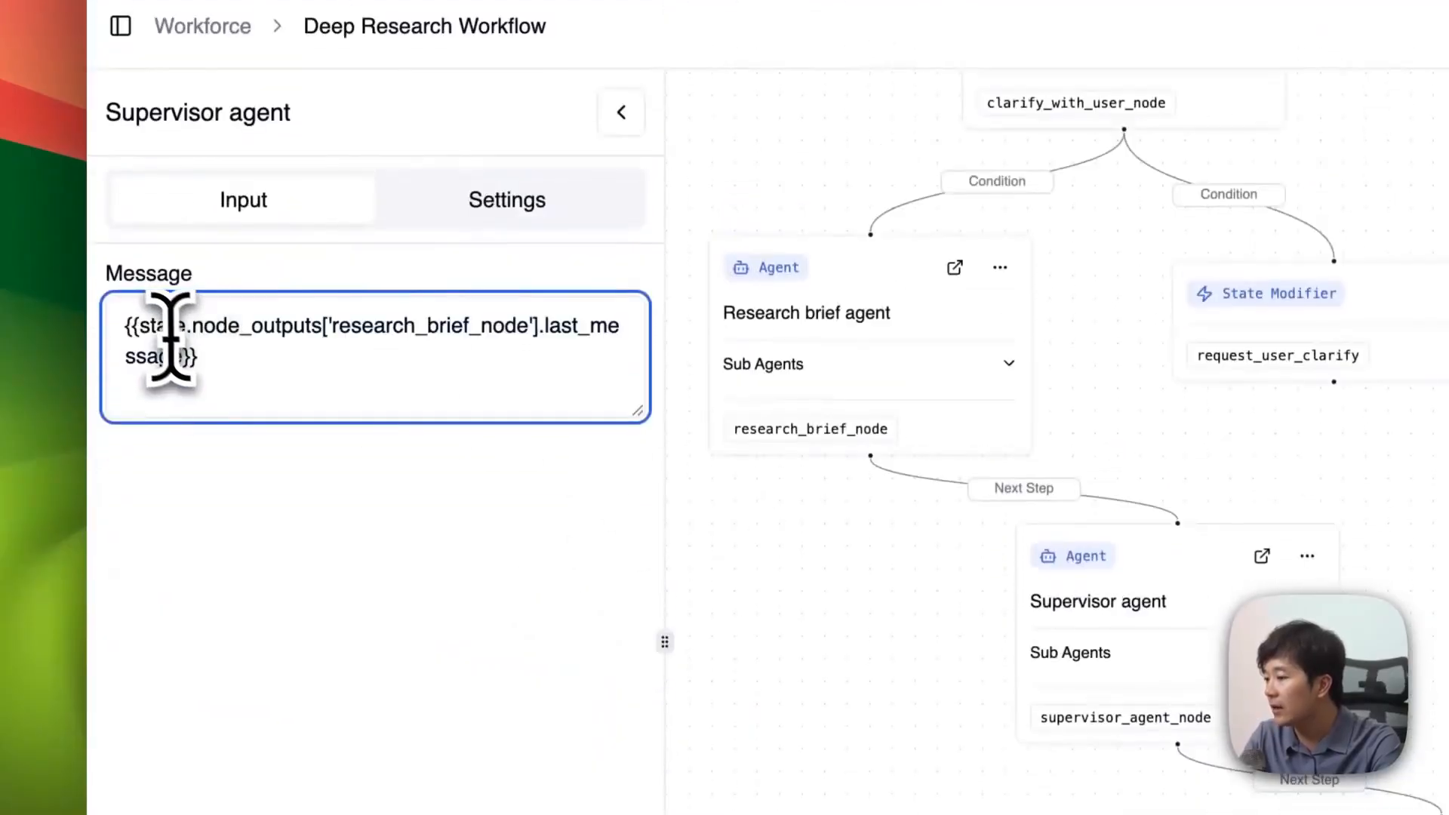
drag(146, 326, 283, 316)
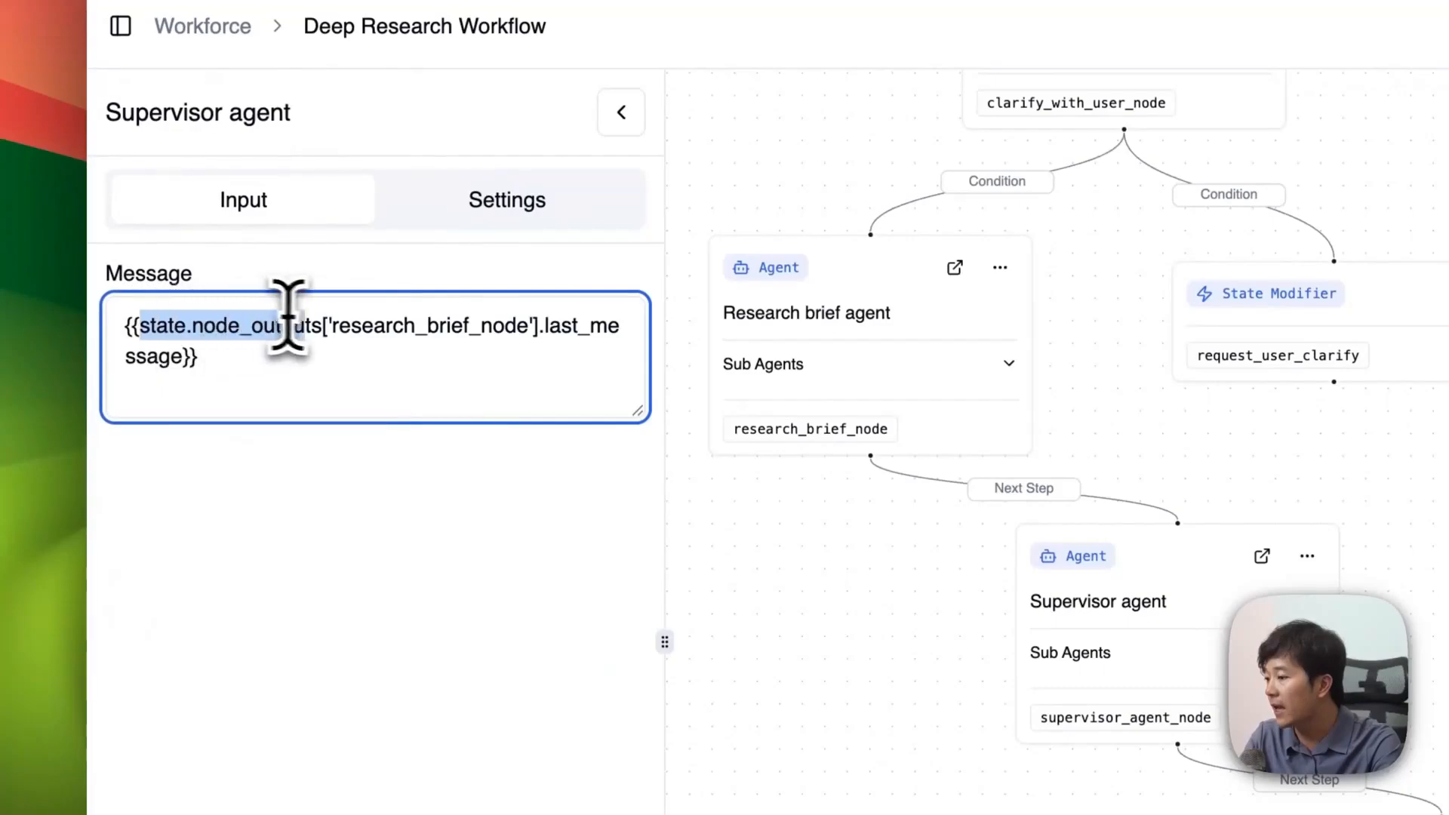
drag(502, 331, 491, 364)
click(457, 487)
drag(249, 349, 141, 346)
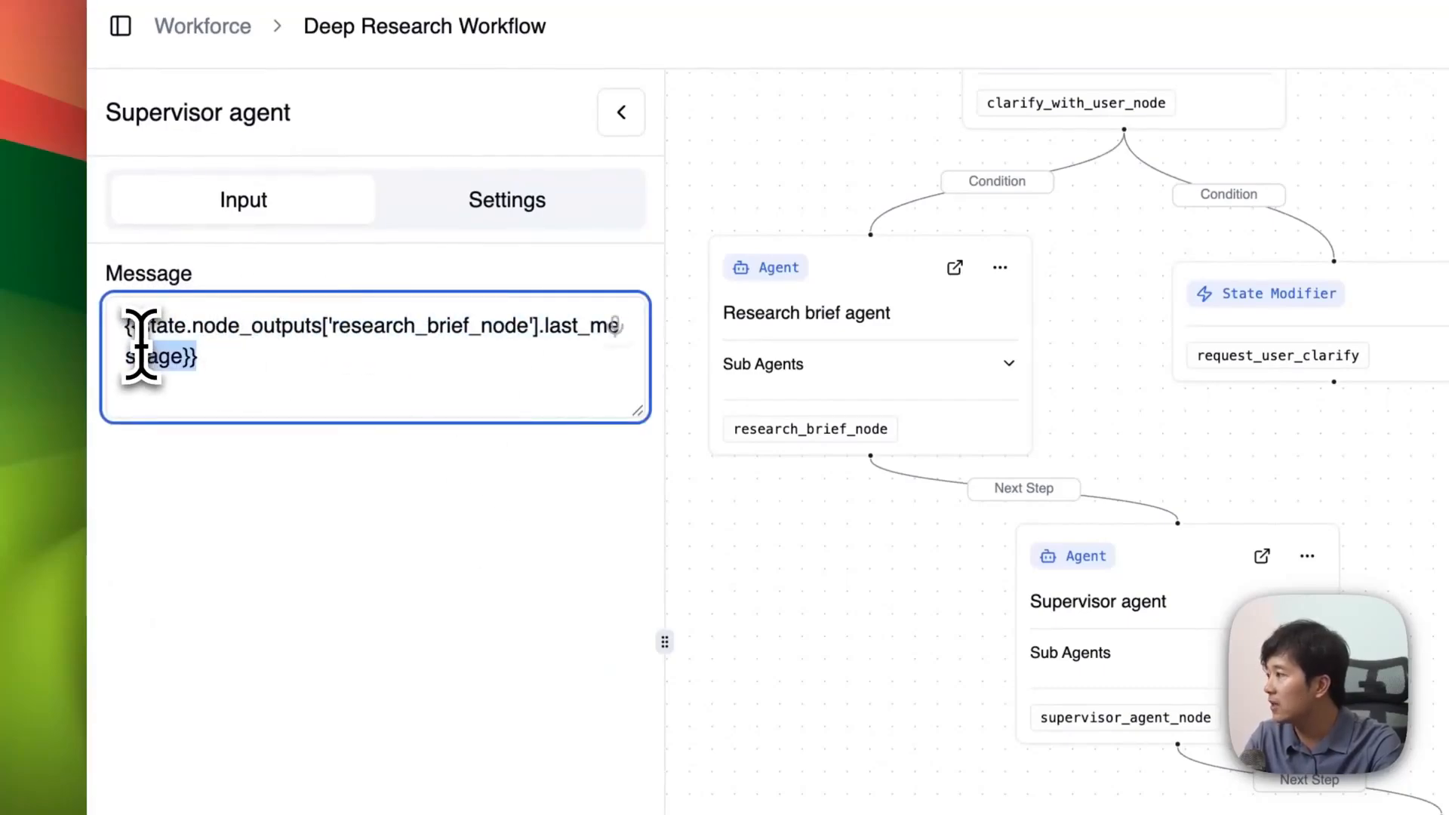
click(307, 520)
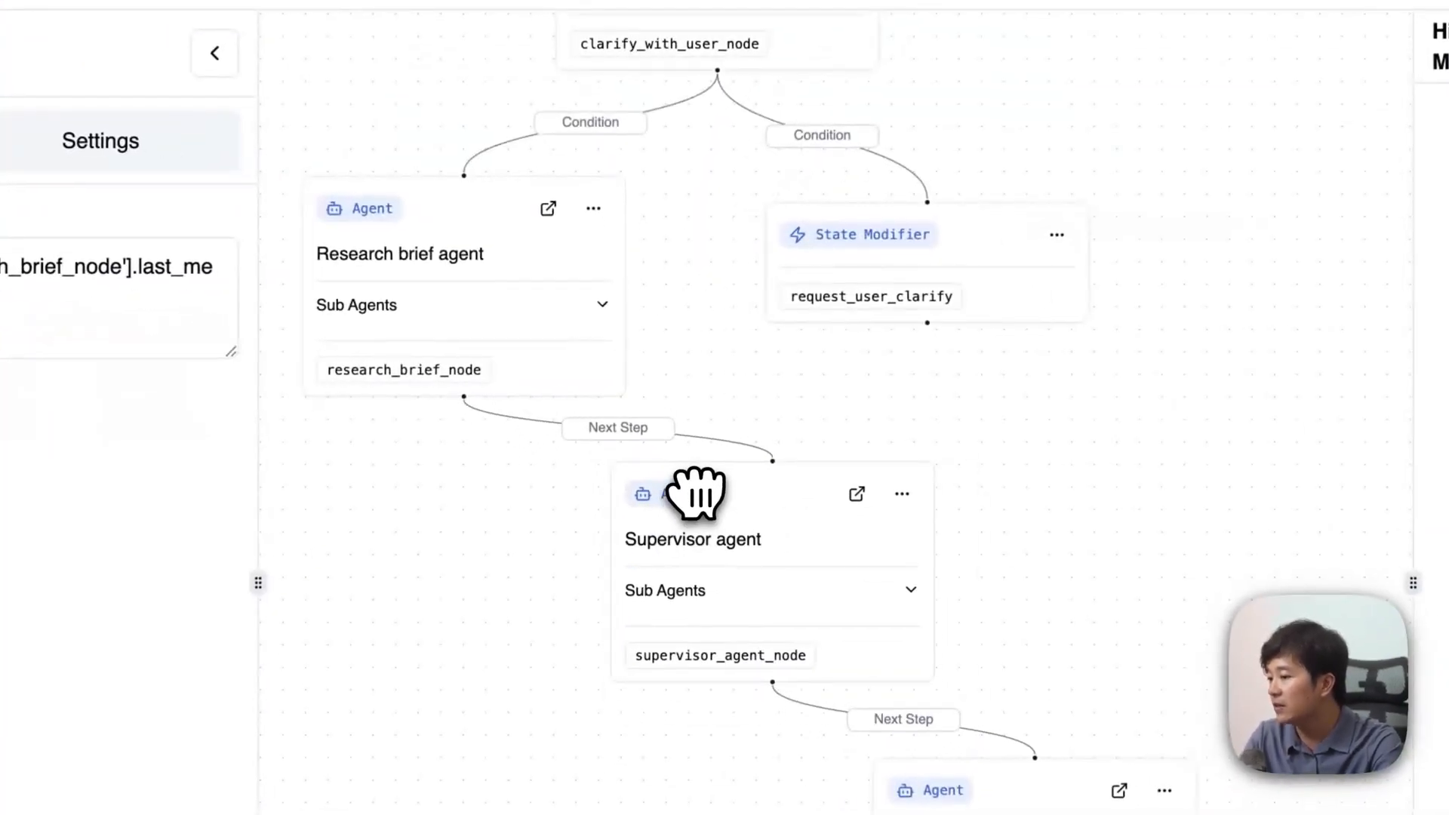
Step: Shift the Research brief agent node slightly and highlight the Supervisor agent's entire input message variable
mouse_move(393, 232)
mouse_down()
mouse_move(426, 224)
mouse_move(406, 219)
mouse_up()
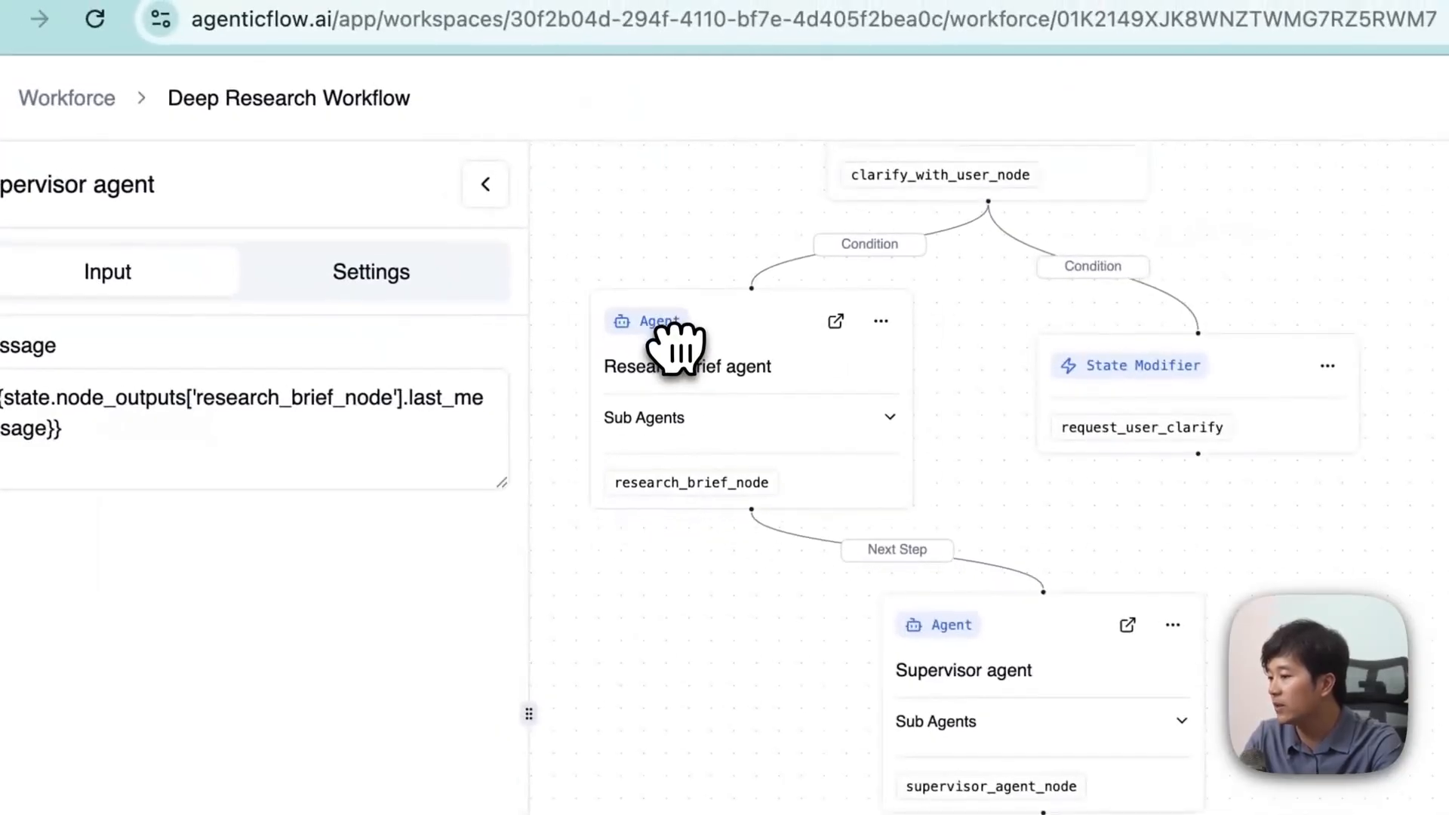
drag(676, 350, 679, 350)
click(305, 432)
drag(307, 433, 0, 376)
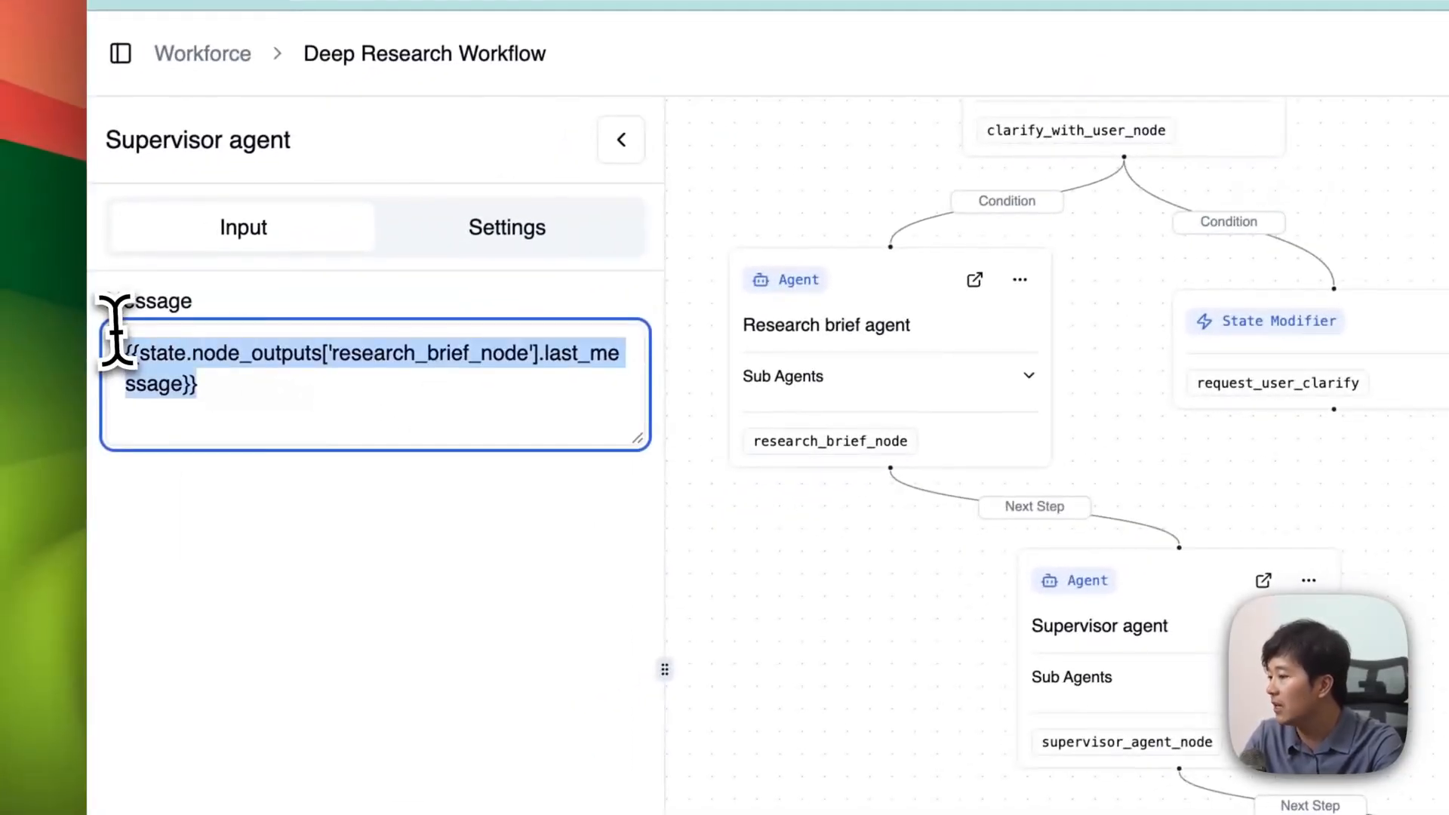
Step: Reopen the Supervisor agent's settings and read the instructions on running the researcher_agent tool in parallel
click(483, 231)
click(235, 551)
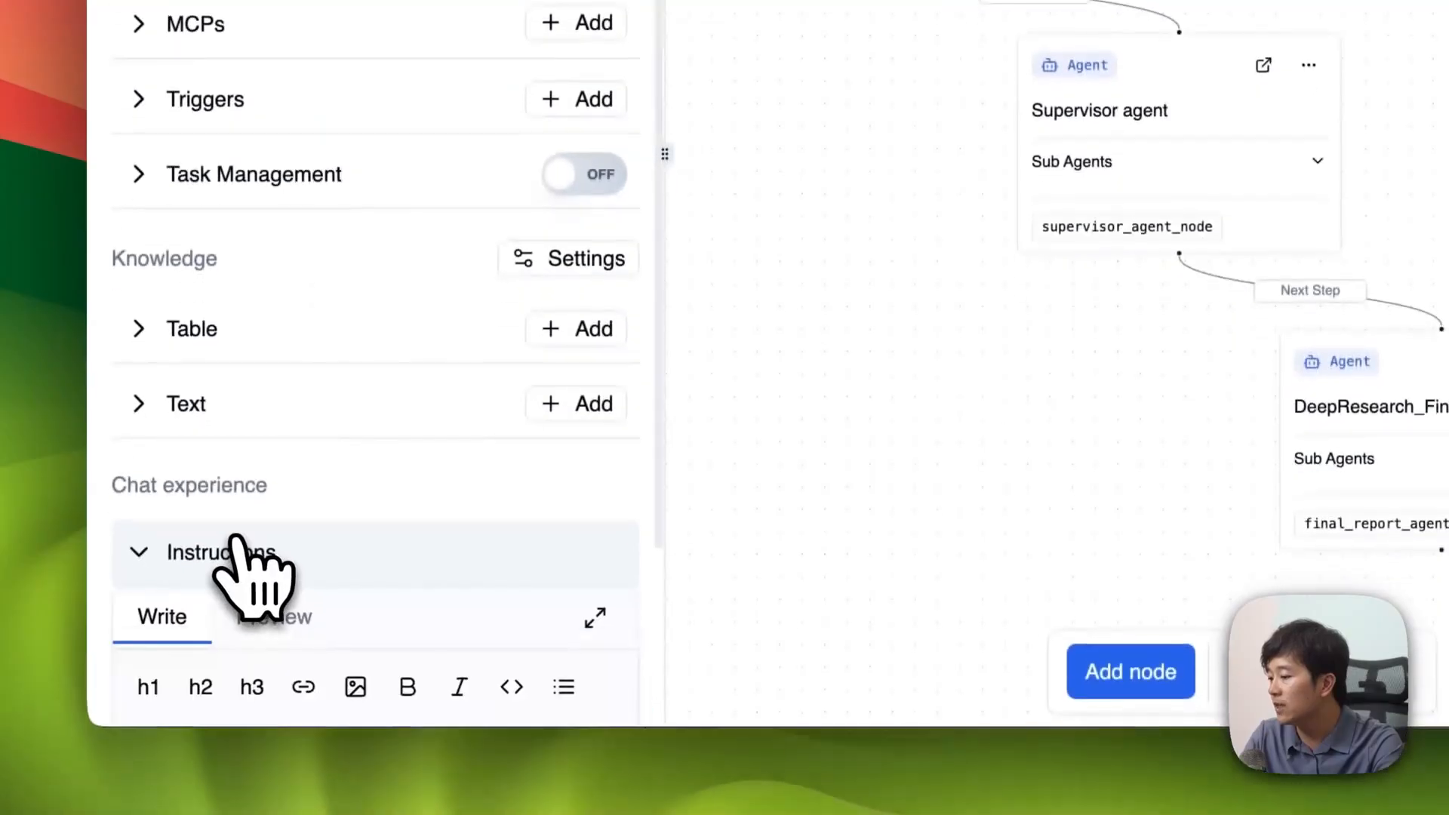
scroll(237, 539, down, 5)
scroll(328, 491, down, 15)
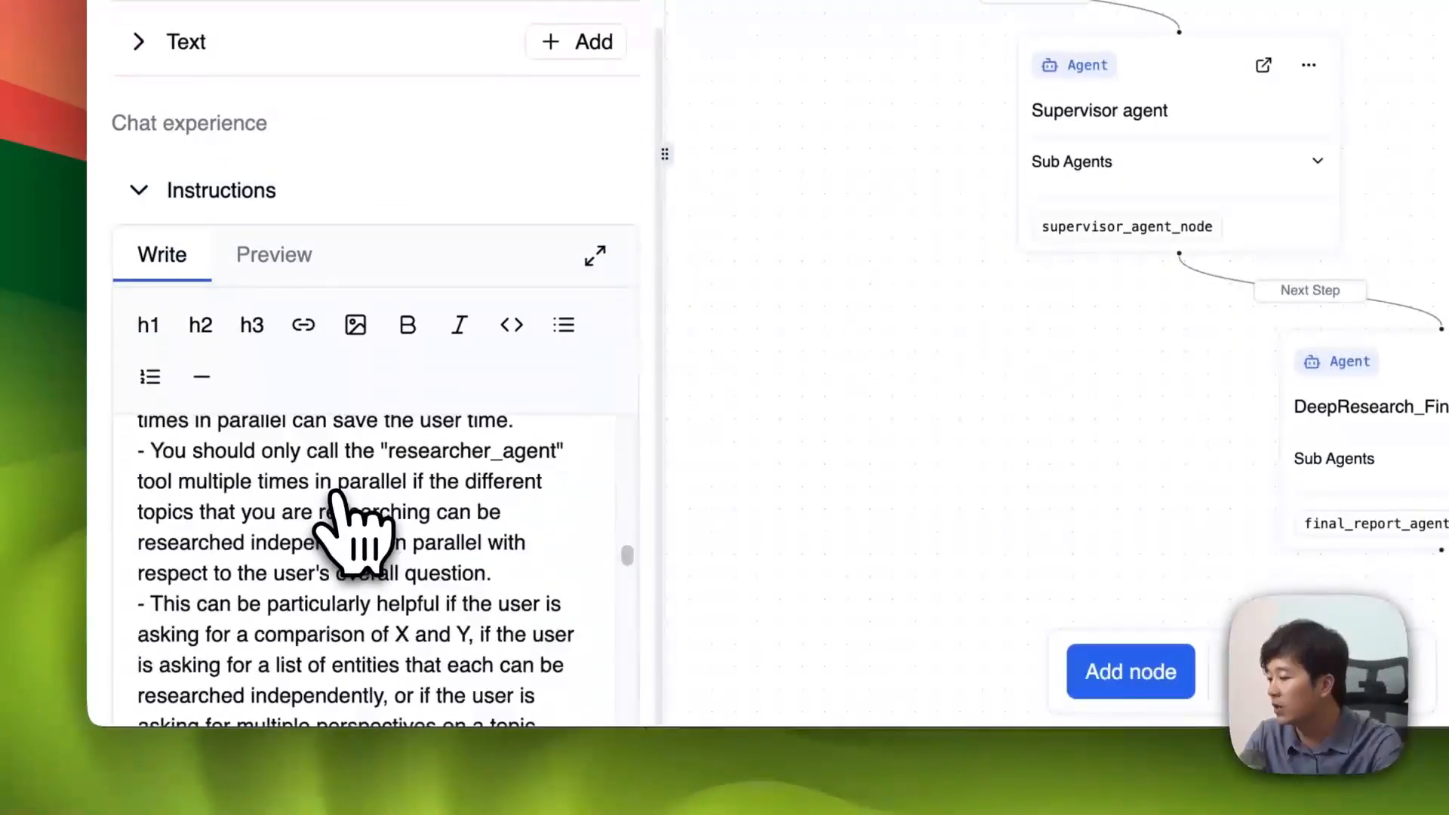
Step: Finish reading the Supervisor agent's instructions and add the Researcher agent as a sub agent of the Supervisor agent node
scroll(351, 529, down, 10)
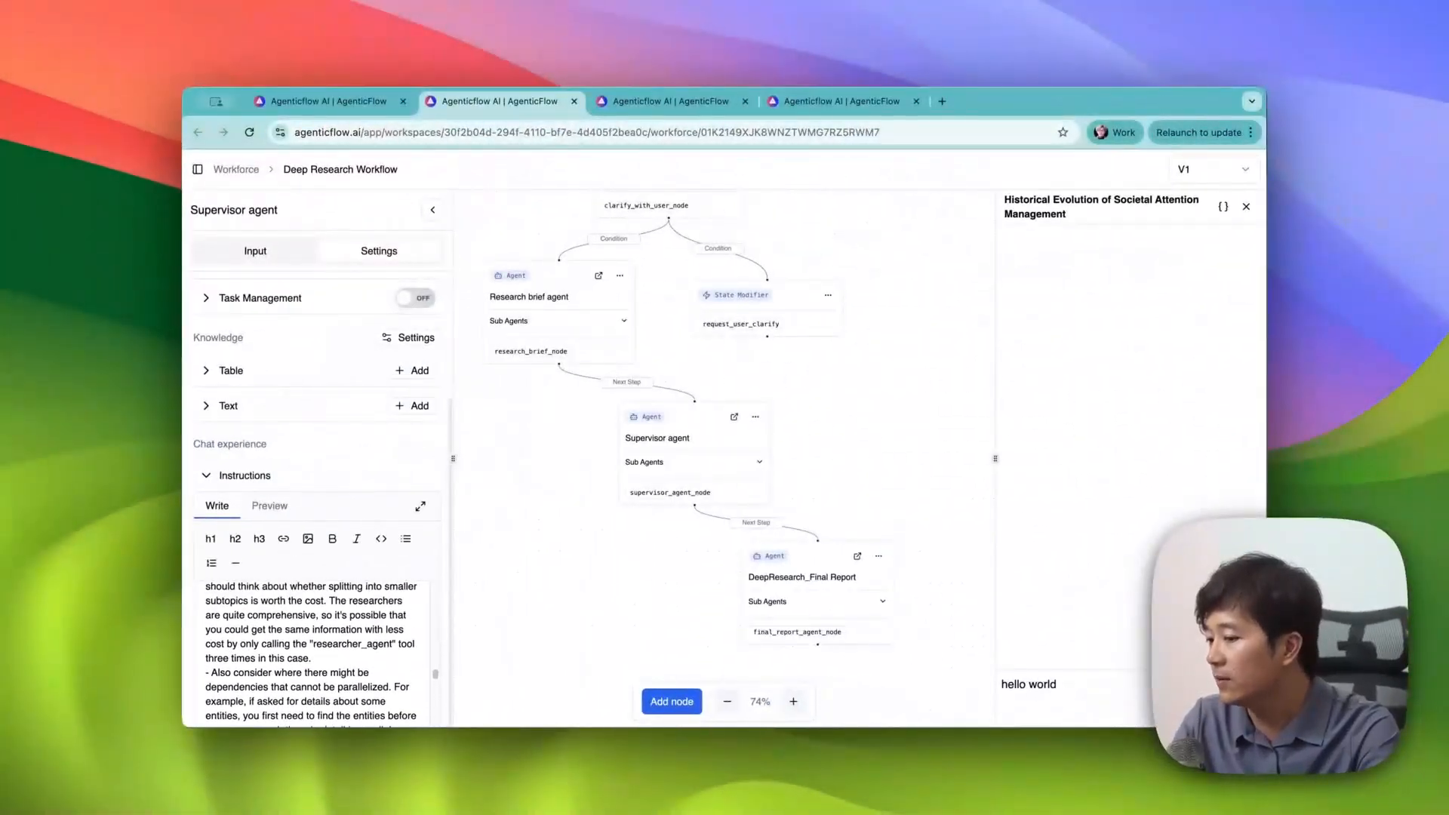
scroll(308, 630, up, 5)
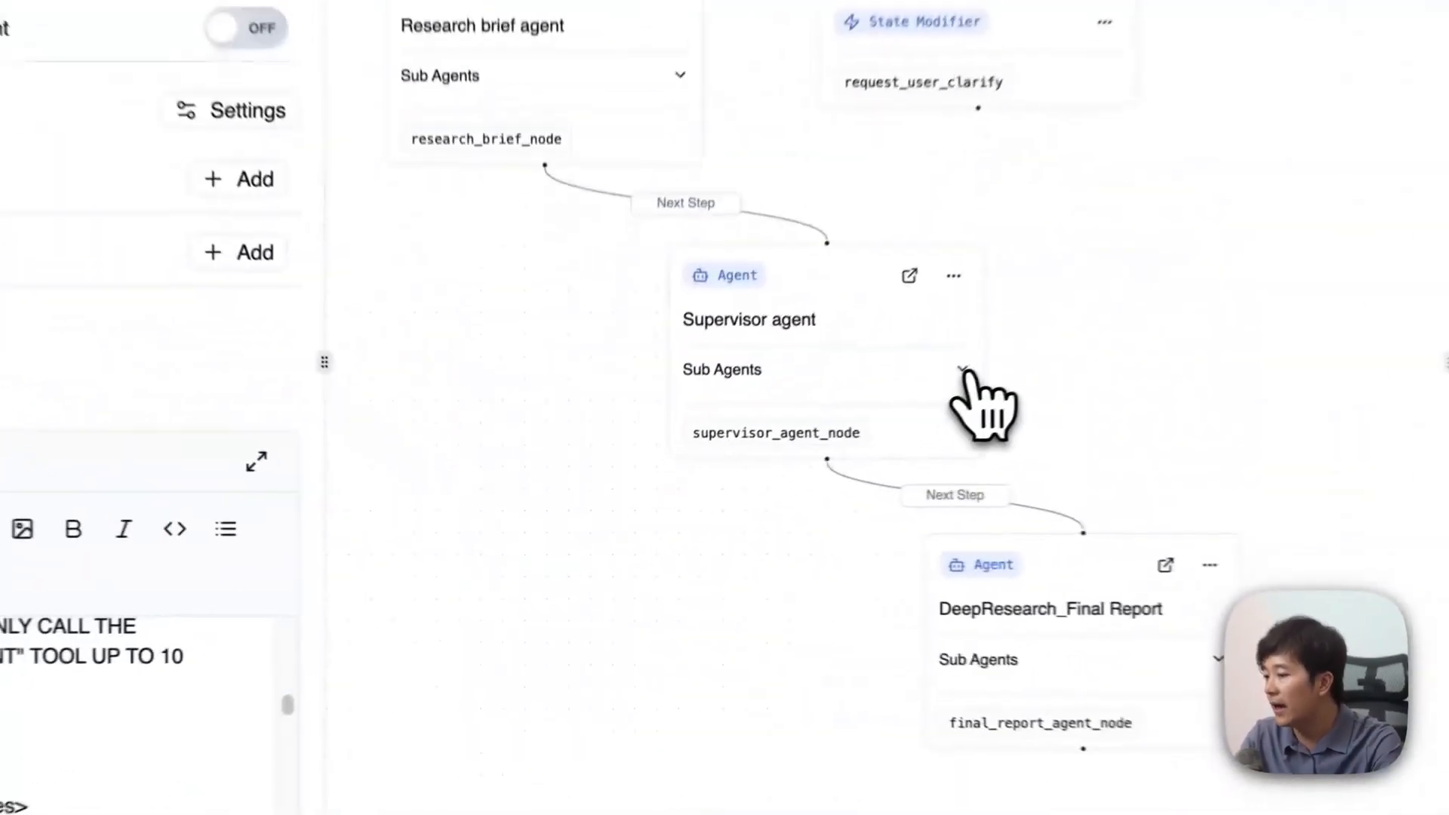
click(754, 463)
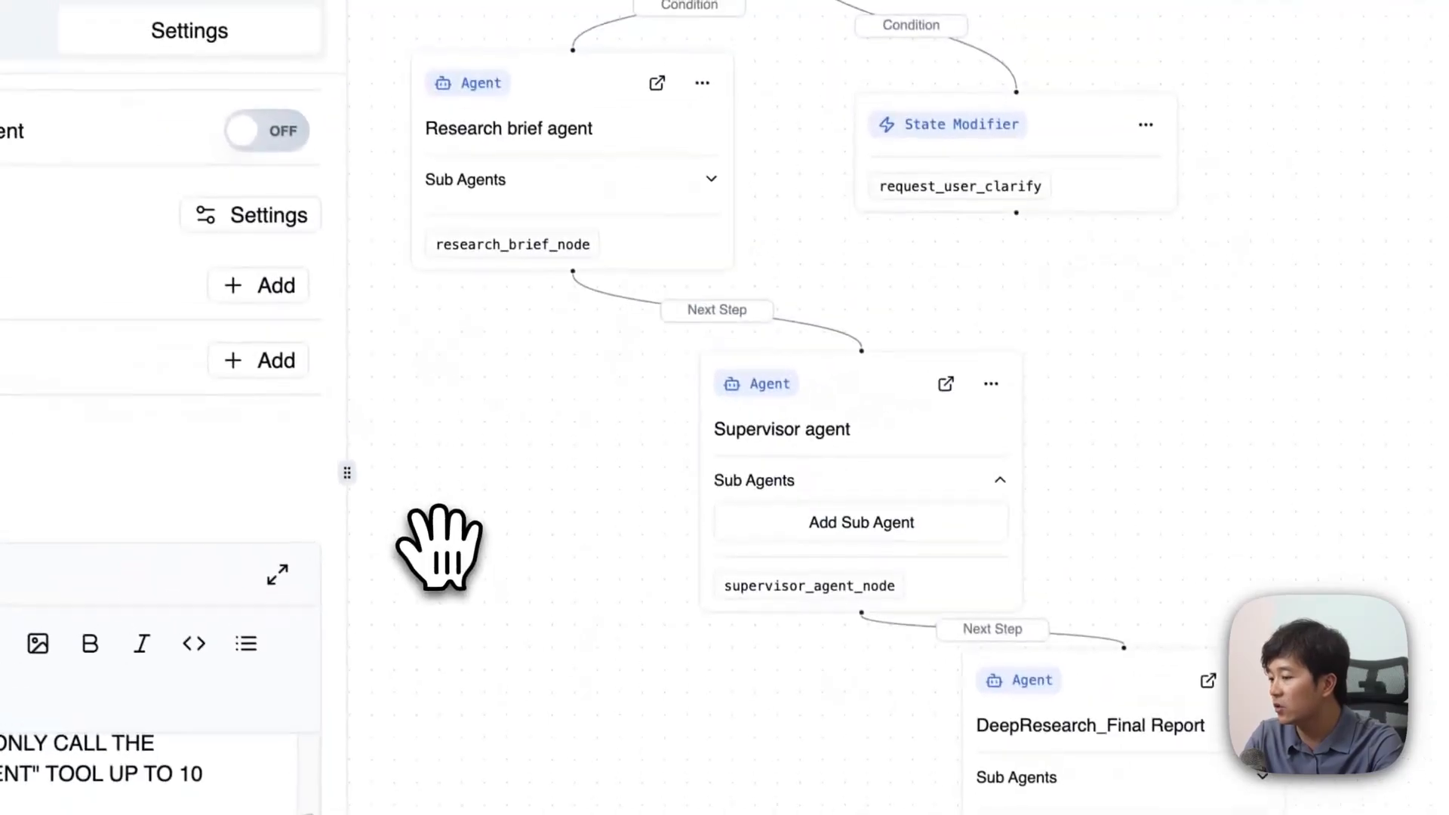
click(859, 529)
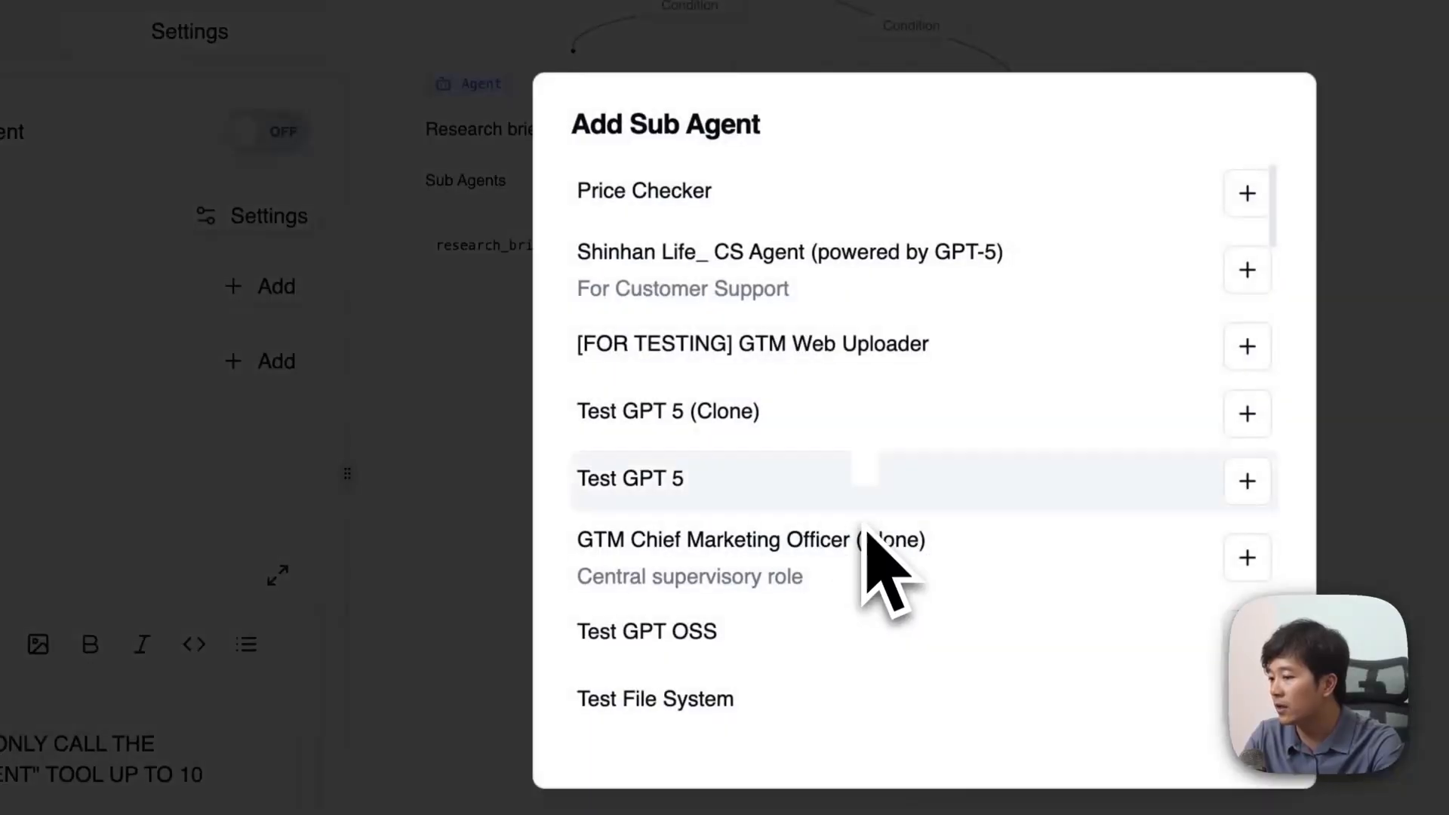
scroll(902, 385, down, 4)
scroll(902, 385, down, 5)
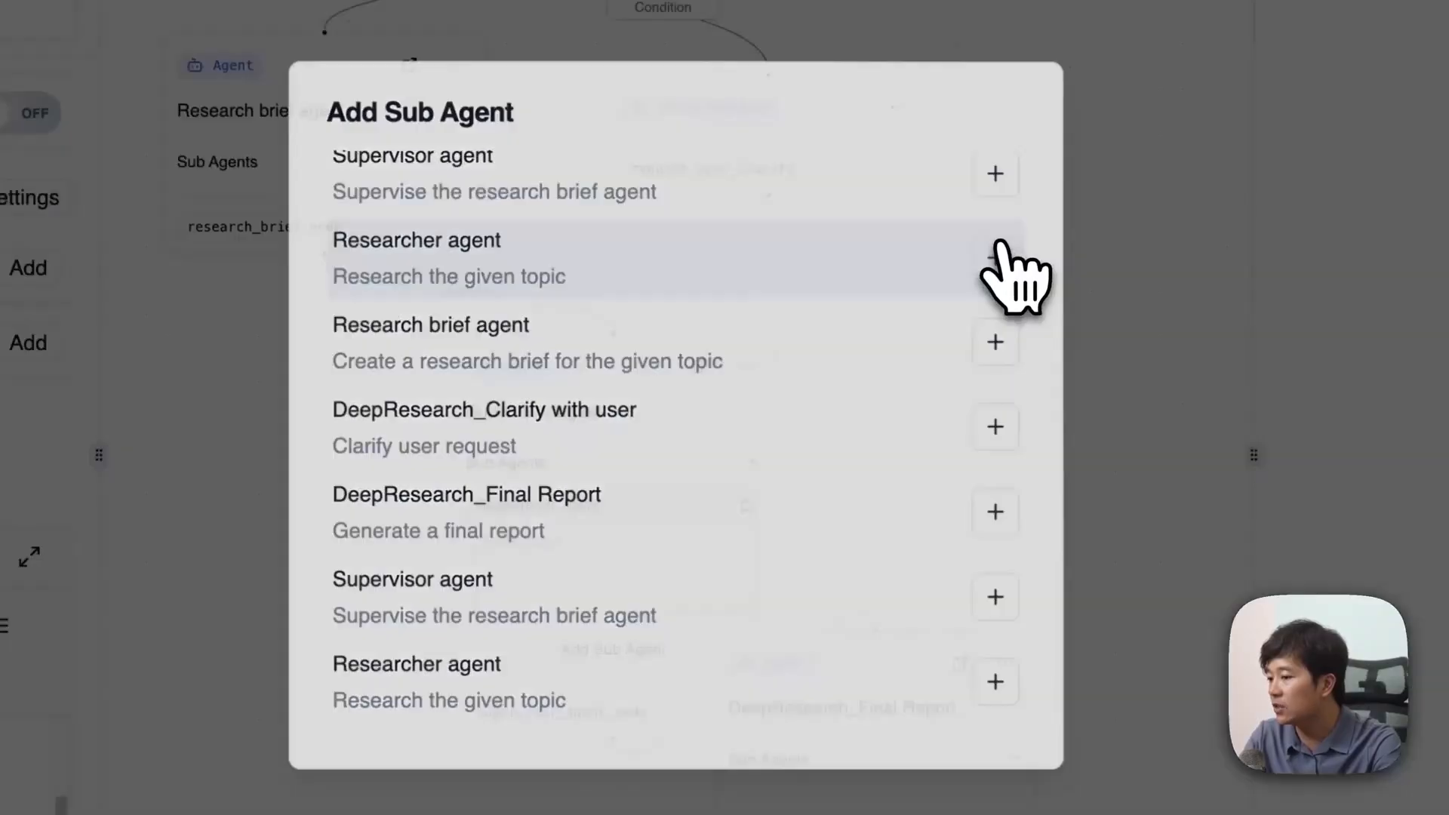
click(996, 256)
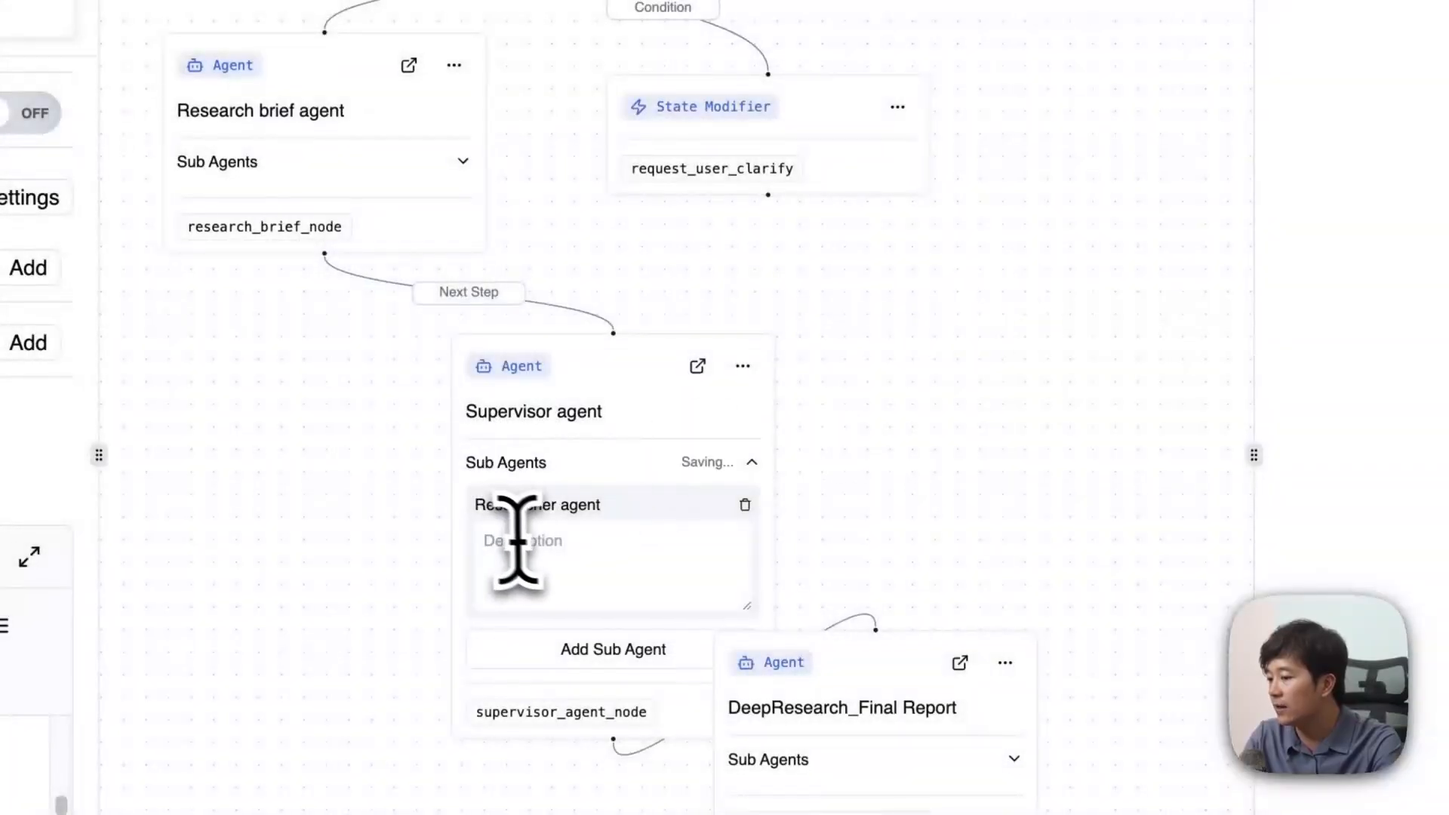
click(558, 563)
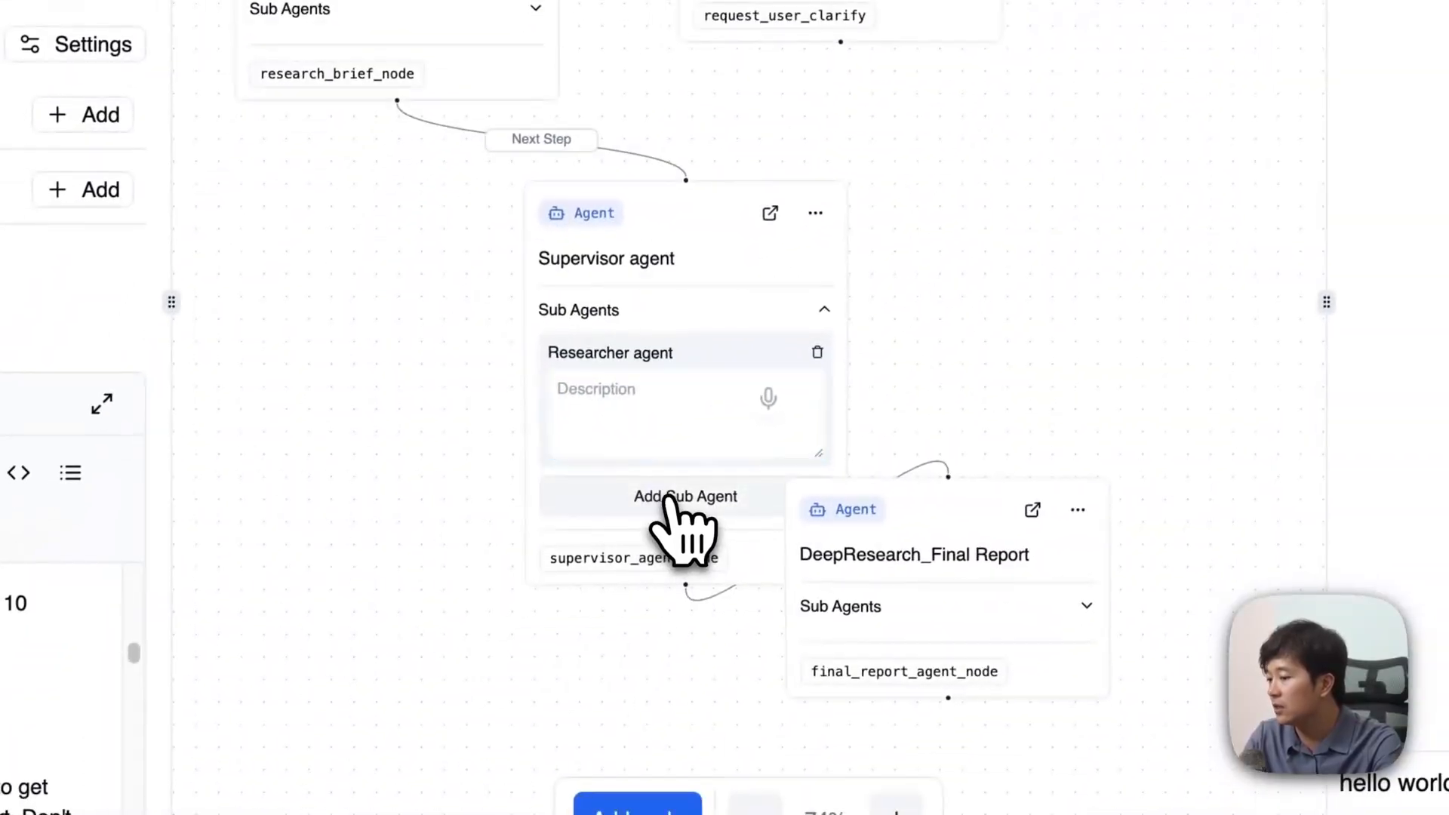
Step: Add Supervisor agent (Copy) as a second sub agent and move the Supervisor agent node clear of the DeepResearch_Final Report node
click(613, 649)
scroll(828, 340, down, 5)
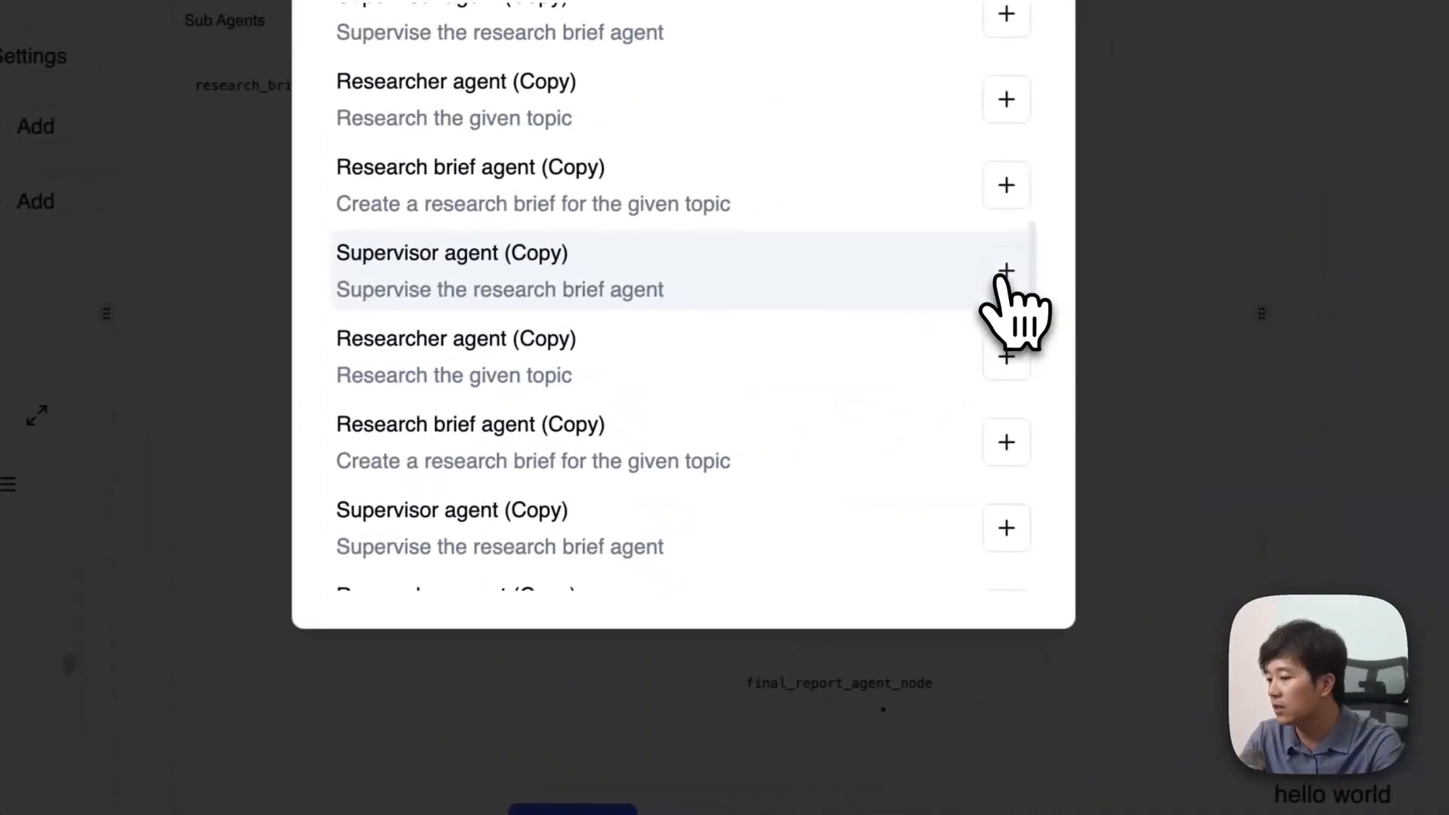
click(1071, 257)
drag(590, 218, 405, 199)
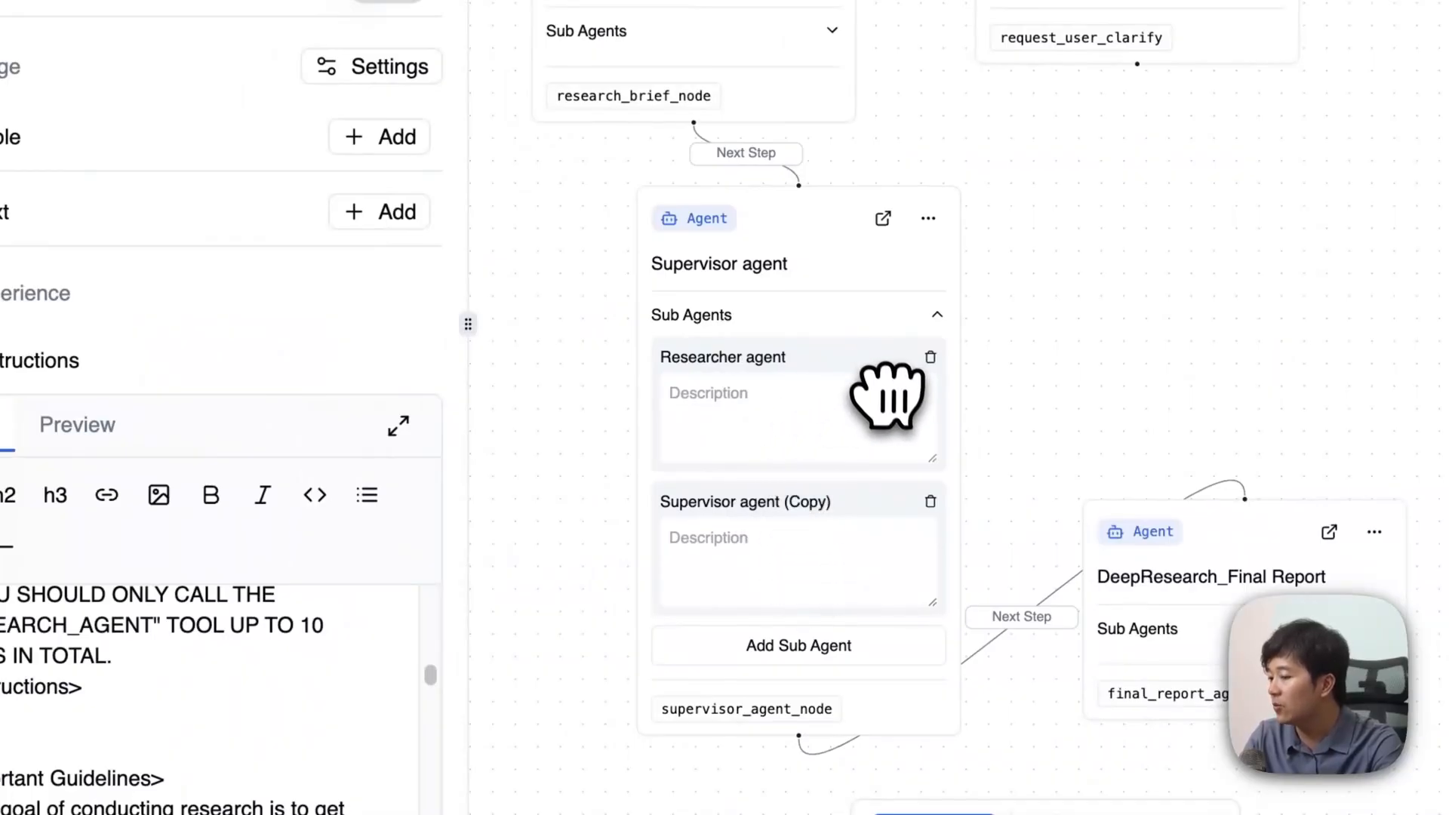
Step: Show the Supervisor agent's input message and reposition its node beneath the Research brief agent node
click(314, 231)
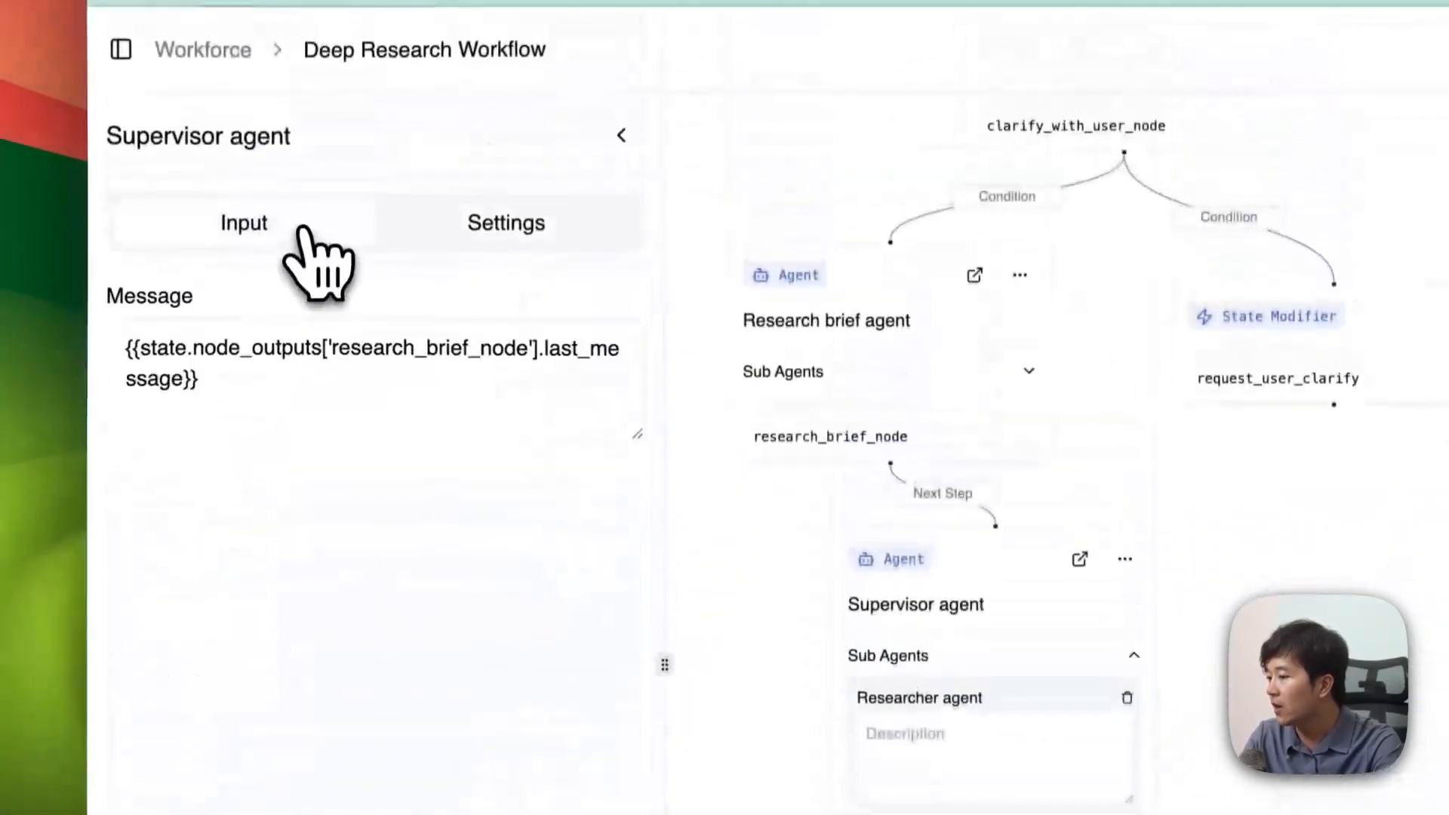
click(292, 290)
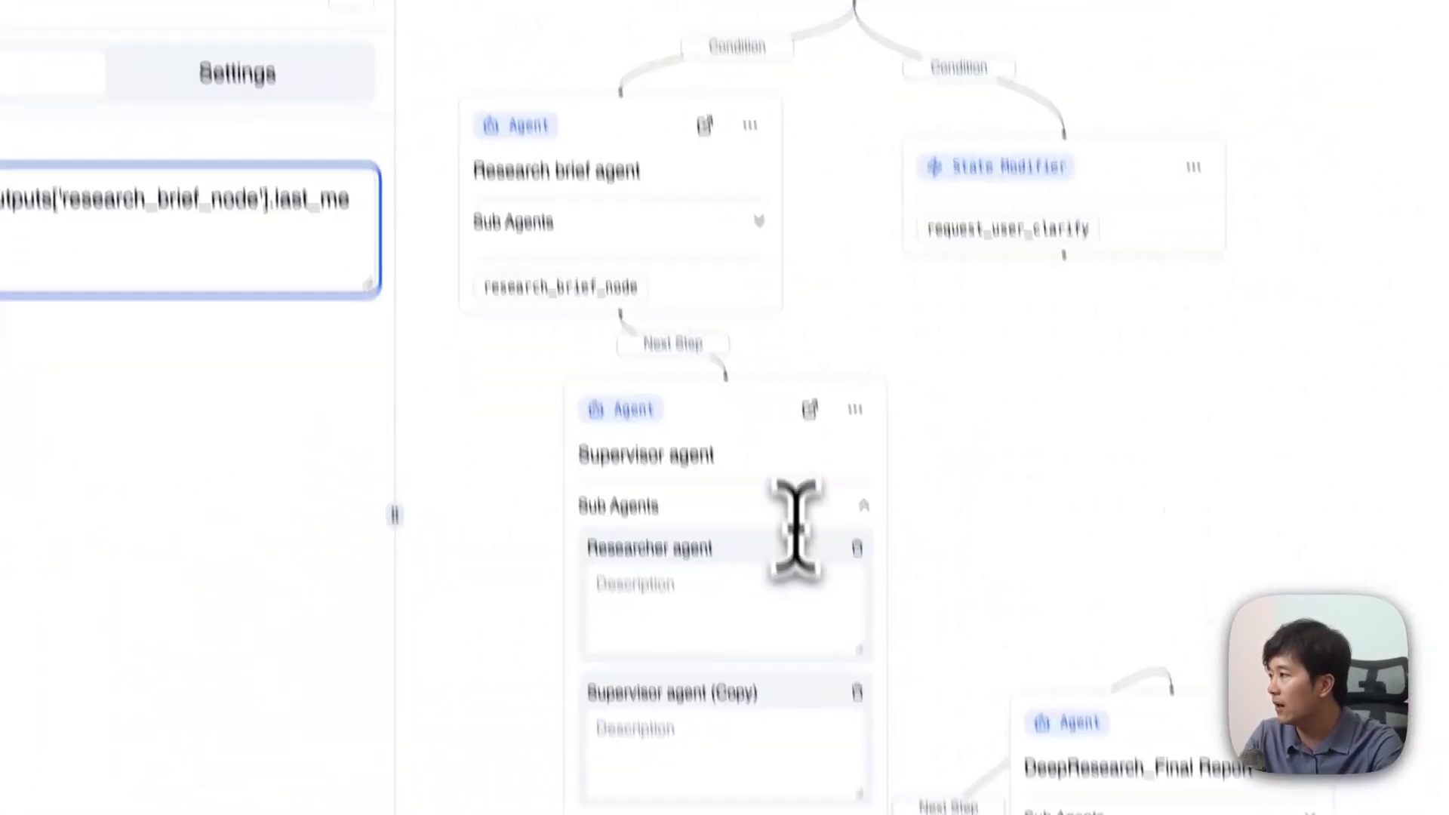
drag(721, 355, 600, 392)
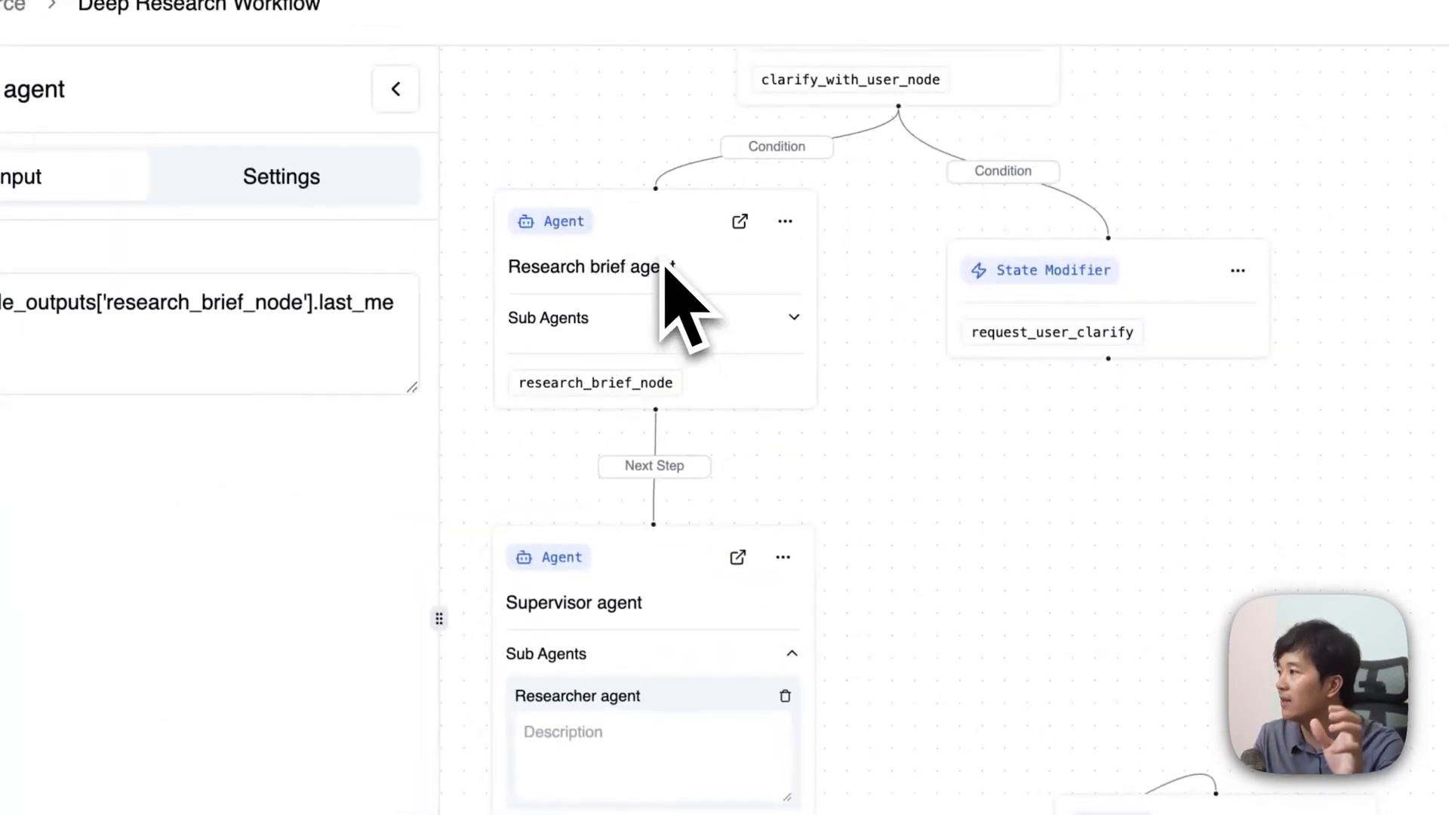
mouse_move(651, 588)
mouse_down()
mouse_move(718, 582)
mouse_move(630, 582)
mouse_move(647, 581)
mouse_up()
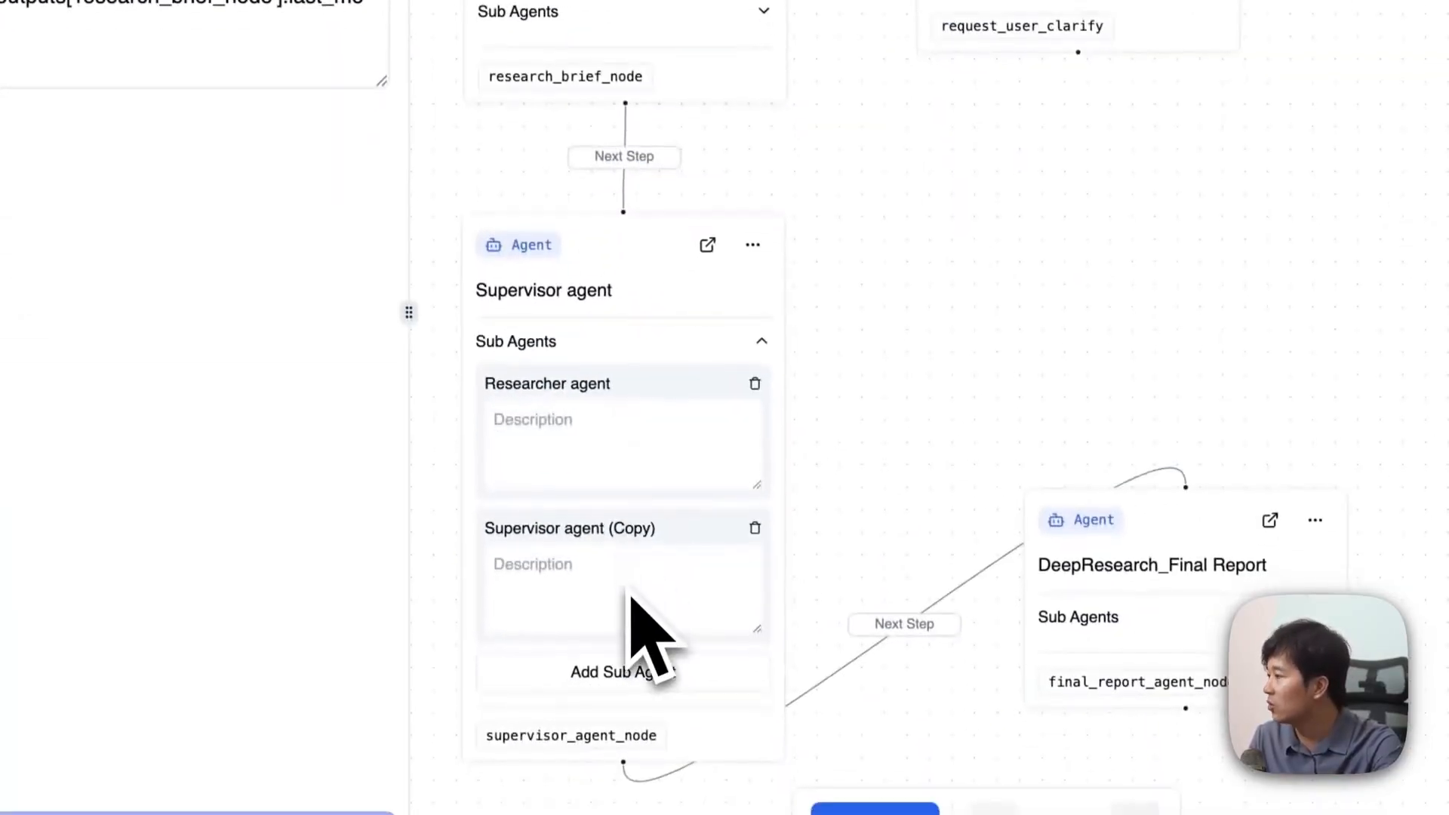
drag(651, 260, 671, 230)
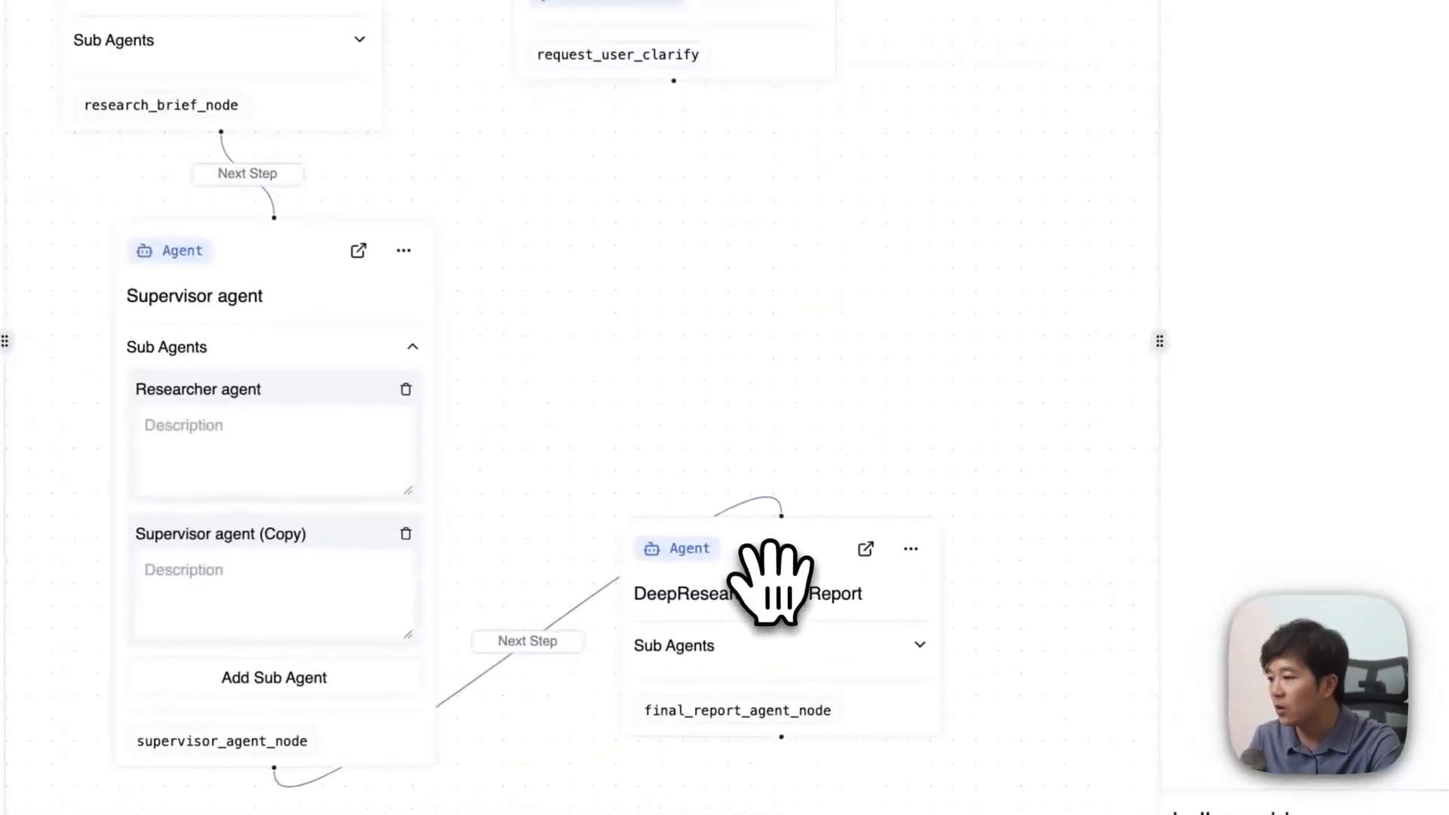
Step: Examine the DeepResearch_Final Report agent's input message, highlighting its opening instruction, the Research Brief block and the Messages block
click(807, 568)
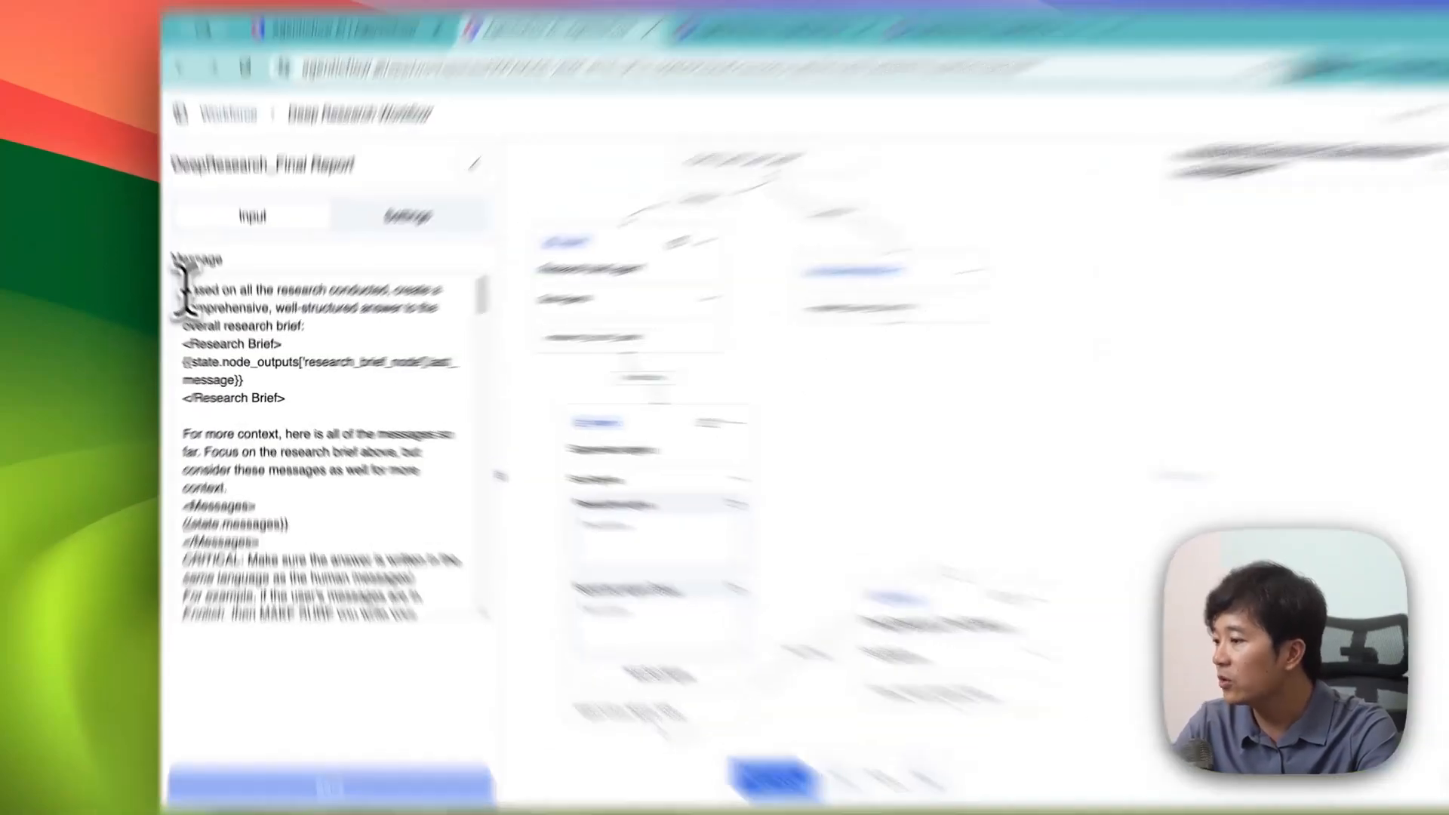
drag(200, 310, 321, 339)
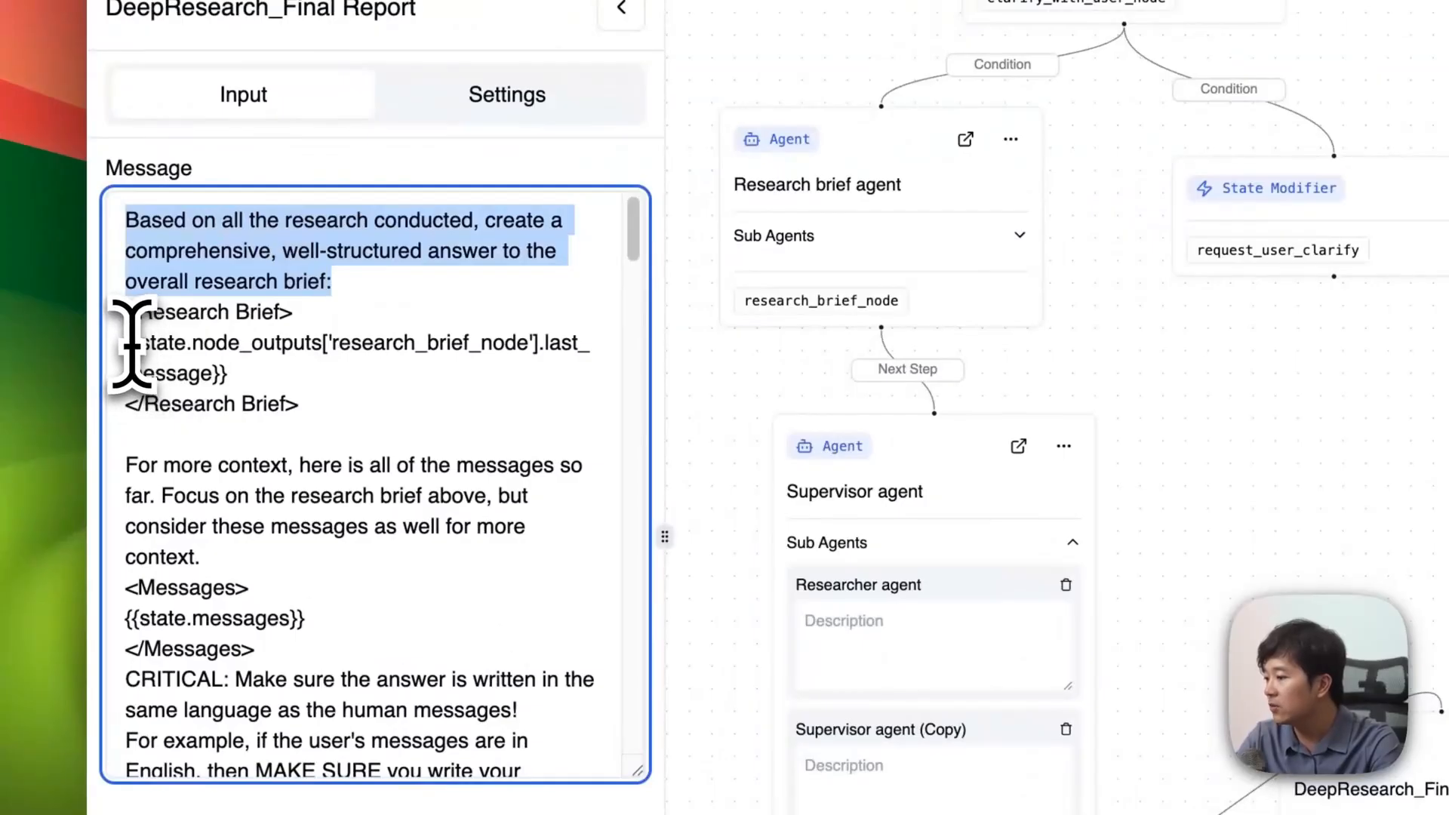
drag(129, 343, 299, 343)
drag(300, 406, 138, 312)
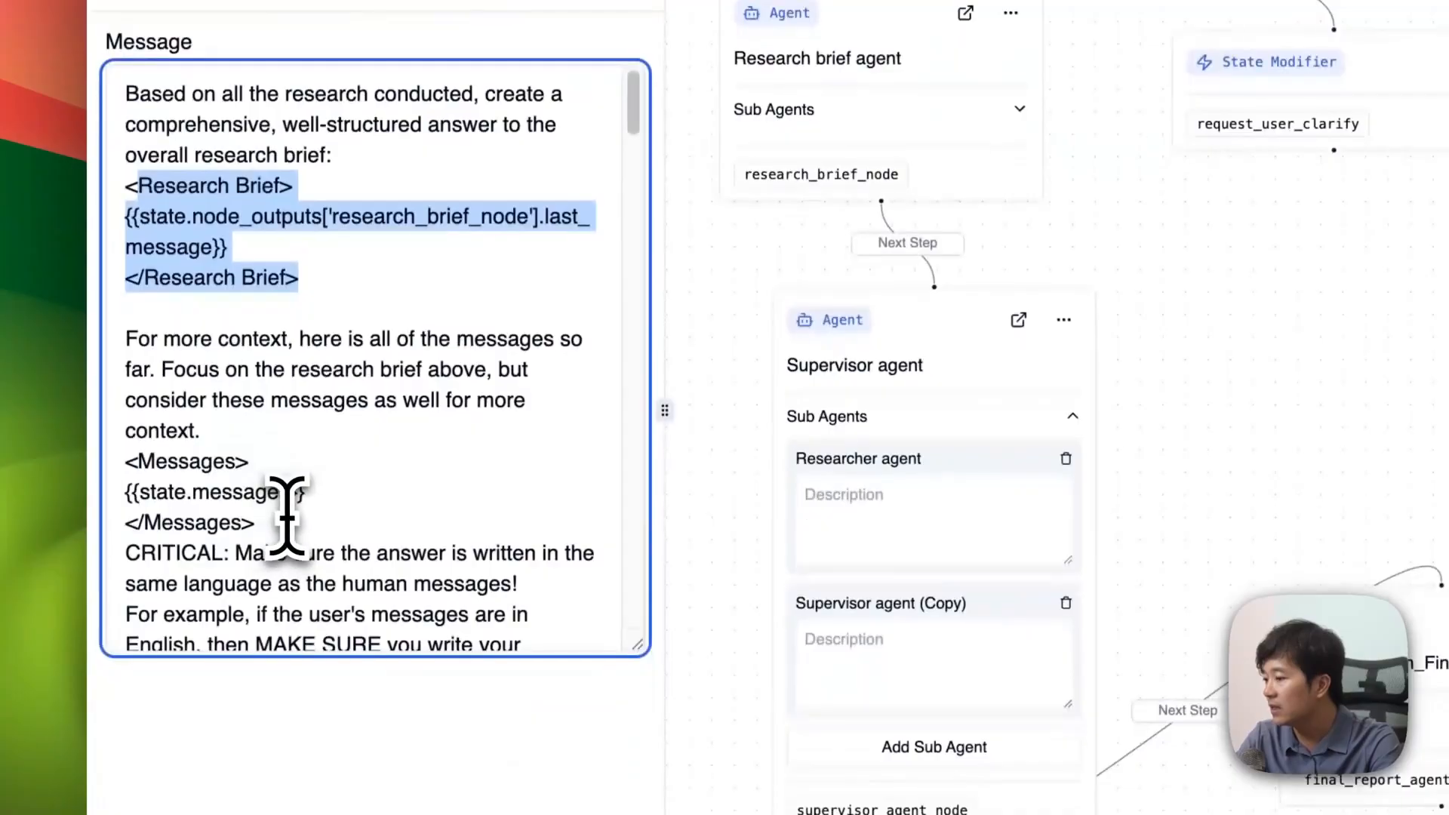
drag(286, 517, 98, 463)
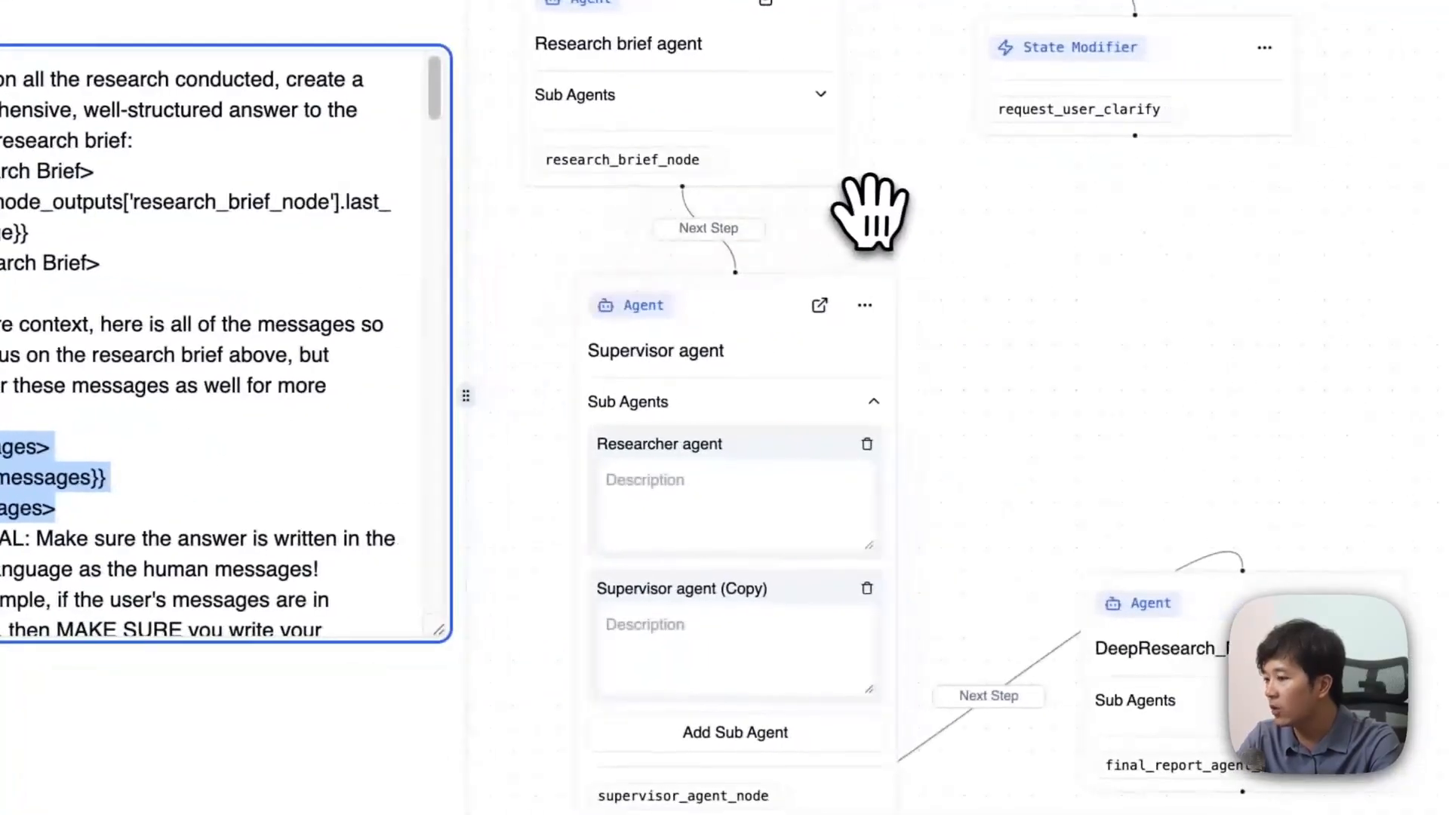
Step: Read the rest of the DeepResearch_Final Report input message and highlight its Citation Rules section
drag(866, 215, 867, 571)
drag(883, 426, 895, 642)
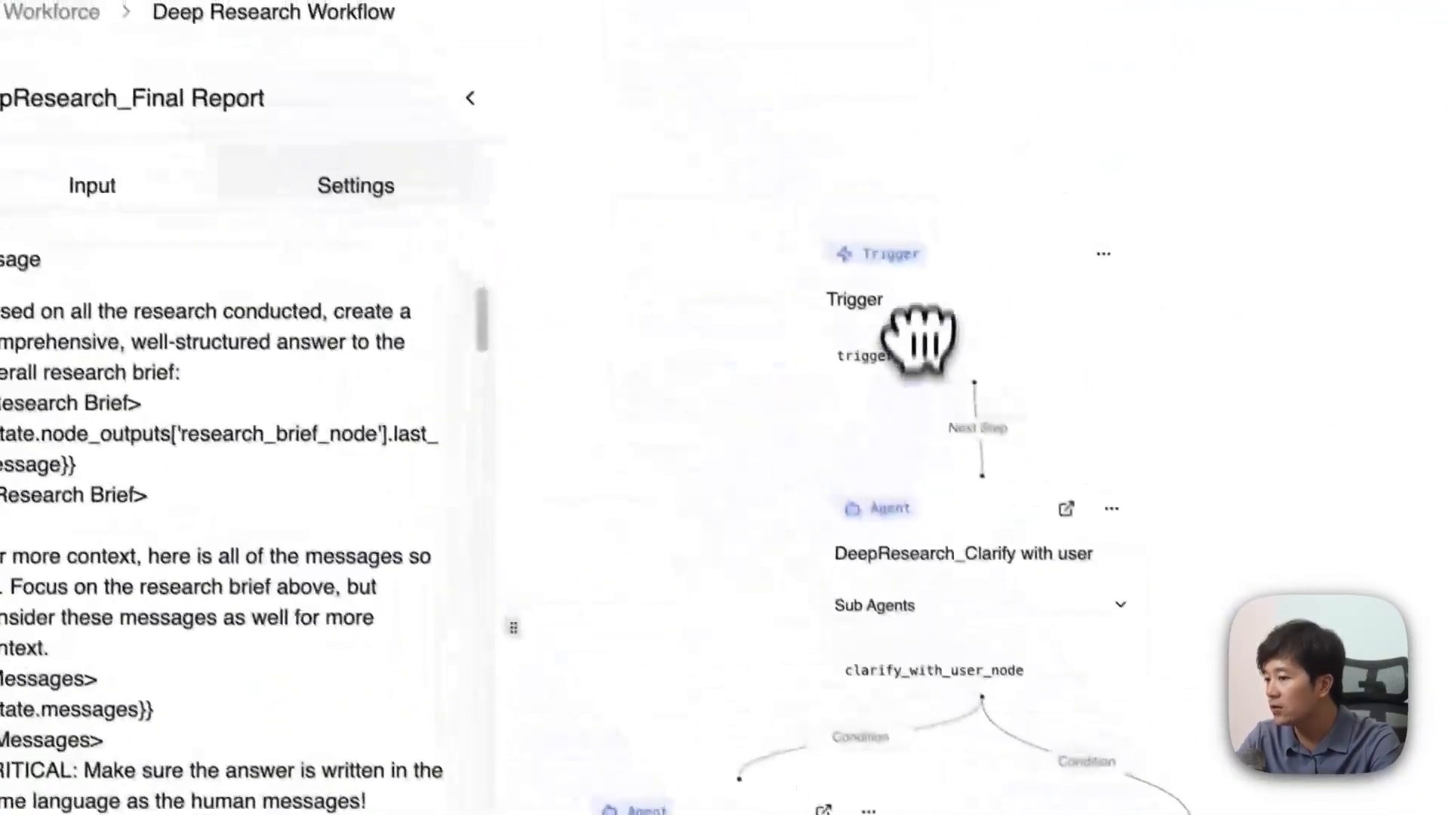
scroll(332, 588, down, 10)
scroll(480, 434, down, 10)
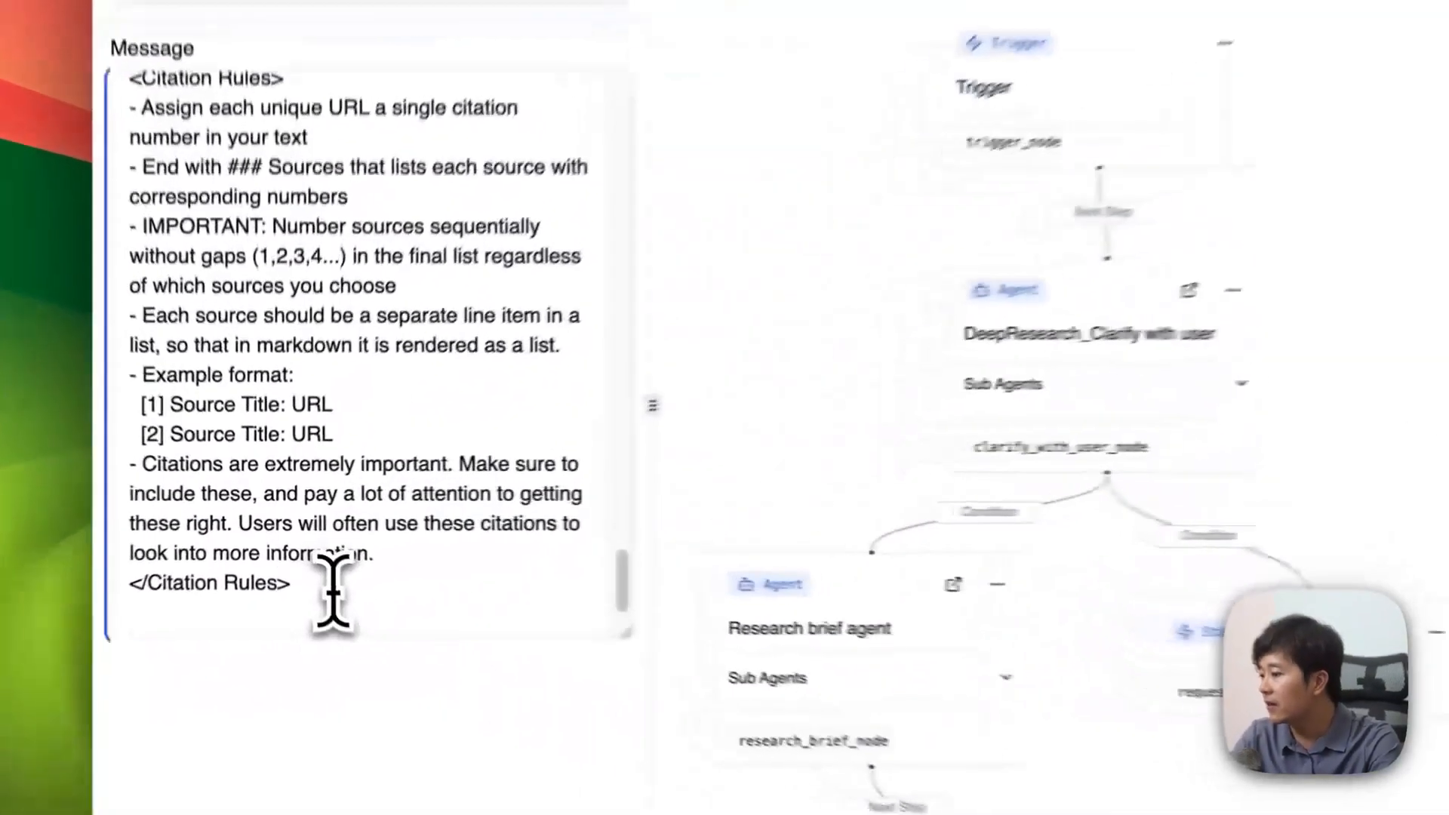
drag(289, 549, 208, 417)
drag(143, 313, 113, 69)
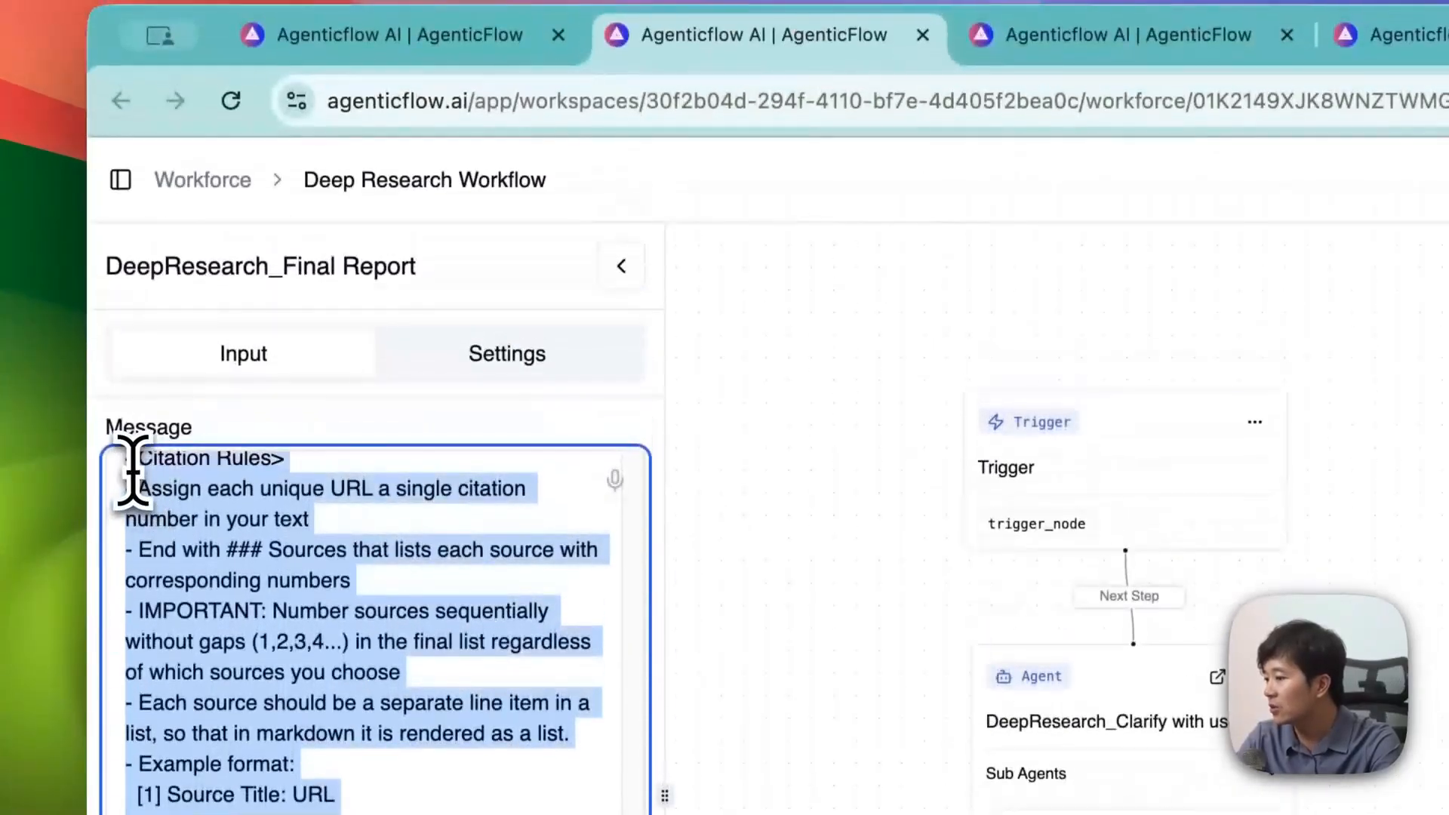
click(408, 412)
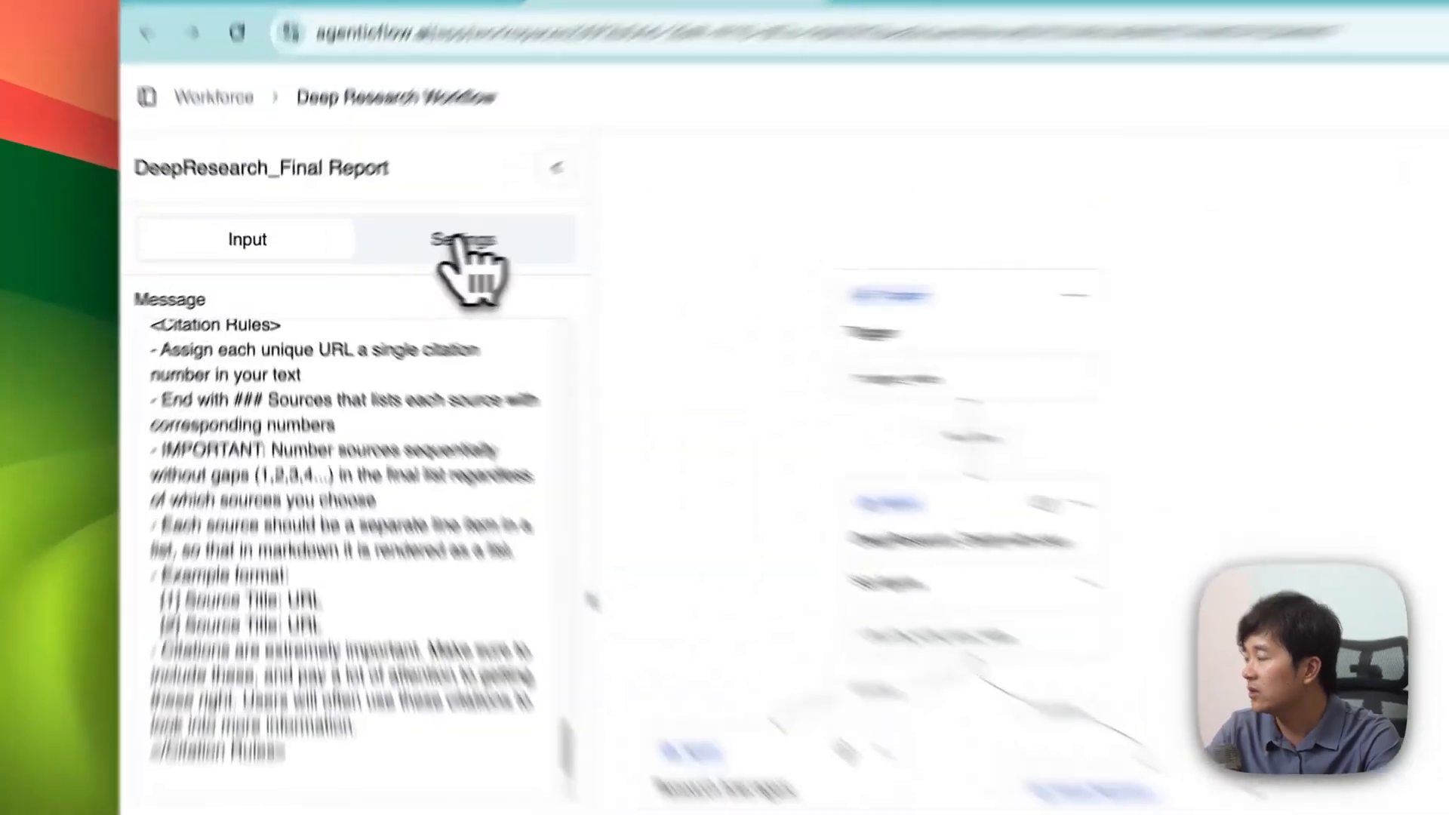
Step: Review the skills, knowledge and chat experience settings of the DeepResearch_Final Report agent
click(377, 254)
click(265, 158)
click(265, 159)
drag(770, 603, 685, 216)
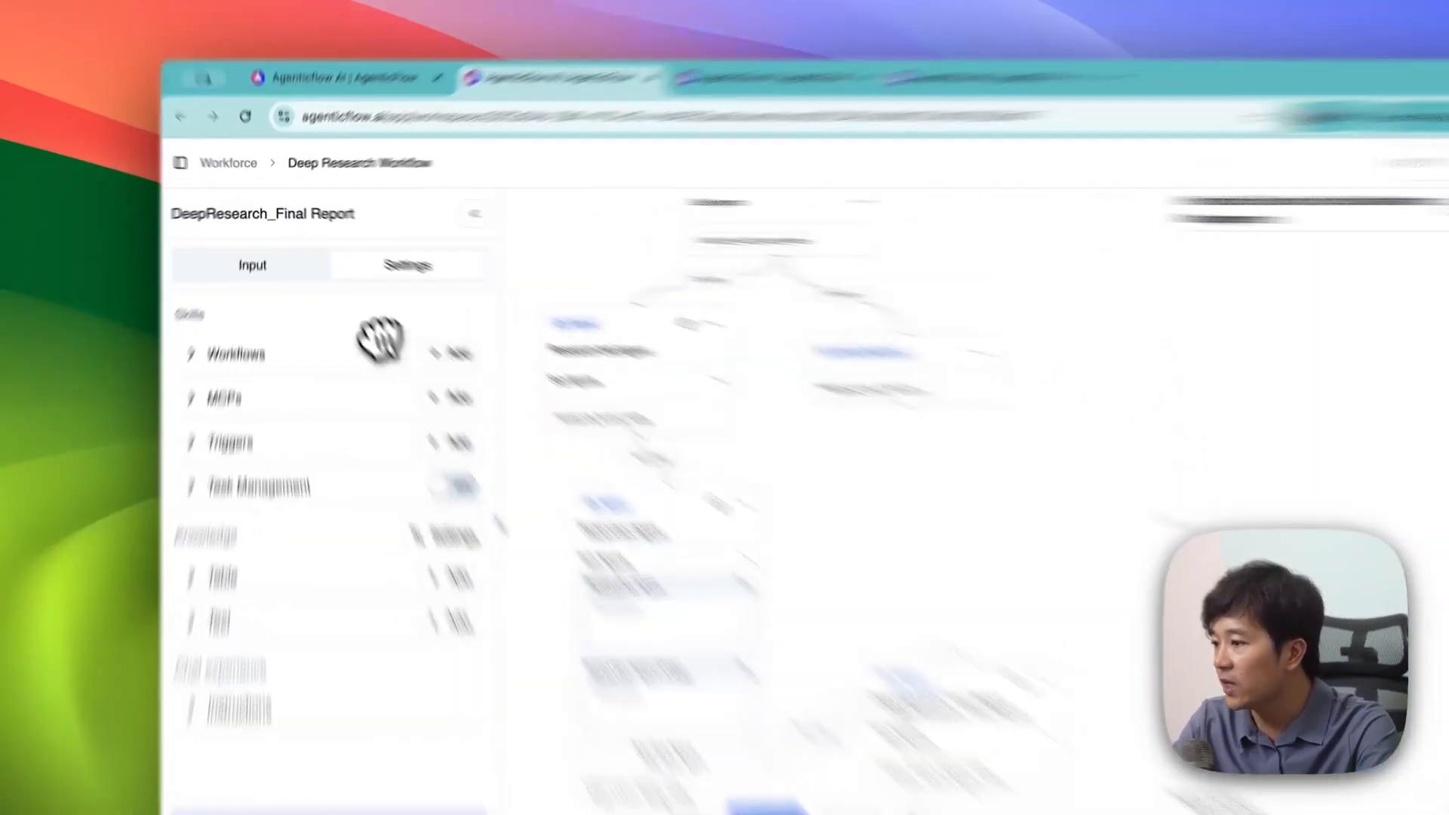
Step: Return to the DeepResearch_Final Report input message and align the Supervisor agent node directly beneath the Research brief agent node
click(268, 252)
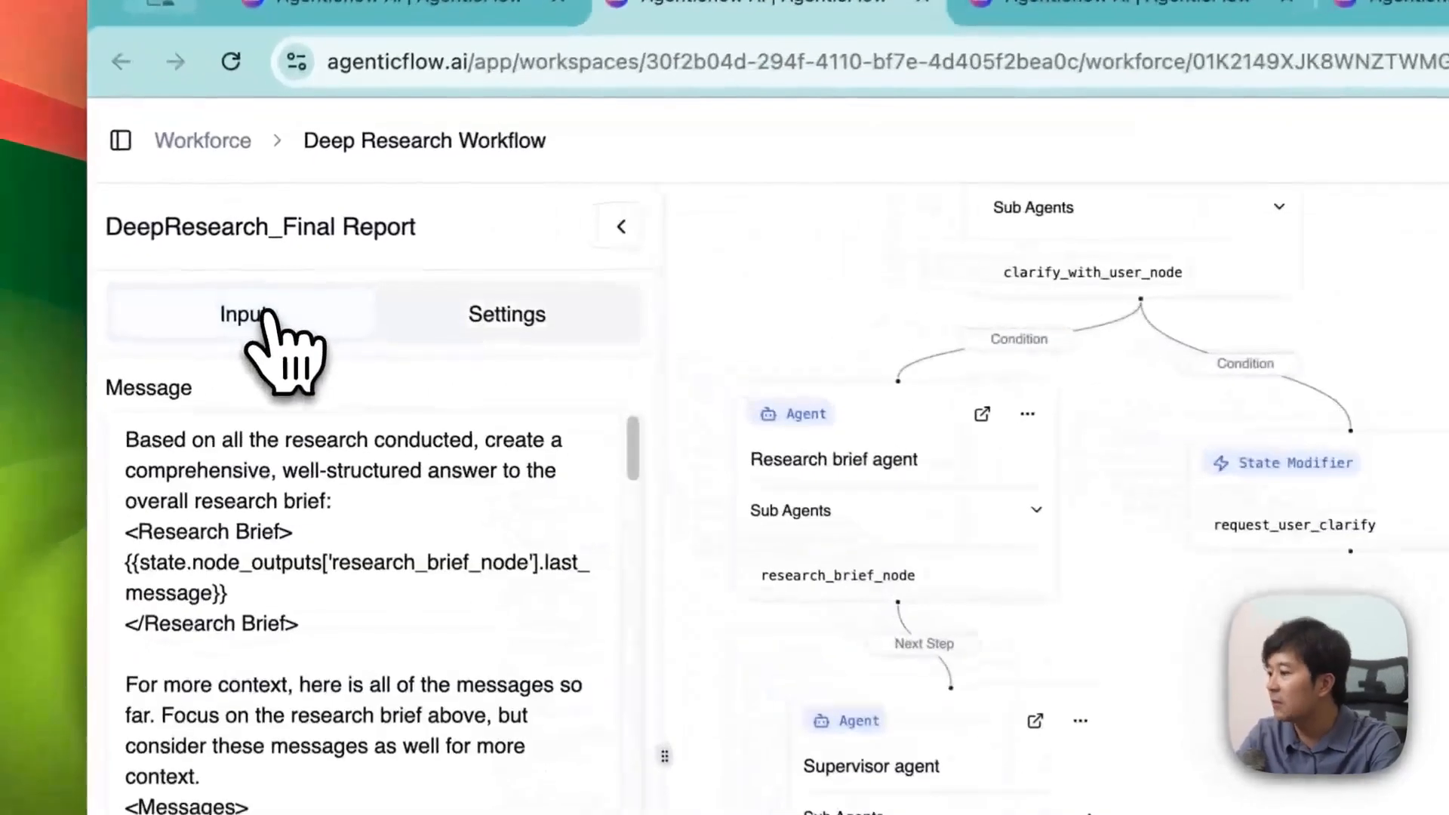
click(293, 355)
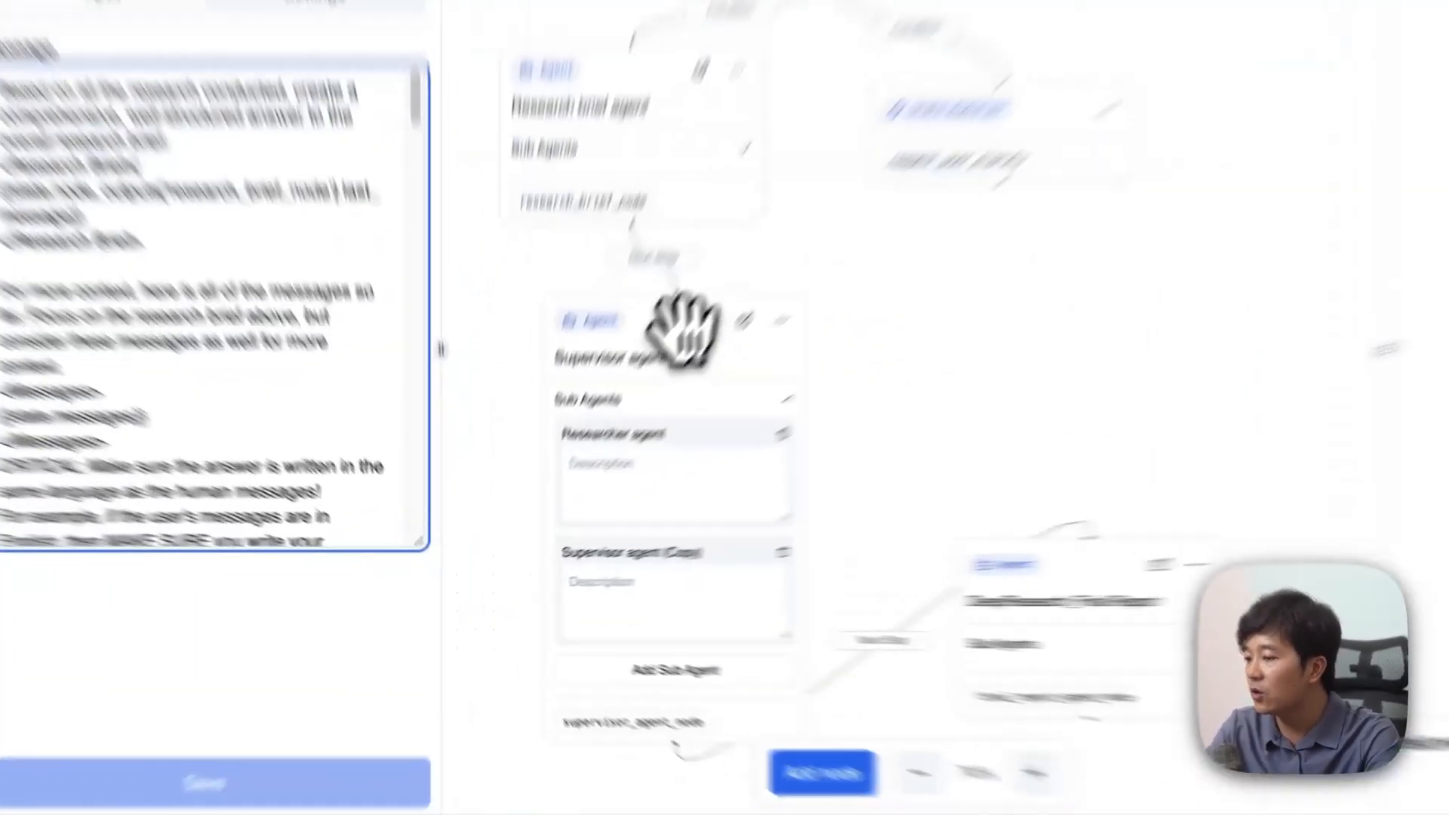
mouse_move(586, 438)
mouse_down()
mouse_move(524, 424)
mouse_move(574, 433)
mouse_move(562, 432)
mouse_up()
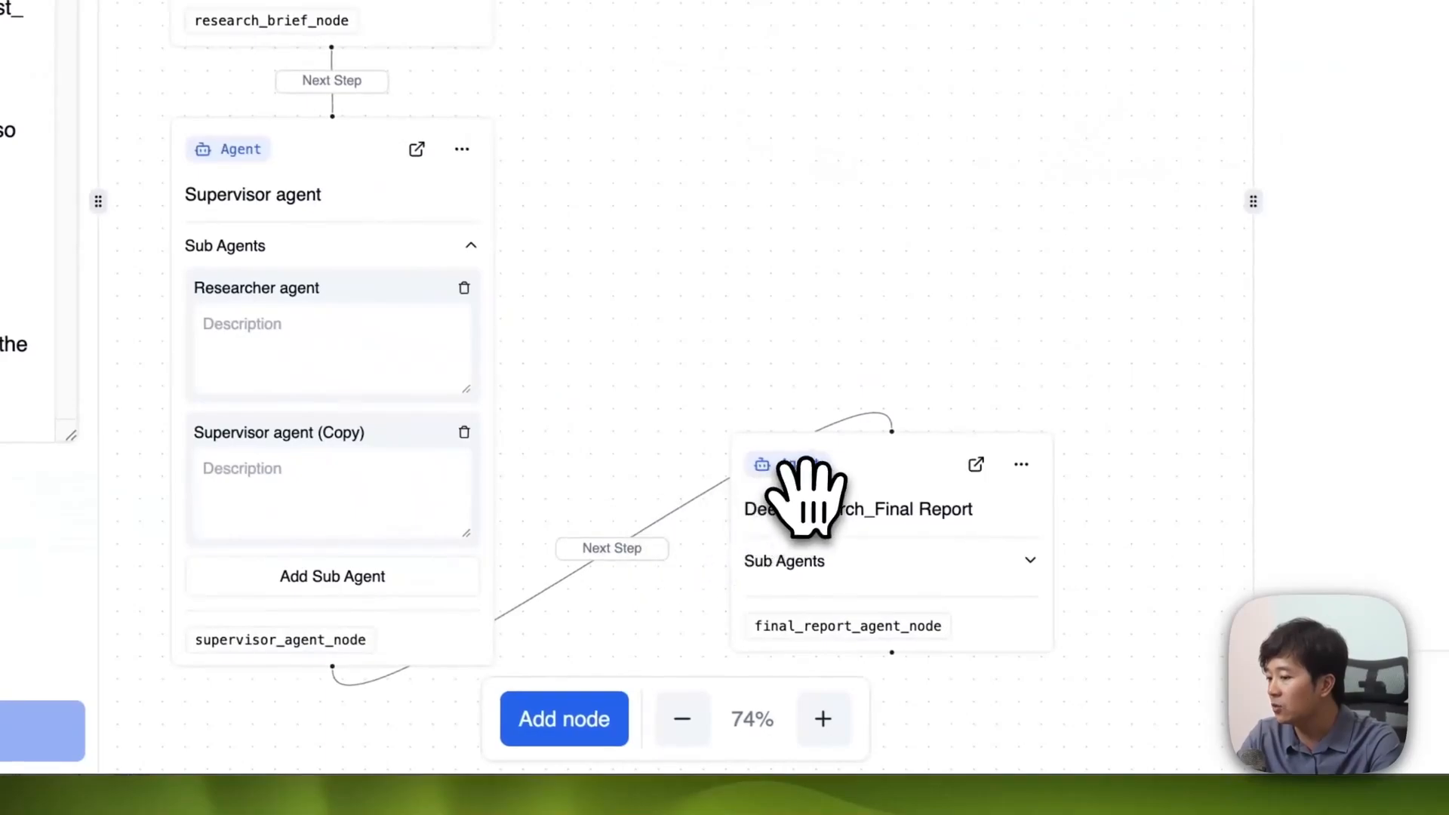
drag(804, 502, 814, 509)
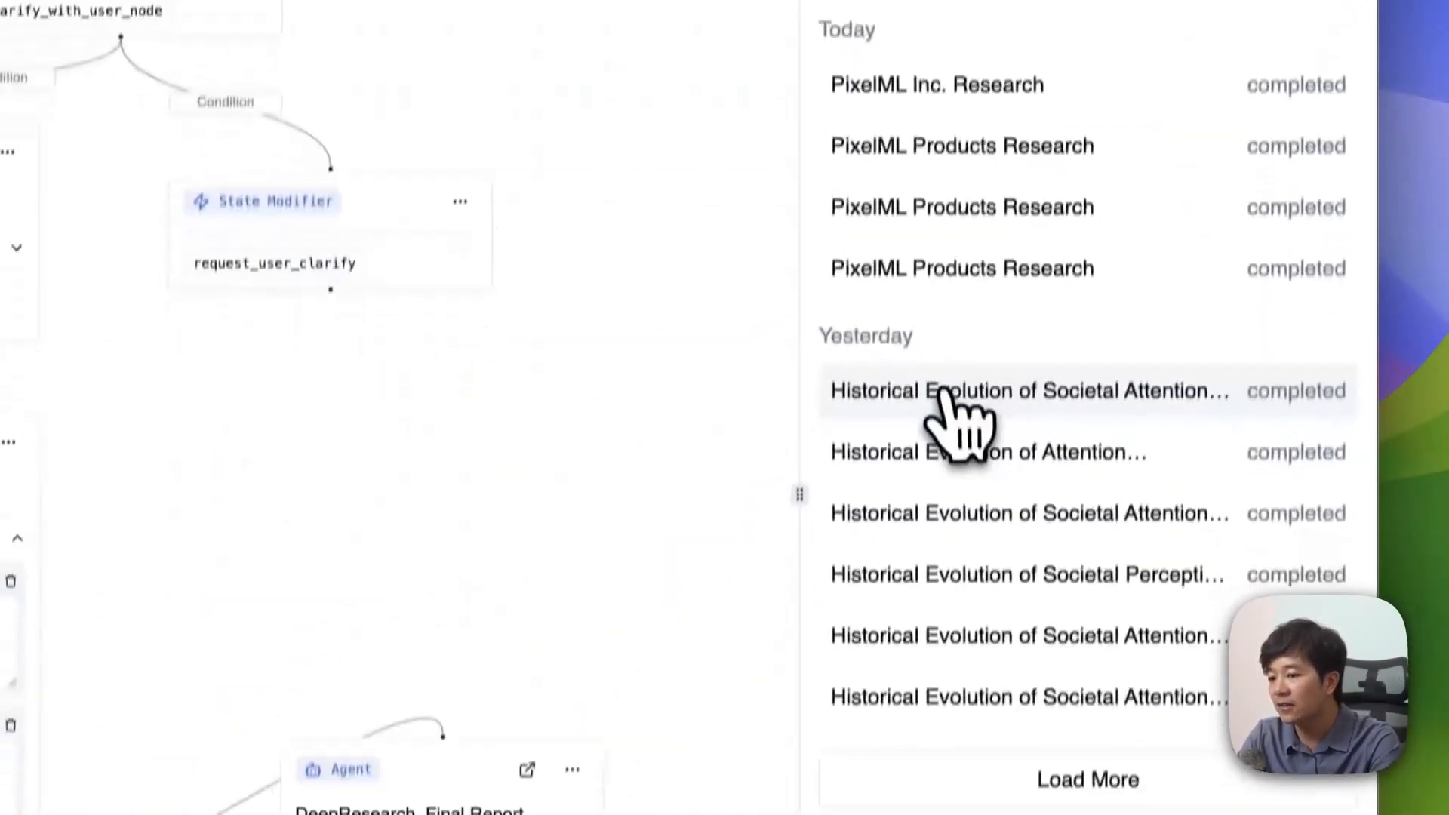
Step: Open yesterday's first run, on the historical evolution of societal attention, and read its final report with the numbered citations
click(952, 408)
scroll(996, 483, down, 15)
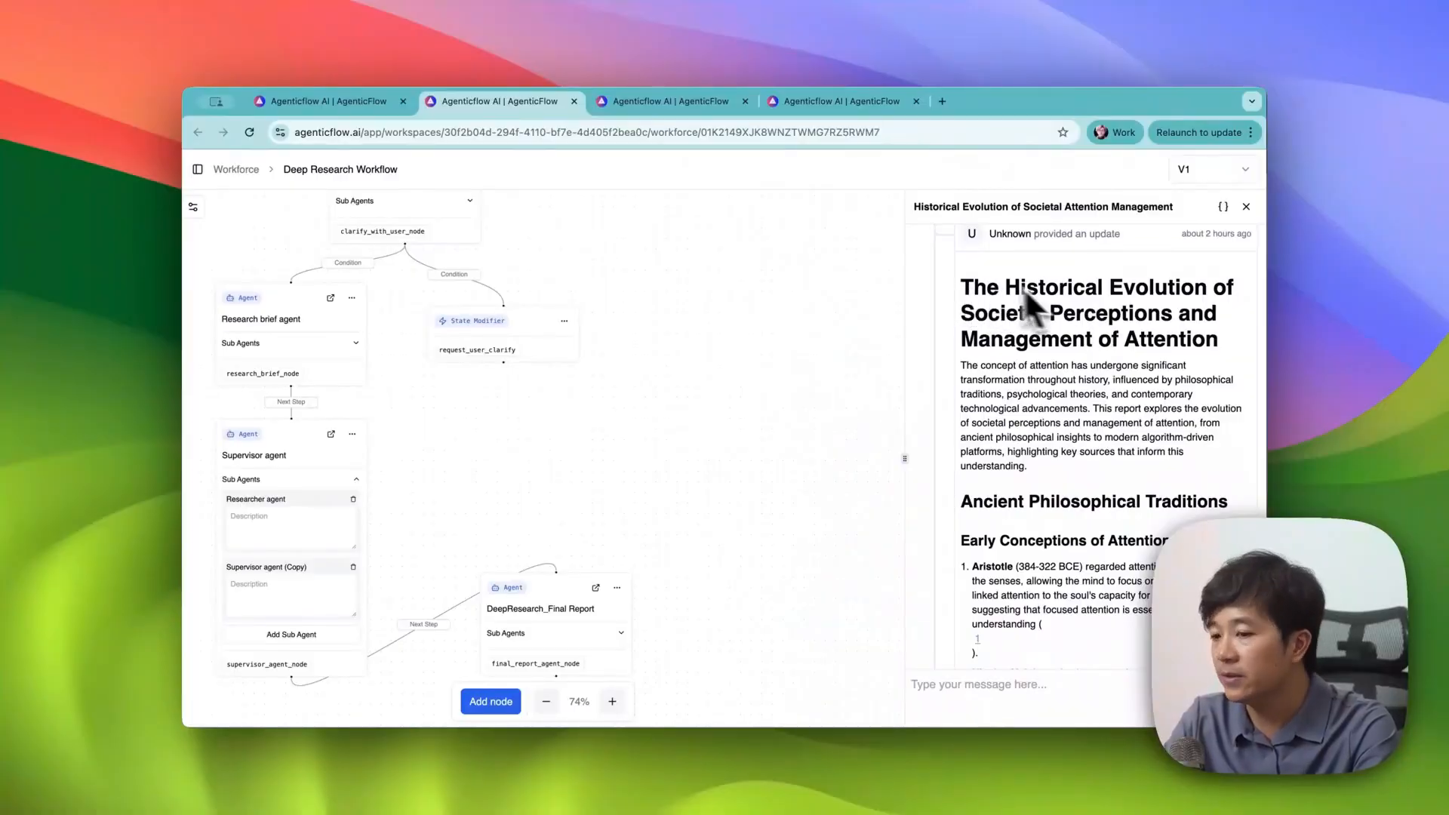
scroll(1105, 453, down, 5)
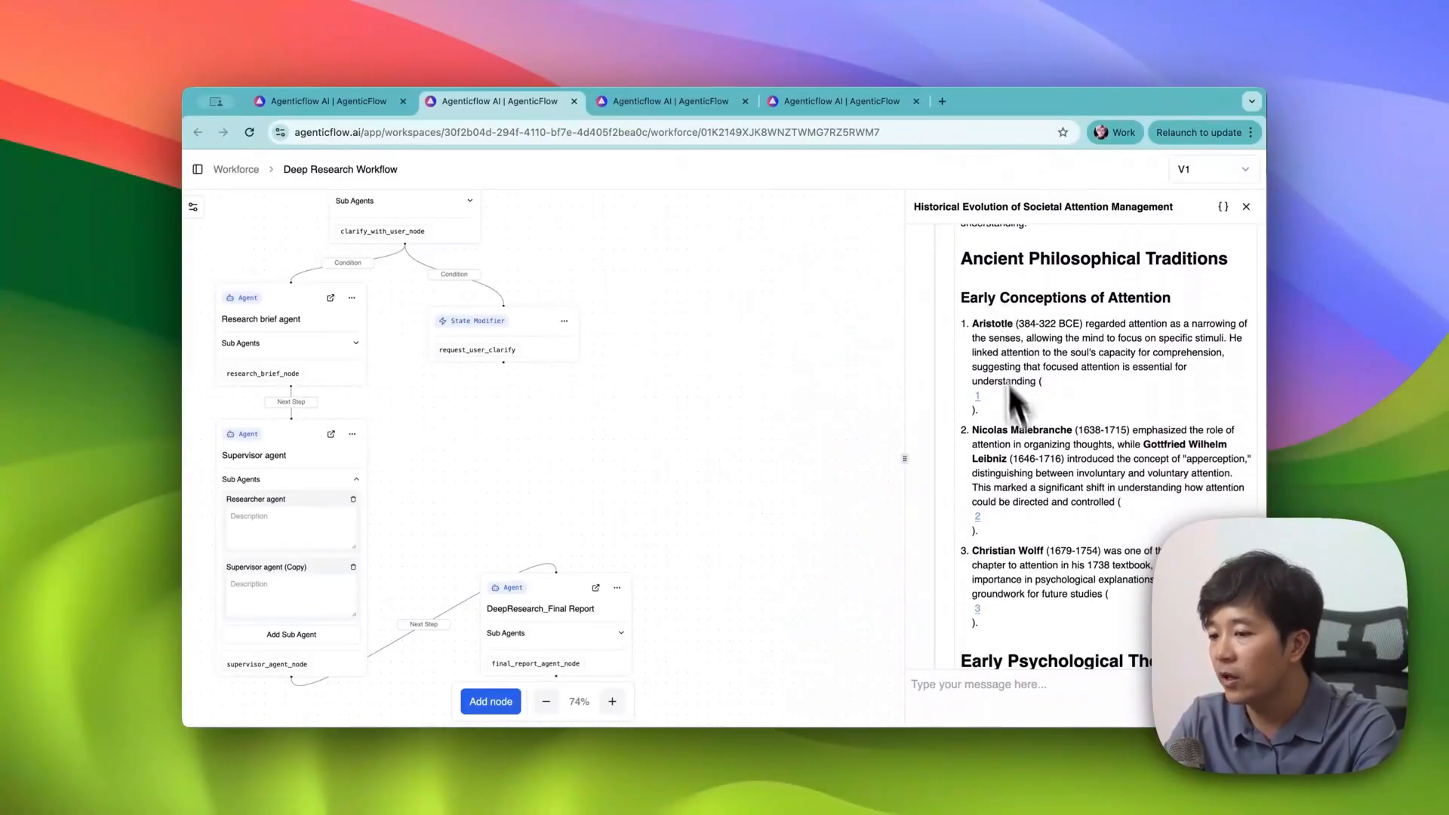
scroll(1036, 495, down, 15)
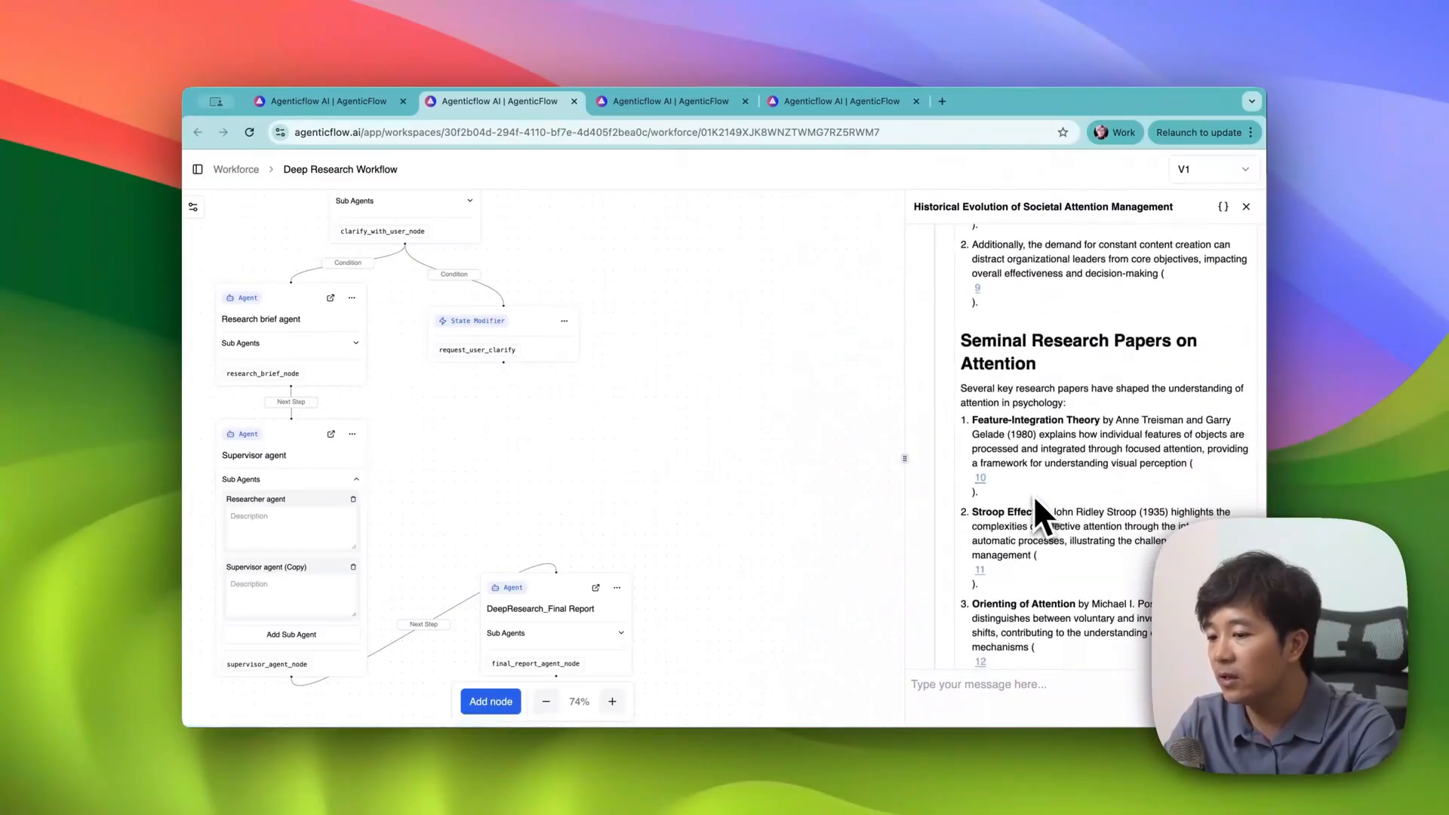
scroll(987, 498, down, 10)
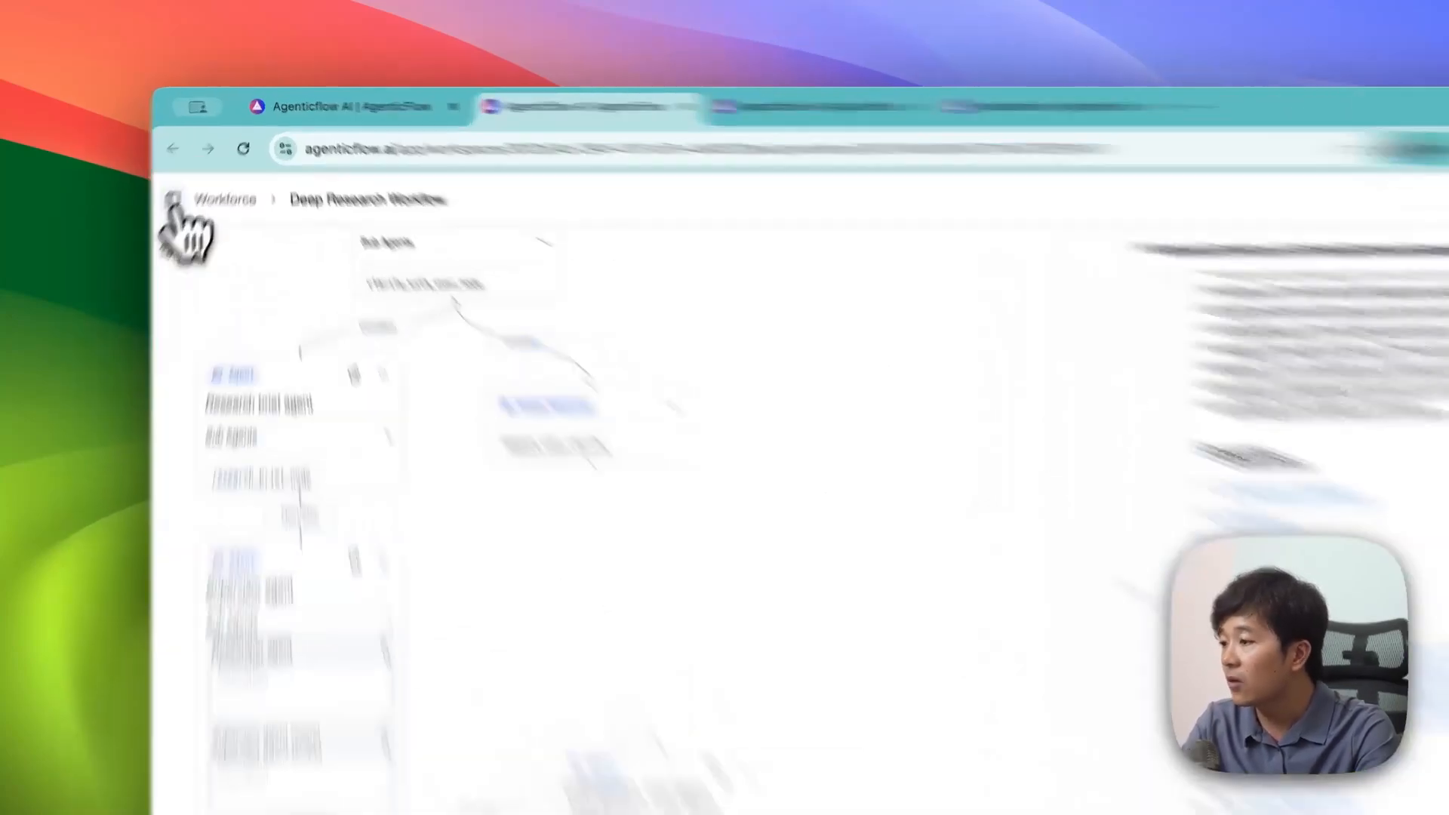
Step: Go to the Multi Agent overview, view the replay of the Deep Research Workflow template, and close it
click(198, 169)
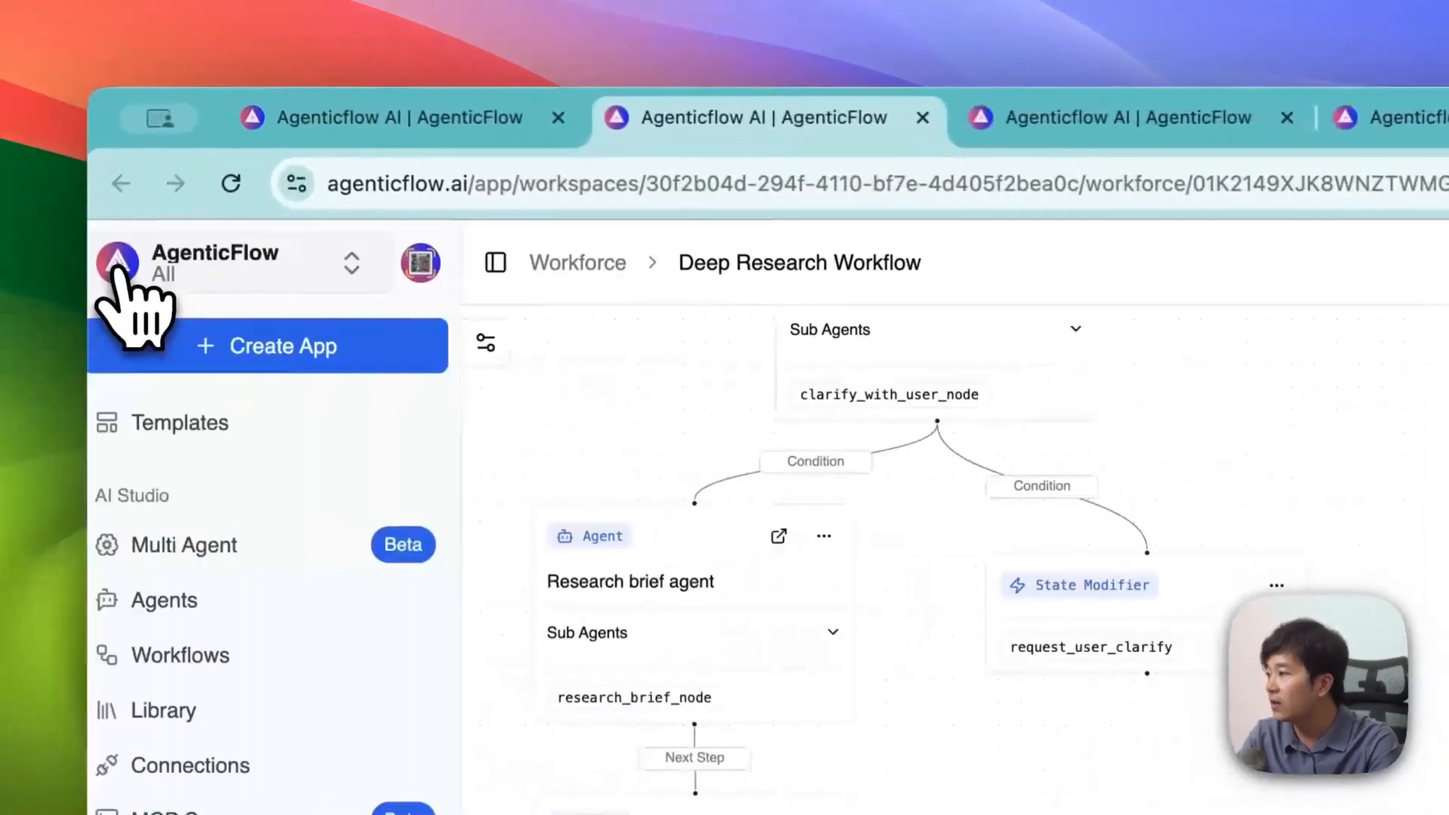
click(227, 545)
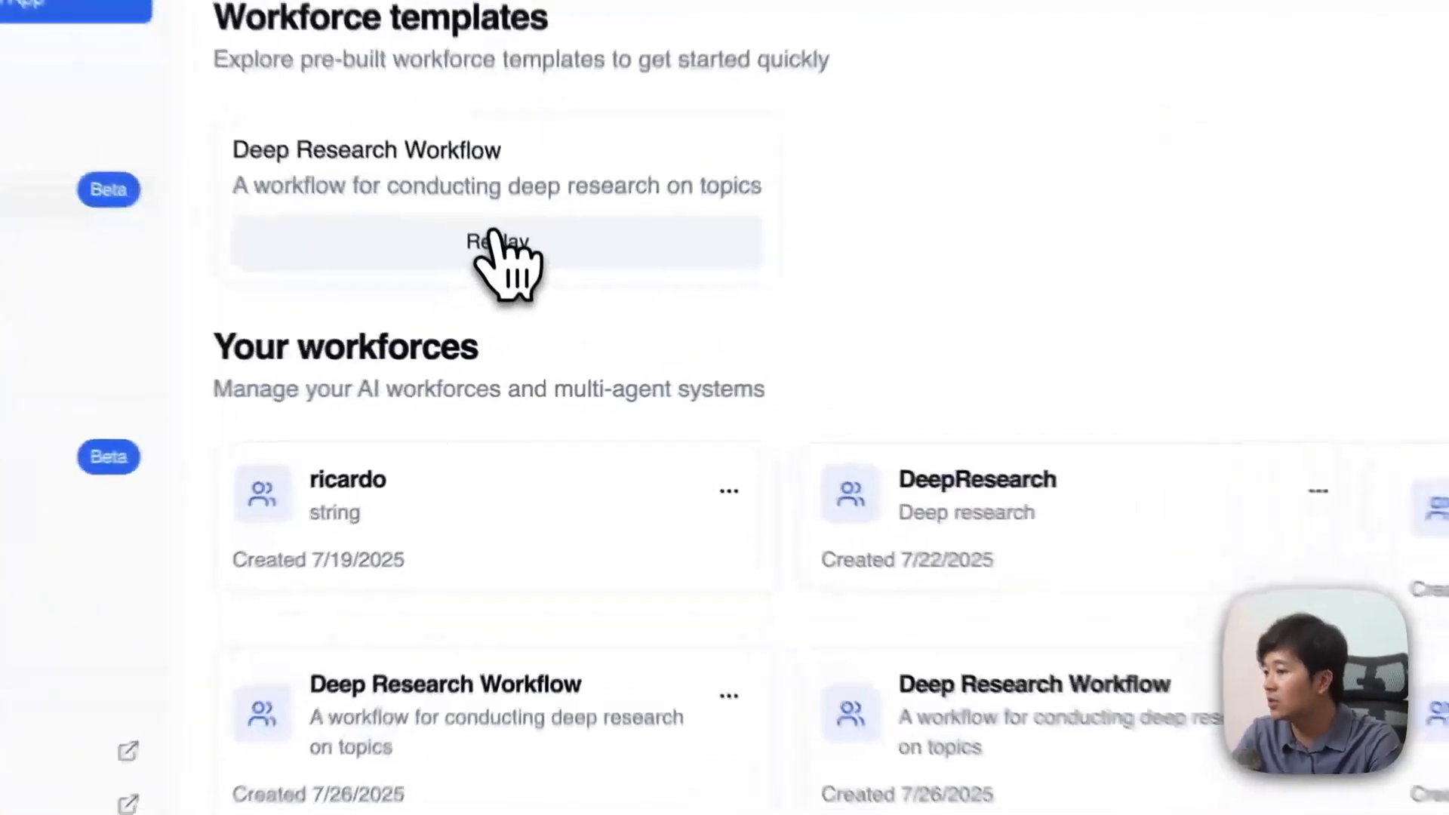
click(526, 332)
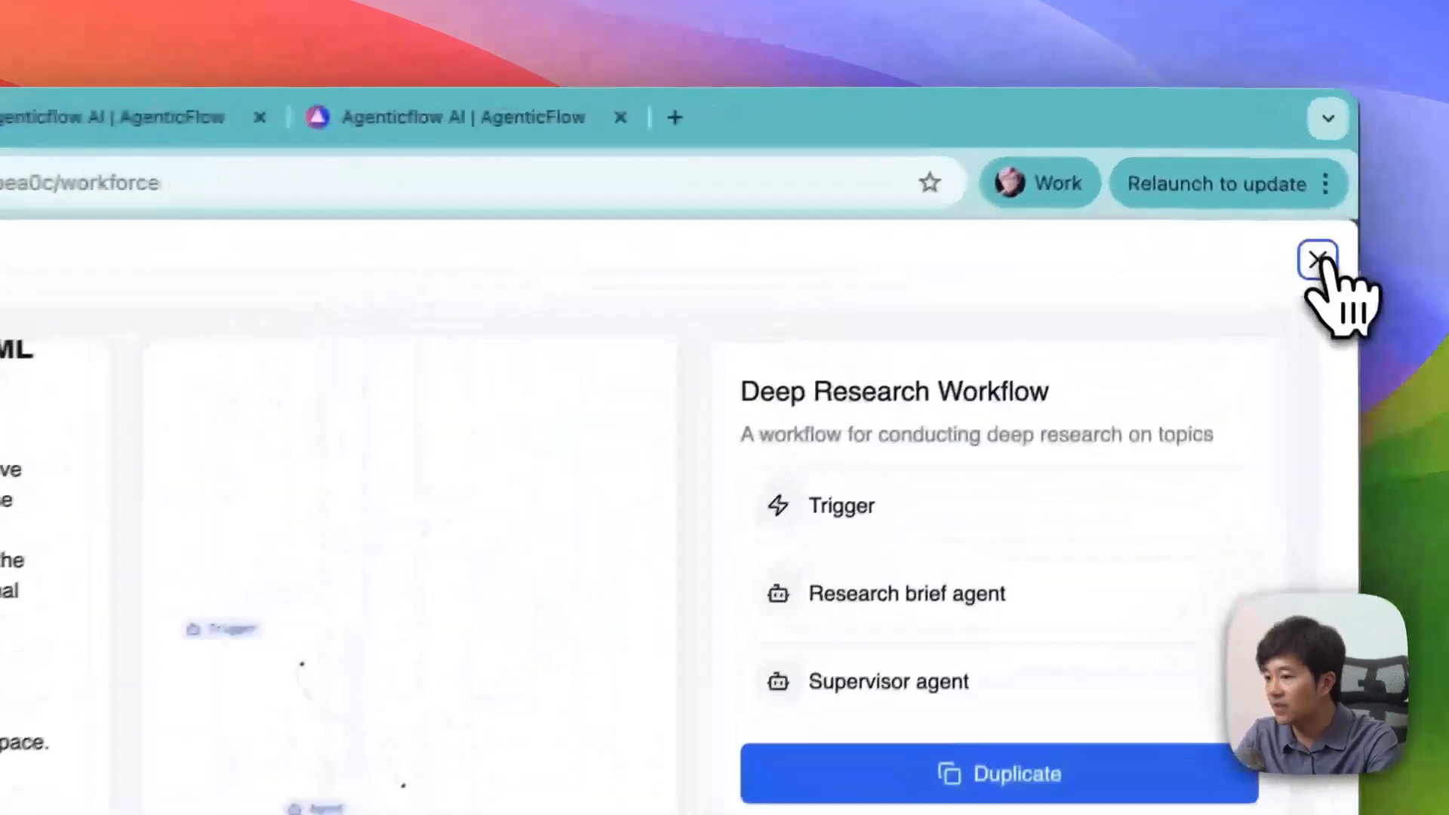
click(1247, 169)
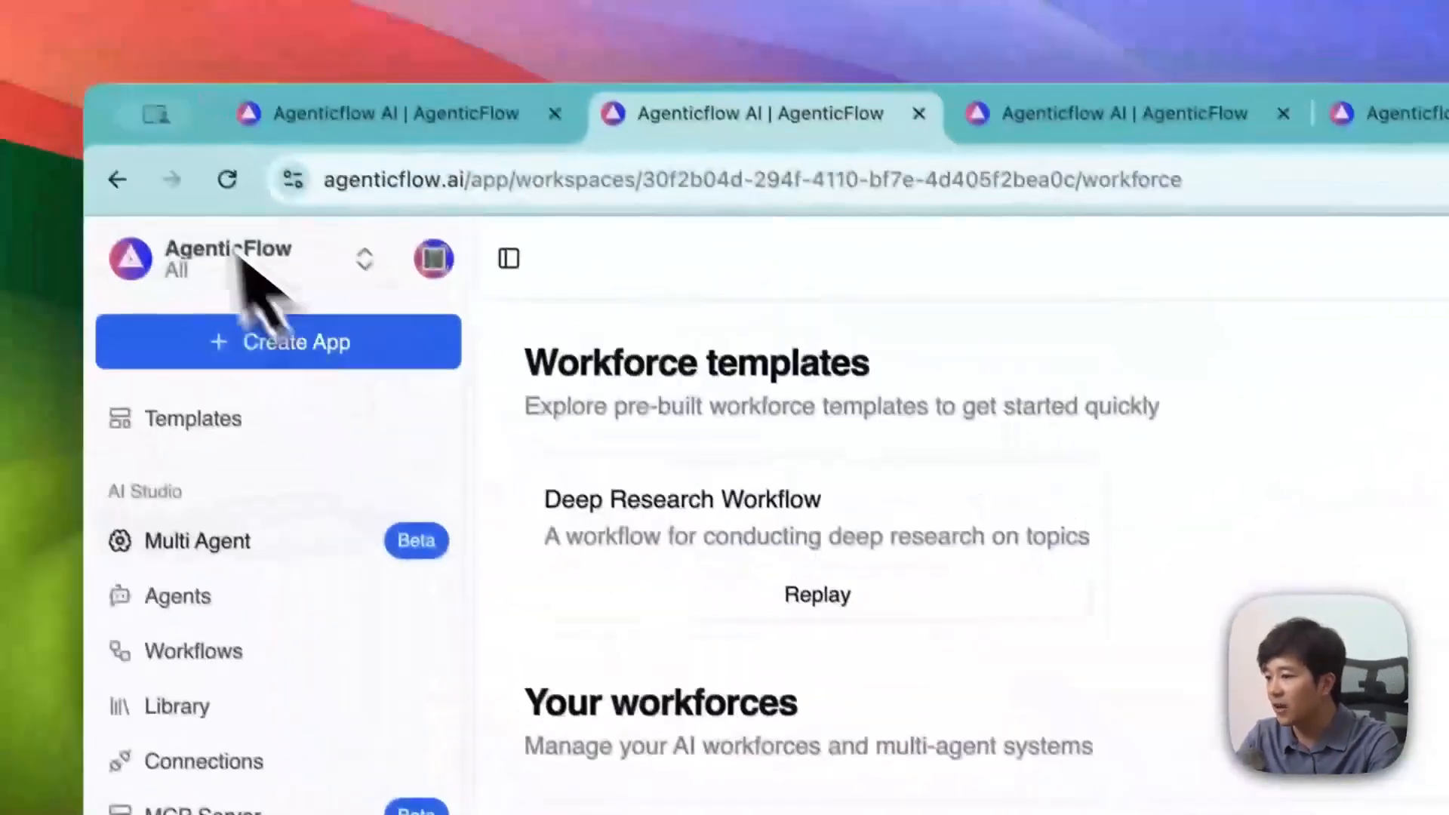
Step: Go back to the Deep Research Workflow canvas, and open agenticflow.ai/playground/workforce-flow in a separate tab
click(114, 176)
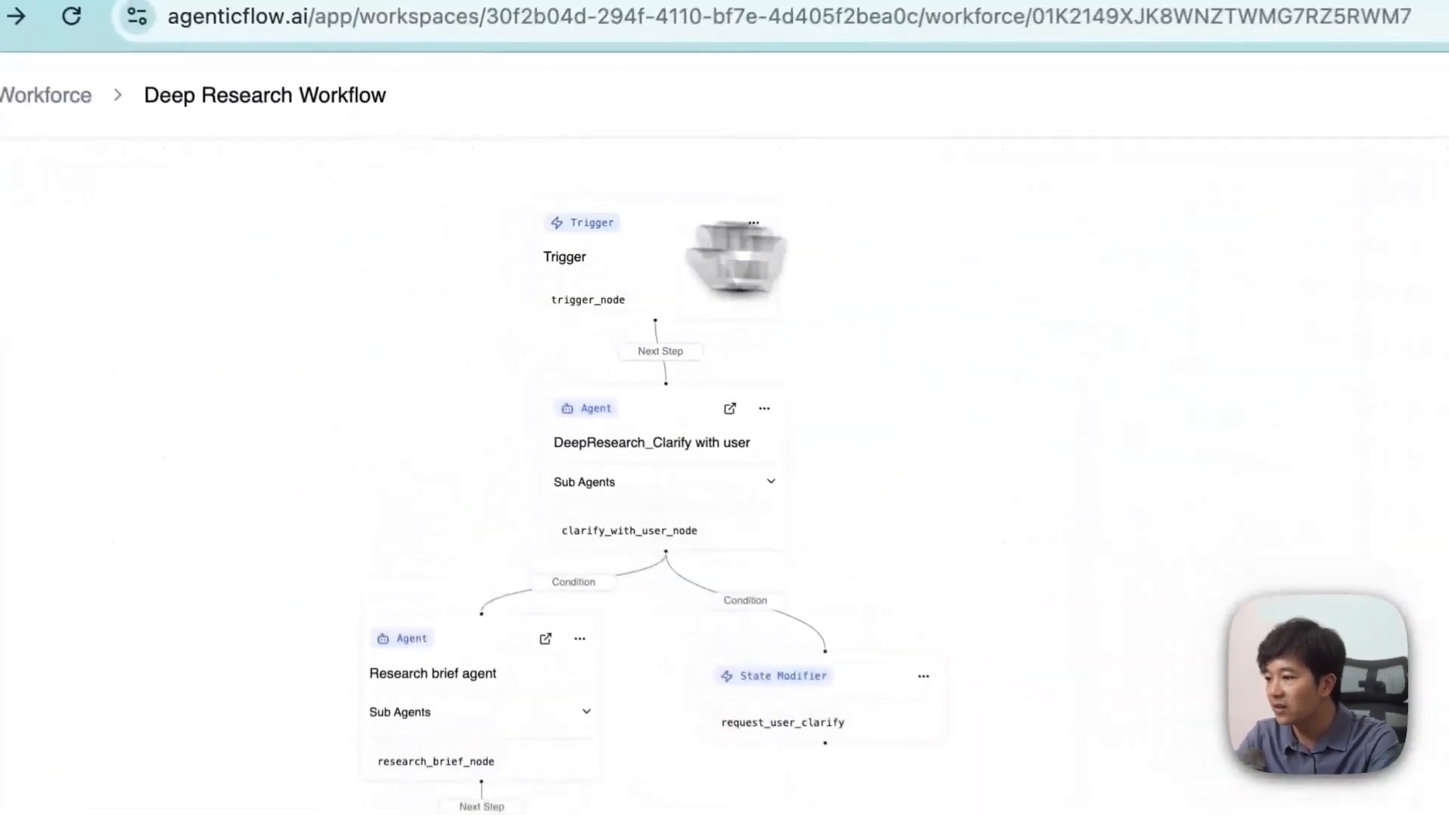
mouse_move(589, 427)
mouse_down()
mouse_move(563, 424)
mouse_move(581, 419)
mouse_up()
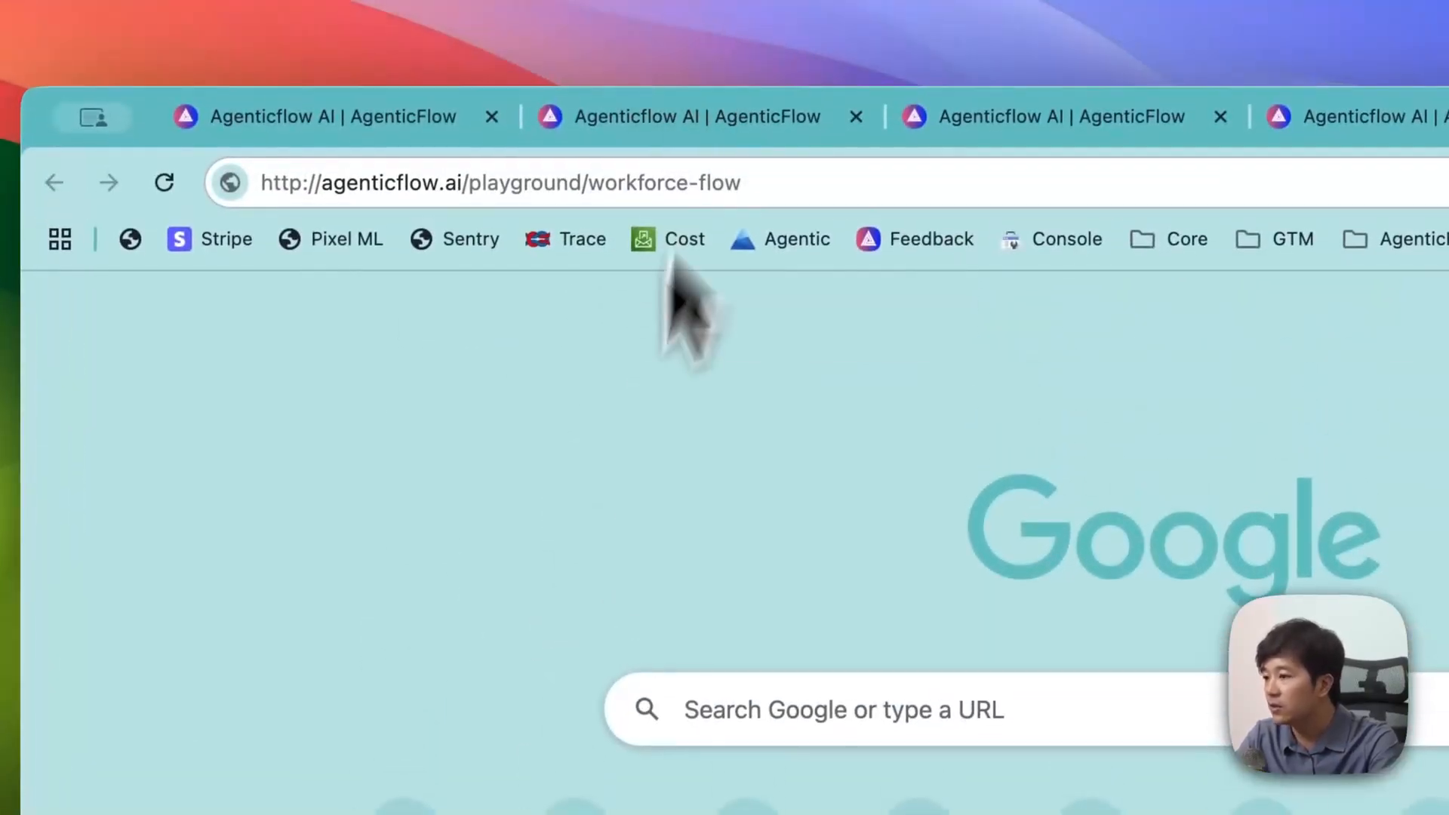
click(755, 184)
key(Return)
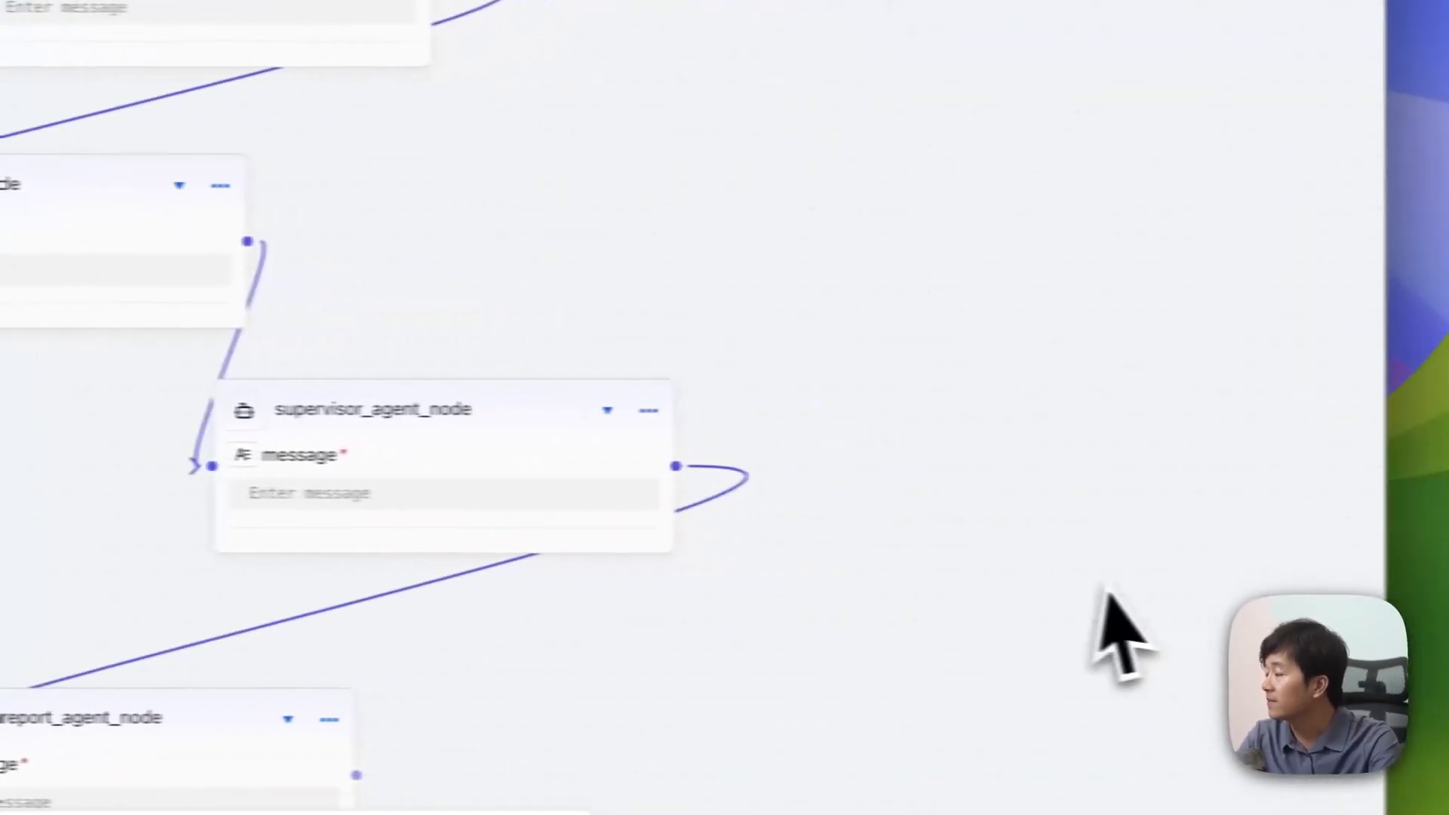
Step: Automatically arrange the playground nodes in one row and view the Mouse-Friendly and Touchpad-Friendly interaction modes
drag(856, 304, 102, 683)
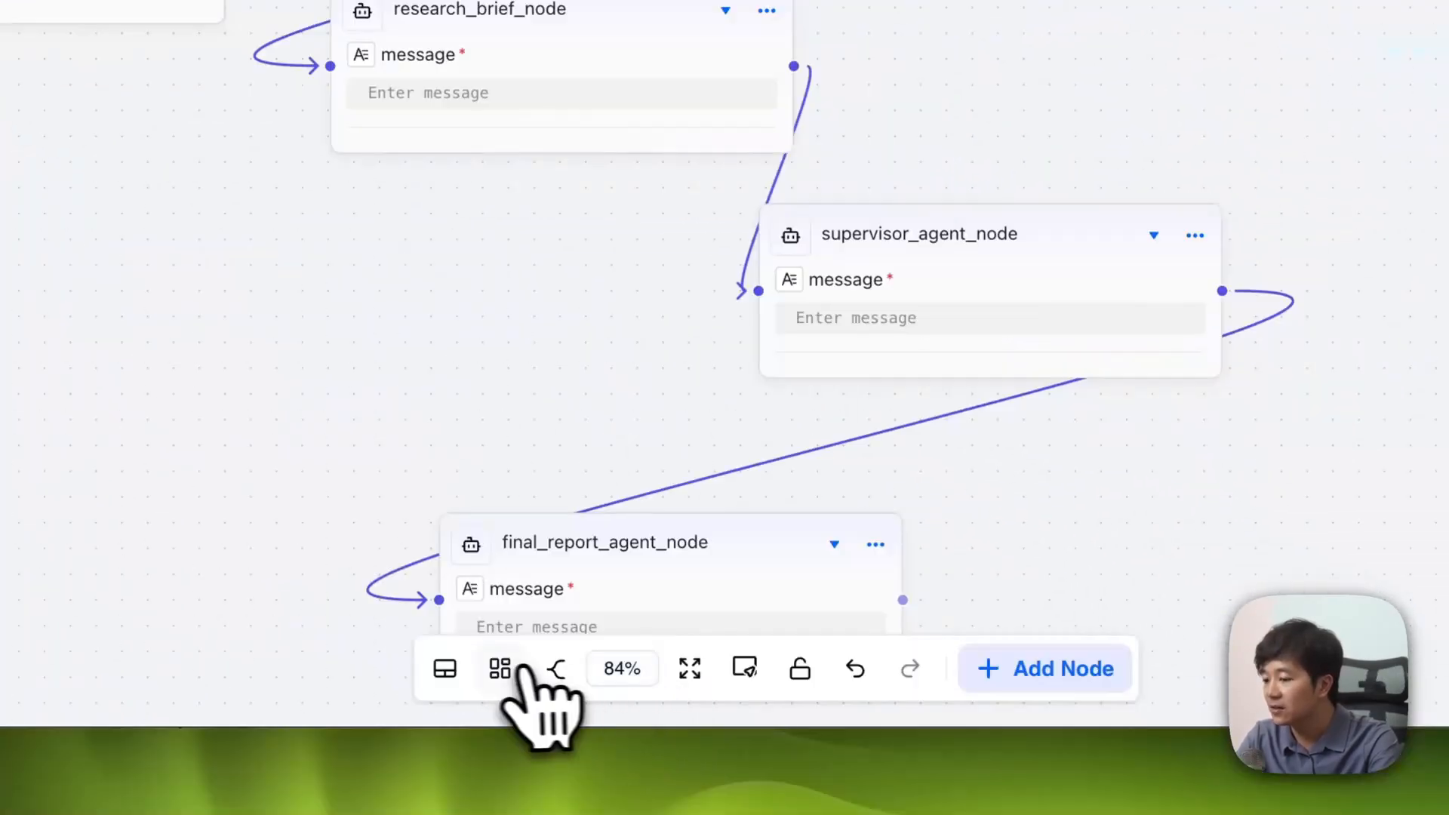
click(780, 789)
click(451, 672)
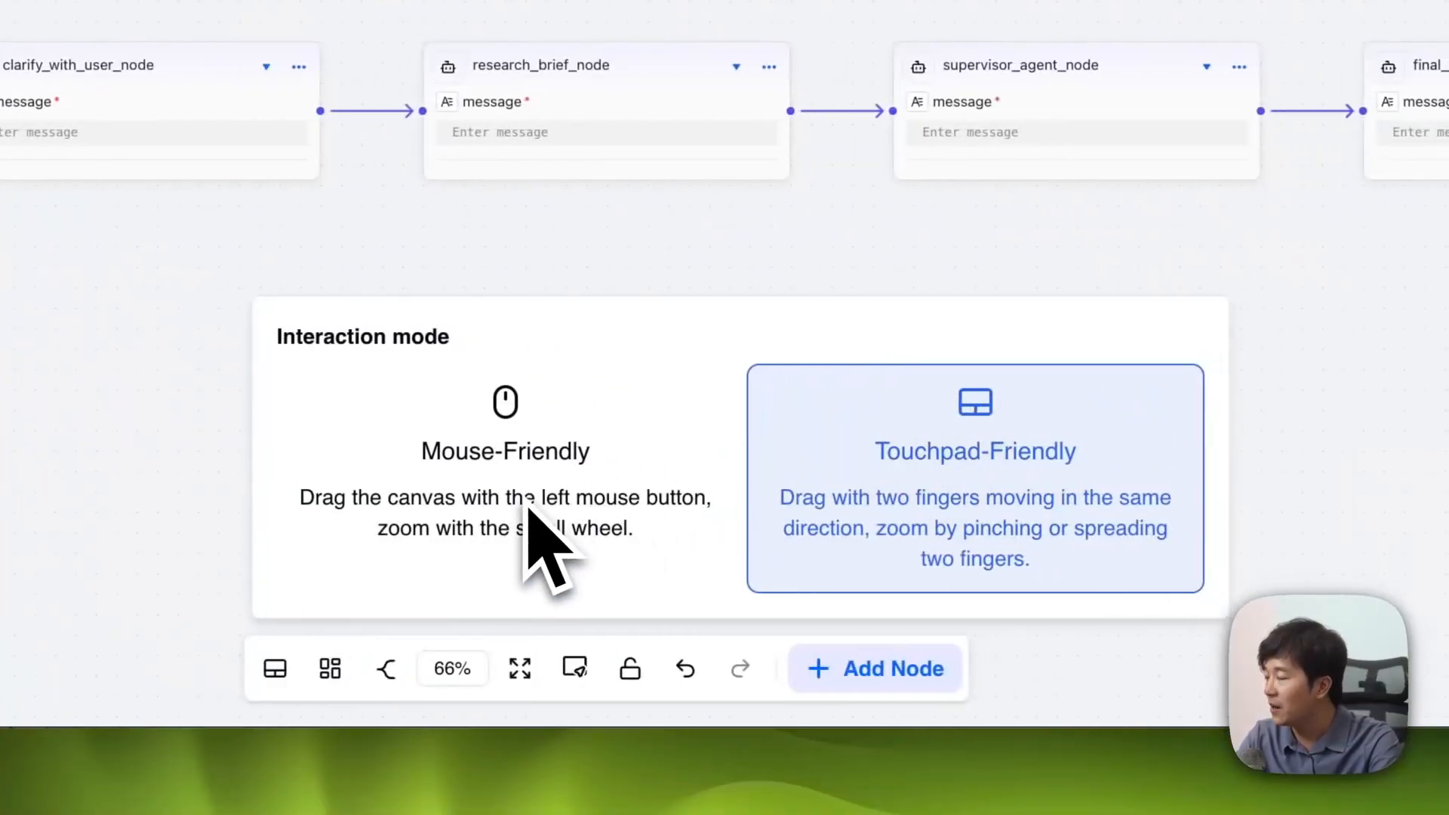
click(87, 445)
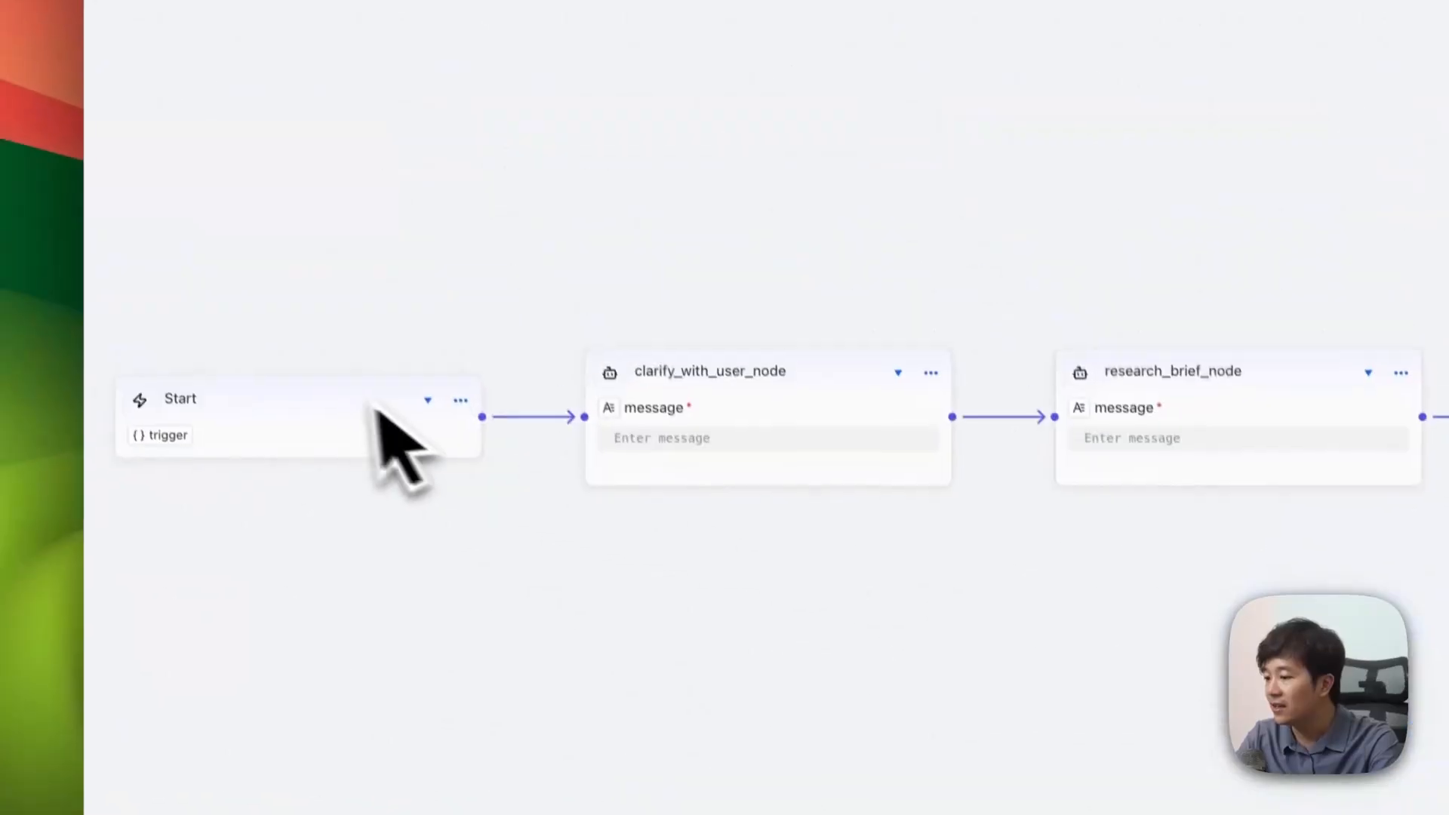
Step: Look at the options of clarify_with_user_node and enter "sdafasdf" as its message
click(755, 388)
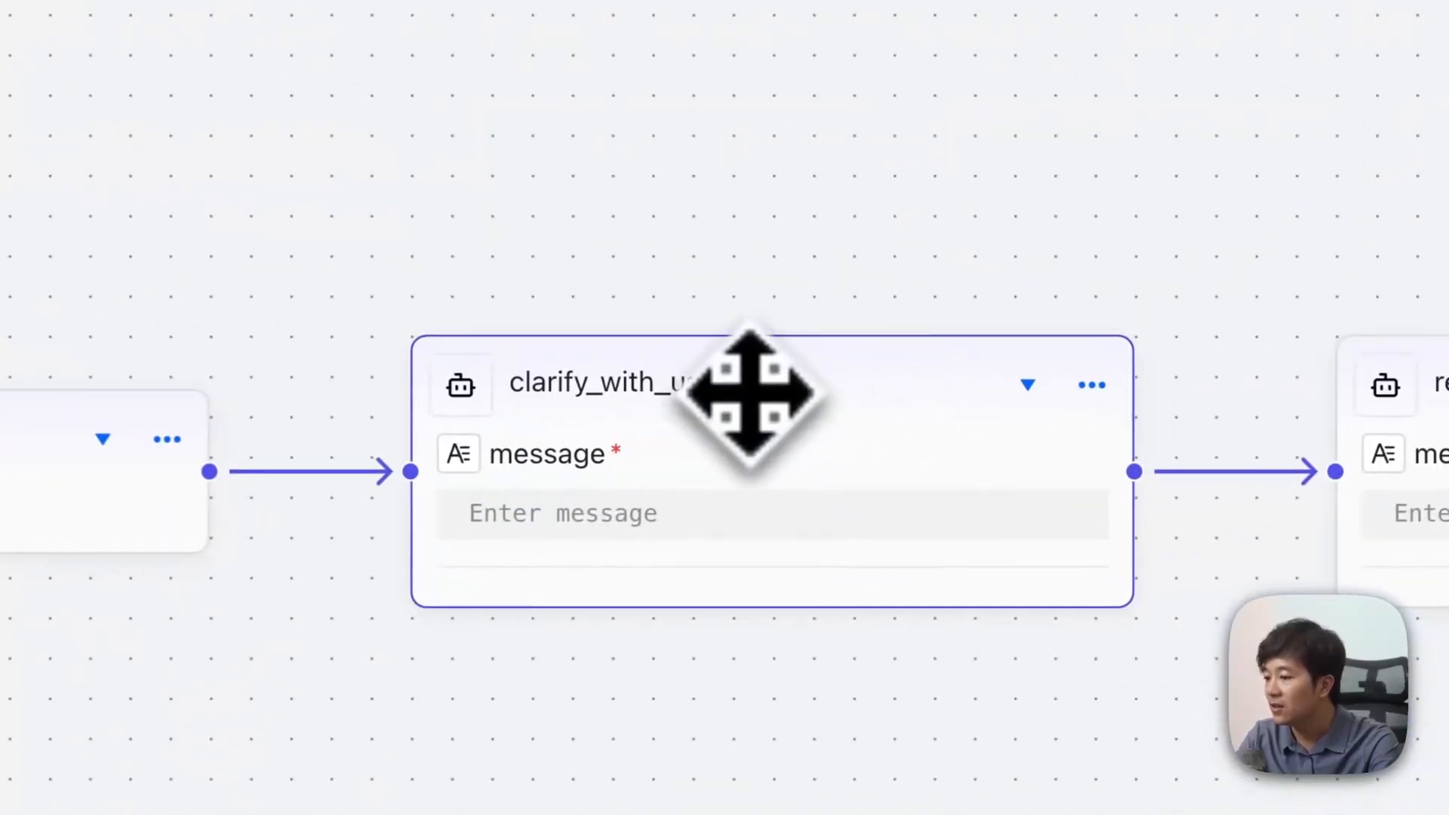
click(1092, 385)
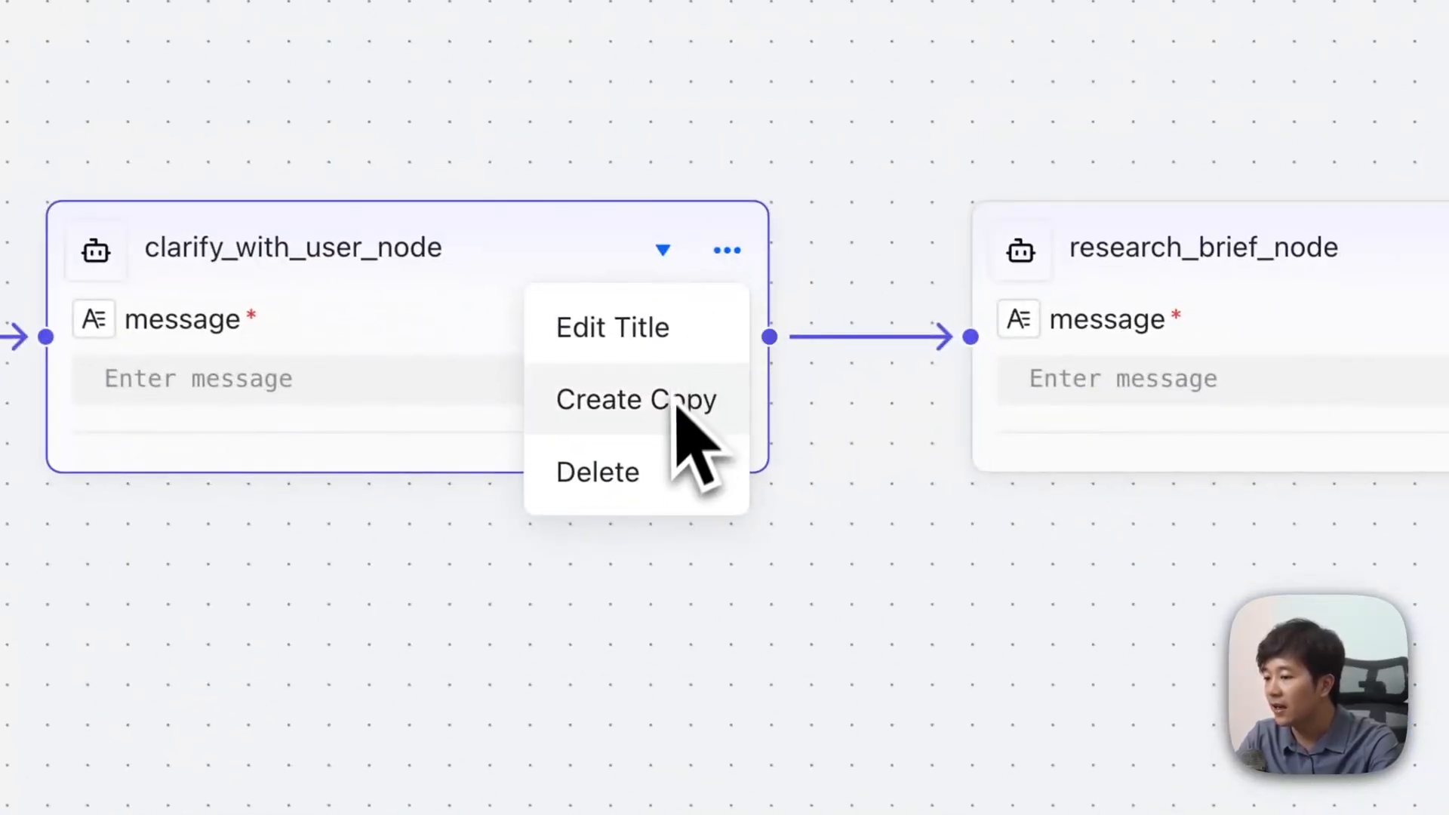
click(453, 468)
click(218, 389)
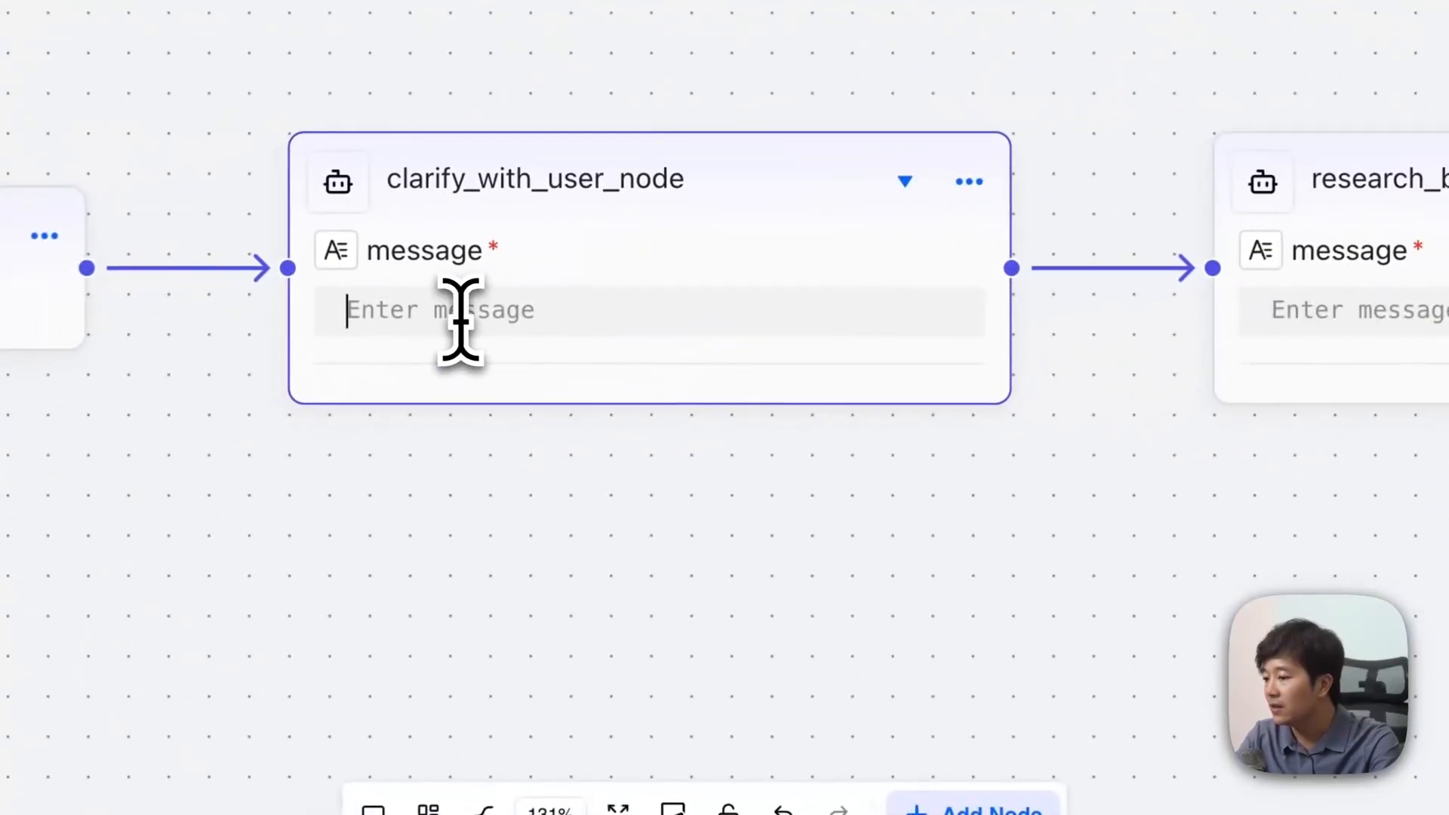
text(sdafasdf)
click(973, 520)
Step: View the node types that can be added after final_report_agent_node in the playground flow
scroll(880, 264, right, 15)
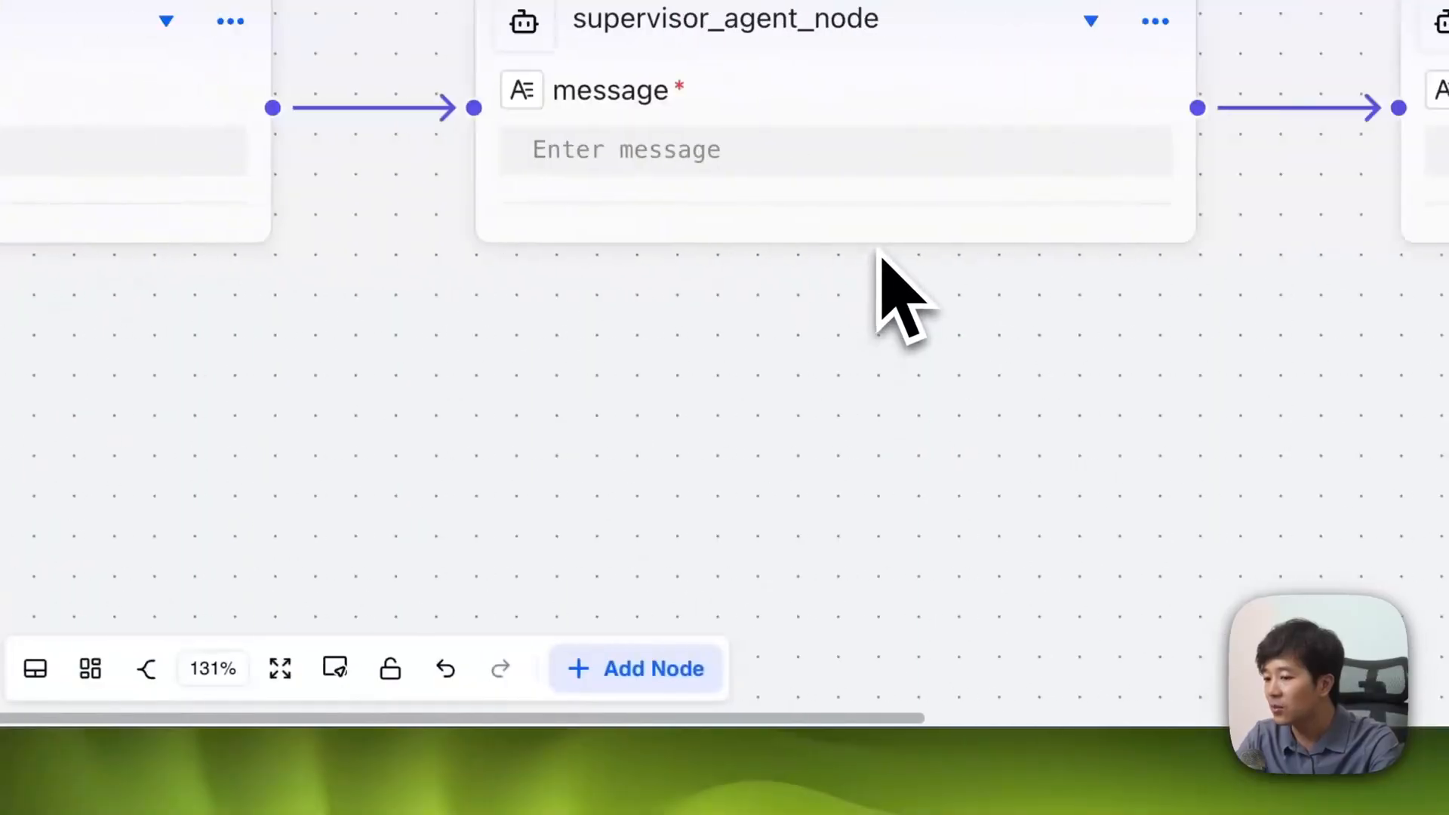
click(638, 668)
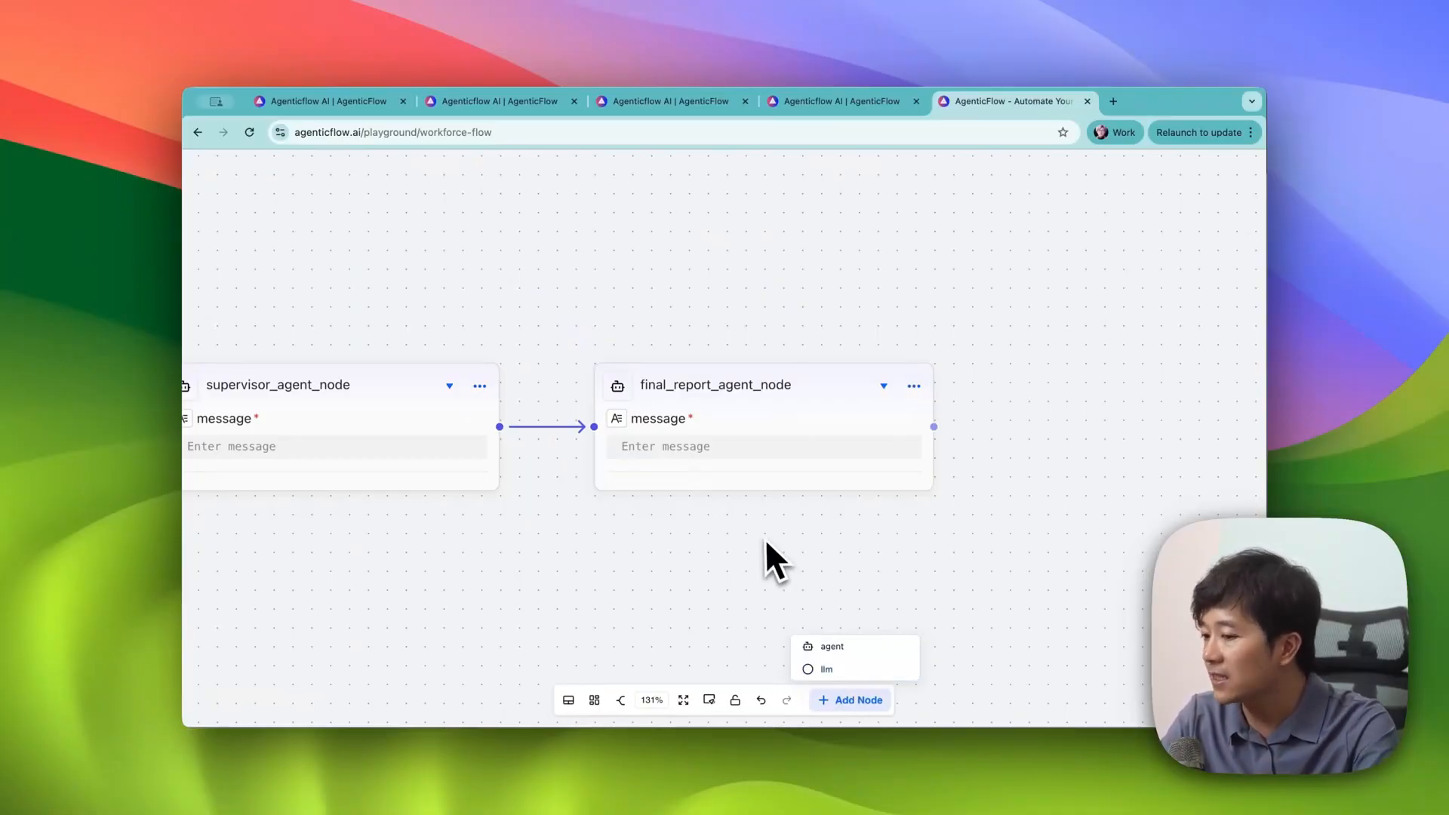
scroll(762, 536, down, 5)
scroll(762, 538, down, 2)
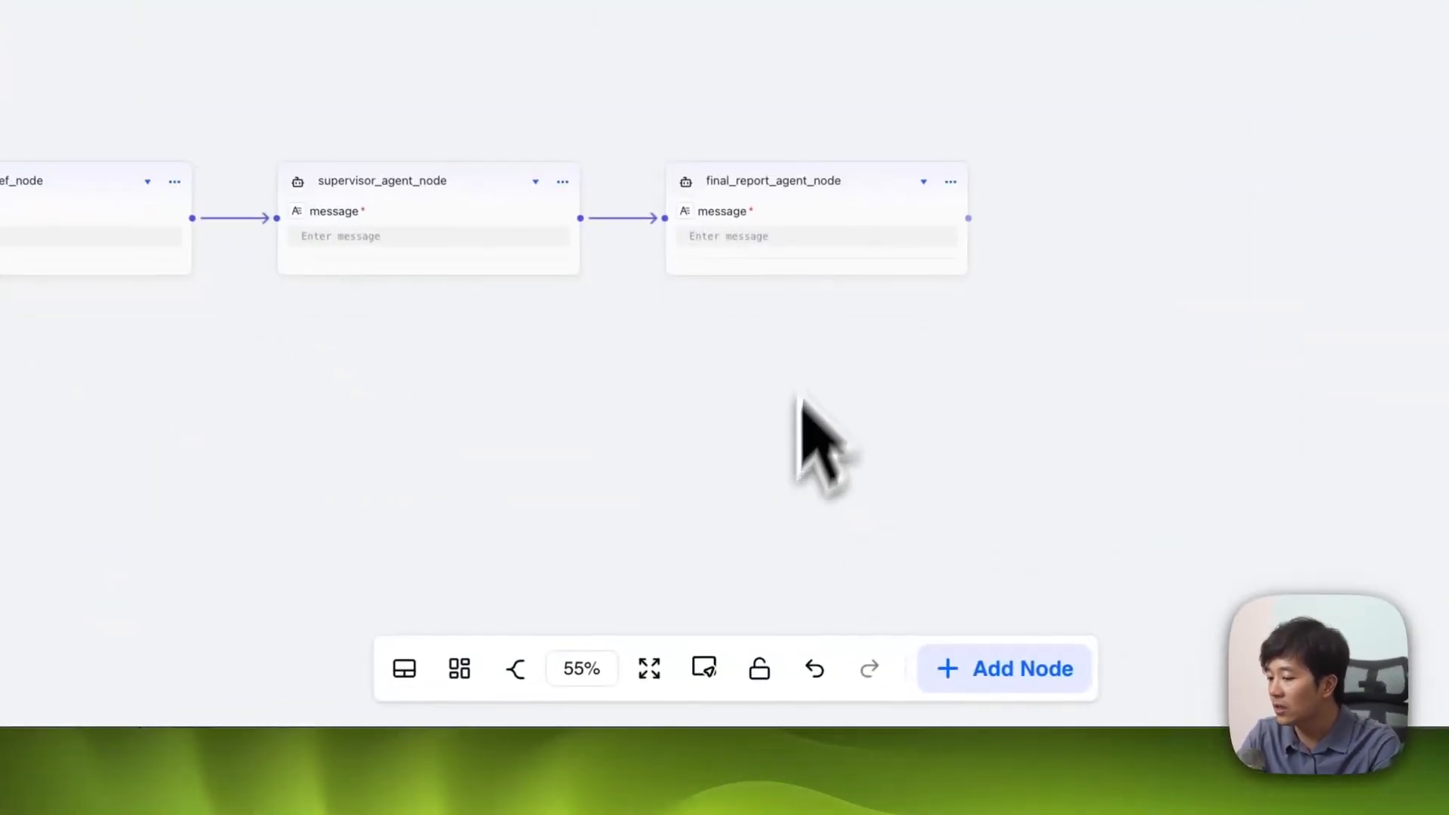
Step: Fit the whole playground flow in view, show the minimap and survey the chain of nodes
click(653, 665)
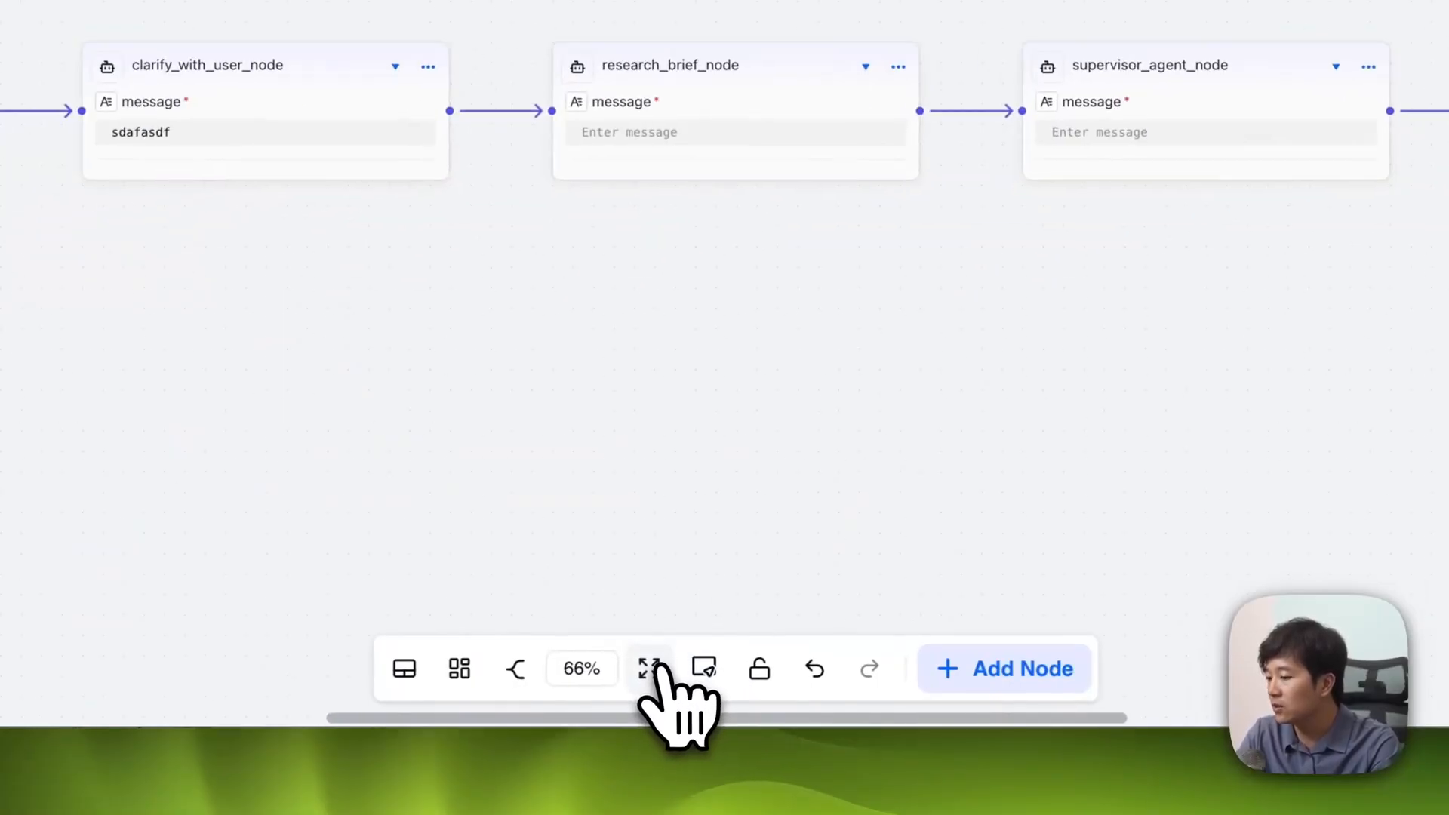
click(703, 668)
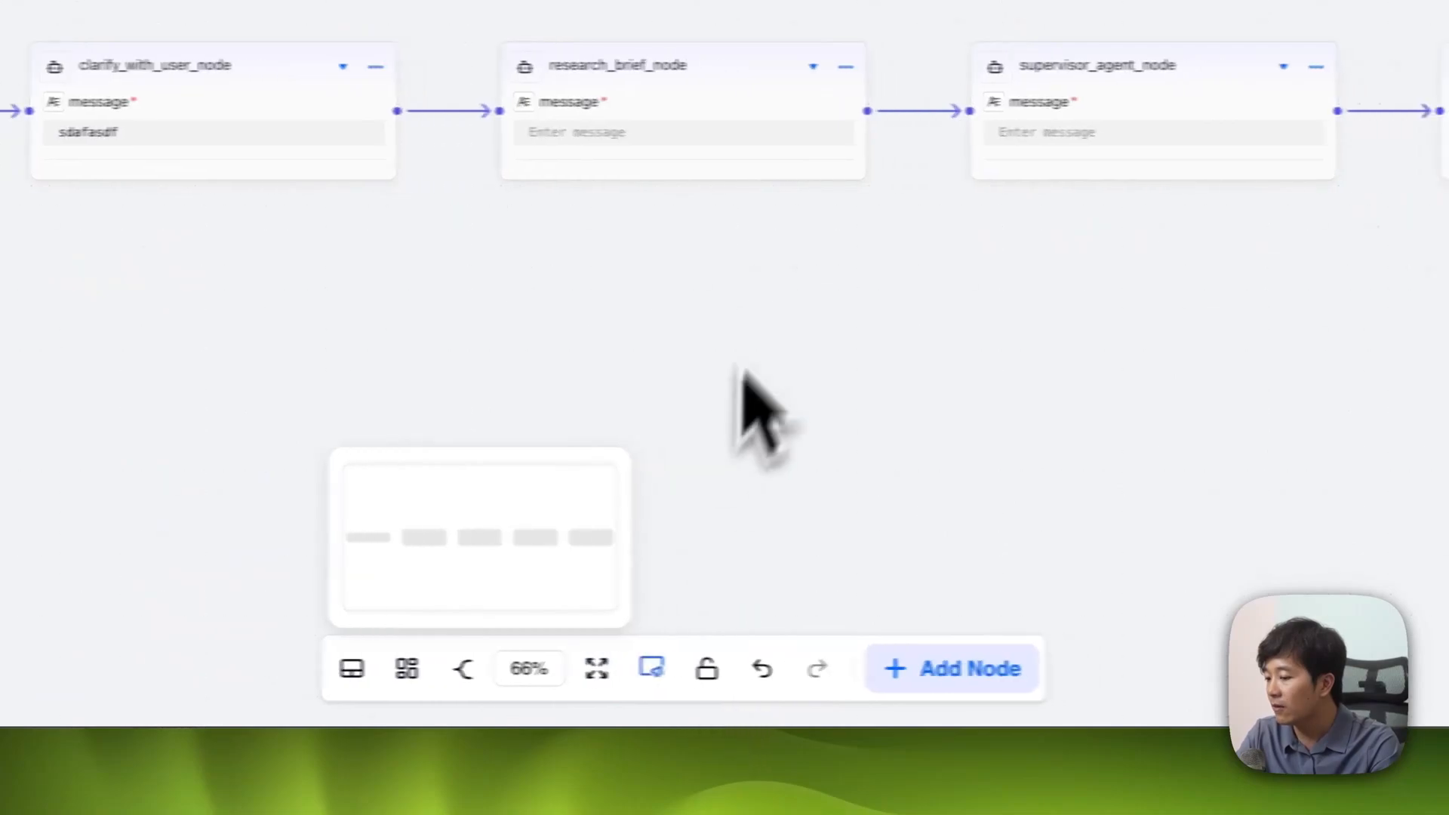
scroll(803, 314, left, 5)
scroll(785, 270, right, 10)
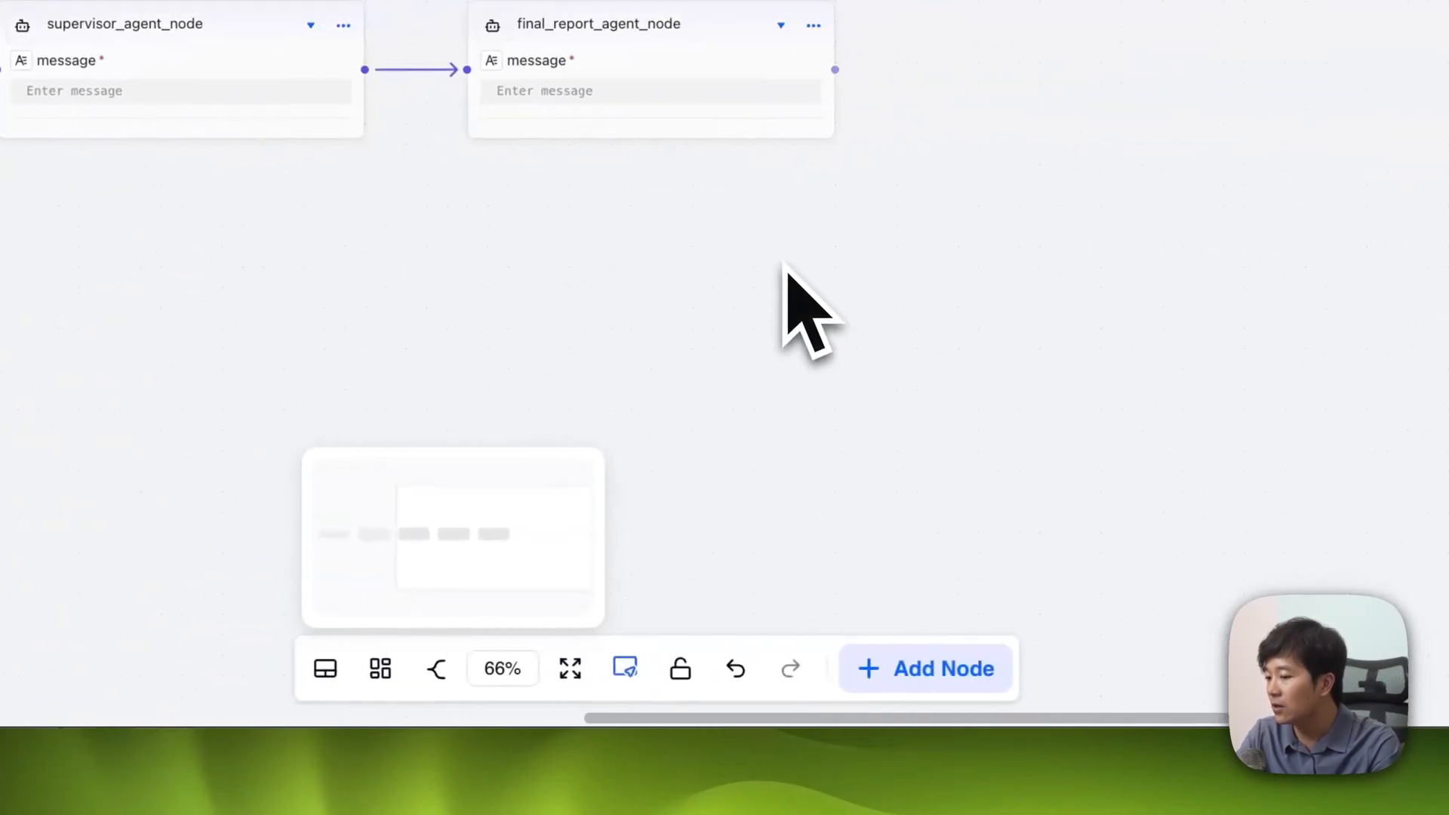
Step: Undo the automatic node layout, and lock the canvas with the minimap hidden
click(785, 667)
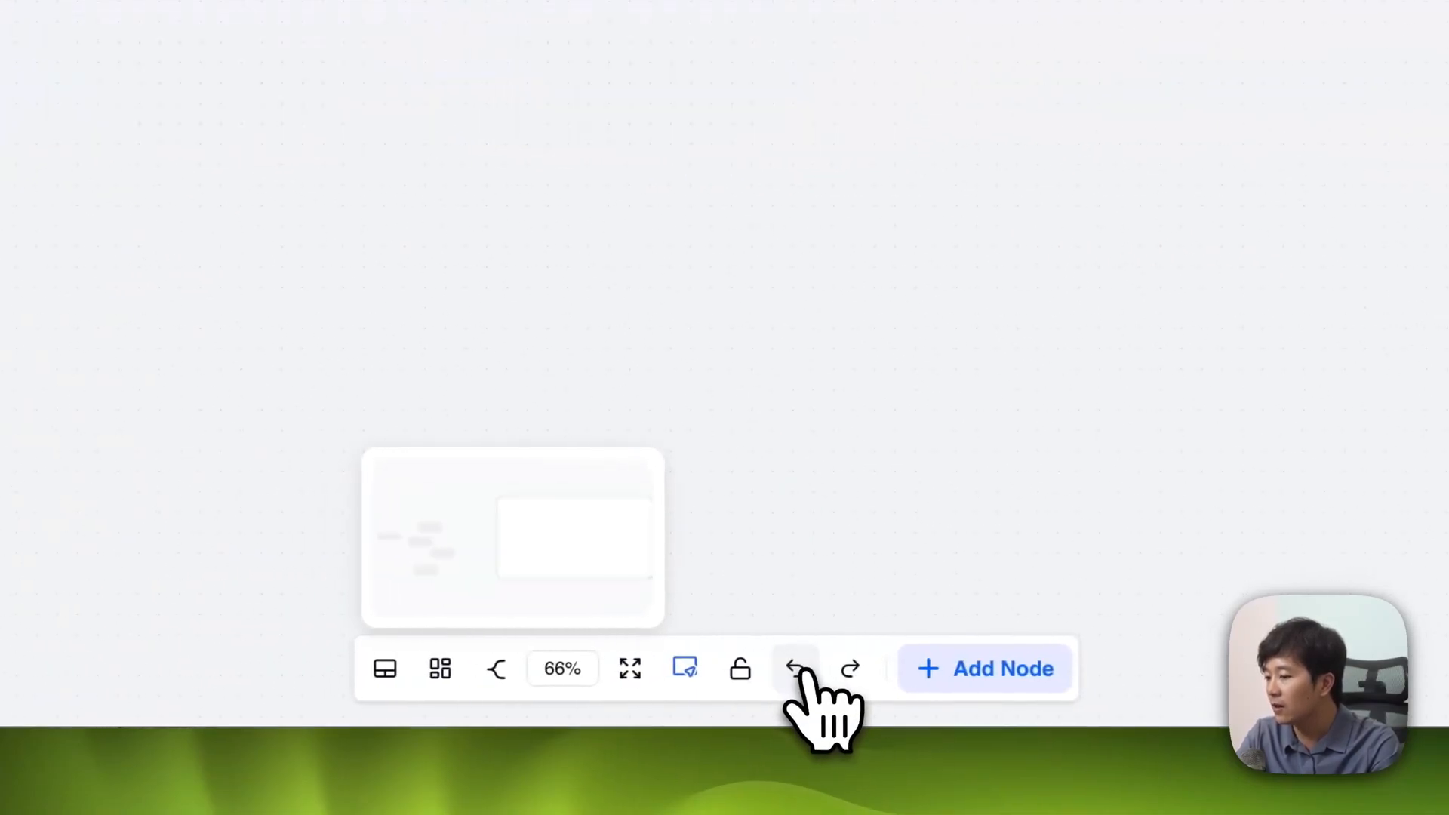
scroll(578, 272, left, 10)
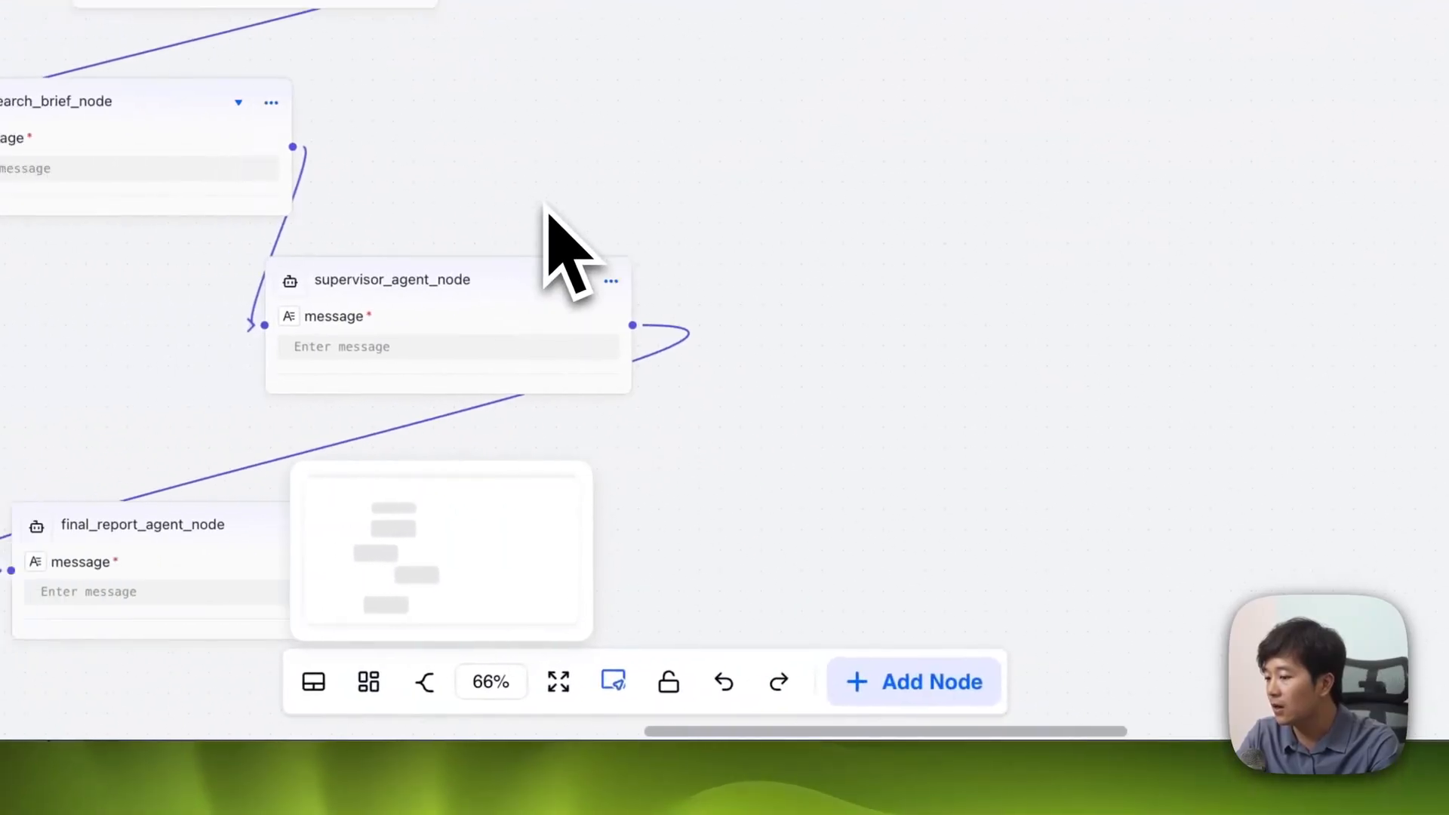
click(622, 668)
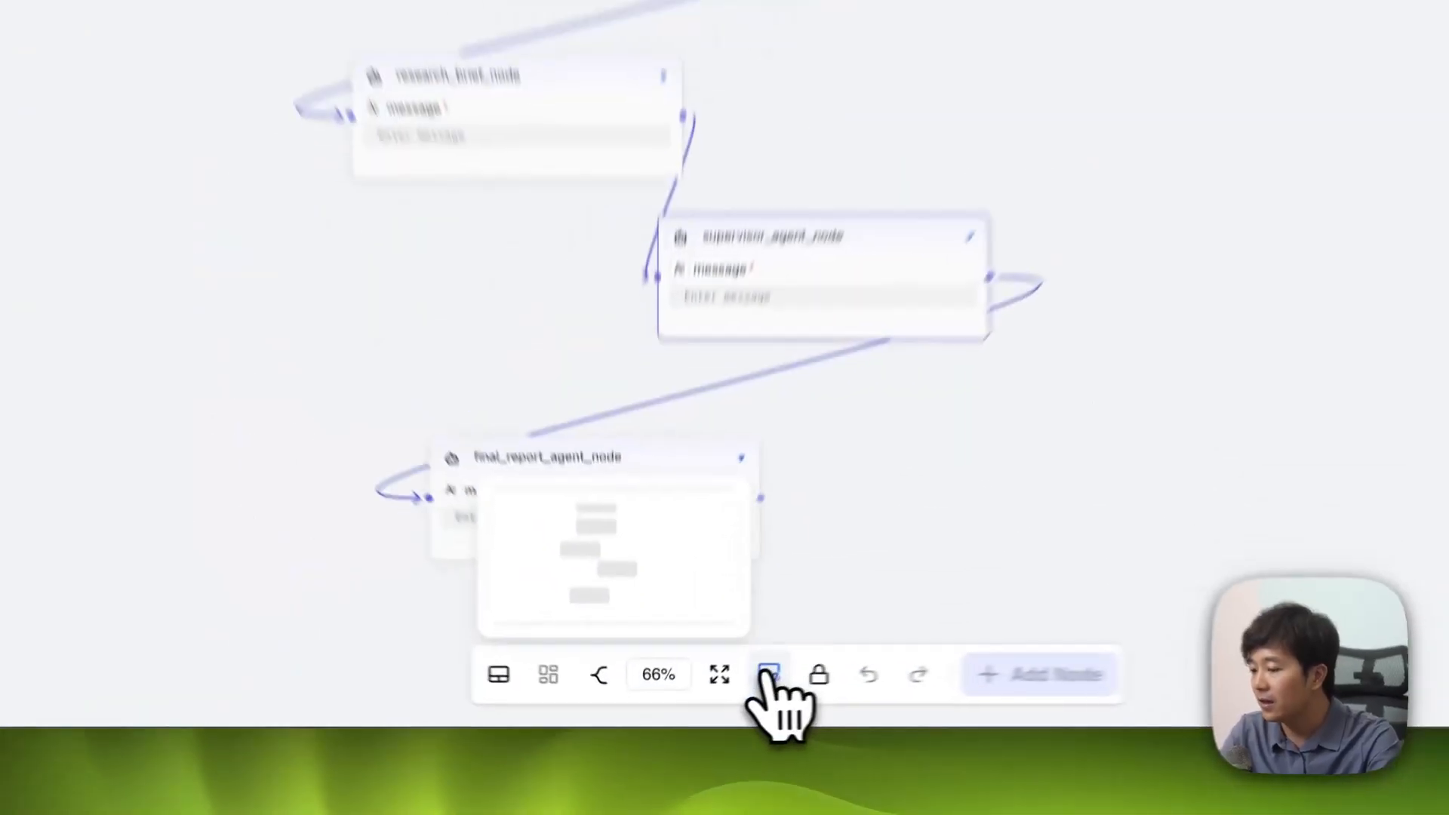
click(708, 700)
Step: Try both connection line styles and leave the links between nodes as right-angled lines
click(621, 701)
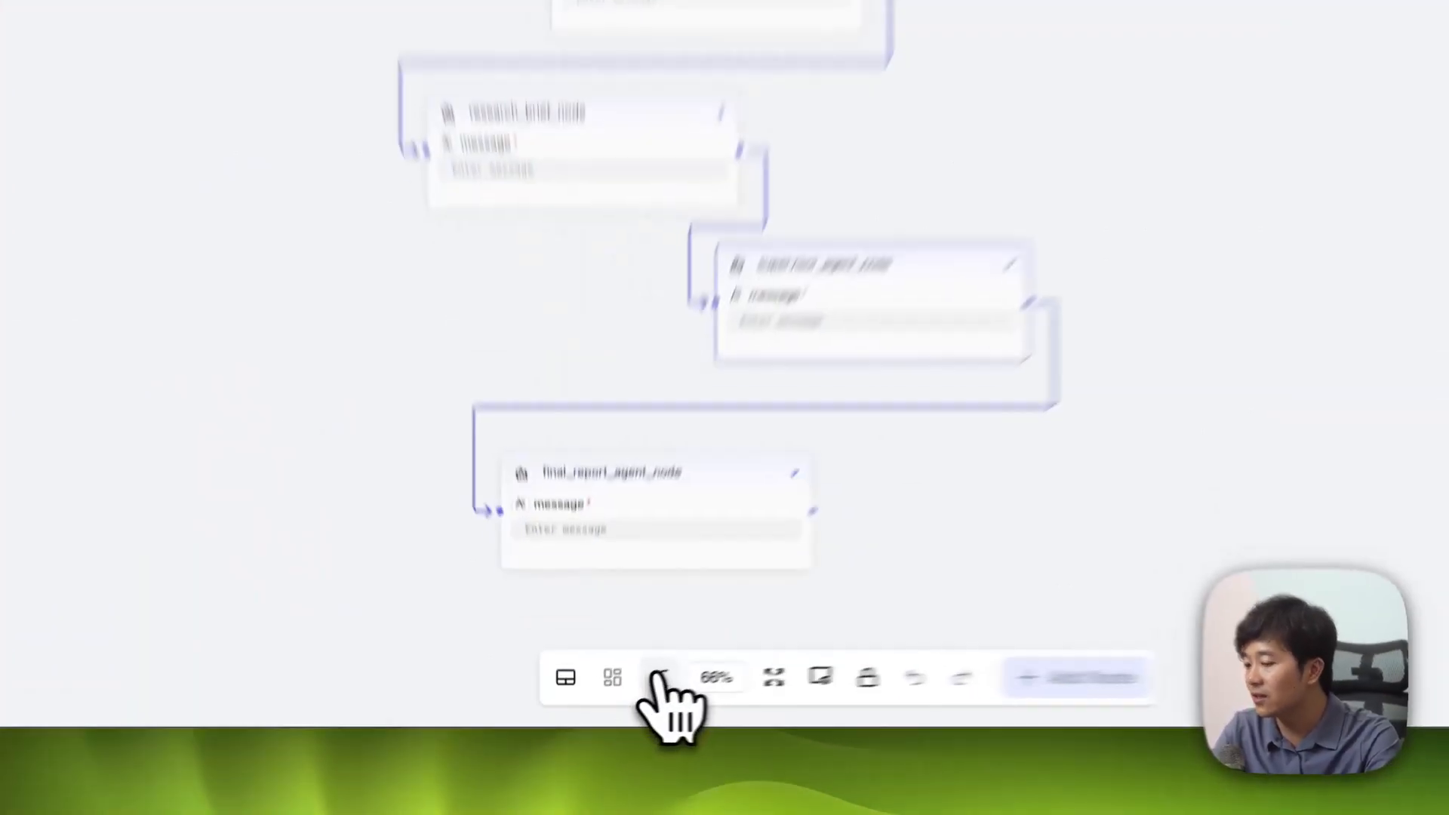
click(620, 700)
click(621, 699)
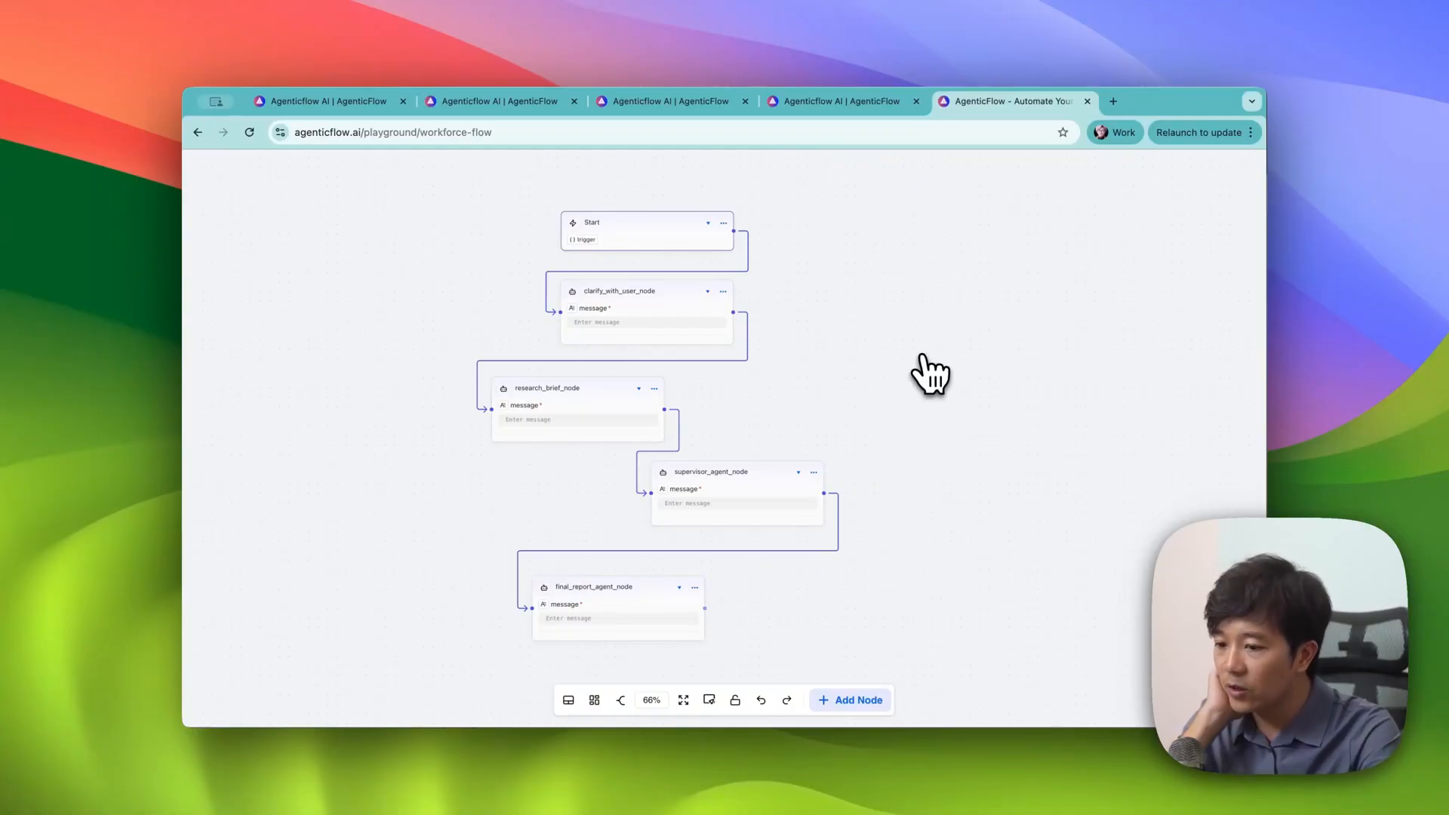
Step: Return to the Deep Research Workflow and review today's PixelML Product Research run from the run history
click(459, 106)
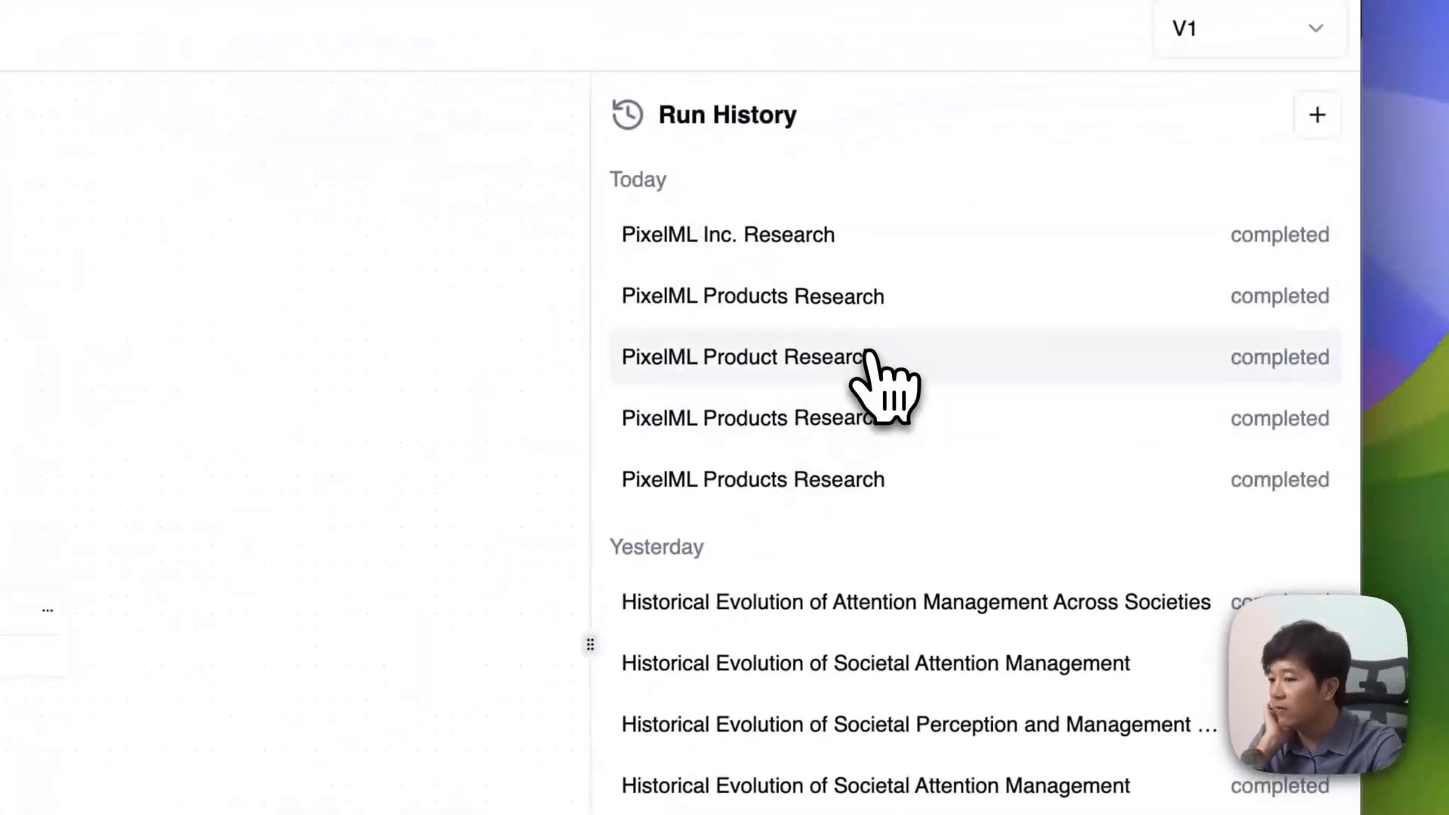
click(1279, 218)
scroll(887, 392, down, 5)
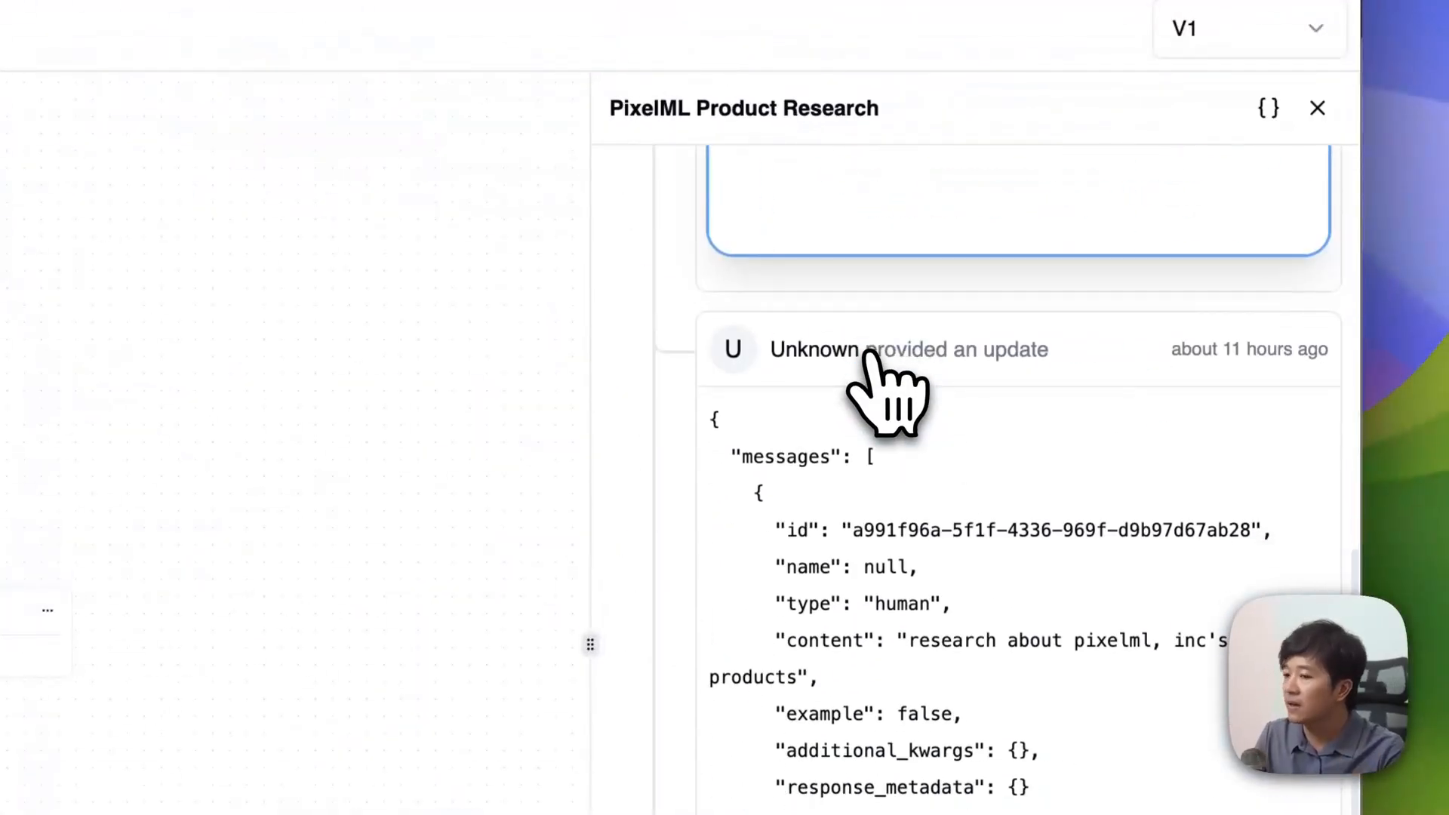
scroll(867, 355, up, 5)
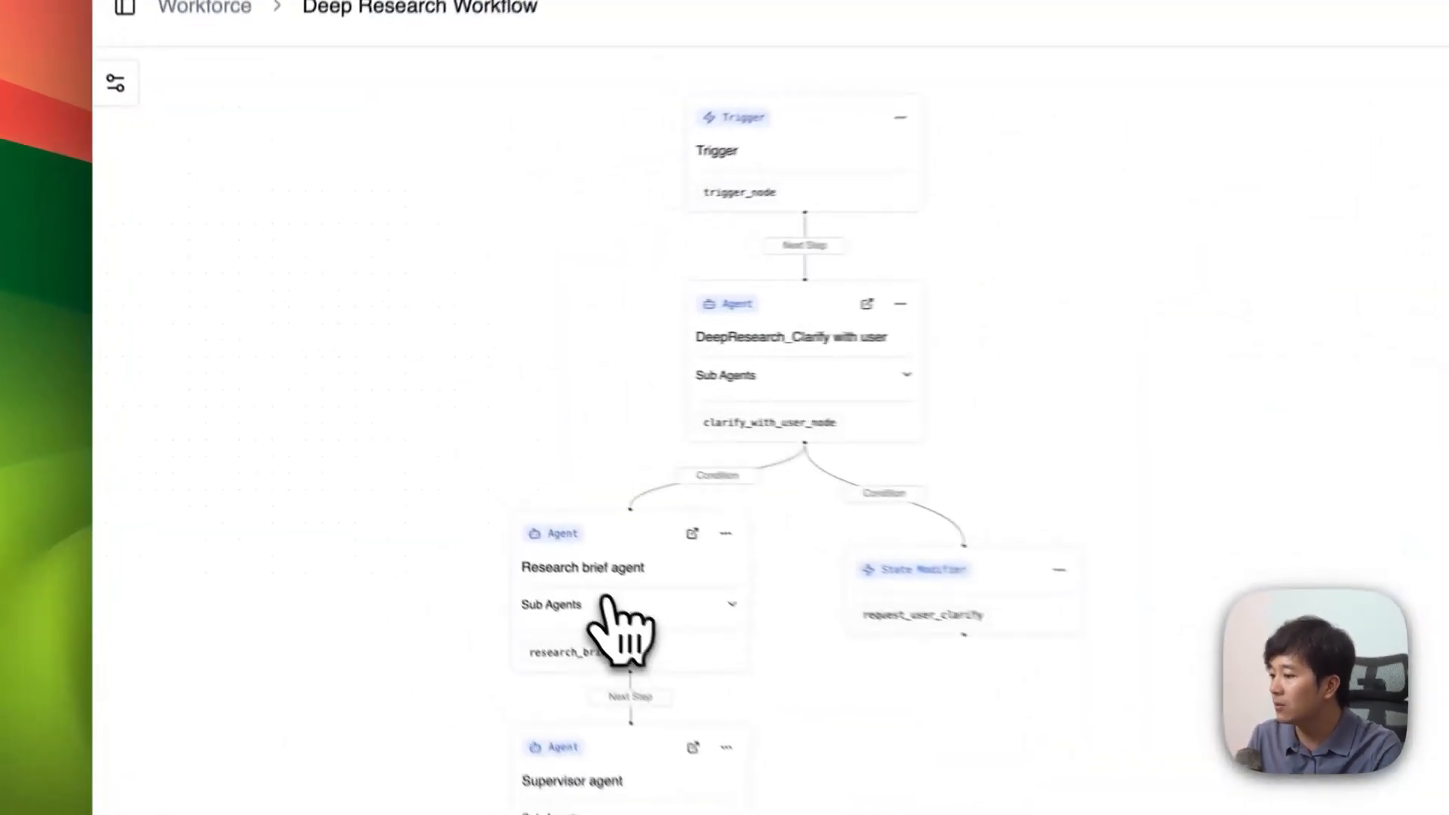
Step: Expand the sub agents of the Research brief agent and open the agent settings beside the canvas
click(438, 459)
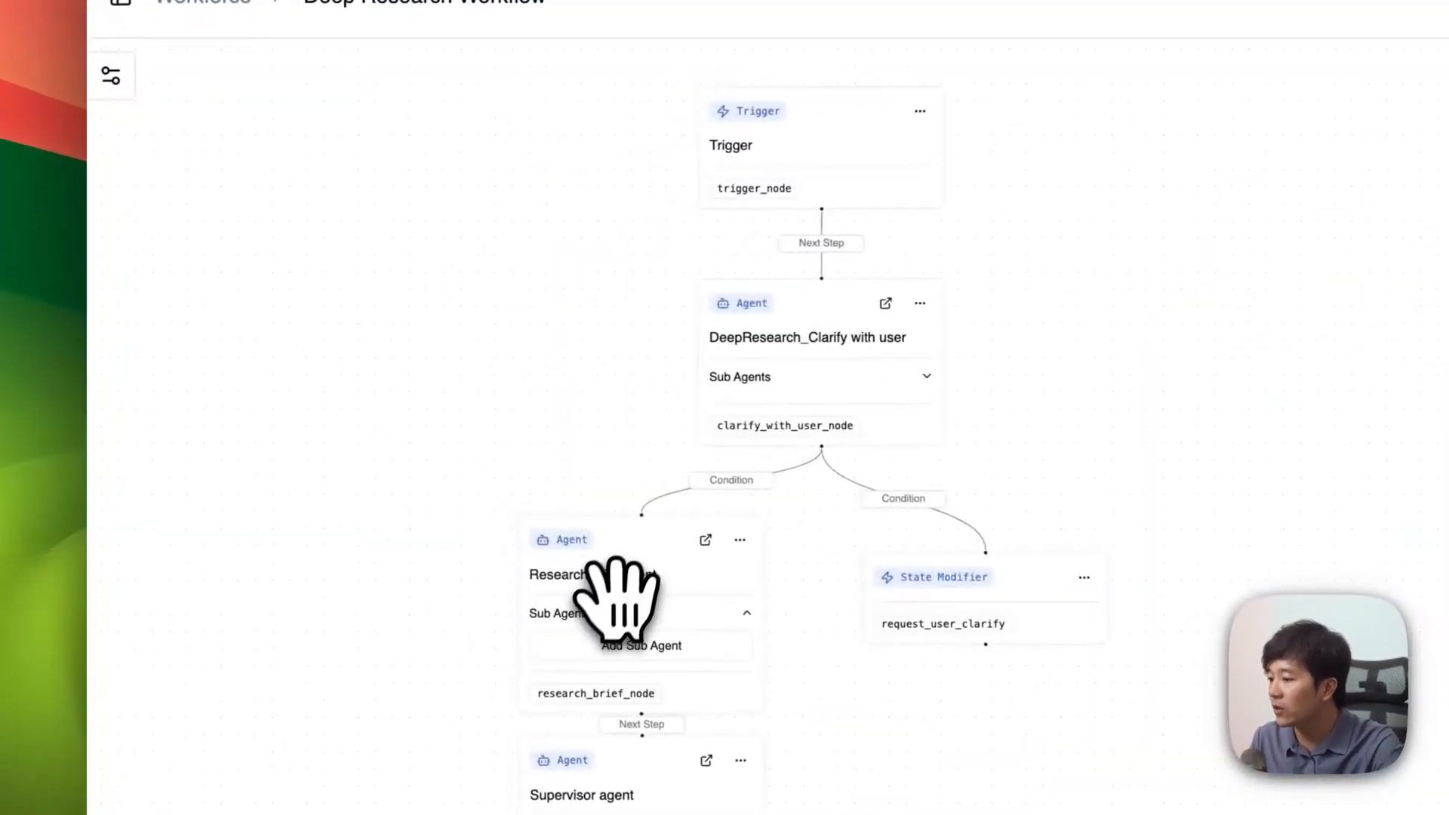
click(649, 559)
click(554, 259)
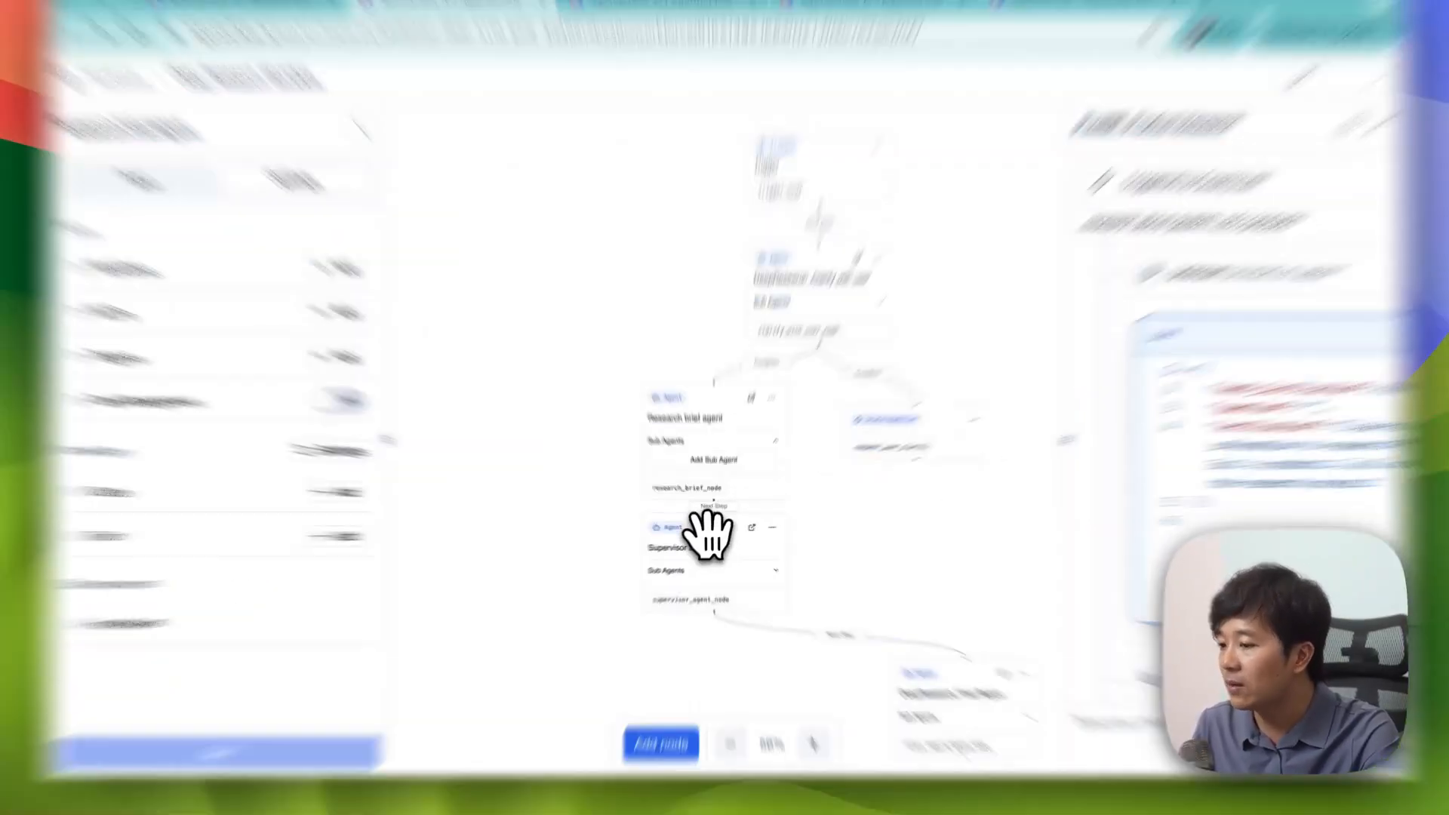
Step: Reposition the Supervisor agent, DeepResearch_Clarify with user, Research brief agent and State Modifier nodes on the workflow canvas
drag(712, 533, 698, 581)
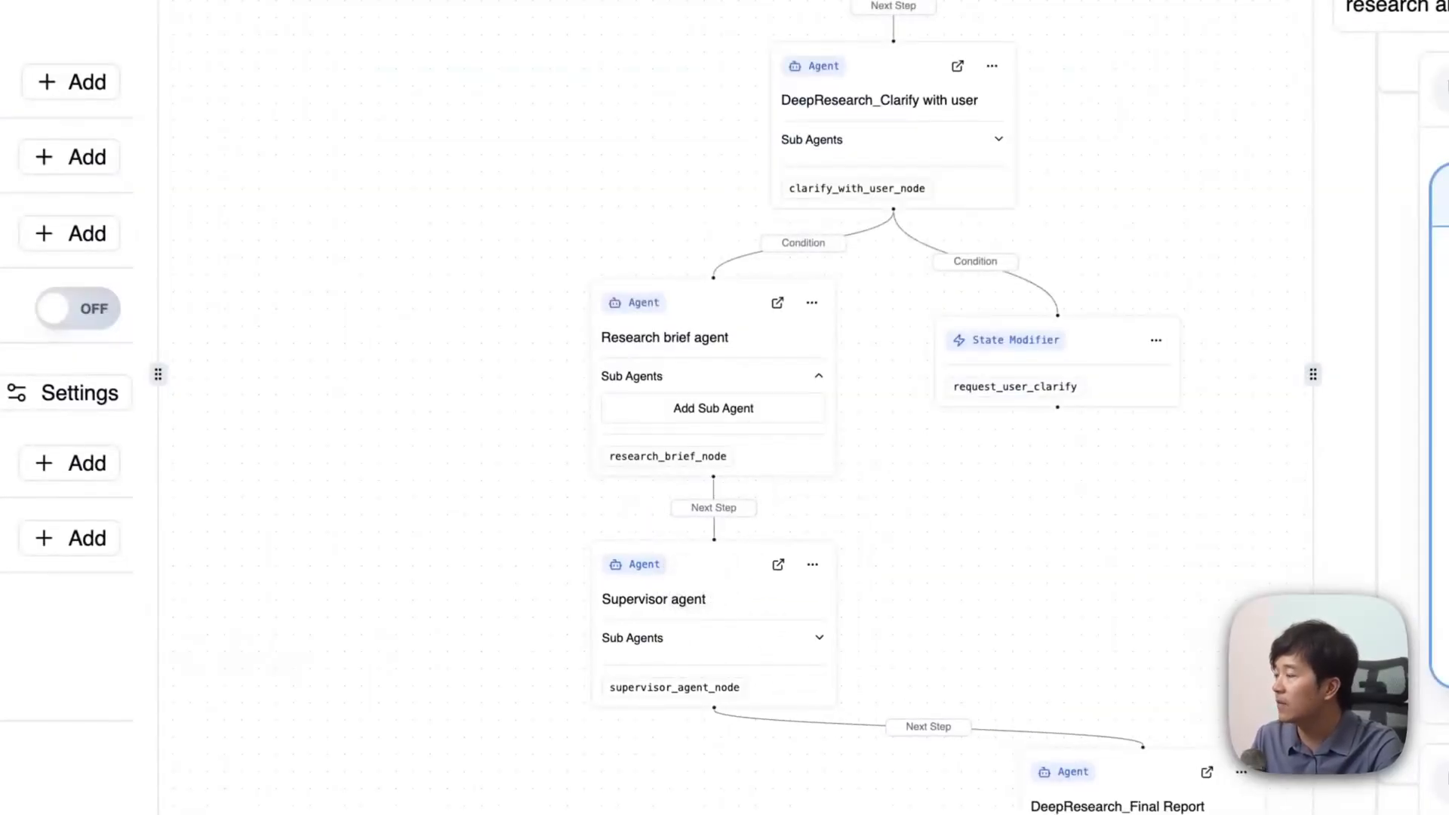
drag(699, 575, 722, 563)
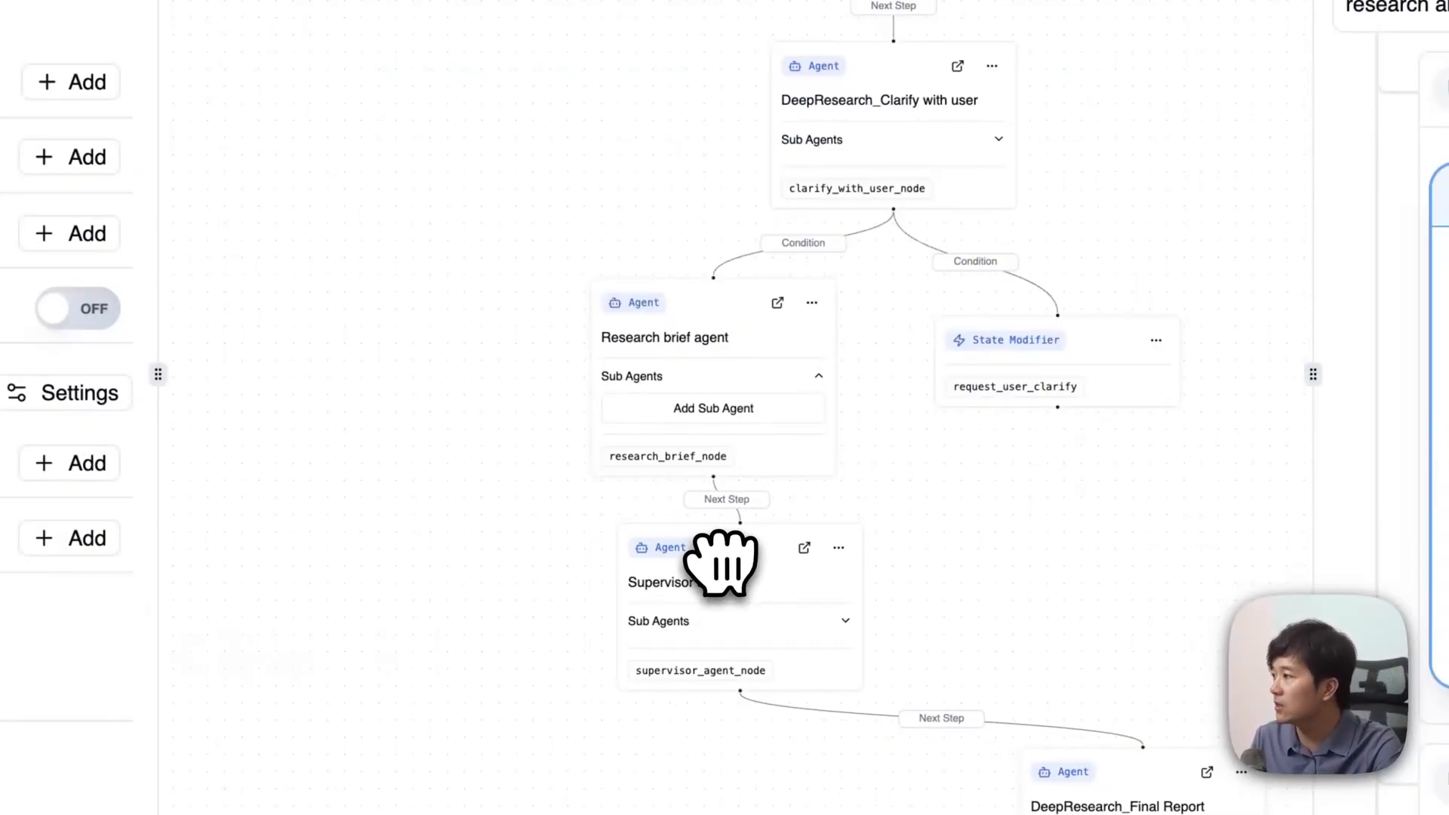
mouse_move(708, 319)
mouse_down()
mouse_move(701, 293)
mouse_move(723, 298)
mouse_up()
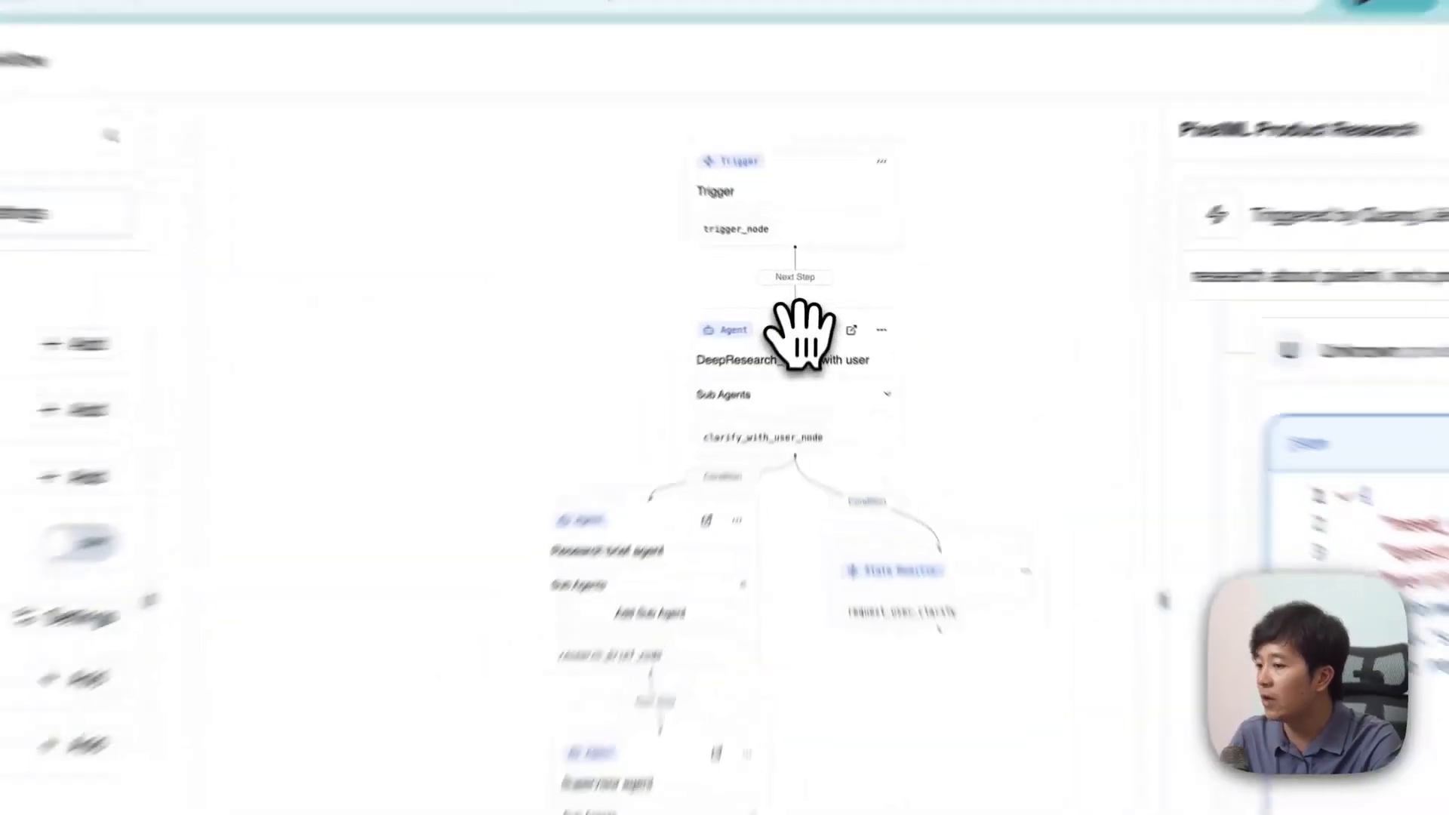
drag(802, 314, 741, 276)
drag(684, 545, 625, 556)
drag(983, 604, 1026, 558)
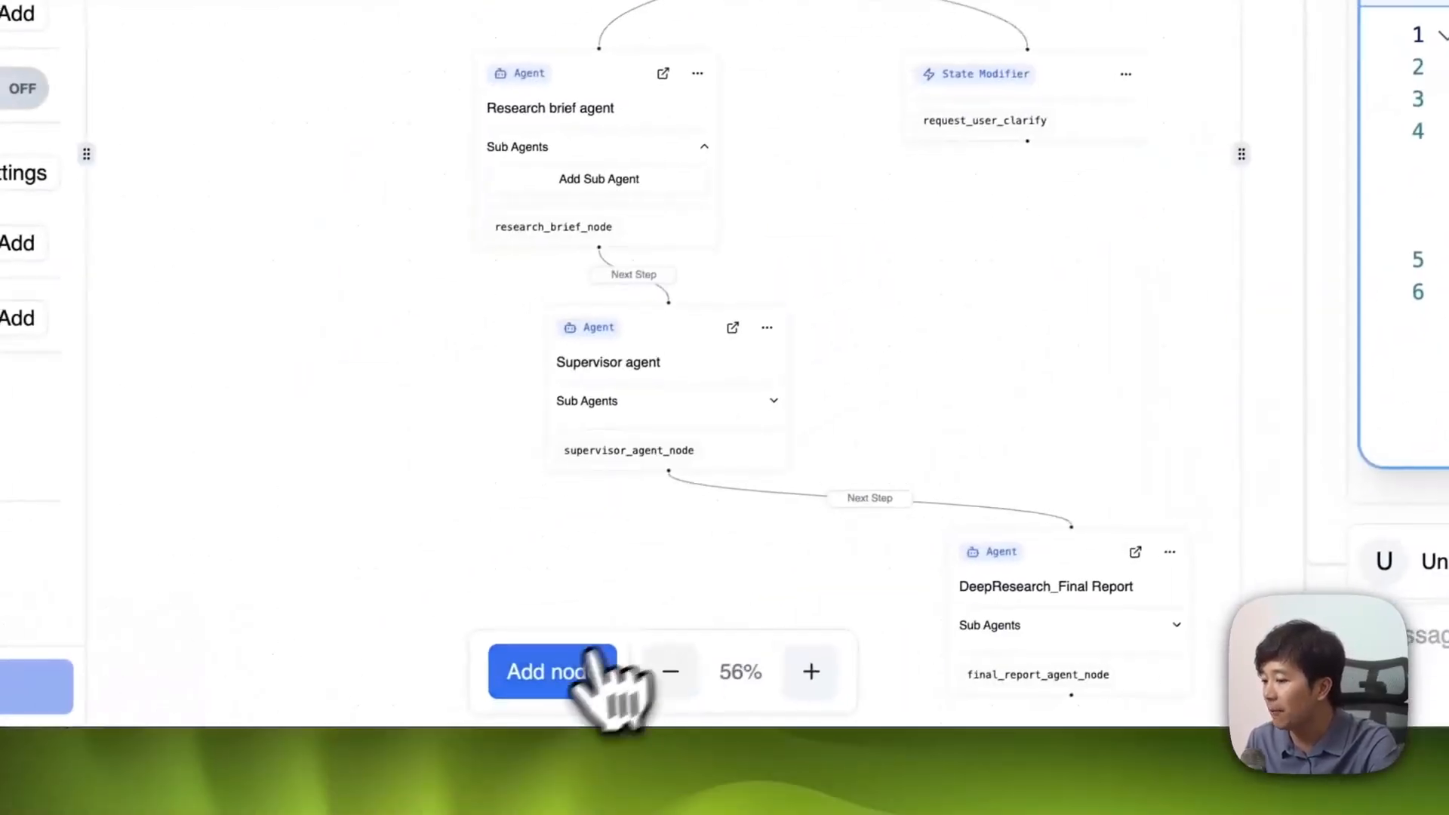
Step: Browse the Agent, Tool, Trigger and State_modifier node types available for the workforce
click(596, 658)
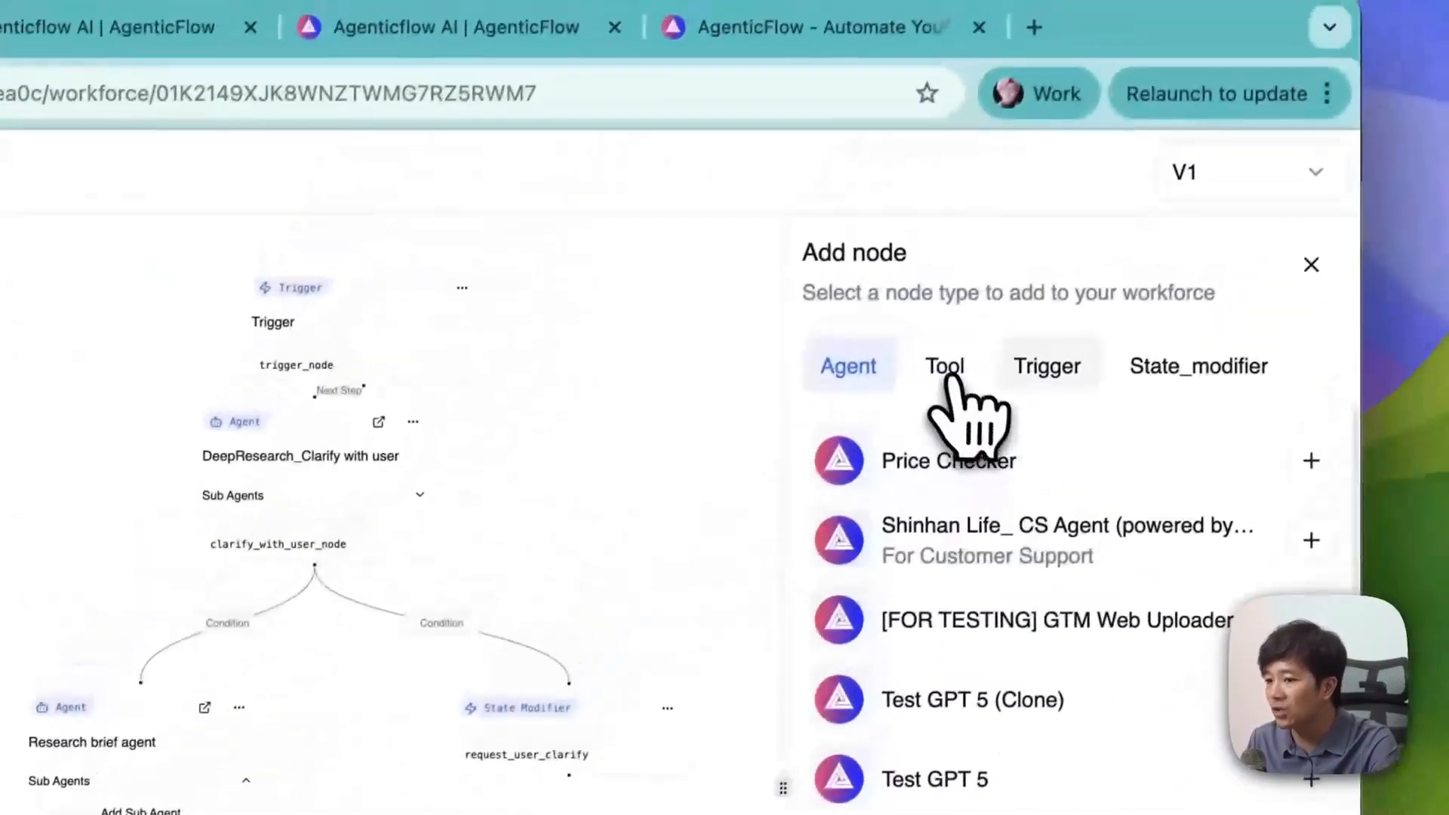
click(944, 371)
click(1049, 368)
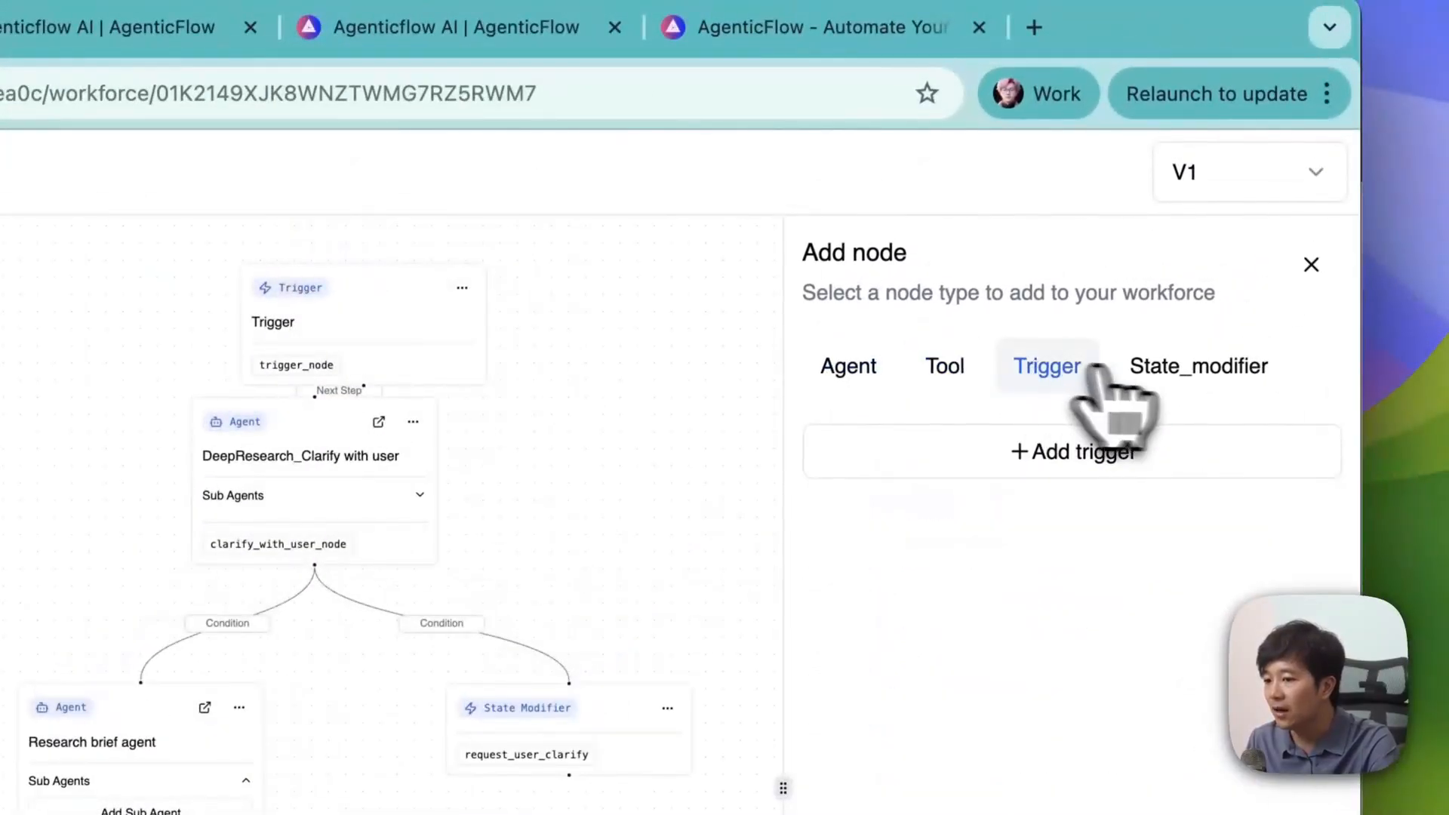
click(1200, 370)
Step: Add the Price Checker tool as a node and place it to the right of DeepResearch_Clarify with user
click(946, 367)
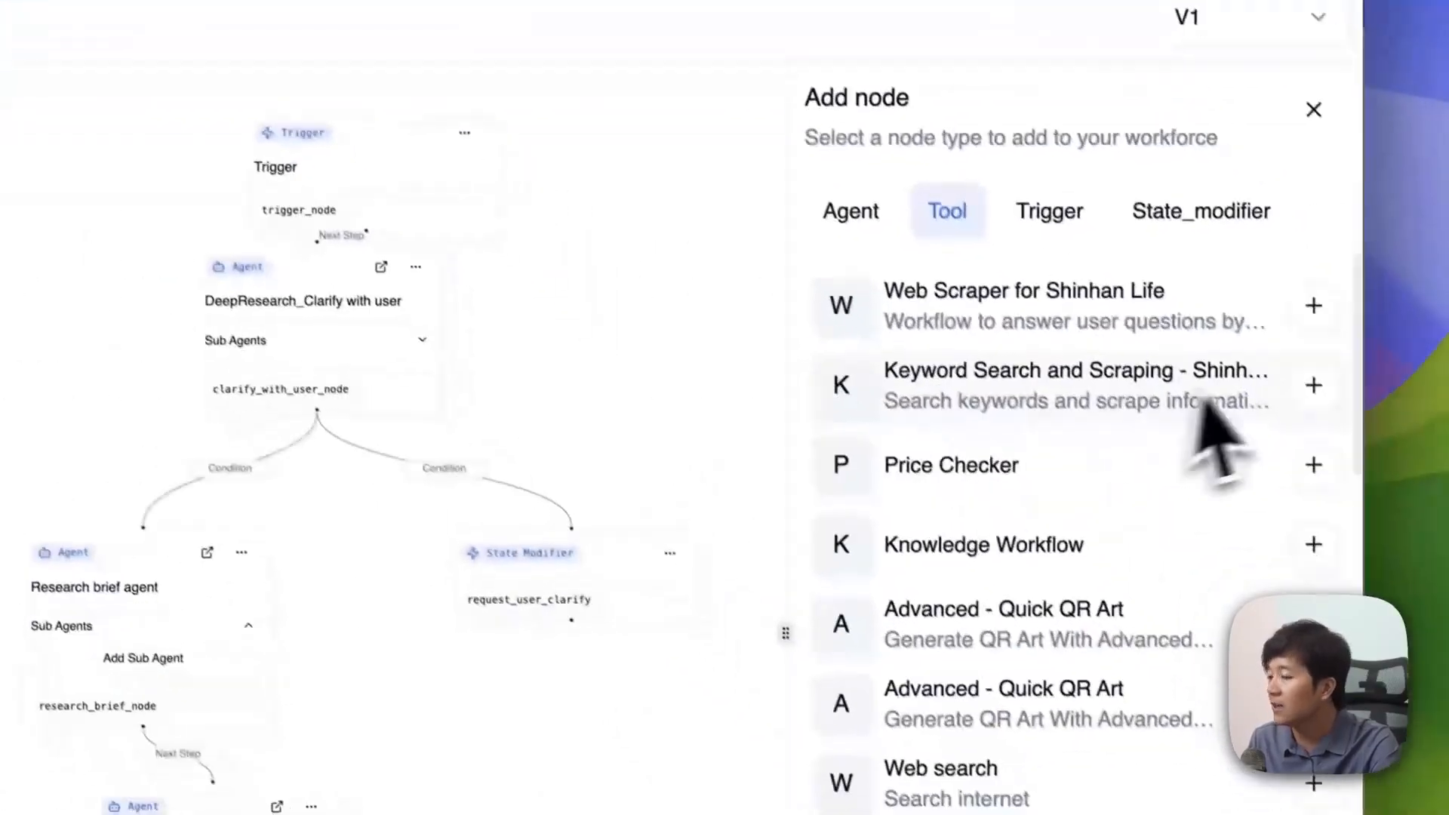
click(1310, 462)
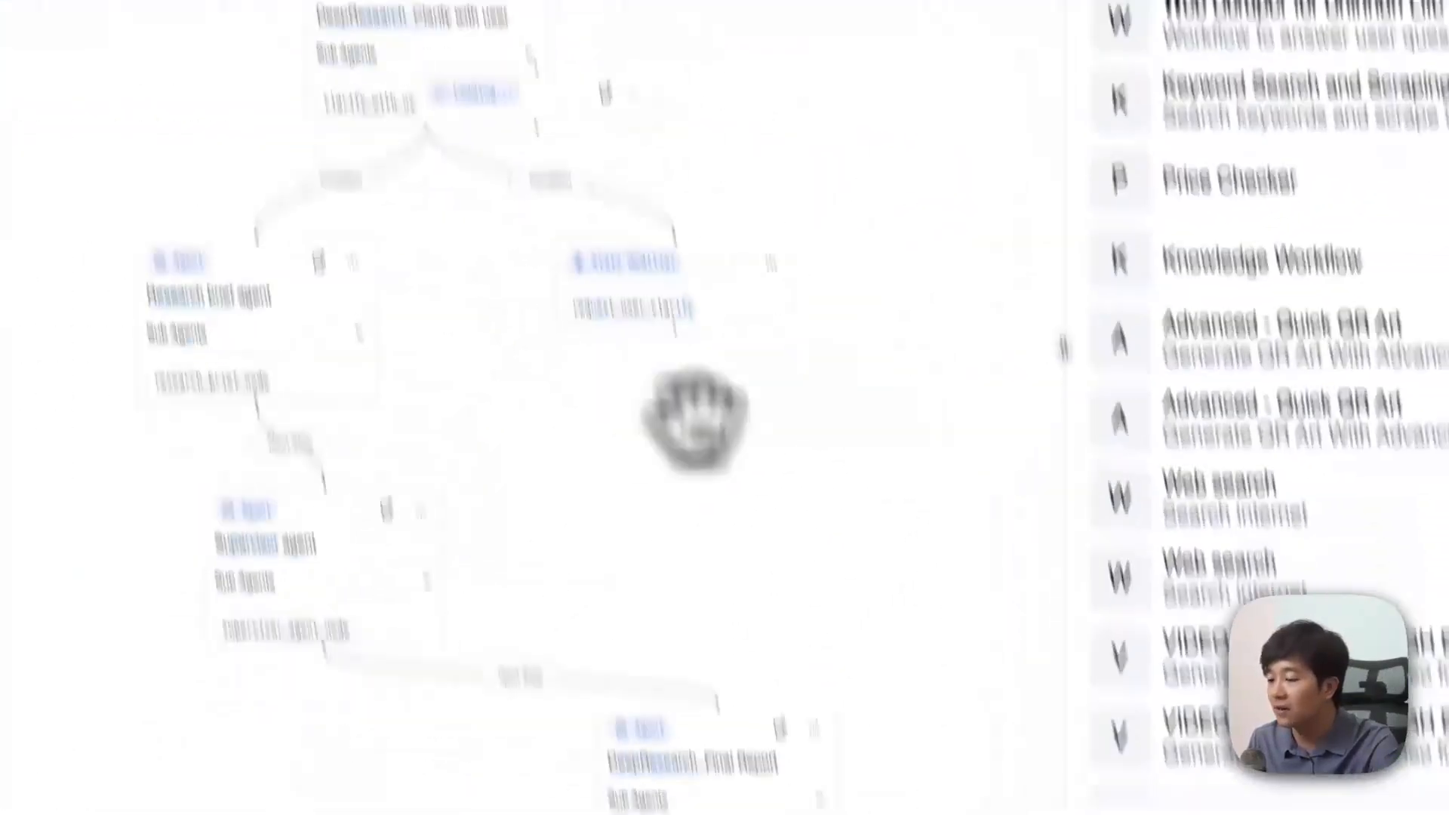
drag(709, 353, 447, 409)
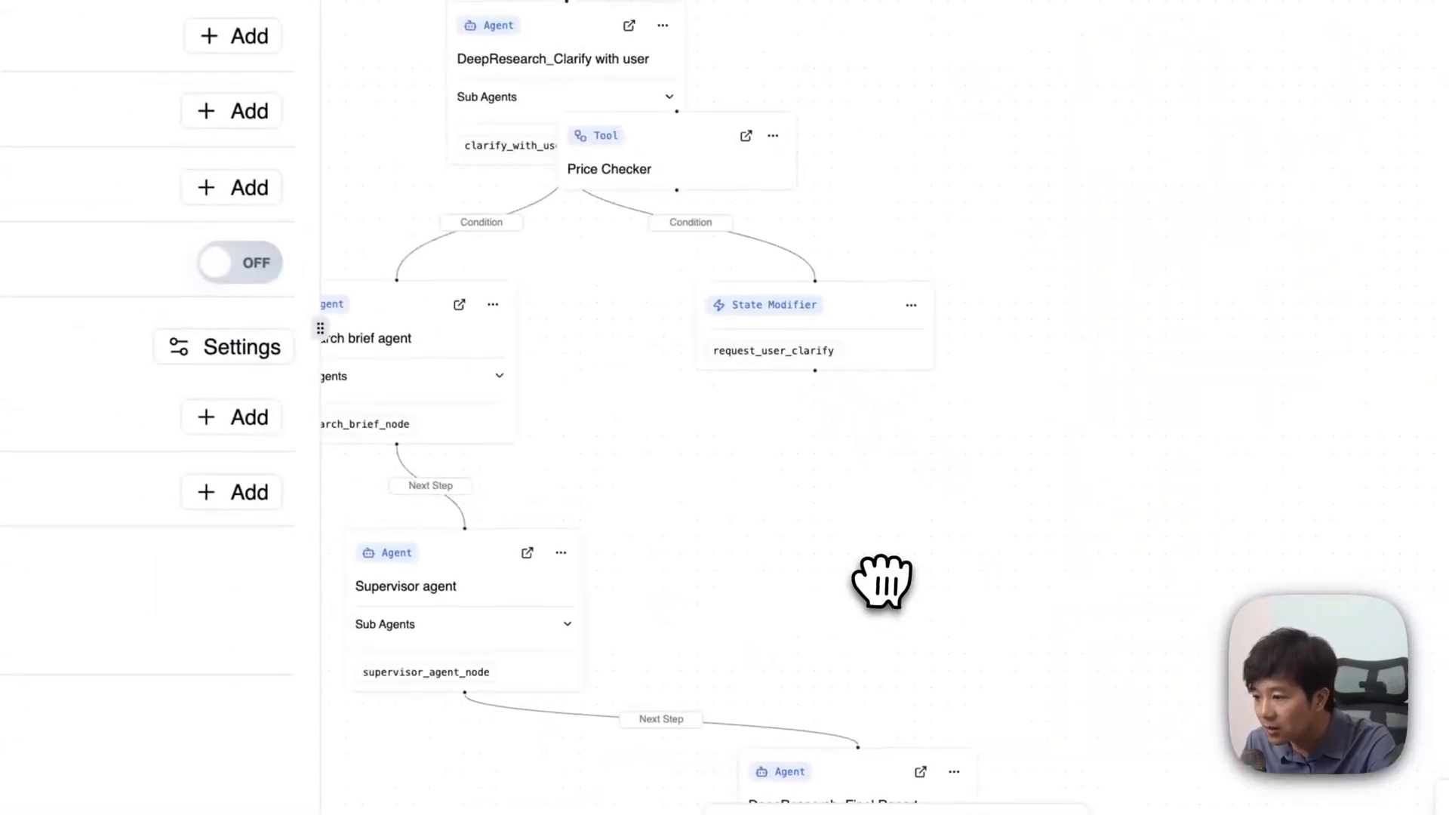
drag(629, 140, 969, 36)
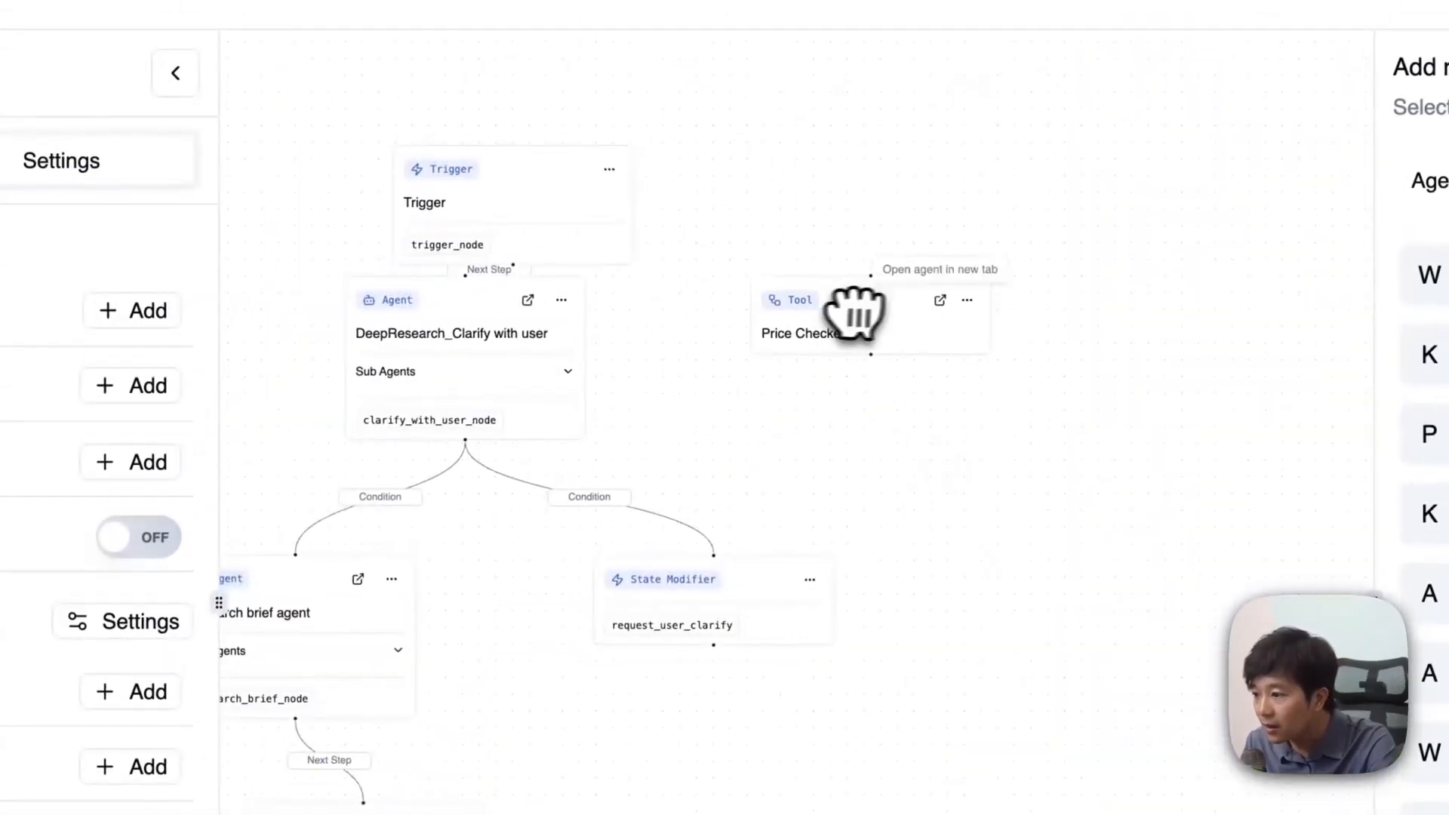
Step: Move the Price Checker tool node down the workflow canvas to below the DeepResearch_Final Report agent
scroll(808, 271, up, 5)
scroll(760, 324, down, 2)
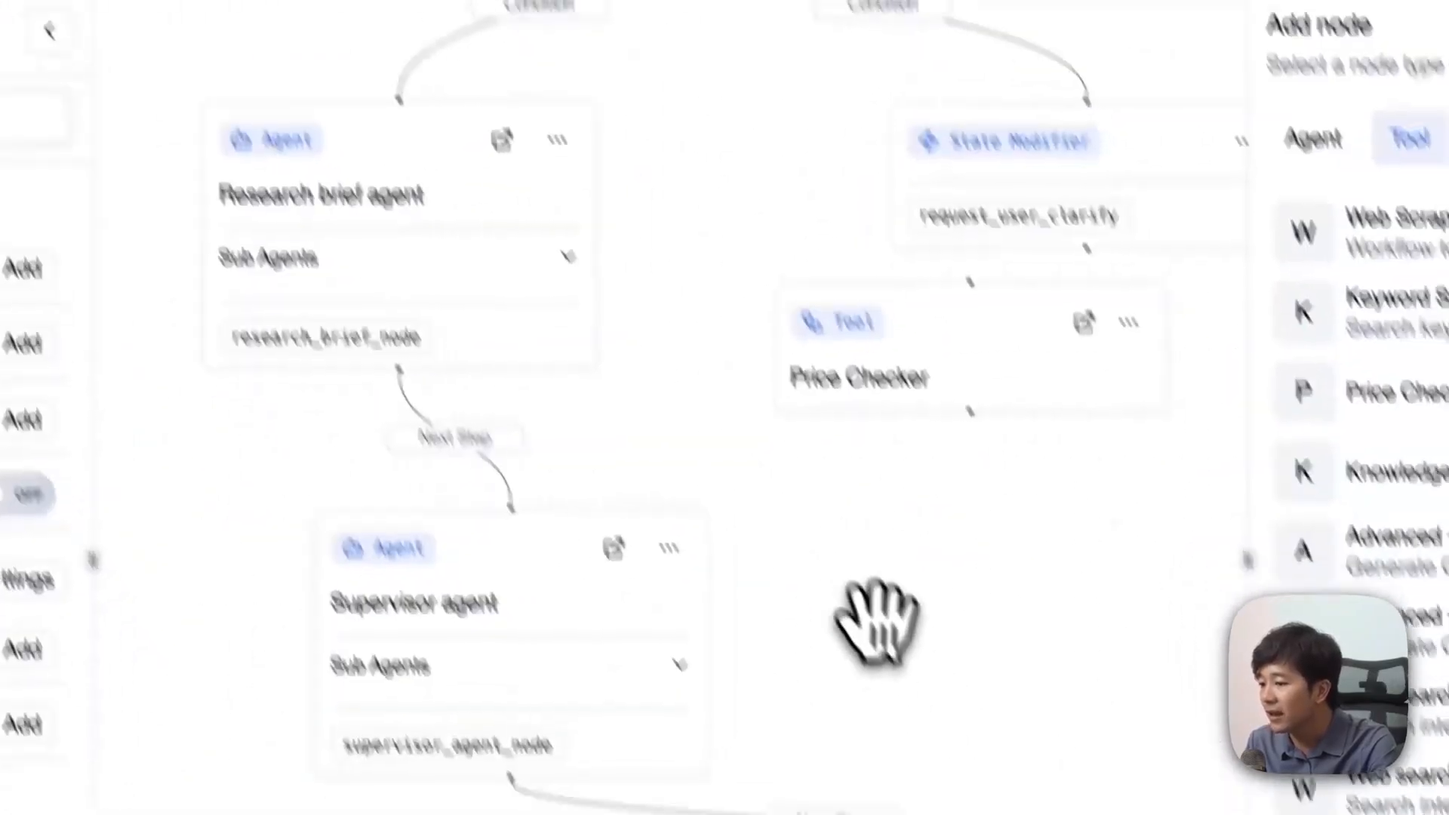
drag(680, 65, 766, 602)
drag(557, 655, 487, 455)
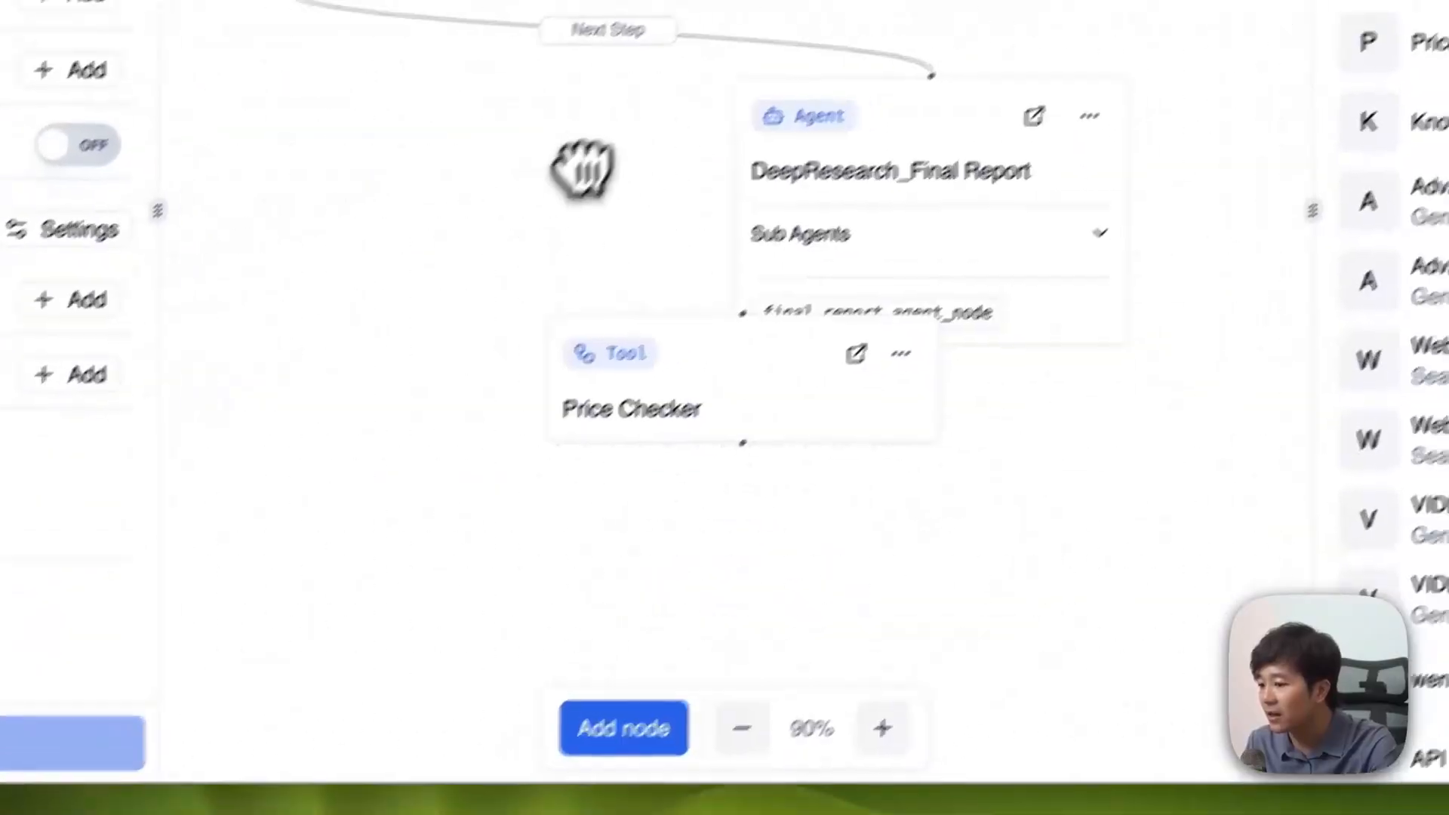
drag(704, 384, 782, 550)
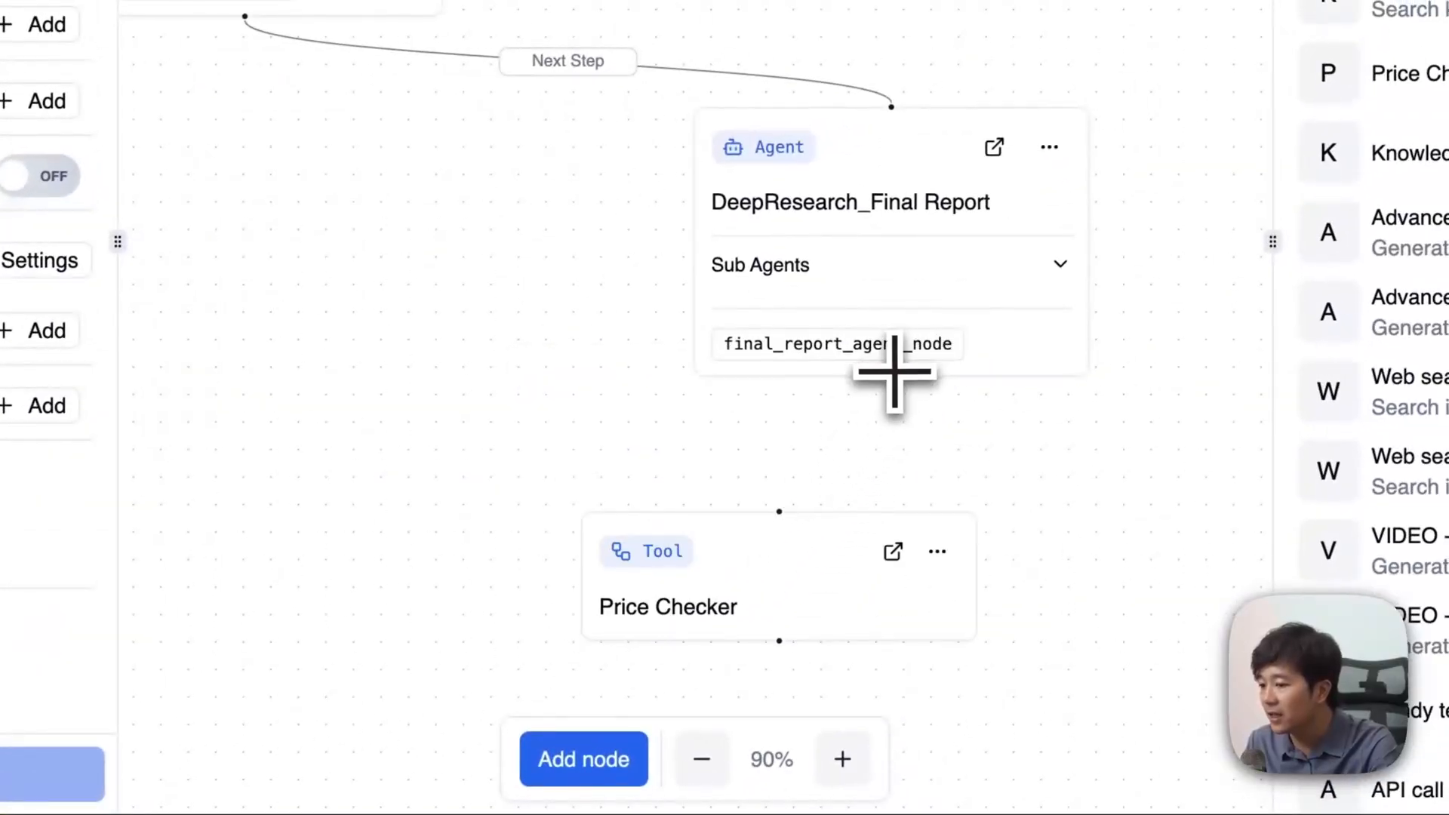
Step: Connect the DeepResearch_Final Report agent to Price Checker as its next step and shift the tool node to the agent's lower right
drag(889, 376, 782, 511)
drag(711, 602, 972, 462)
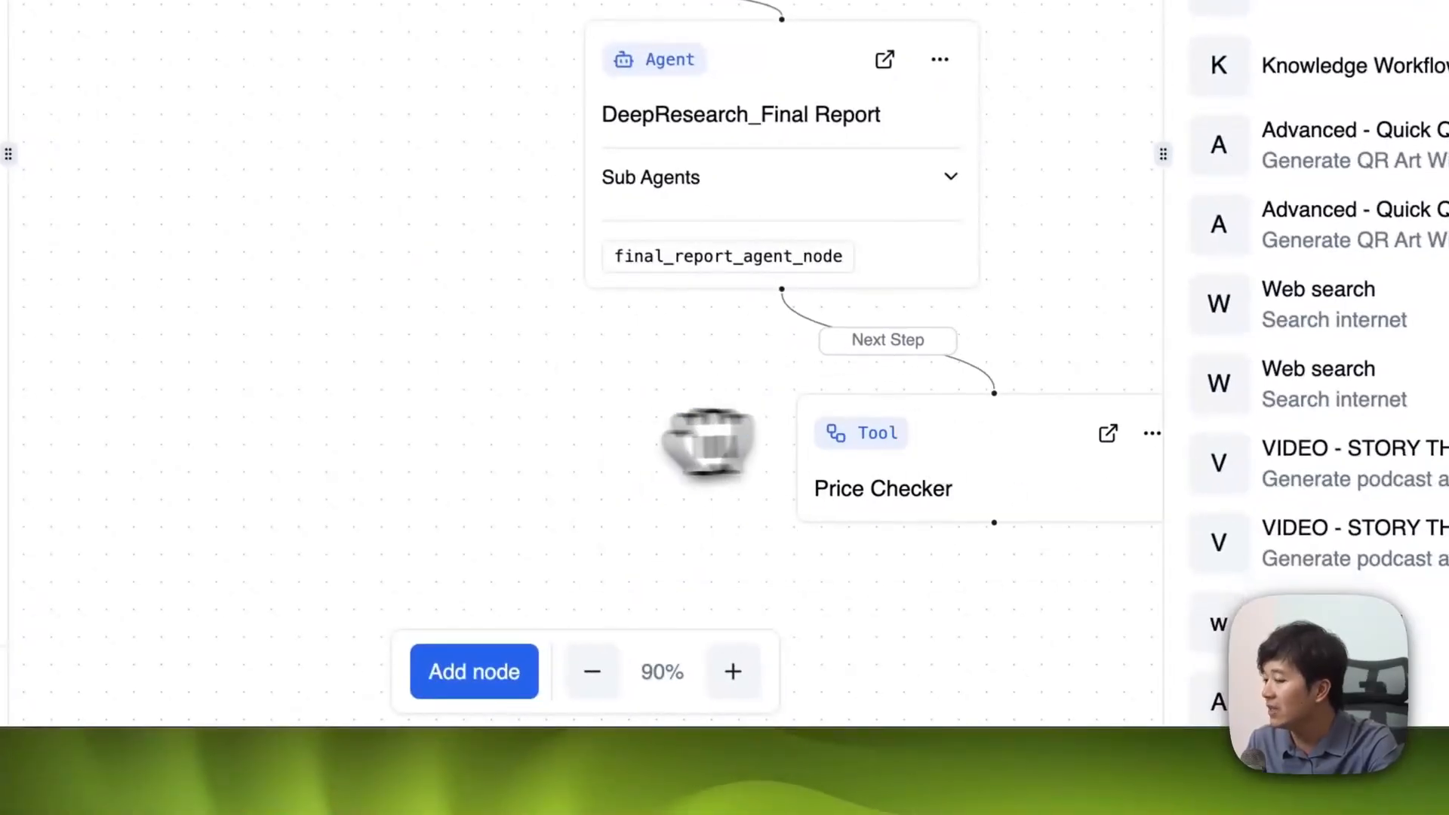
scroll(528, 438, down, 3)
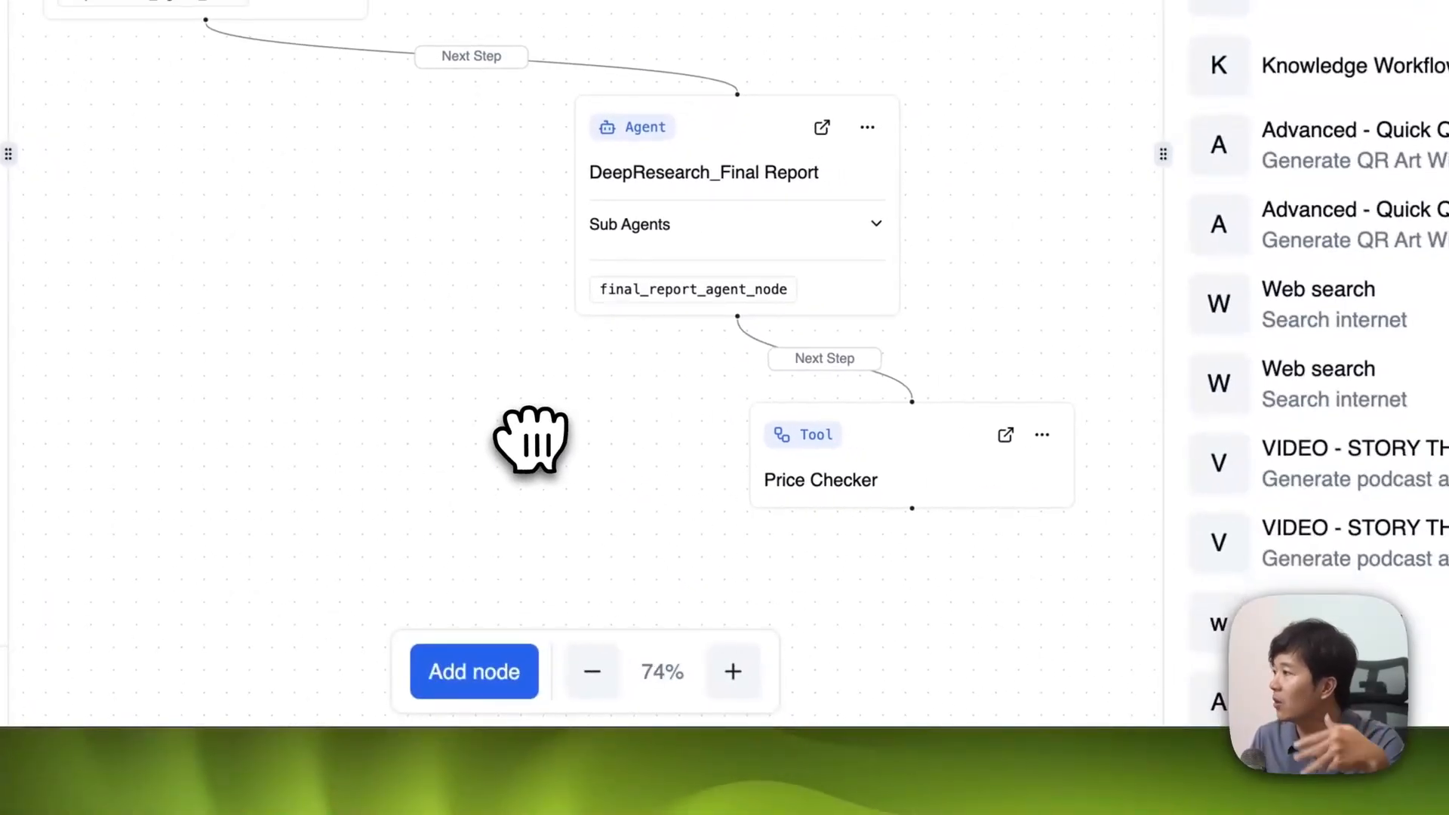
drag(899, 434, 930, 436)
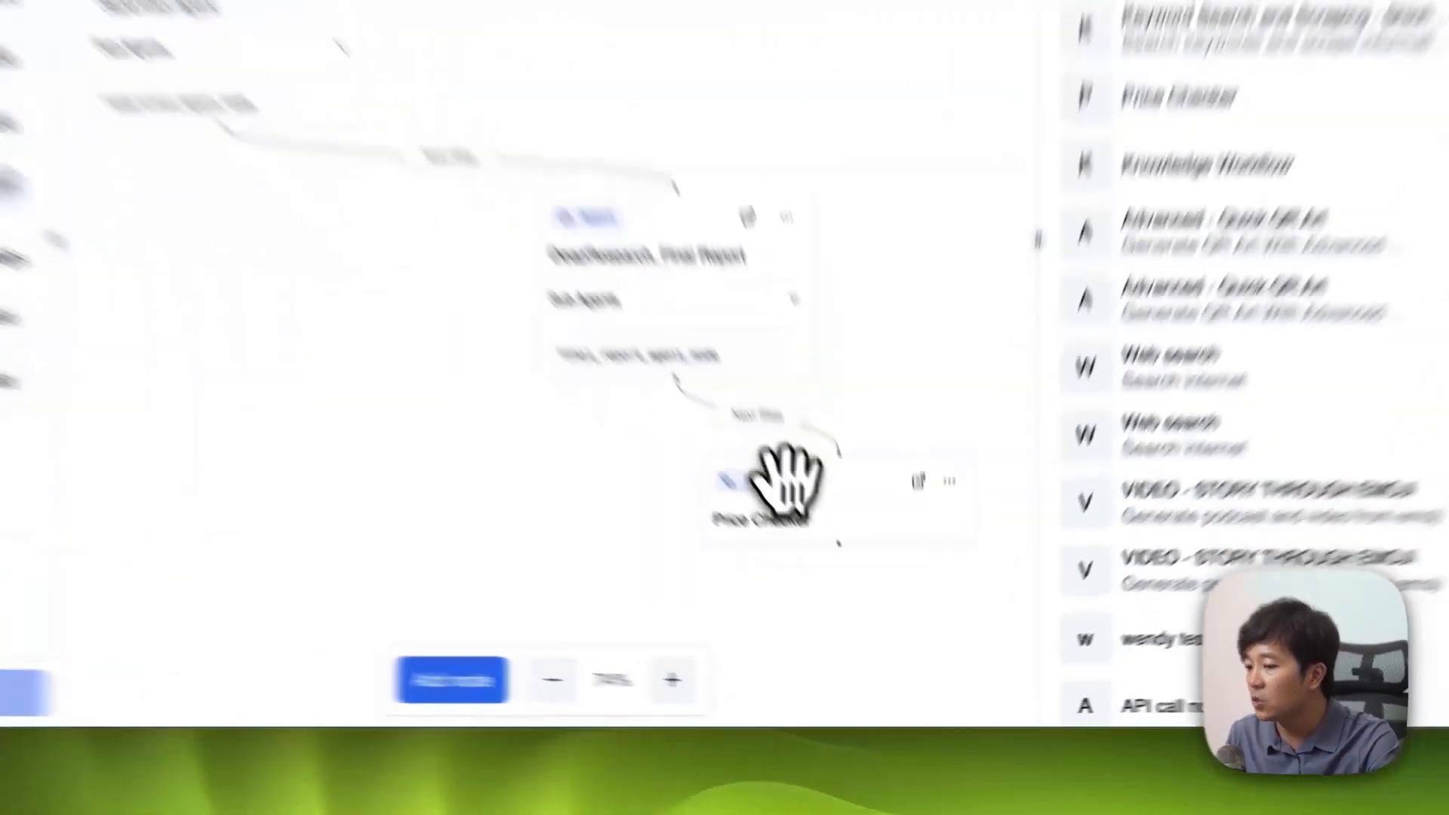
drag(858, 594, 850, 610)
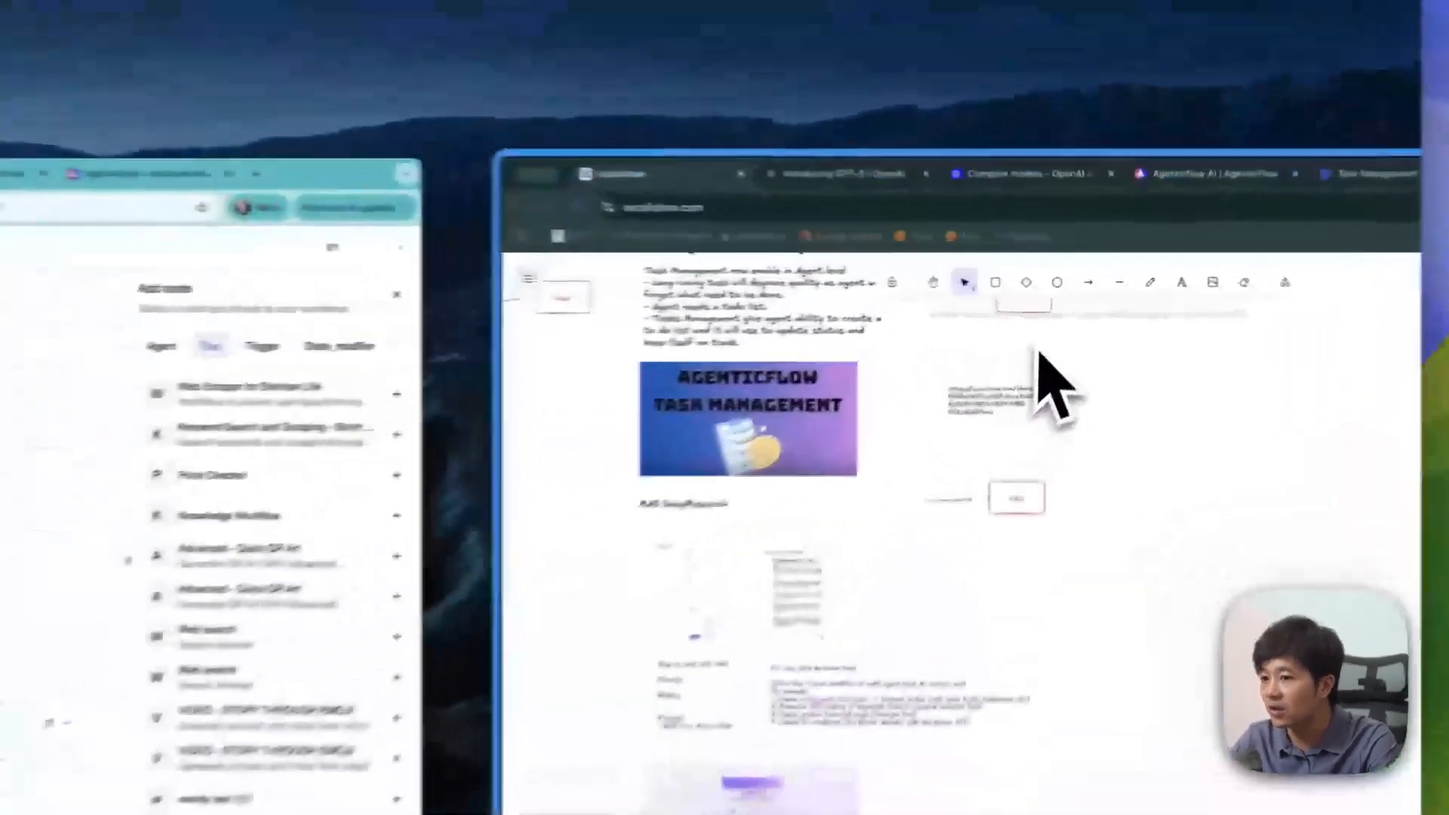
Step: Switch to the Excalidraw board and examine the Workforce Builder timeline with the MAS UI V2 and go-live notes beside it
scroll(536, 547, down, 5)
scroll(536, 547, up, 10)
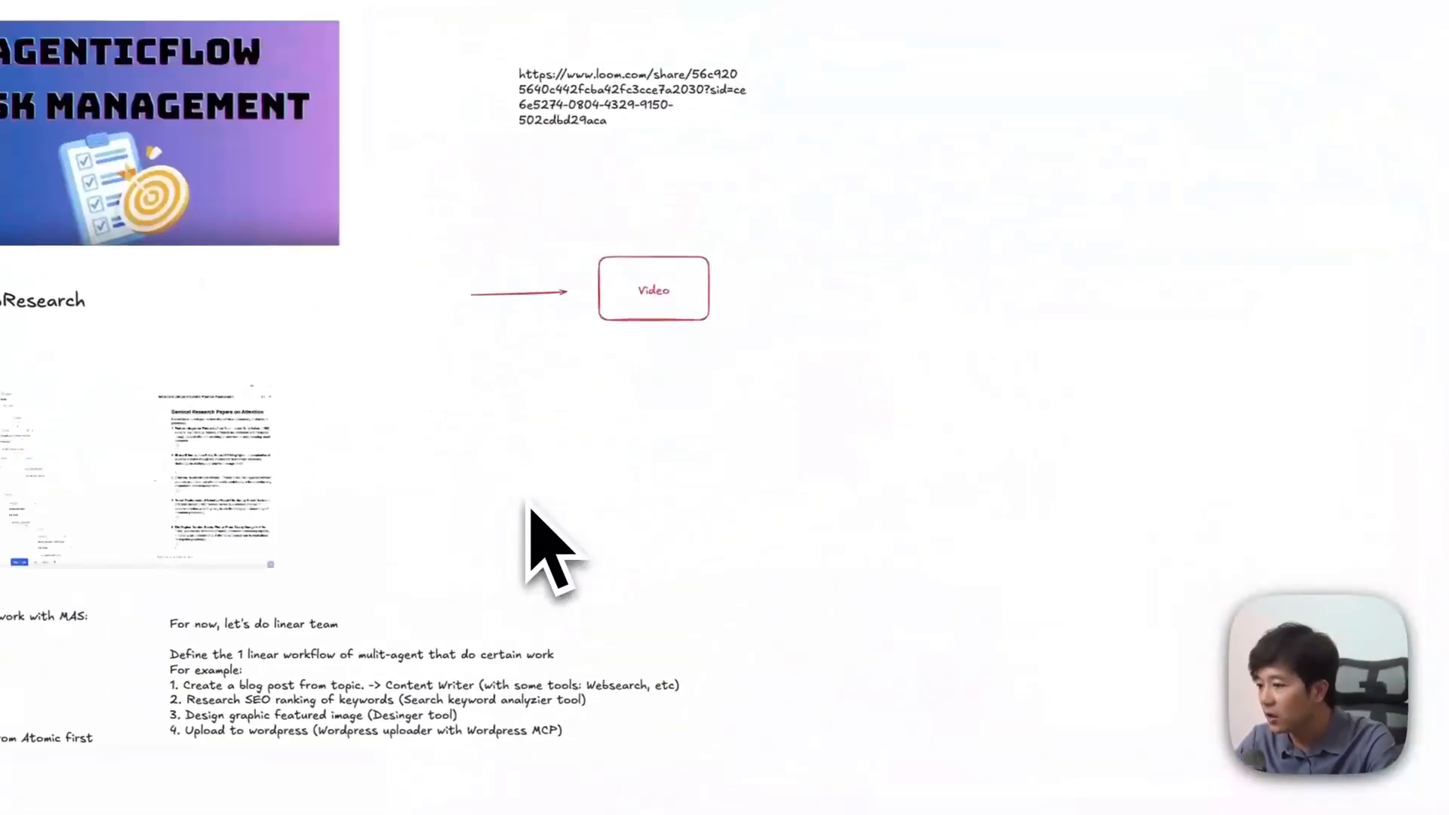
scroll(613, 483, down, 3)
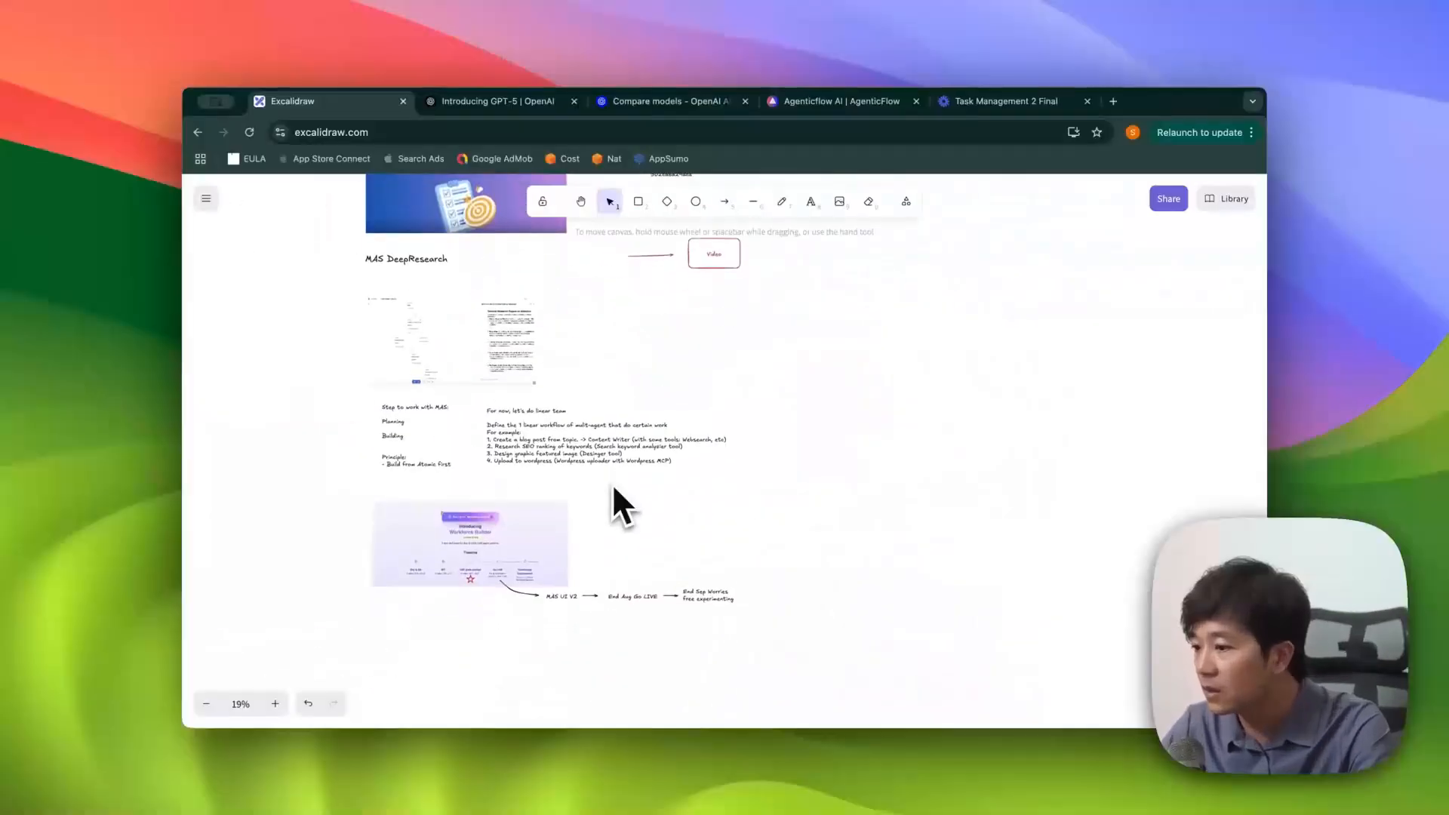
scroll(539, 560, up, 6)
scroll(539, 560, down, 4)
scroll(539, 563, down, 3)
scroll(539, 563, left, 1)
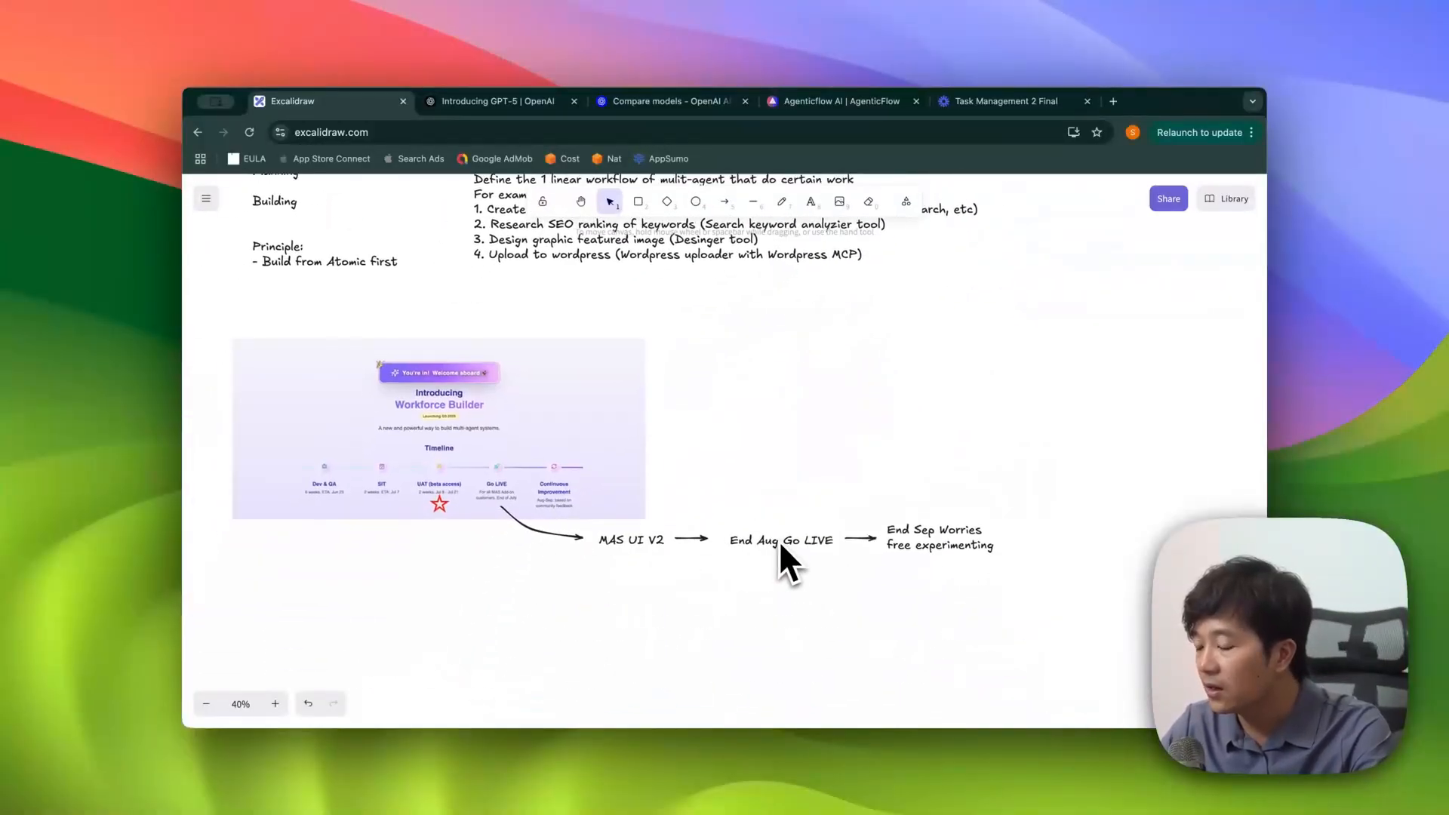